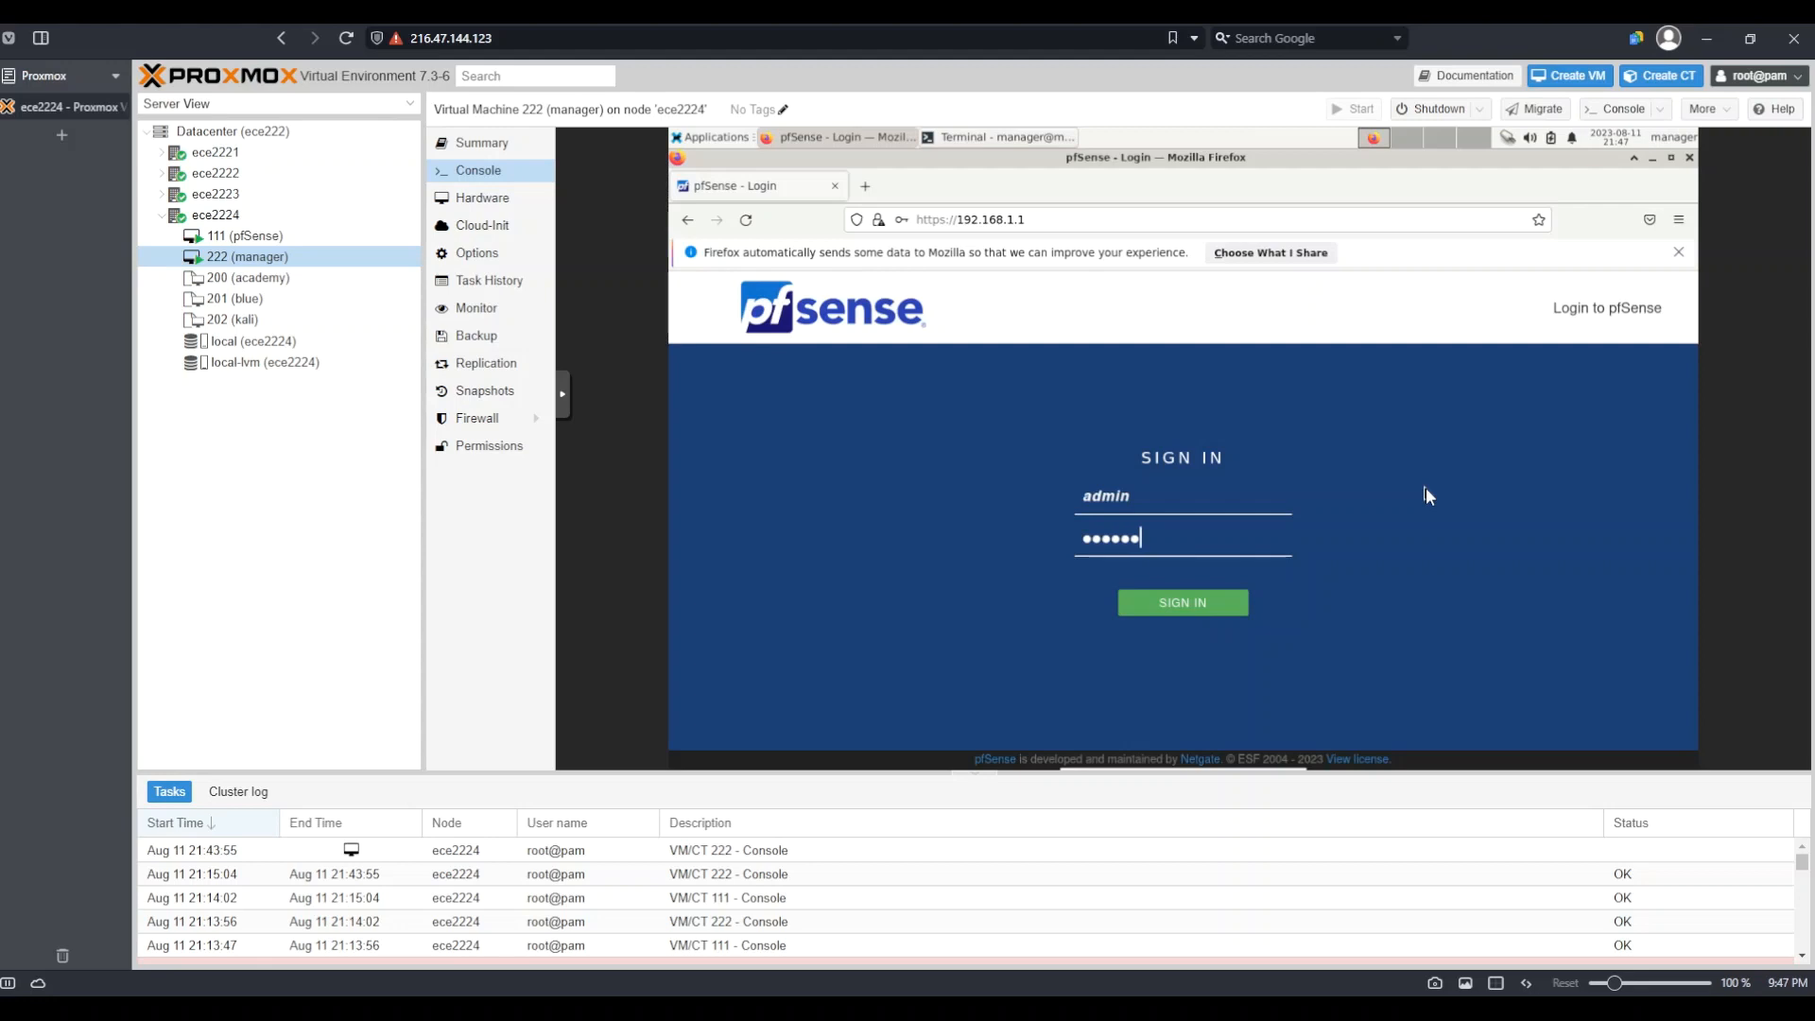
# Sign in, decline saving the login, and advance the wizard past the welcome and support pages
pyautogui.click(1194, 603)
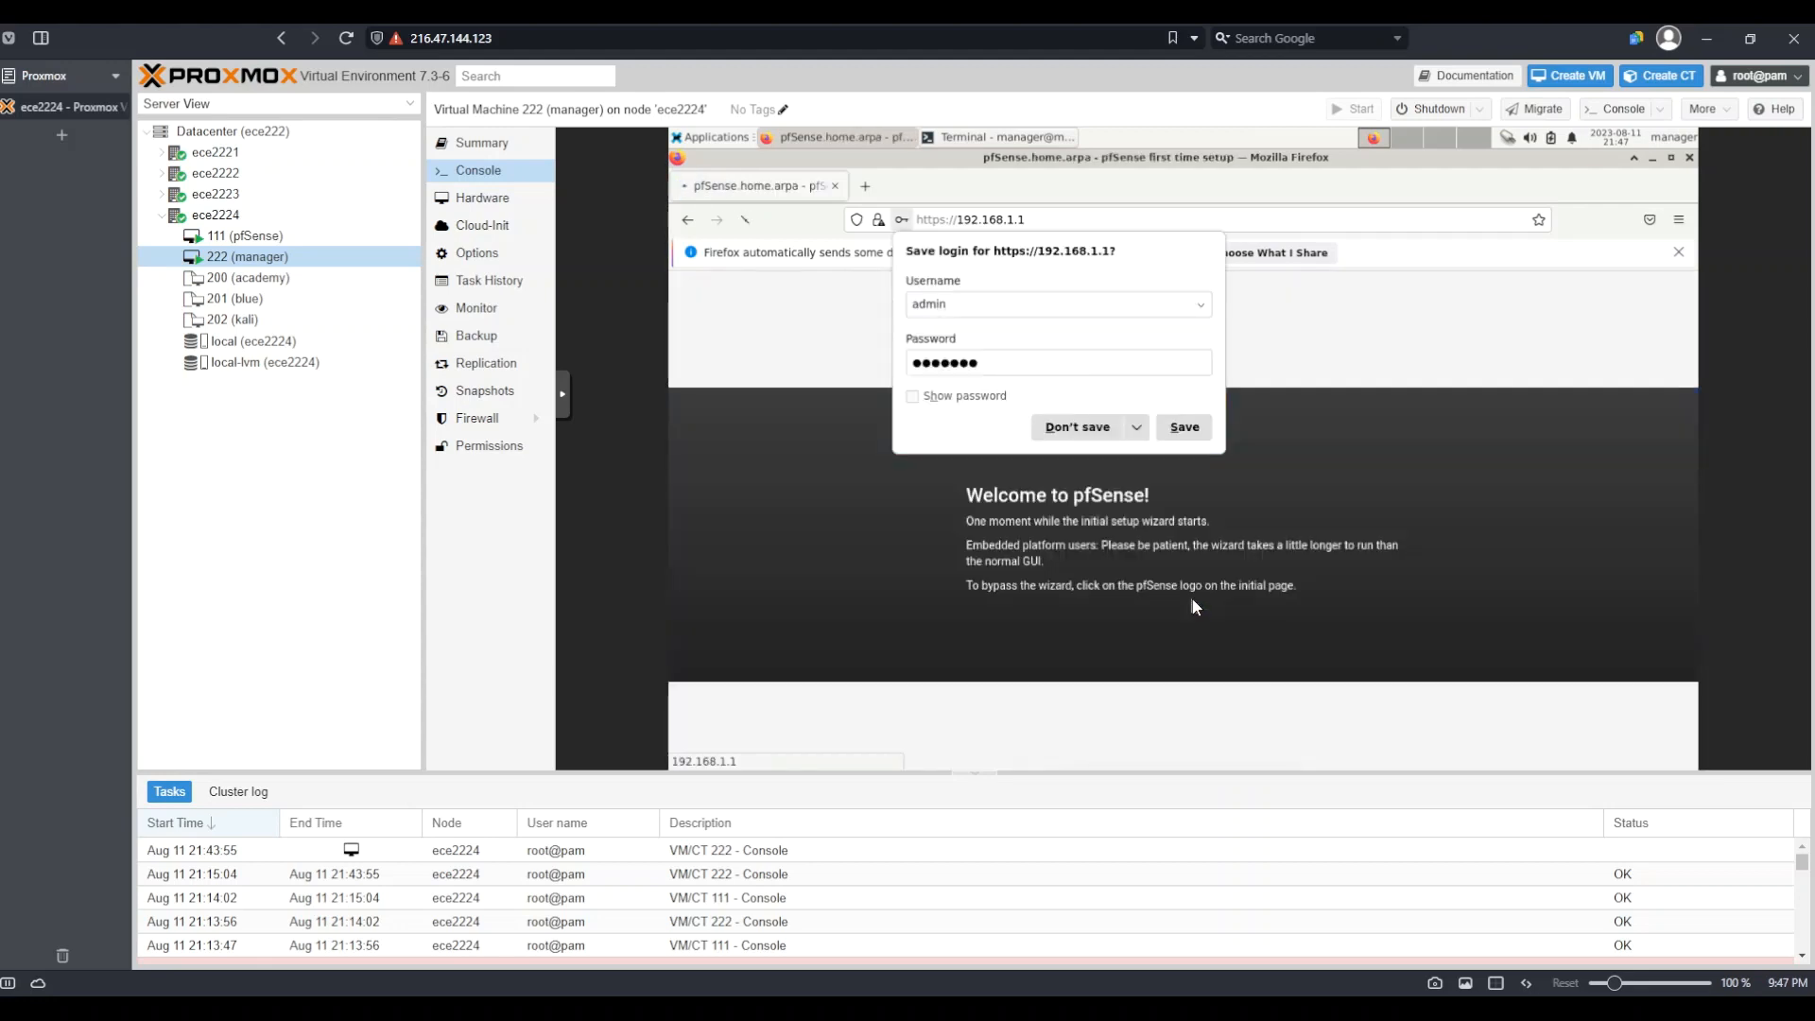
pyautogui.click(1085, 431)
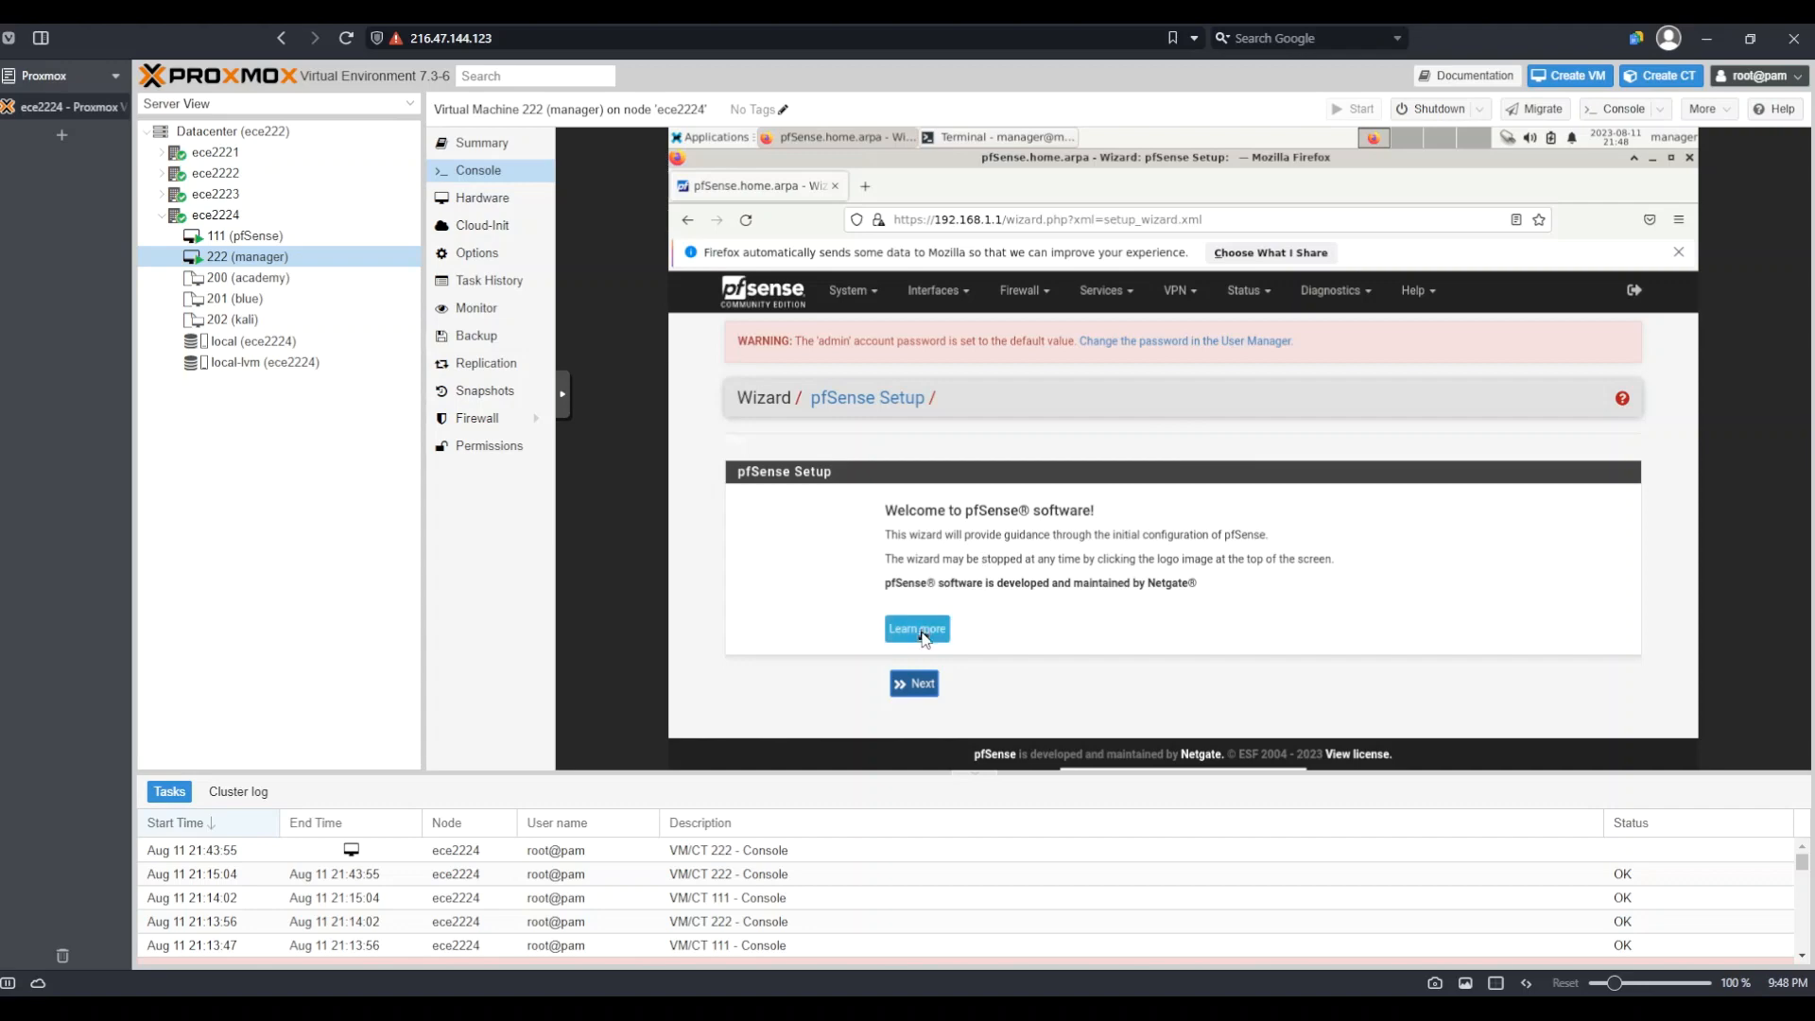
pyautogui.click(917, 690)
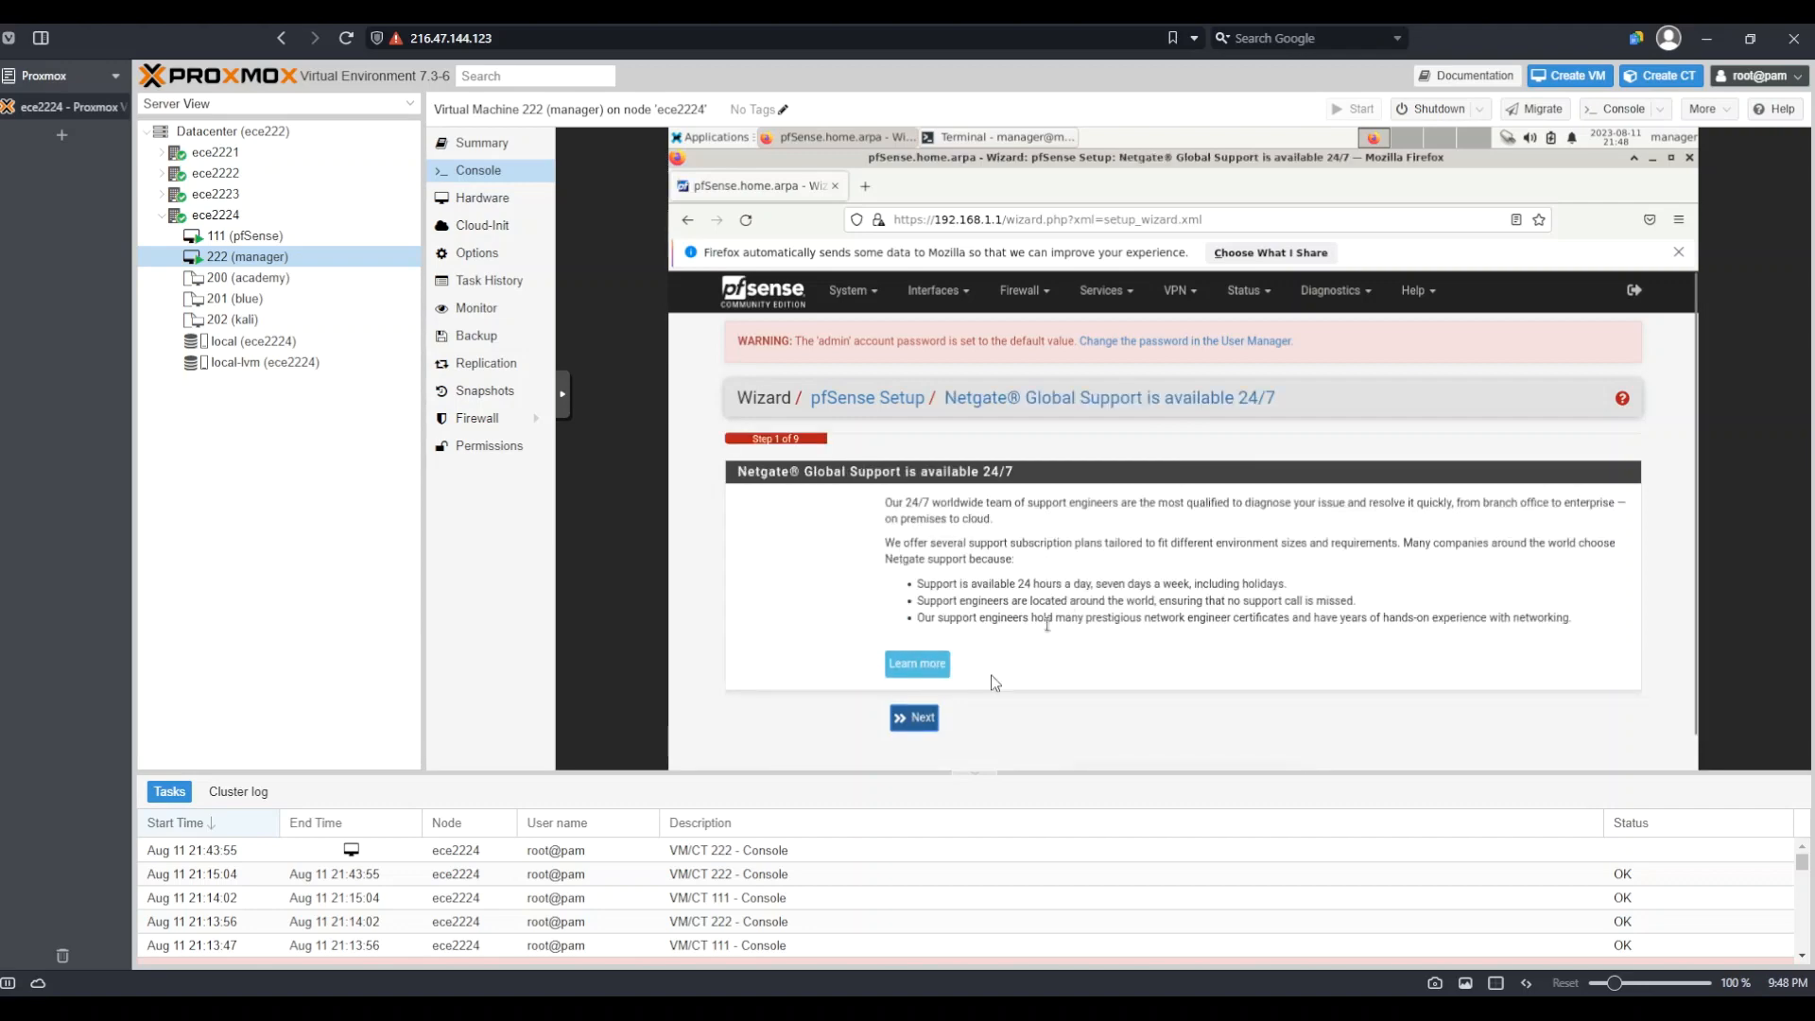
pyautogui.click(915, 718)
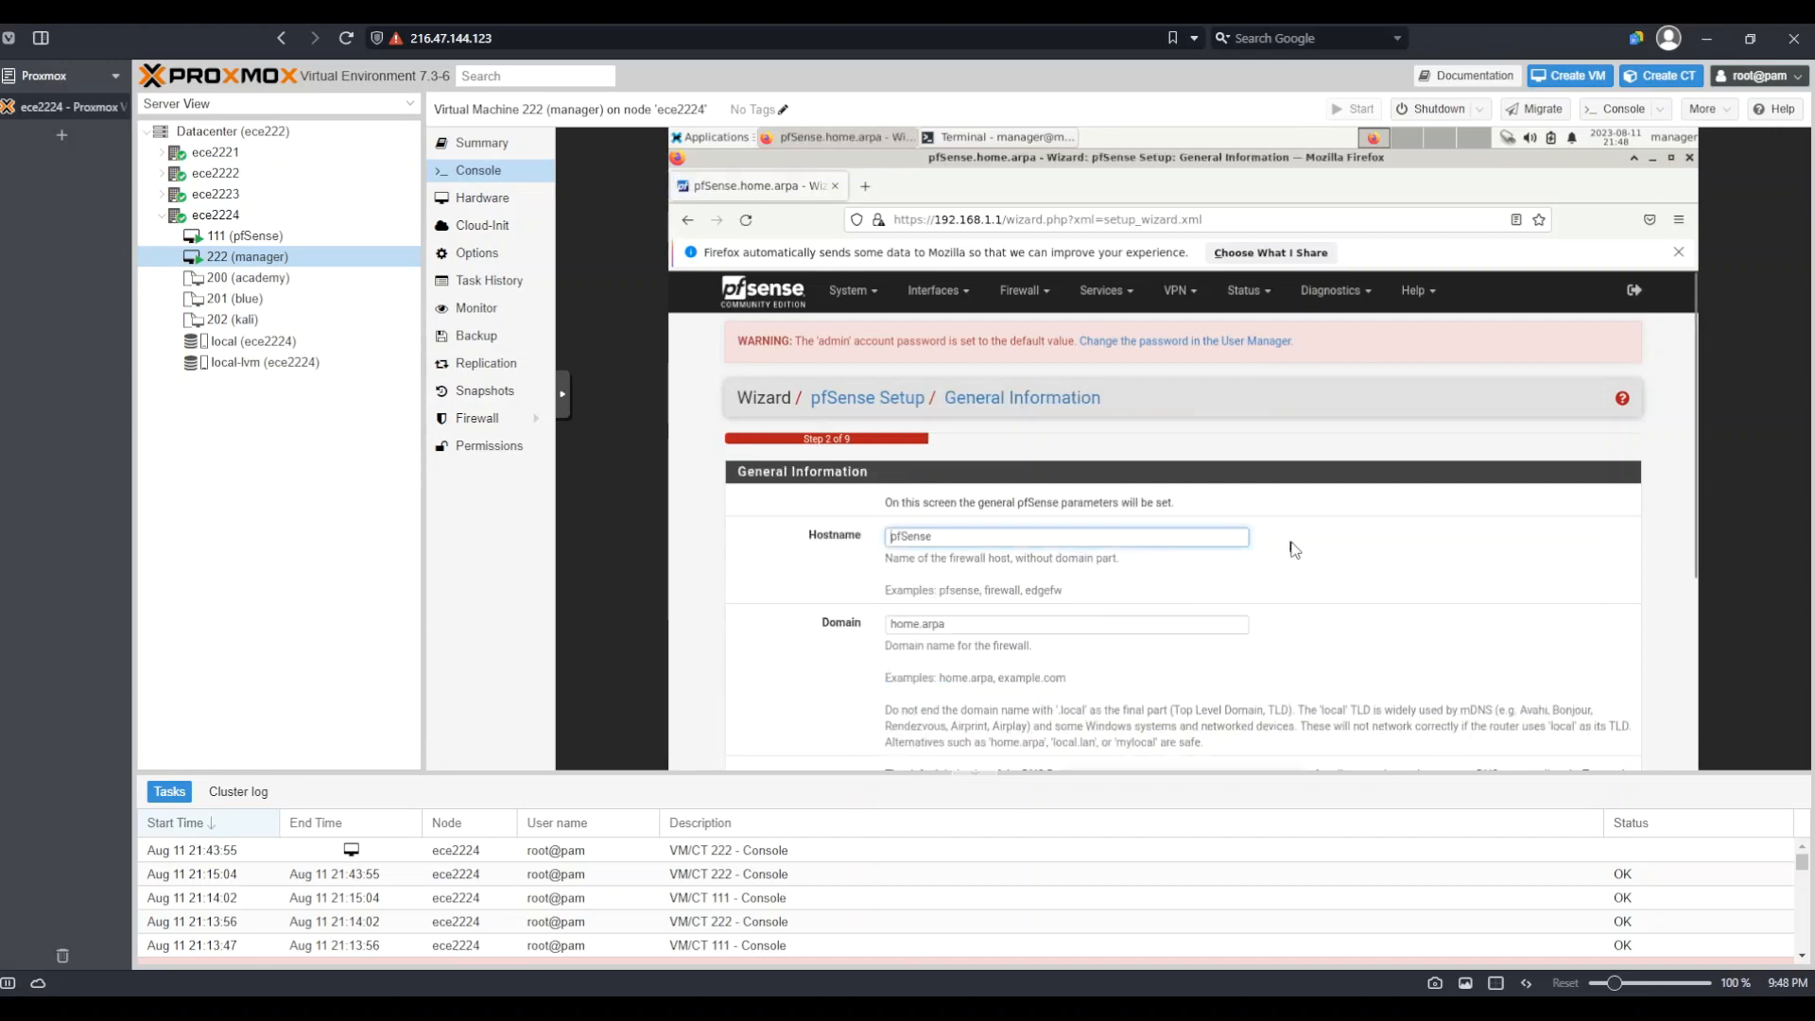
# Enter primary DNS 1.1.1.1 and secondary DNS 8.8.8.8, then submit General Information
pyautogui.scroll(-3, 1291, 548)
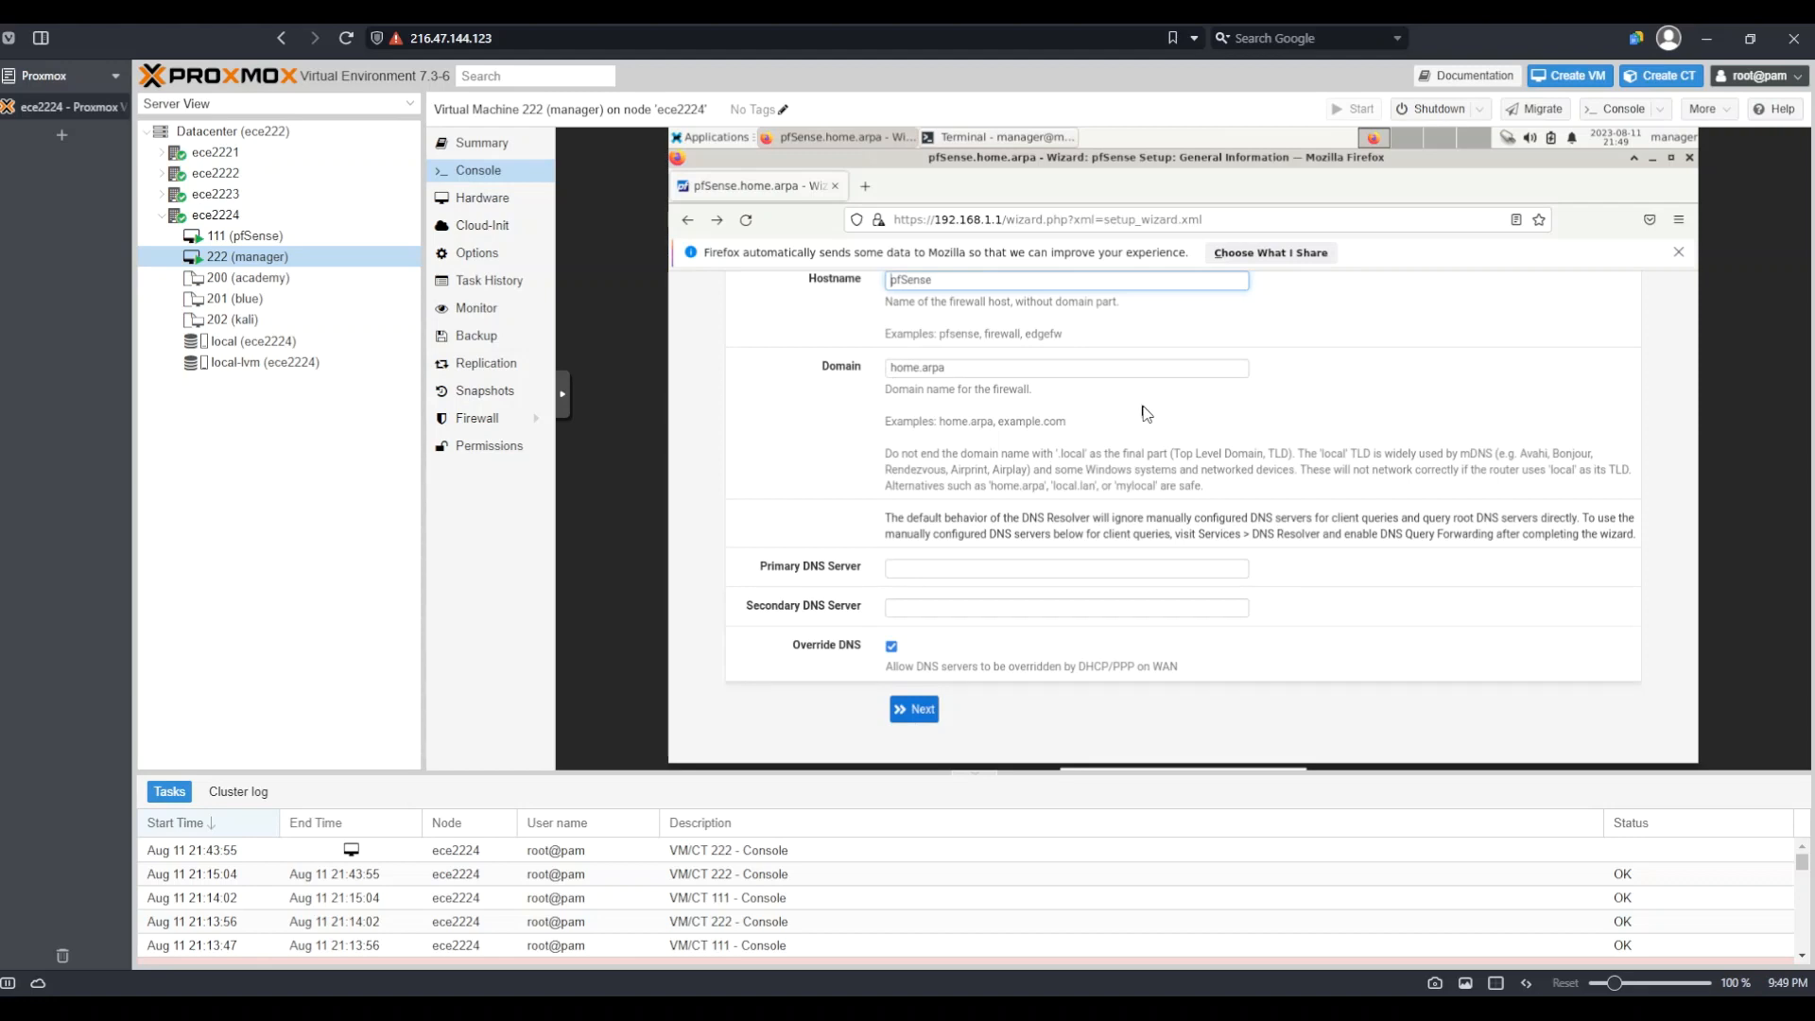
pyautogui.click(973, 570)
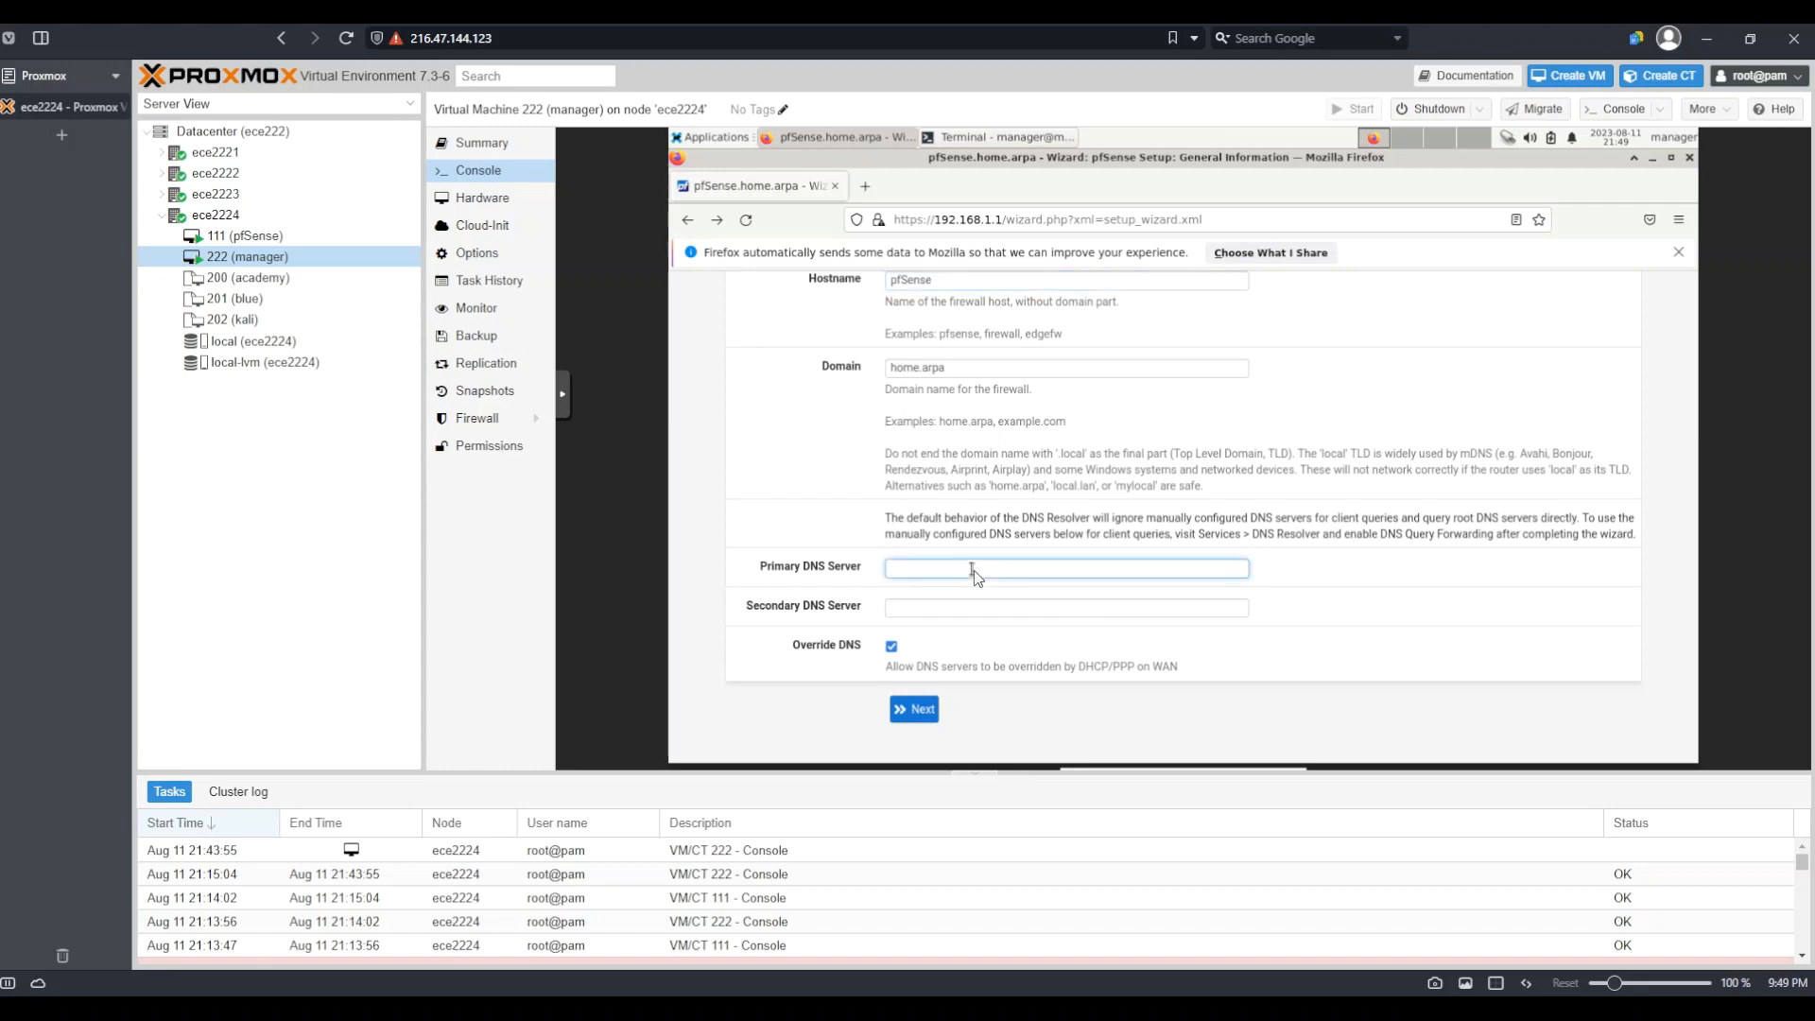
pyautogui.write('1.1')
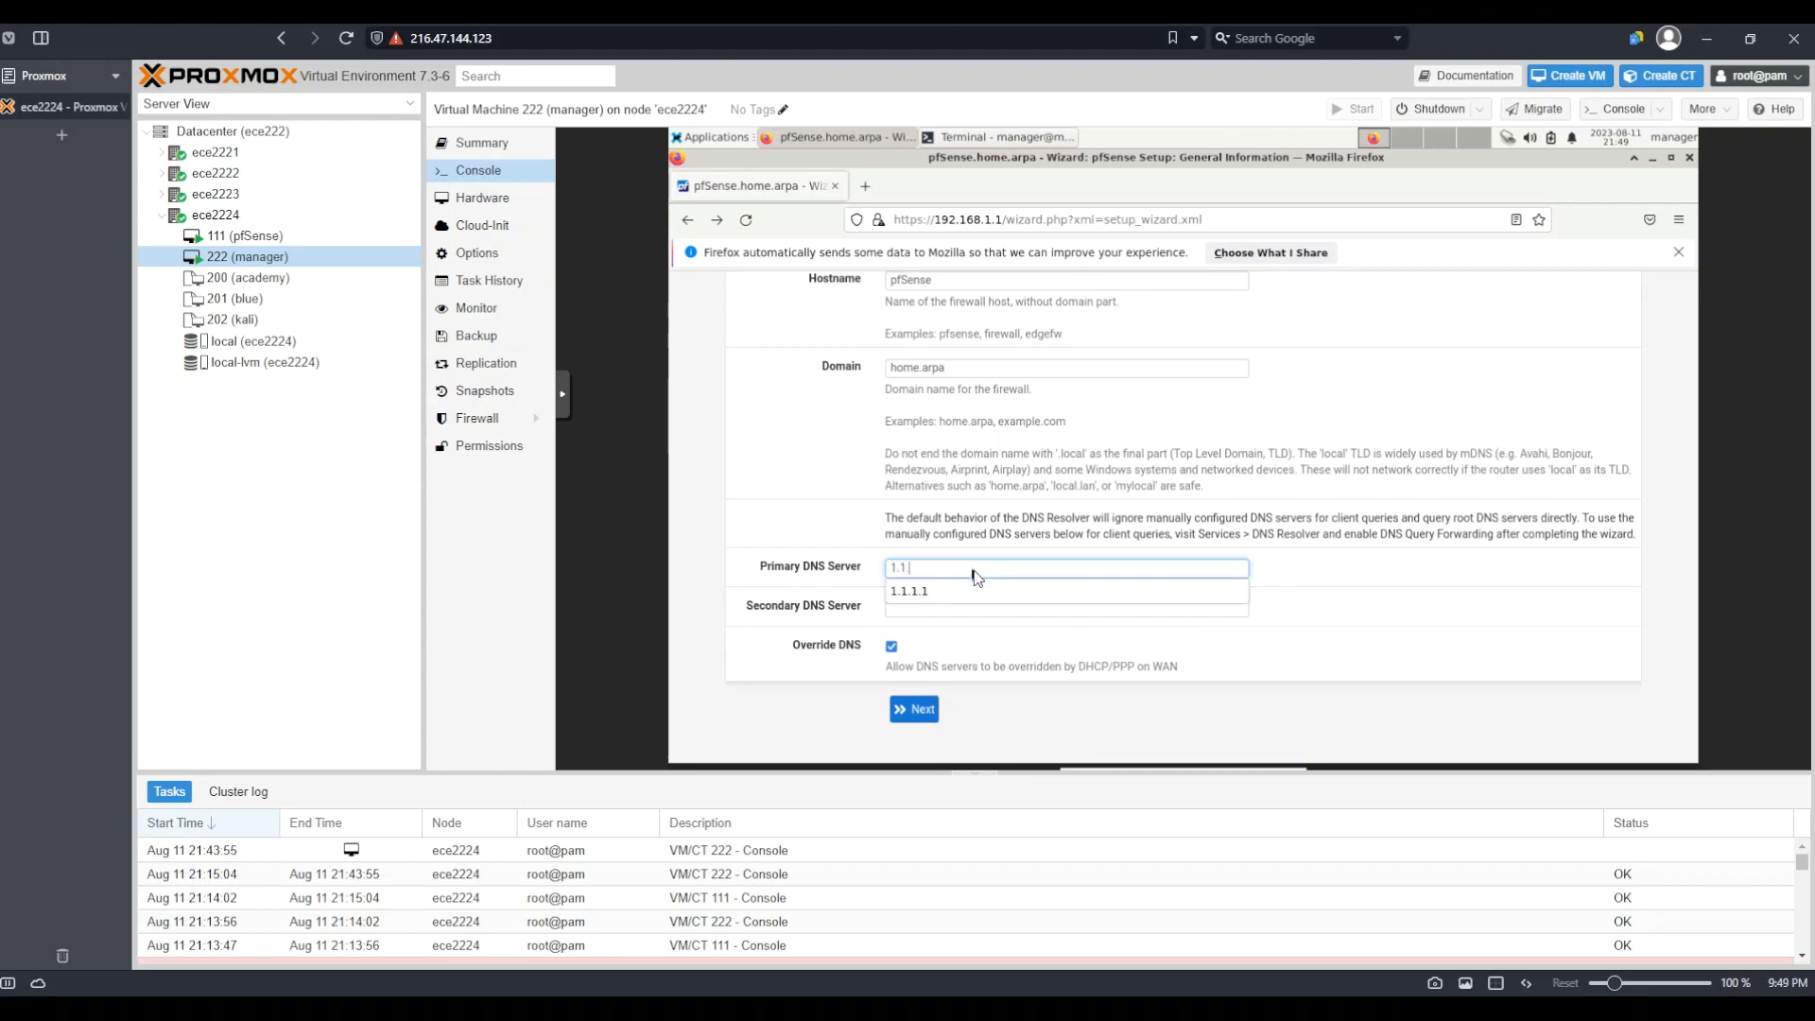
pyautogui.write('.1.1')
pyautogui.moveTo(969, 590); pyautogui.dragTo(945, 643)
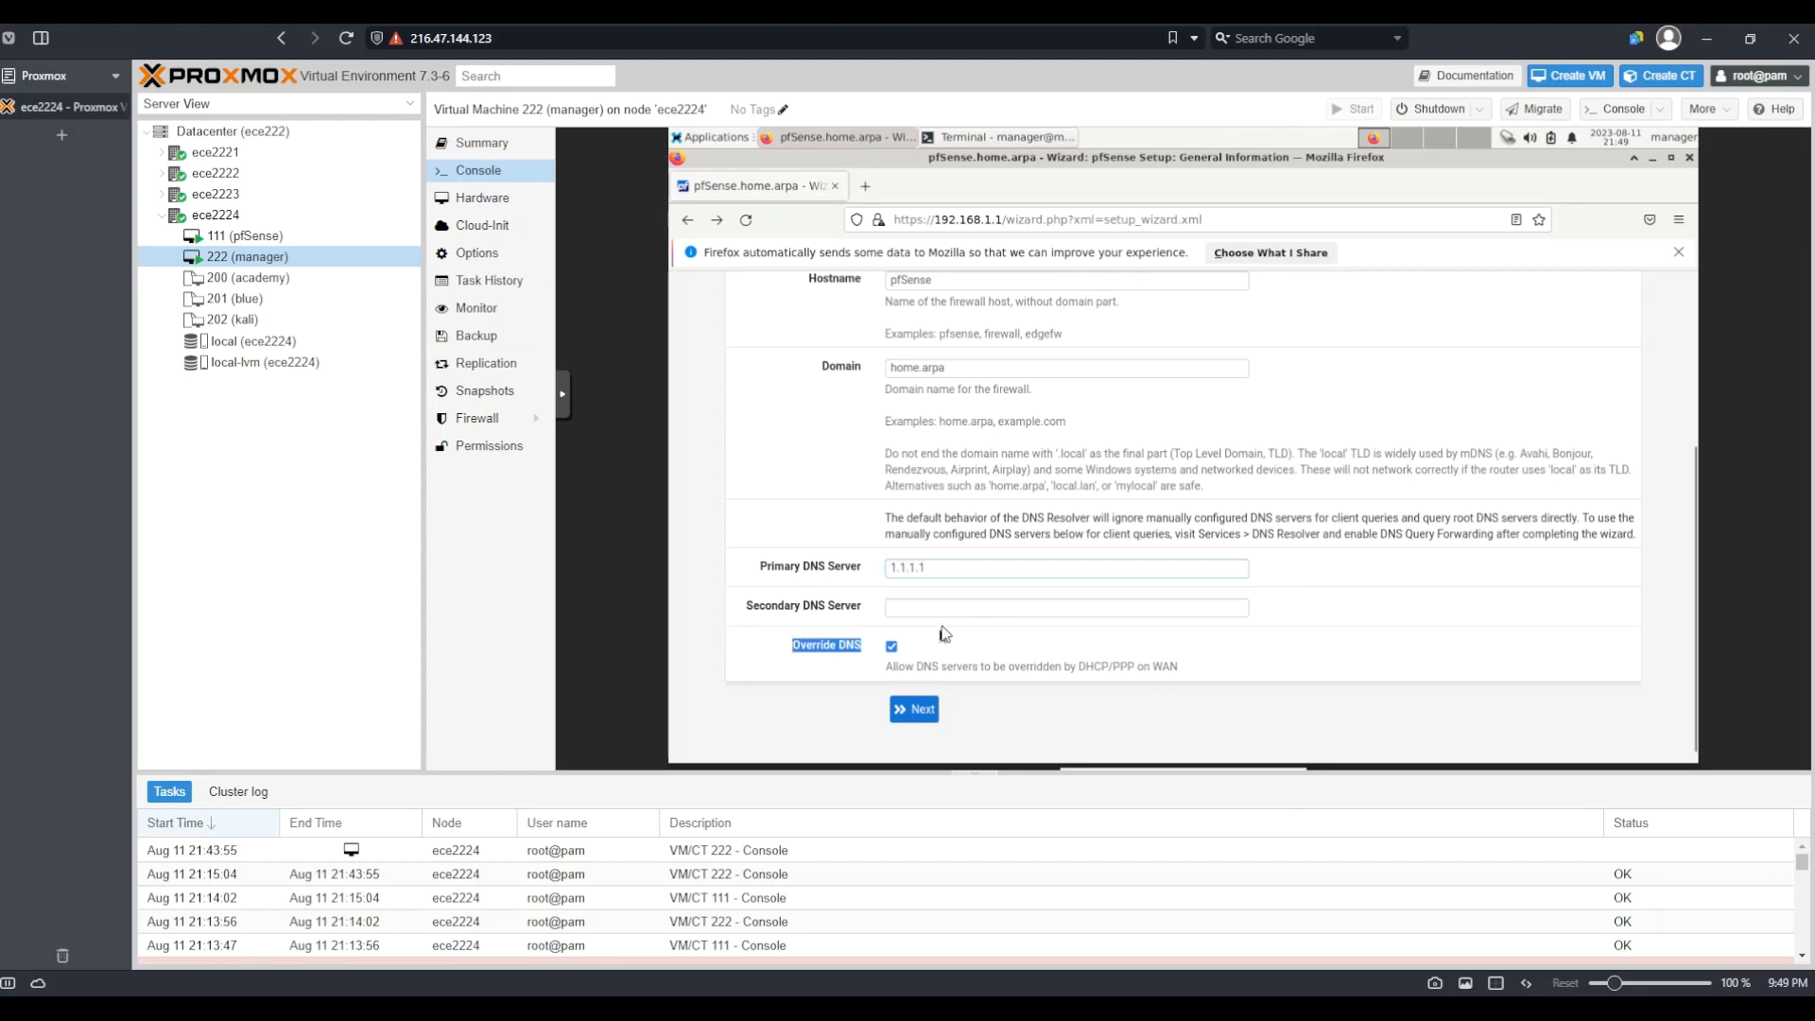
pyautogui.click(933, 609)
pyautogui.write('8')
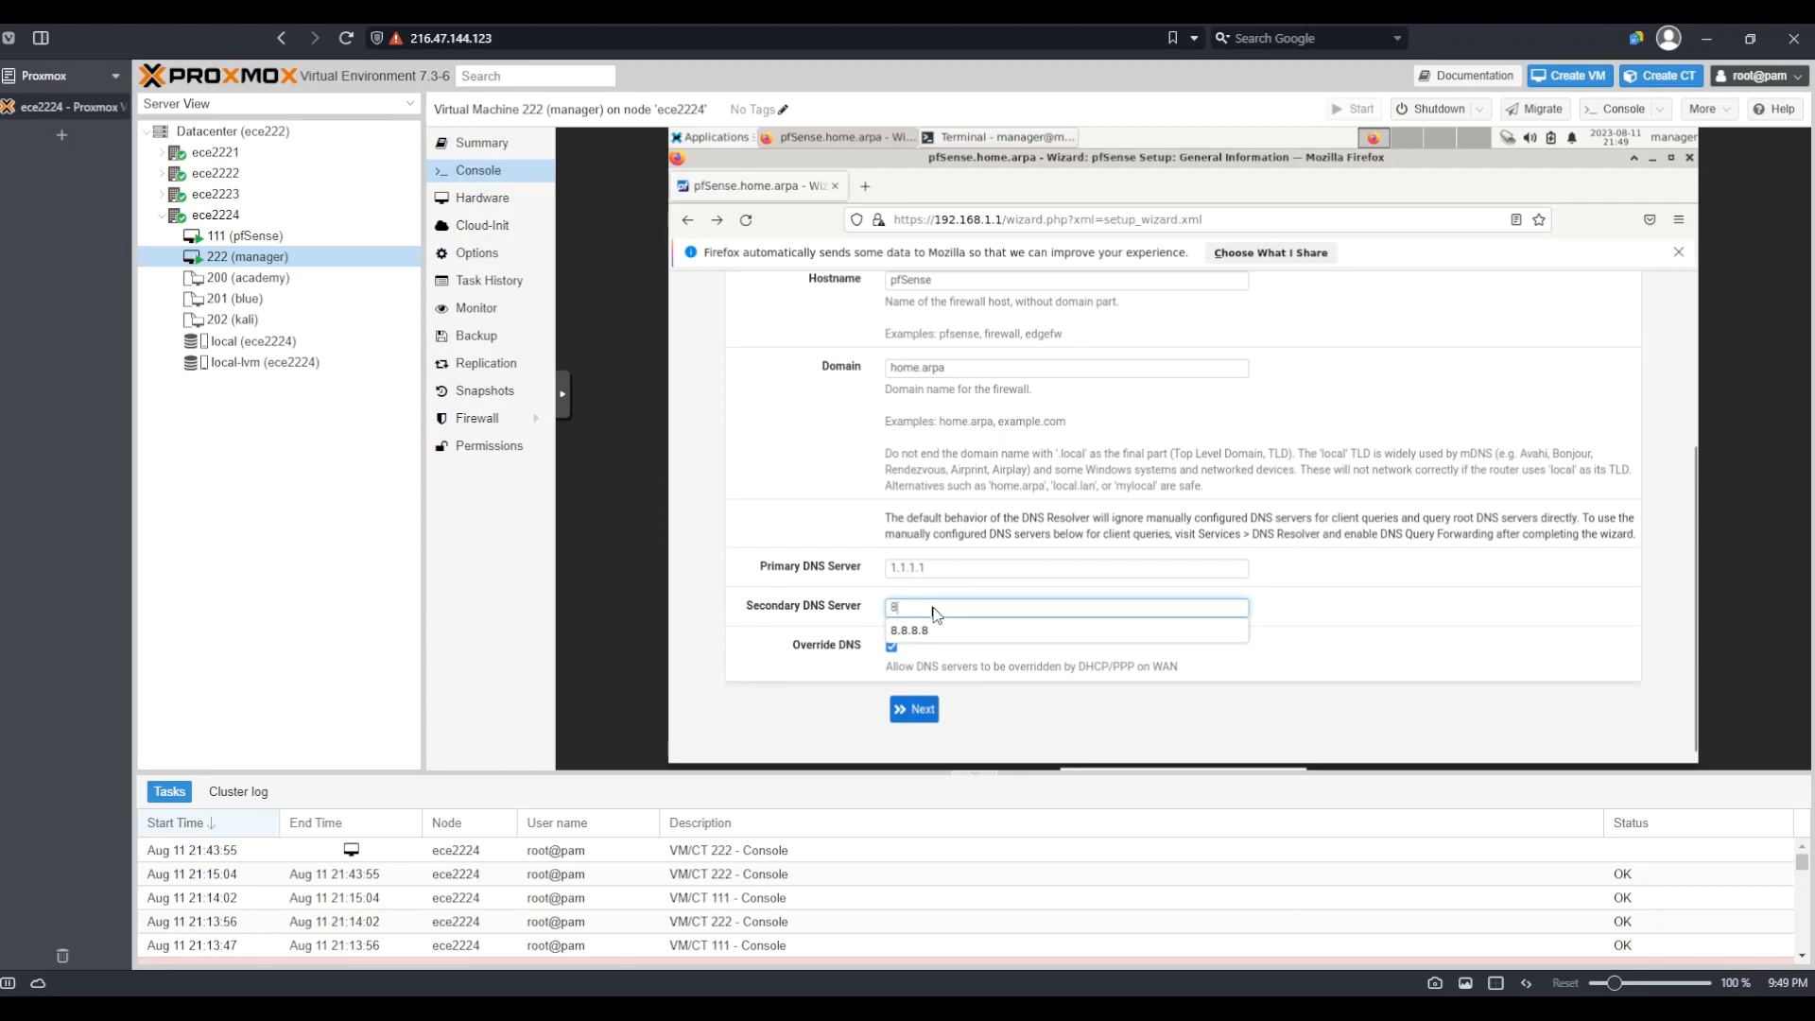
pyautogui.write('.8.8.8')
pyautogui.click(886, 541)
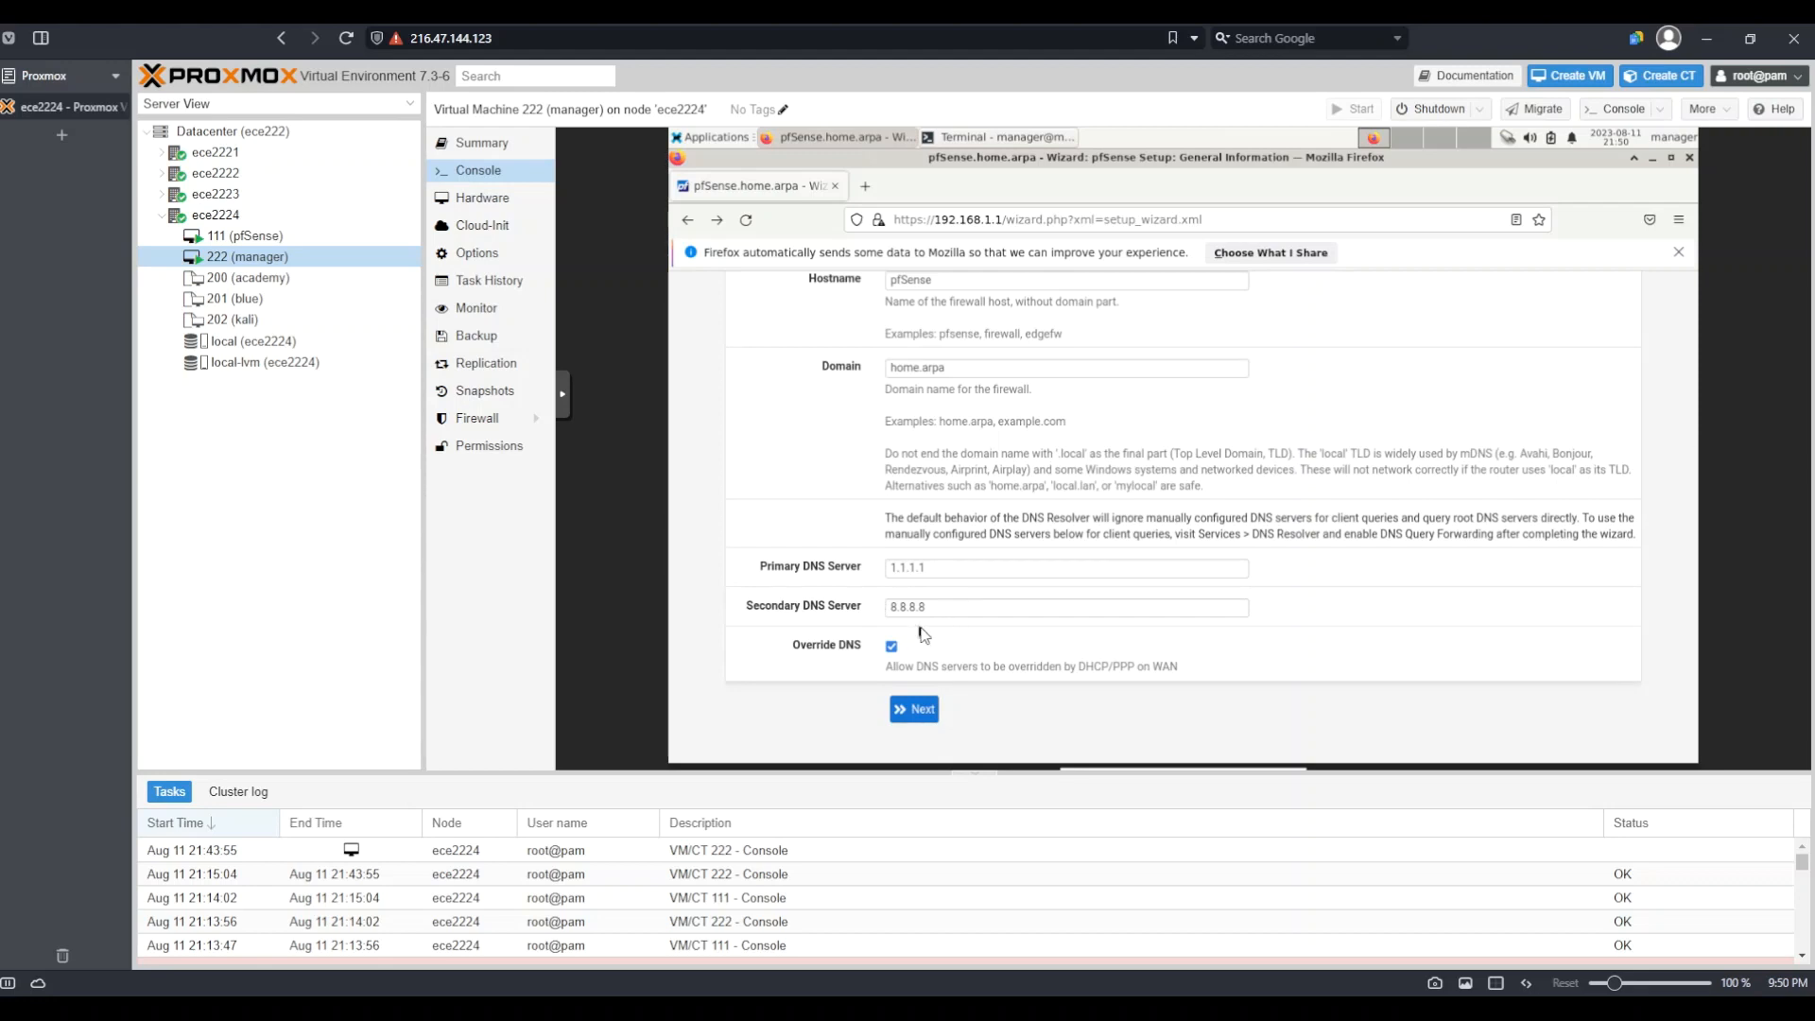
pyautogui.click(913, 711)
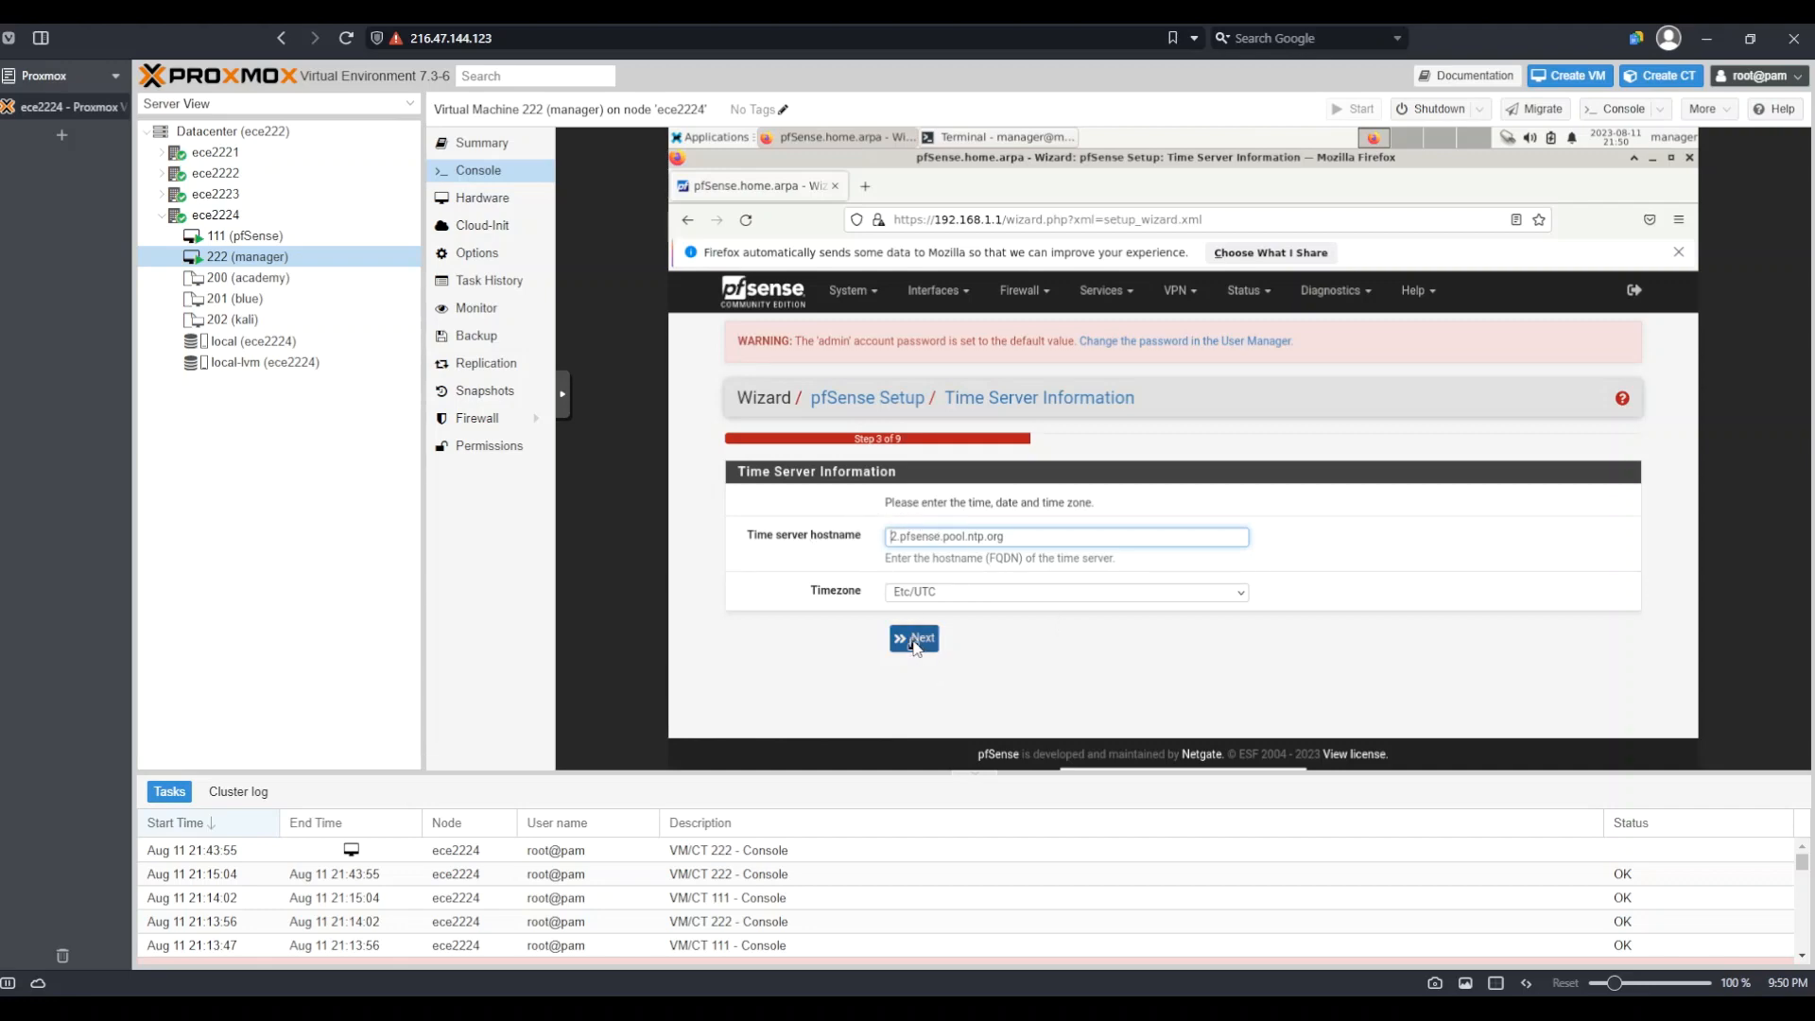
# Choose America/Chicago as the timezone and continue to WAN configuration
pyautogui.click(1047, 595)
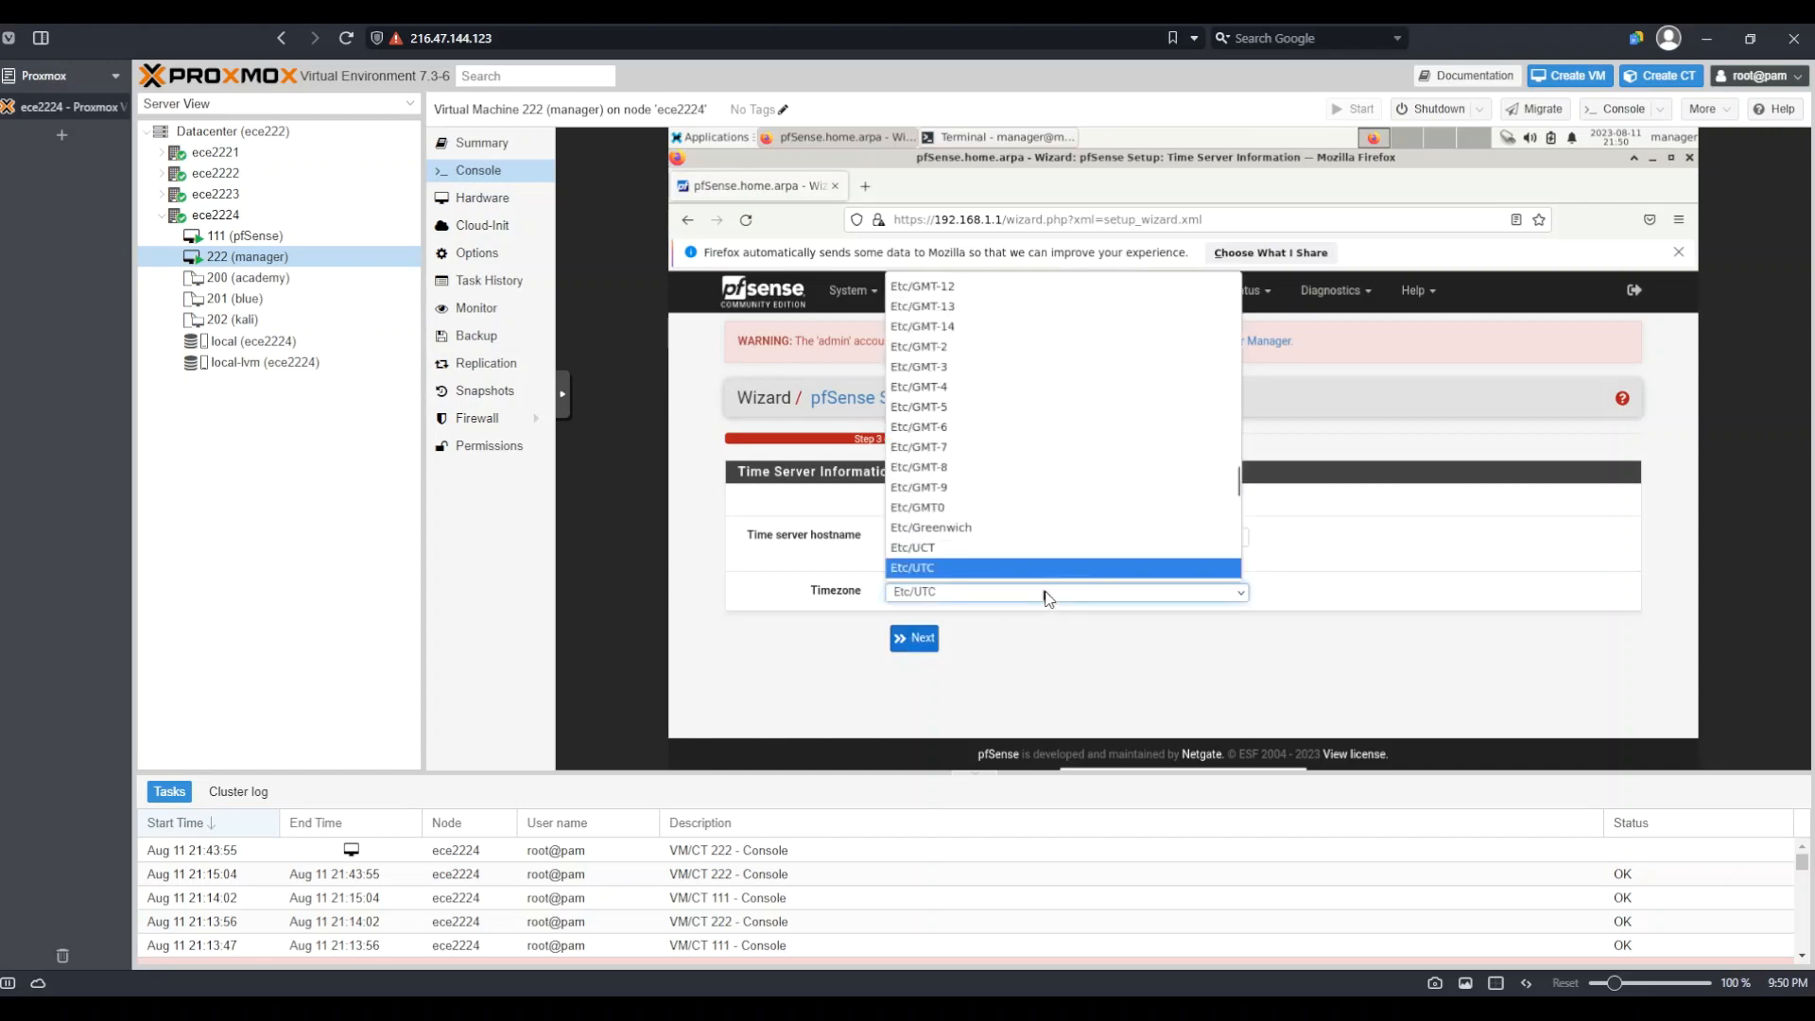
pyautogui.scroll(15, 1013, 417)
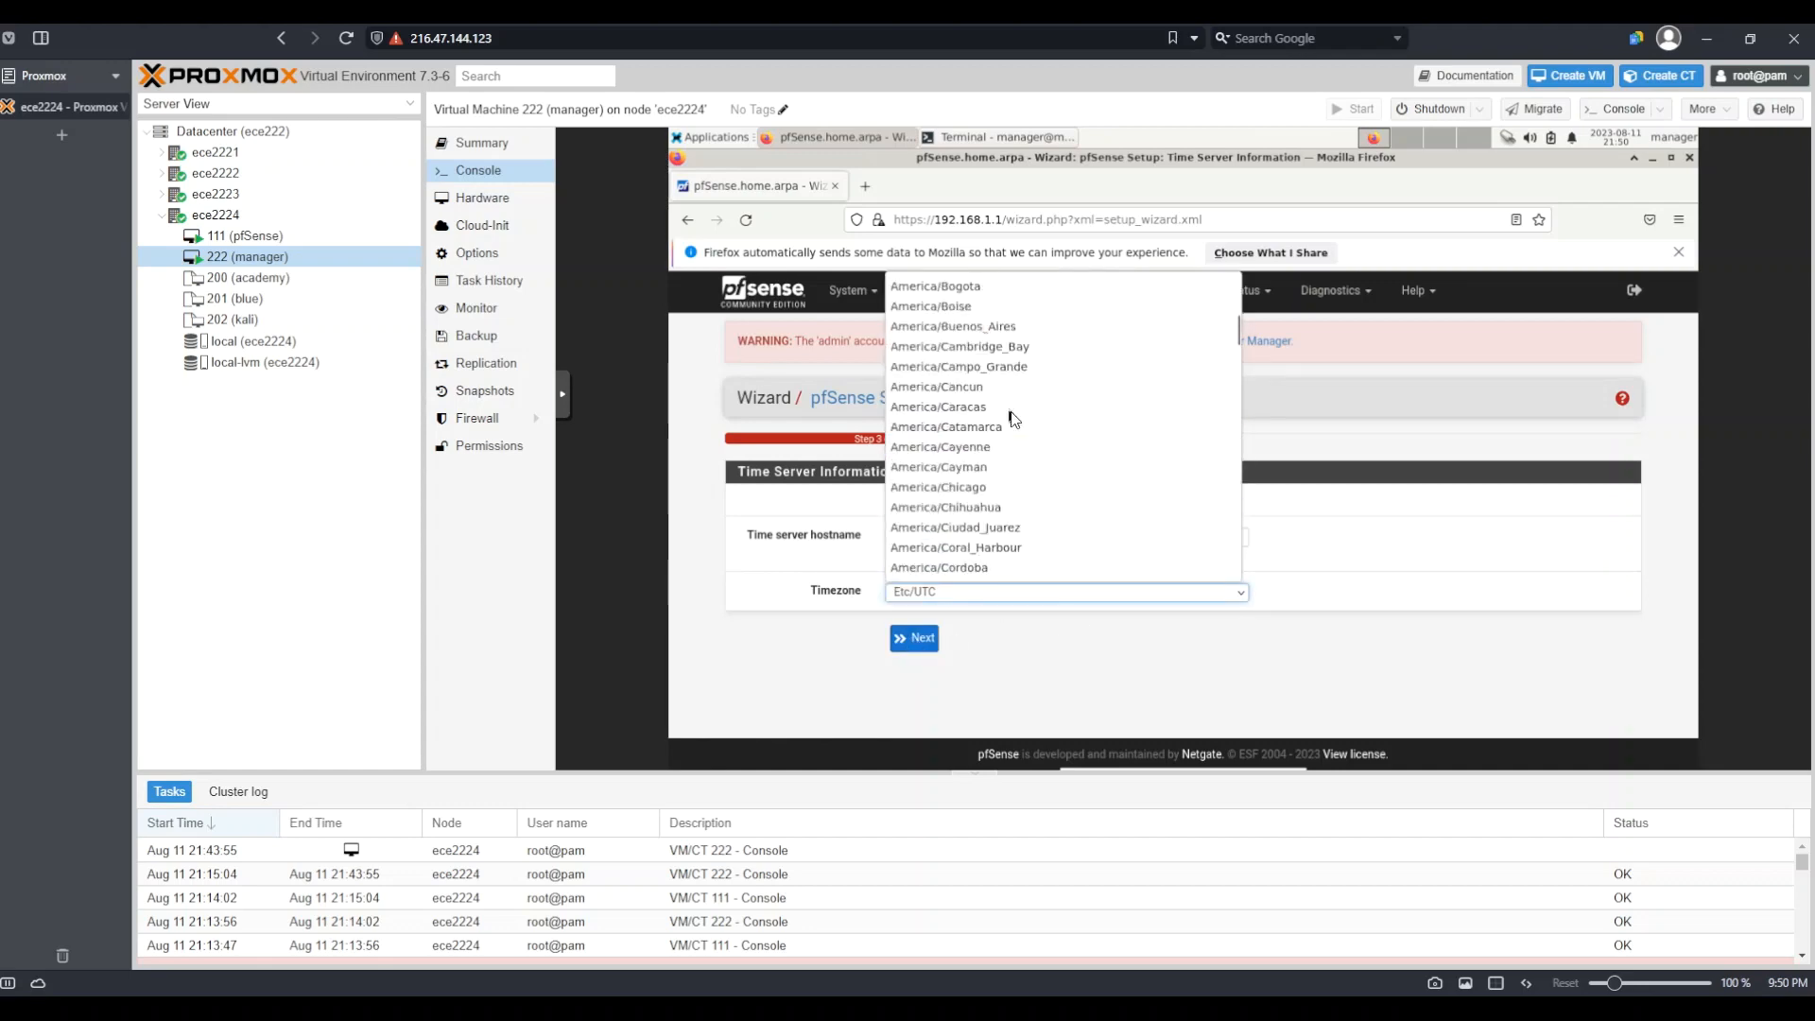
pyautogui.click(967, 490)
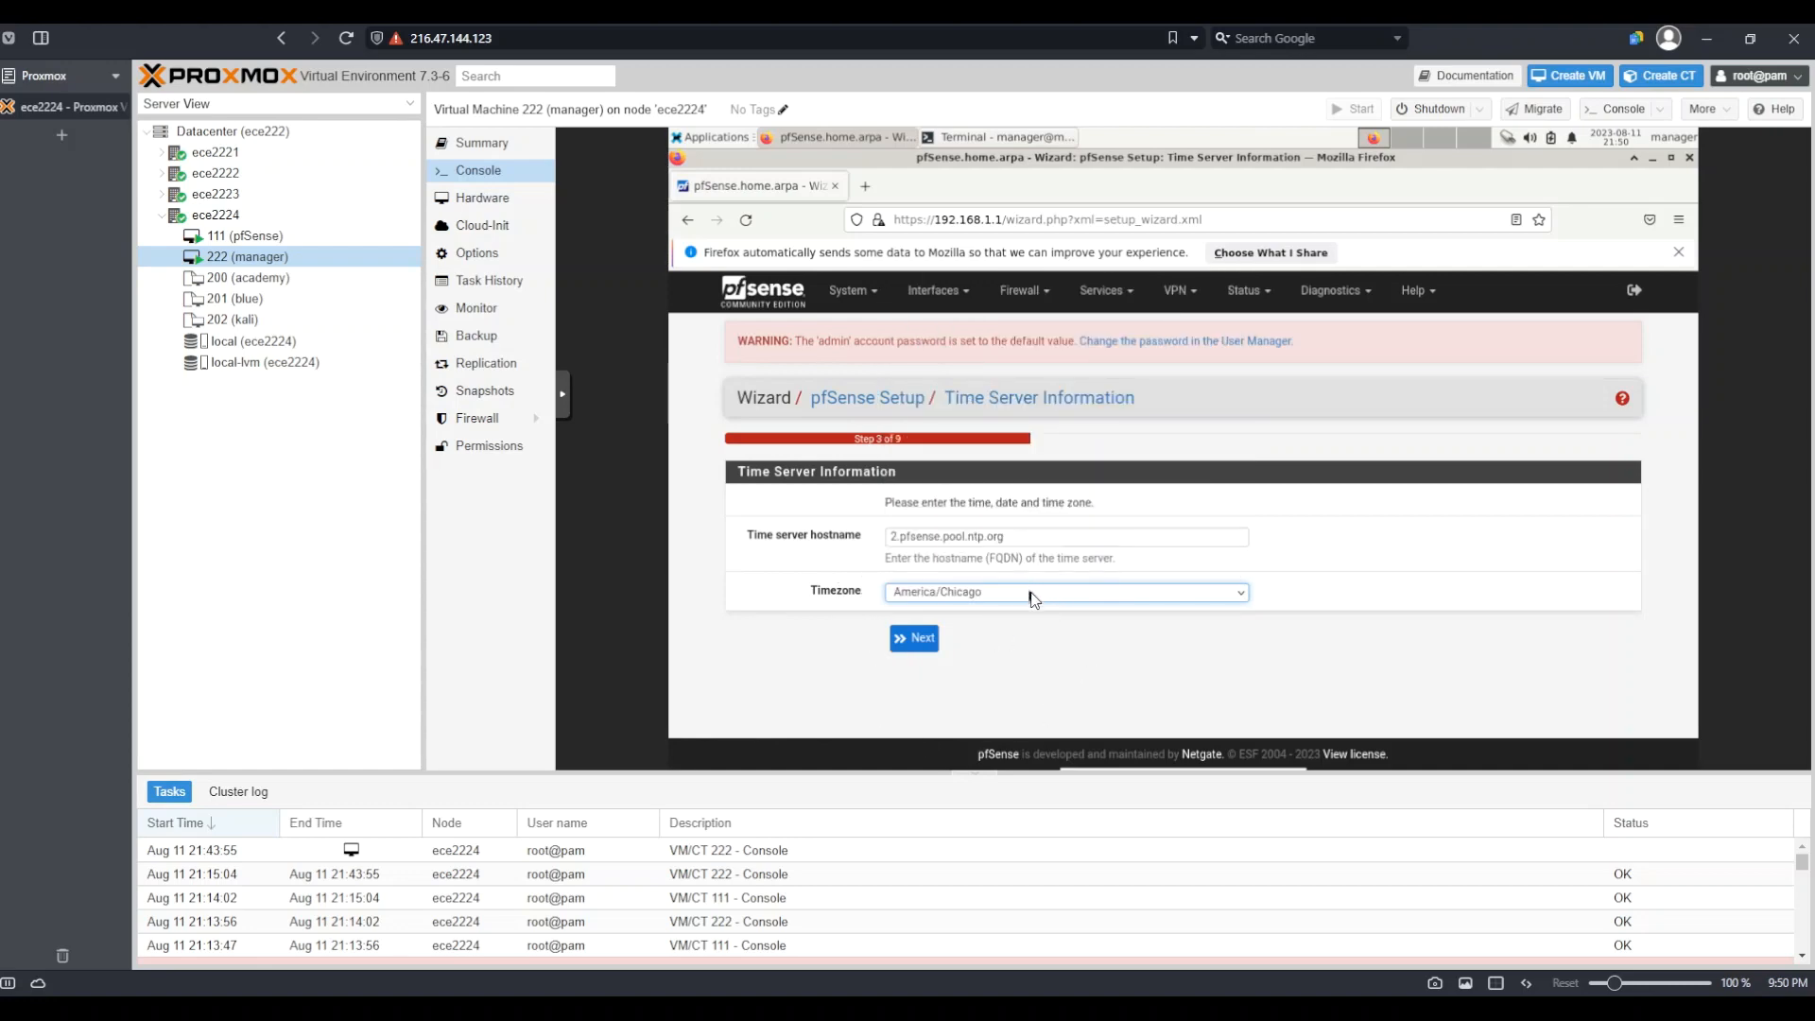
pyautogui.click(915, 640)
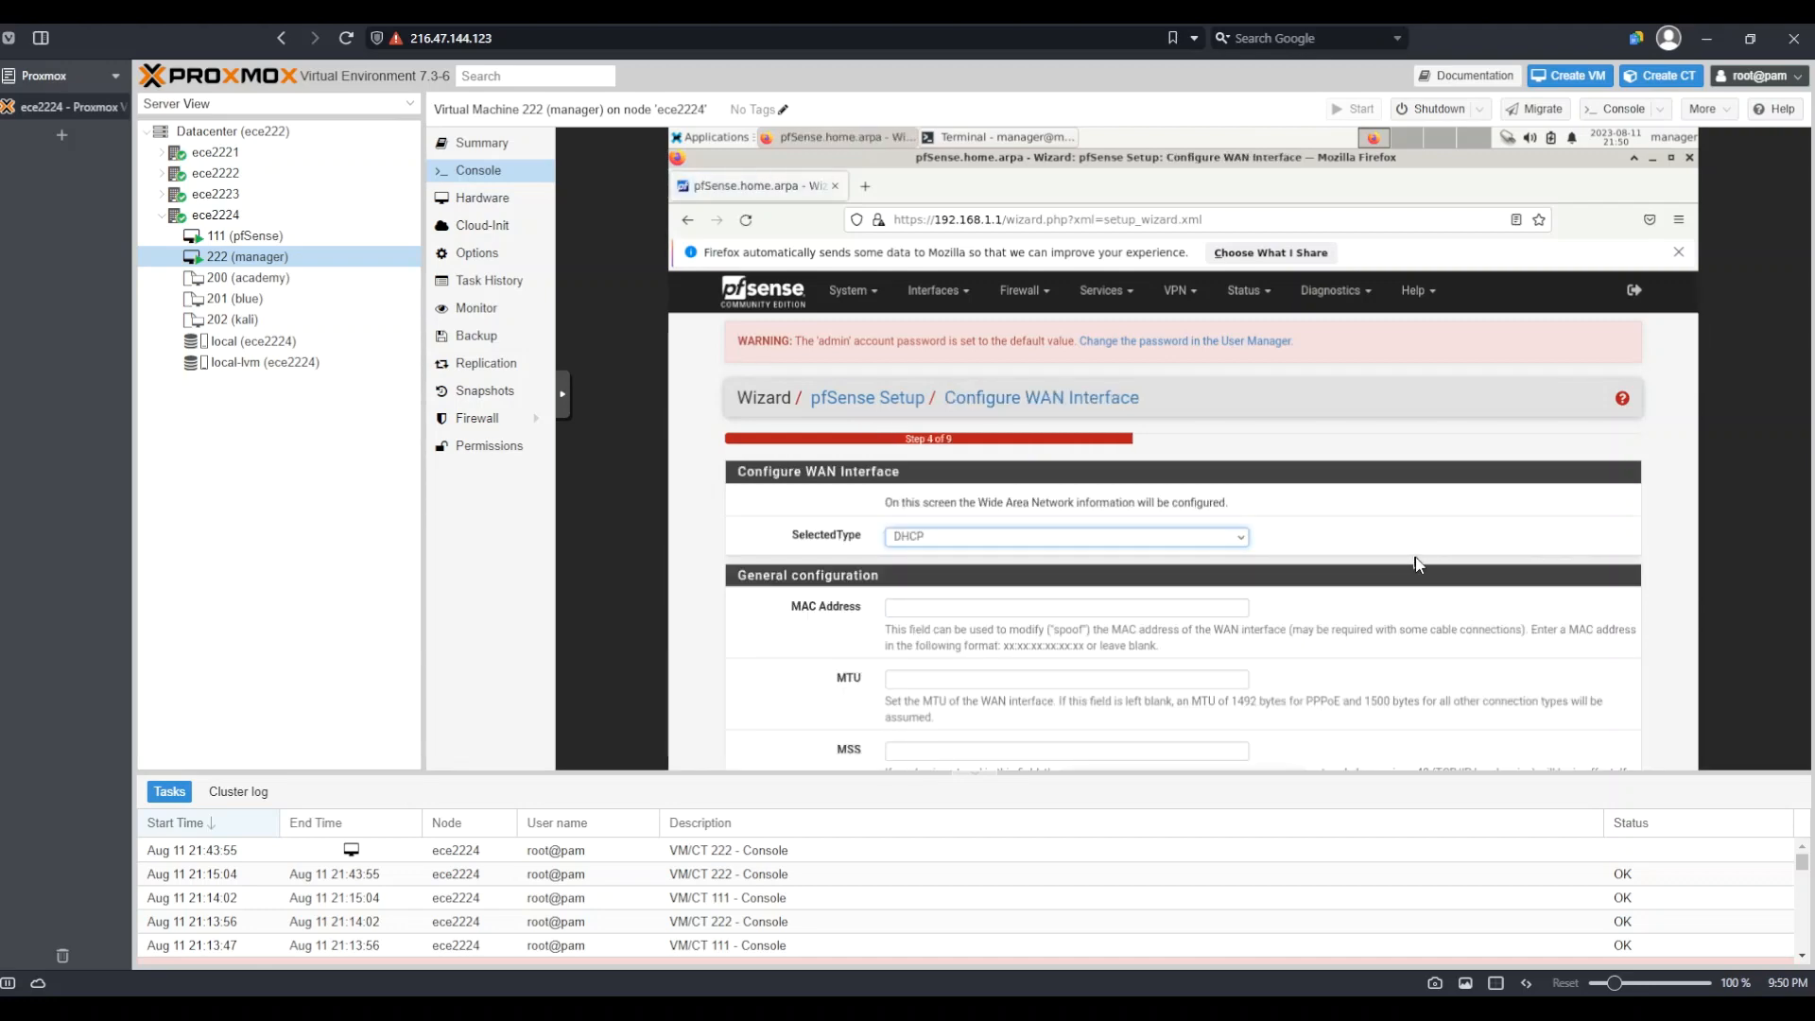
# Review the WAN interface page, keeping the DHCP defaults, and continue to LAN setup
pyautogui.scroll(-3, 1415, 564)
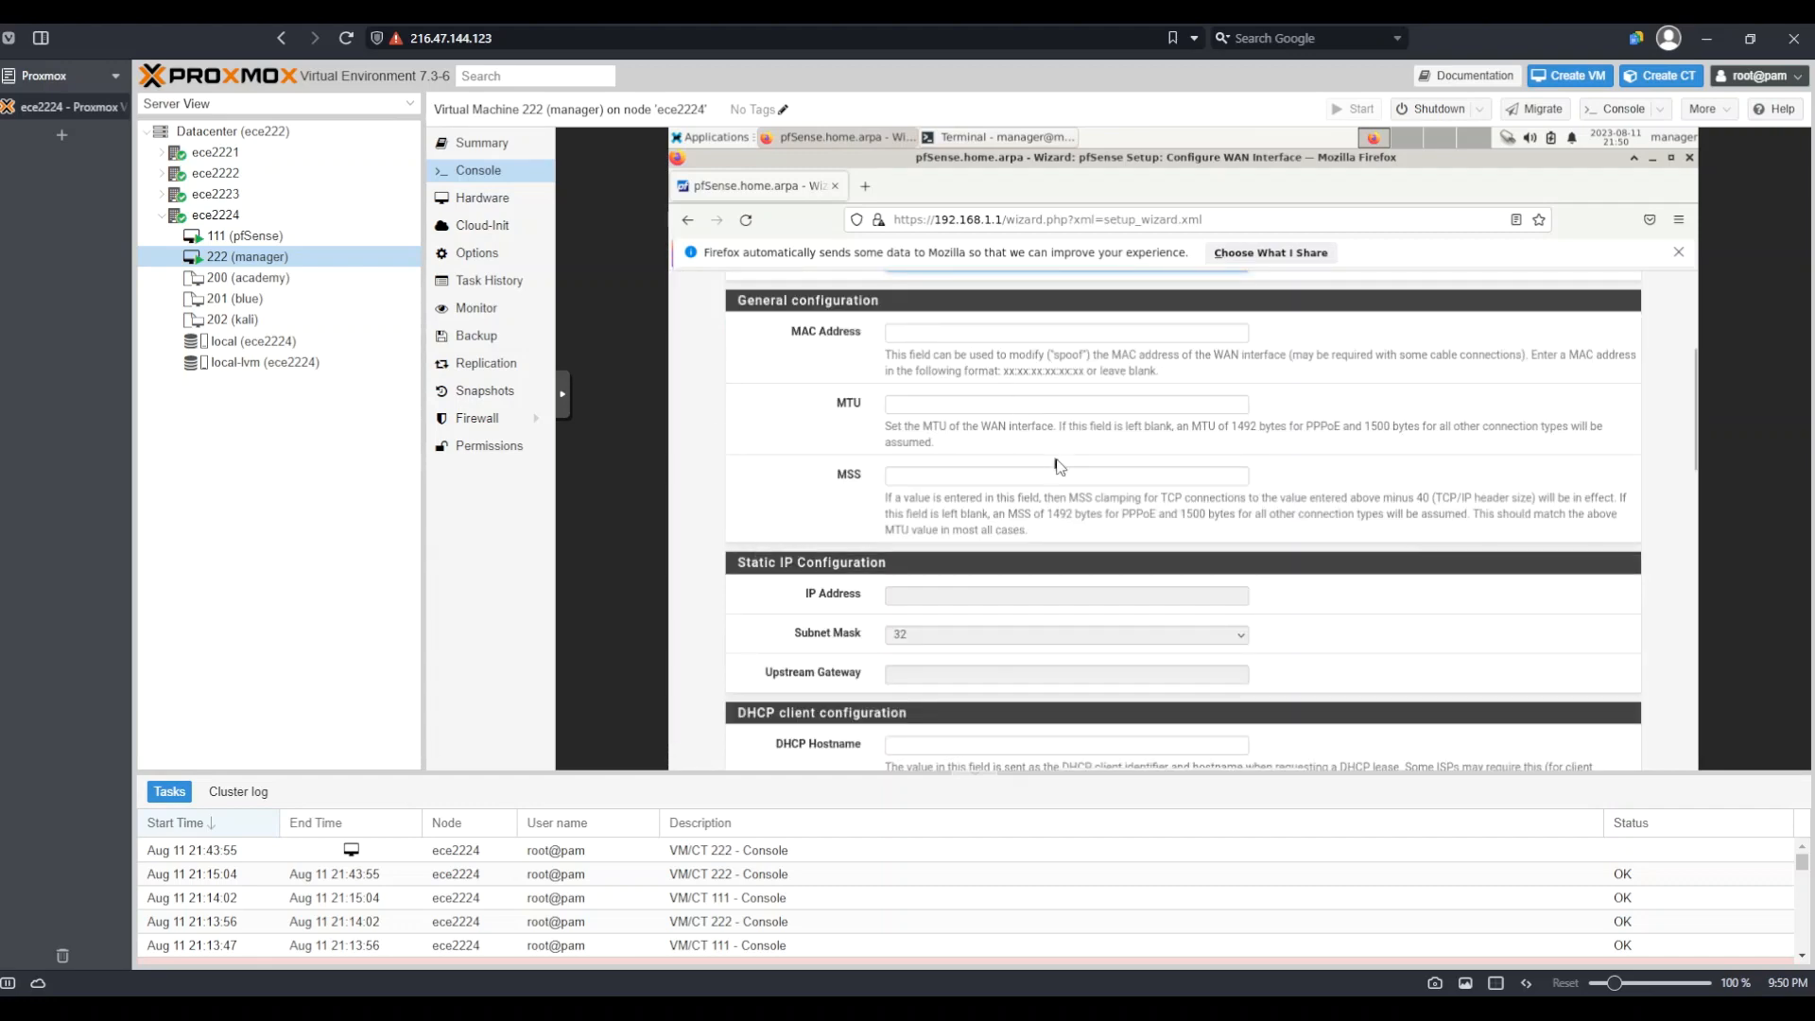
pyautogui.scroll(3, 1057, 463)
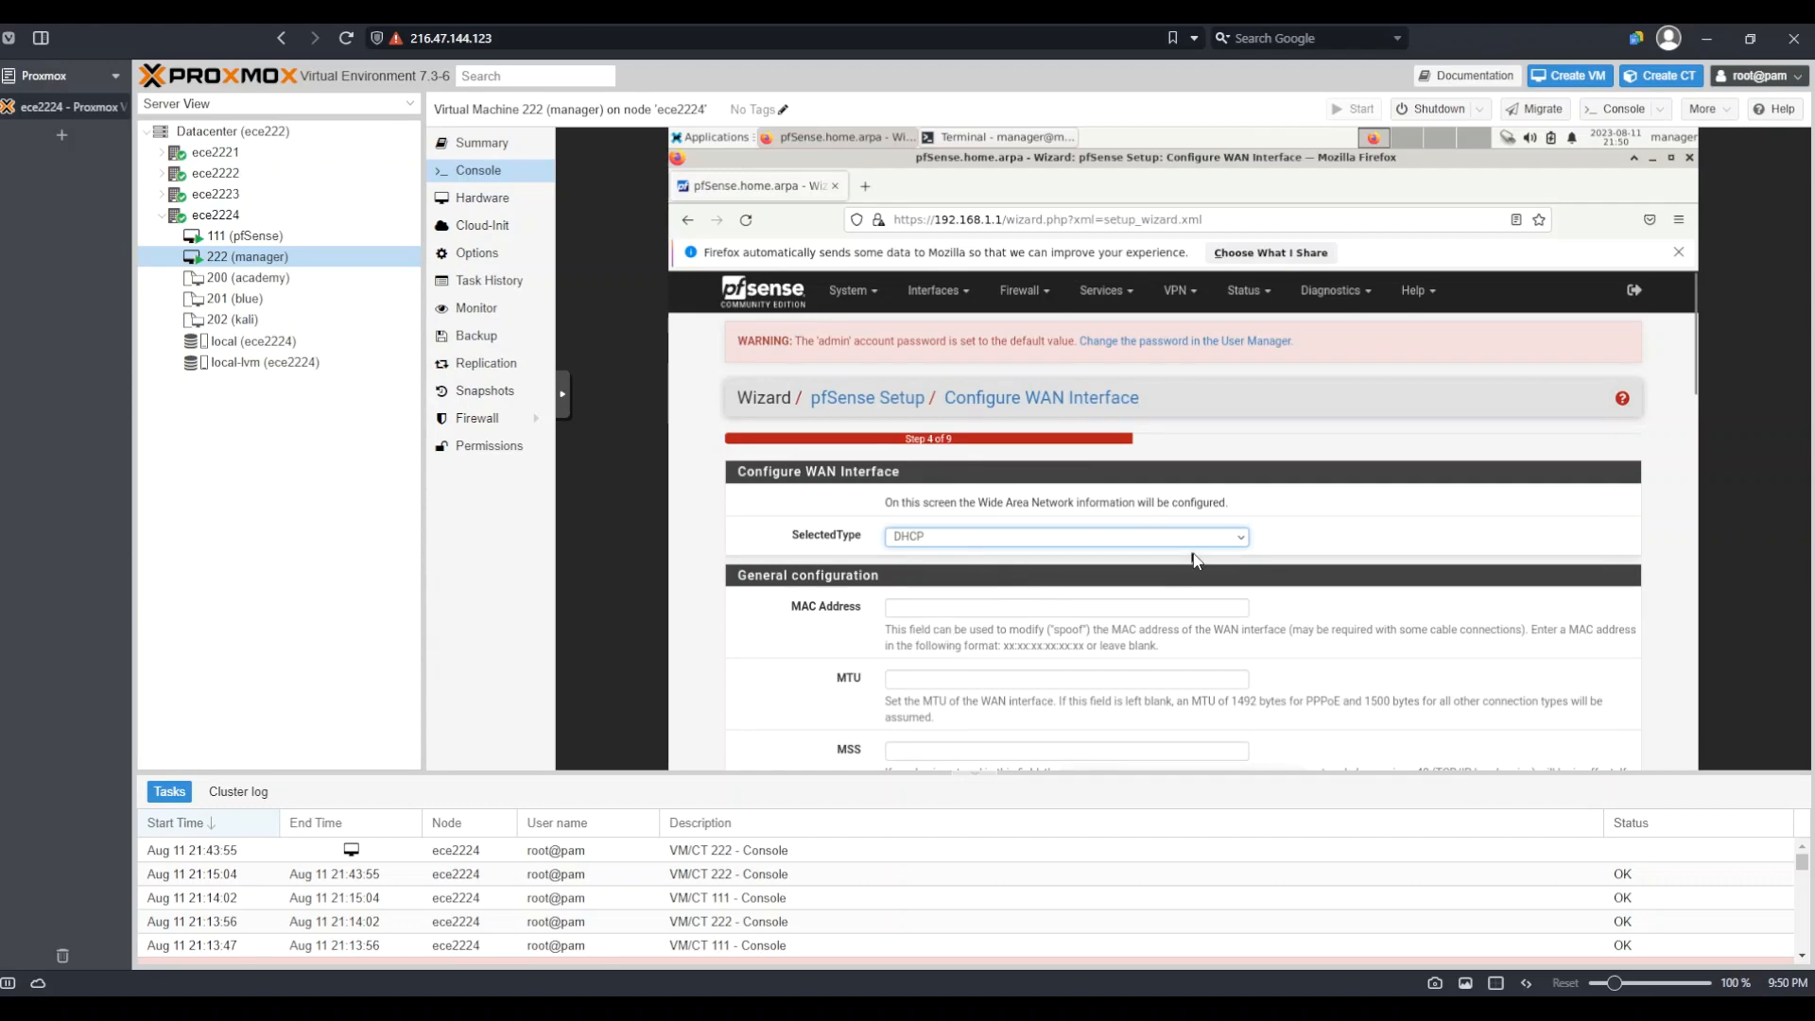
pyautogui.scroll(-2, 1193, 560)
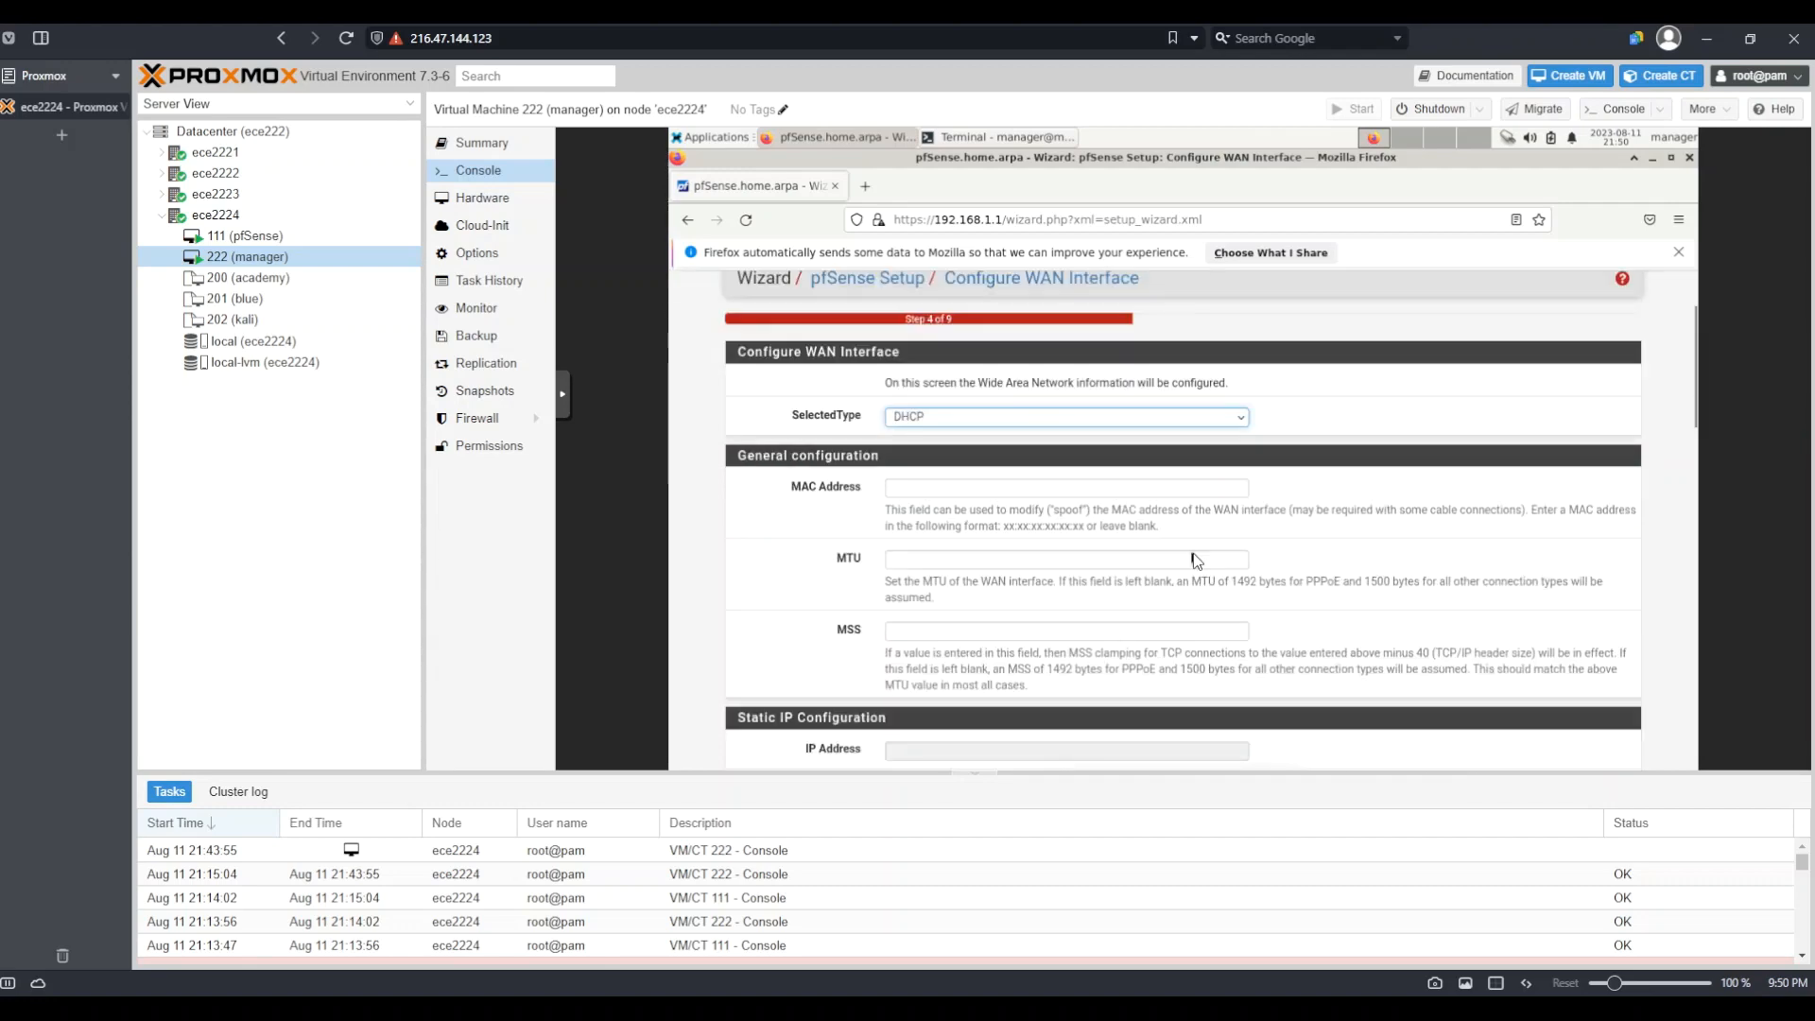
pyautogui.scroll(-2, 1193, 560)
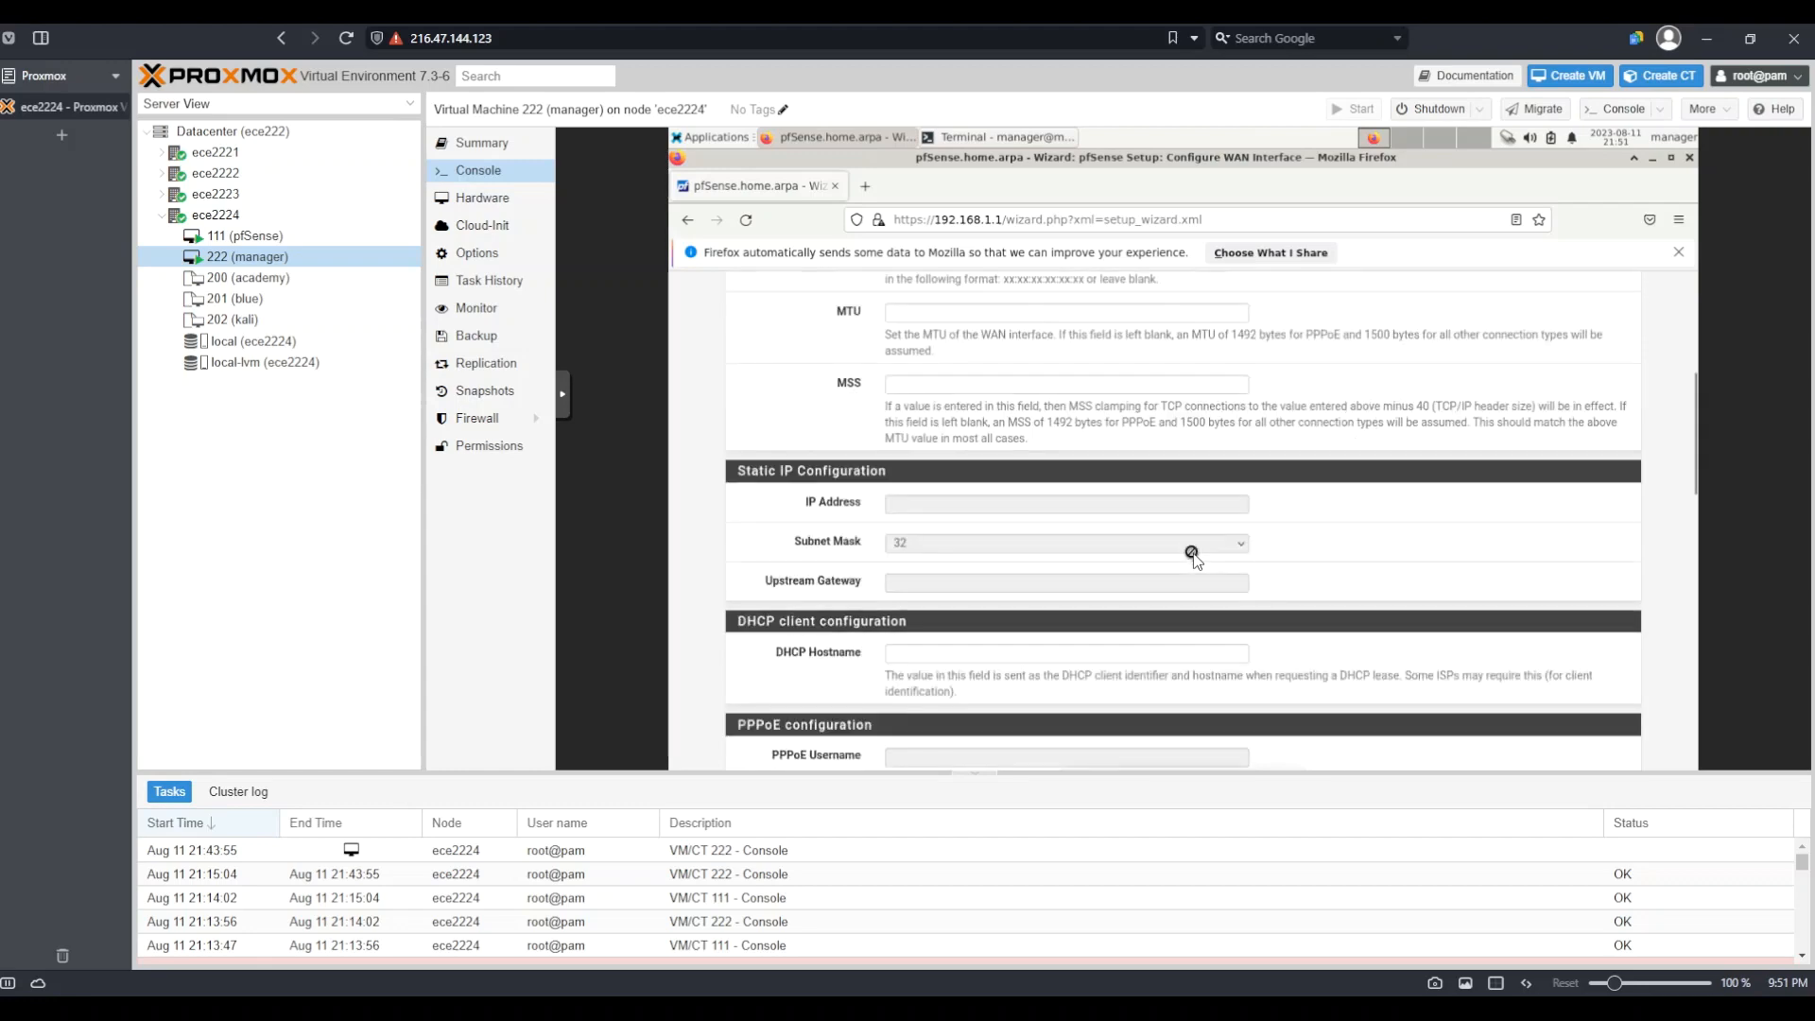
pyautogui.scroll(-1, 1194, 560)
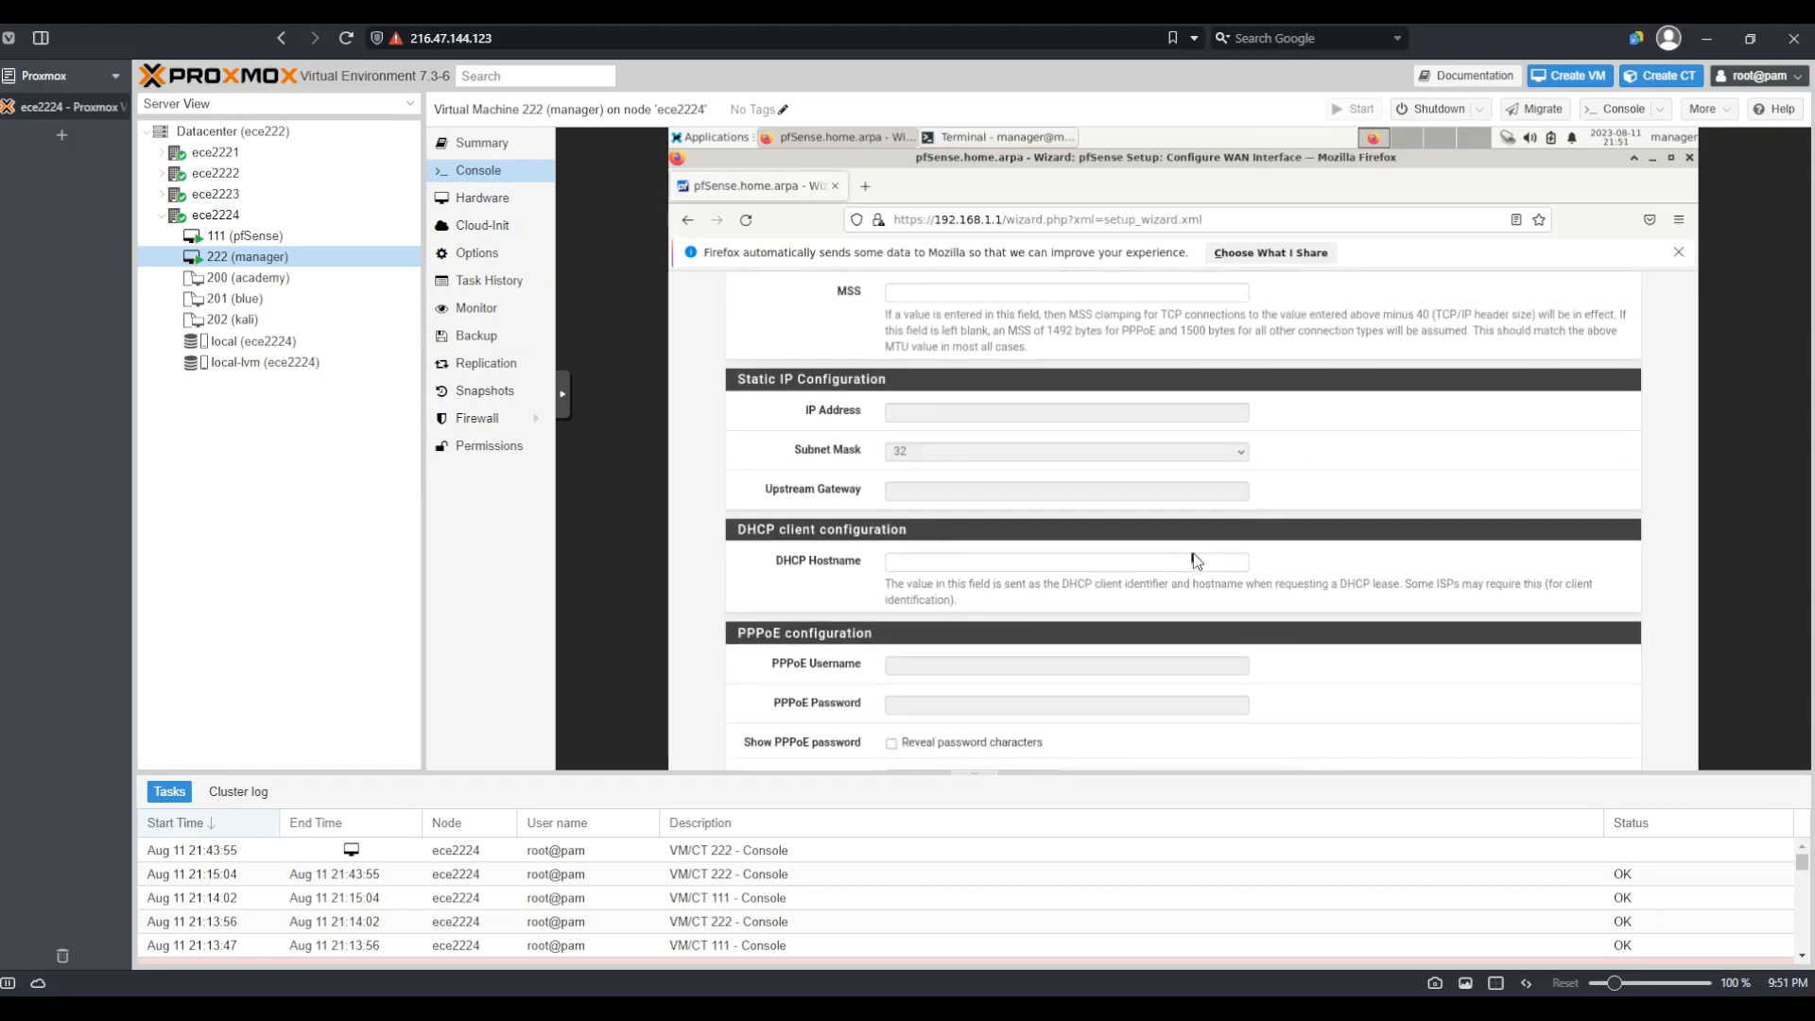
pyautogui.scroll(-1, 1193, 559)
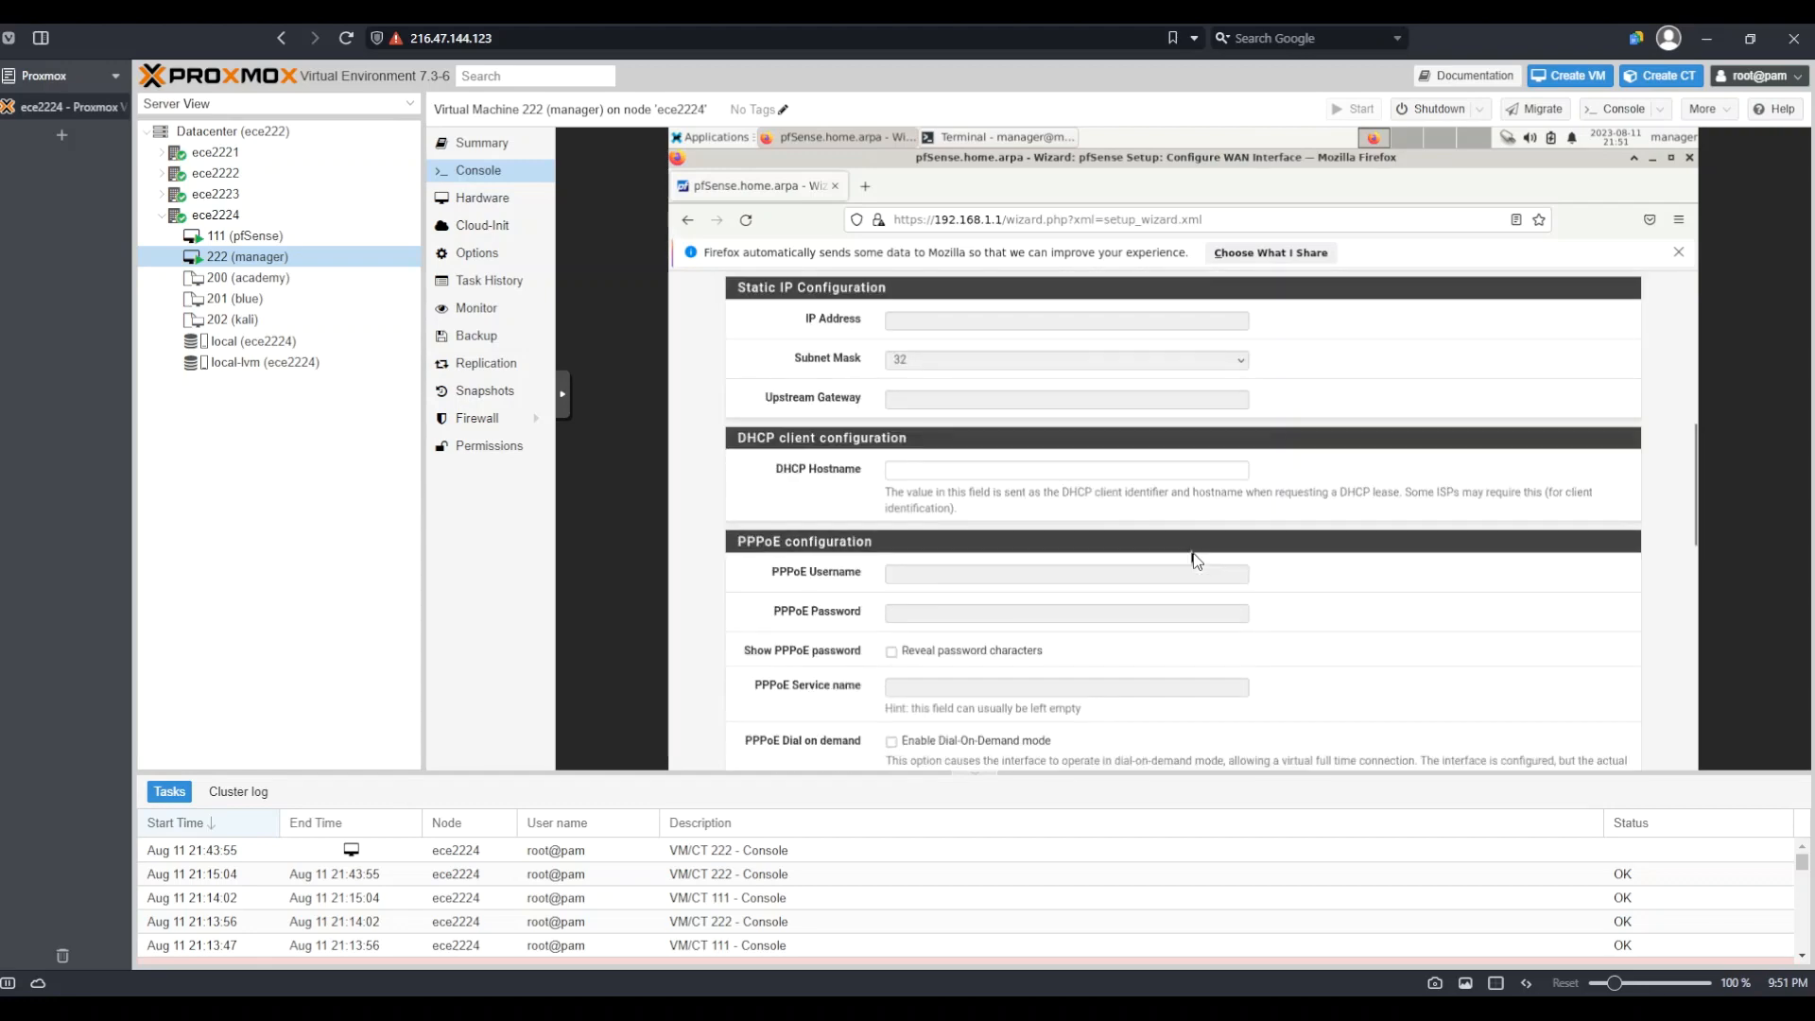
pyautogui.scroll(-5, 1194, 559)
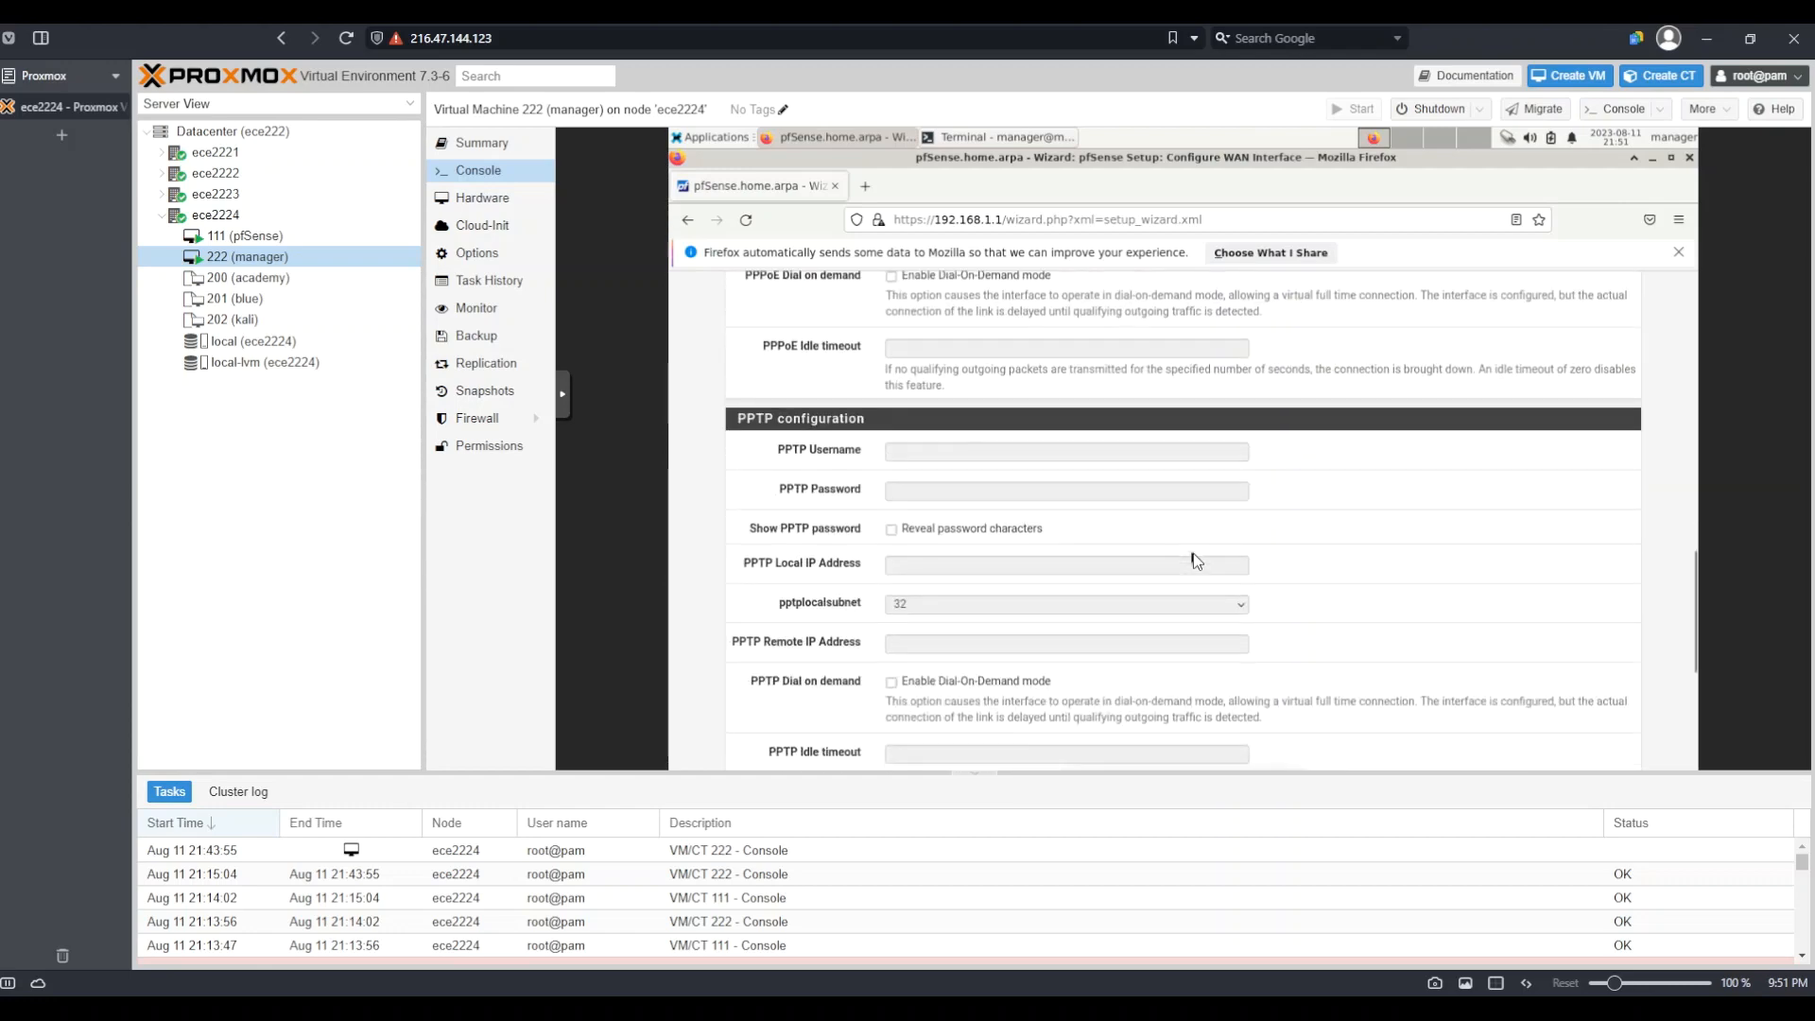
pyautogui.scroll(-4, 1194, 559)
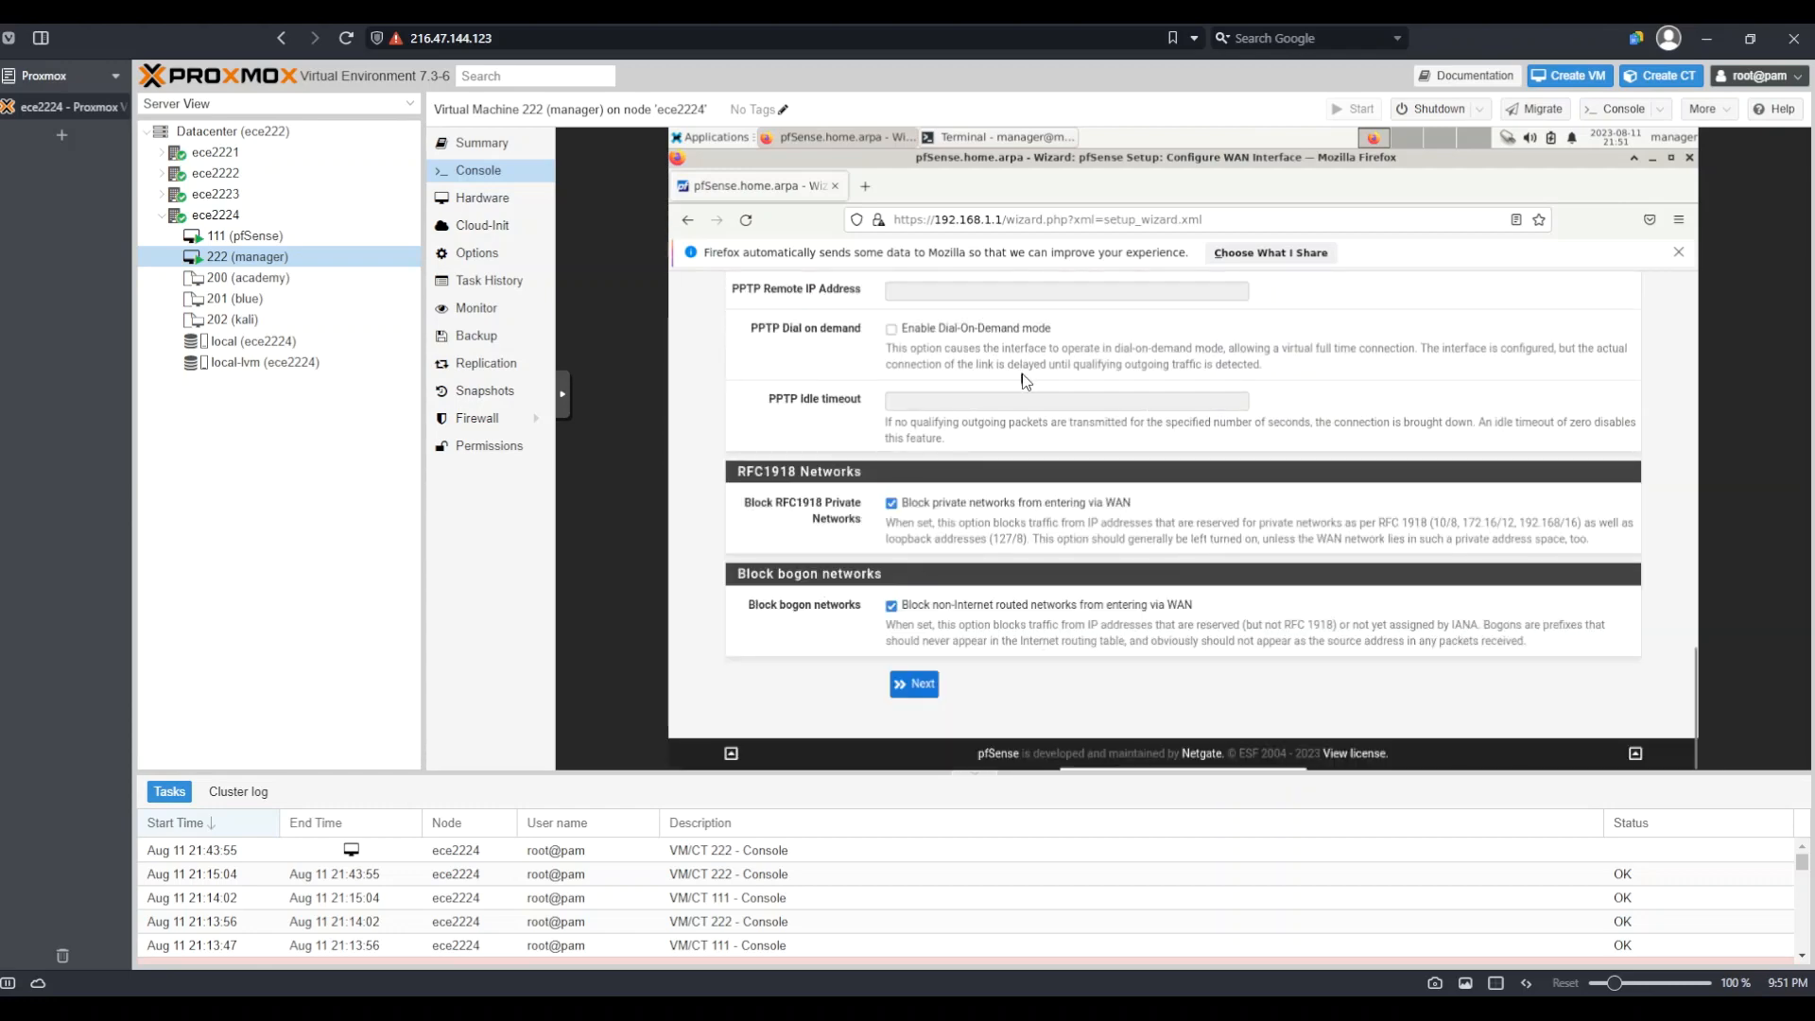
pyautogui.click(917, 686)
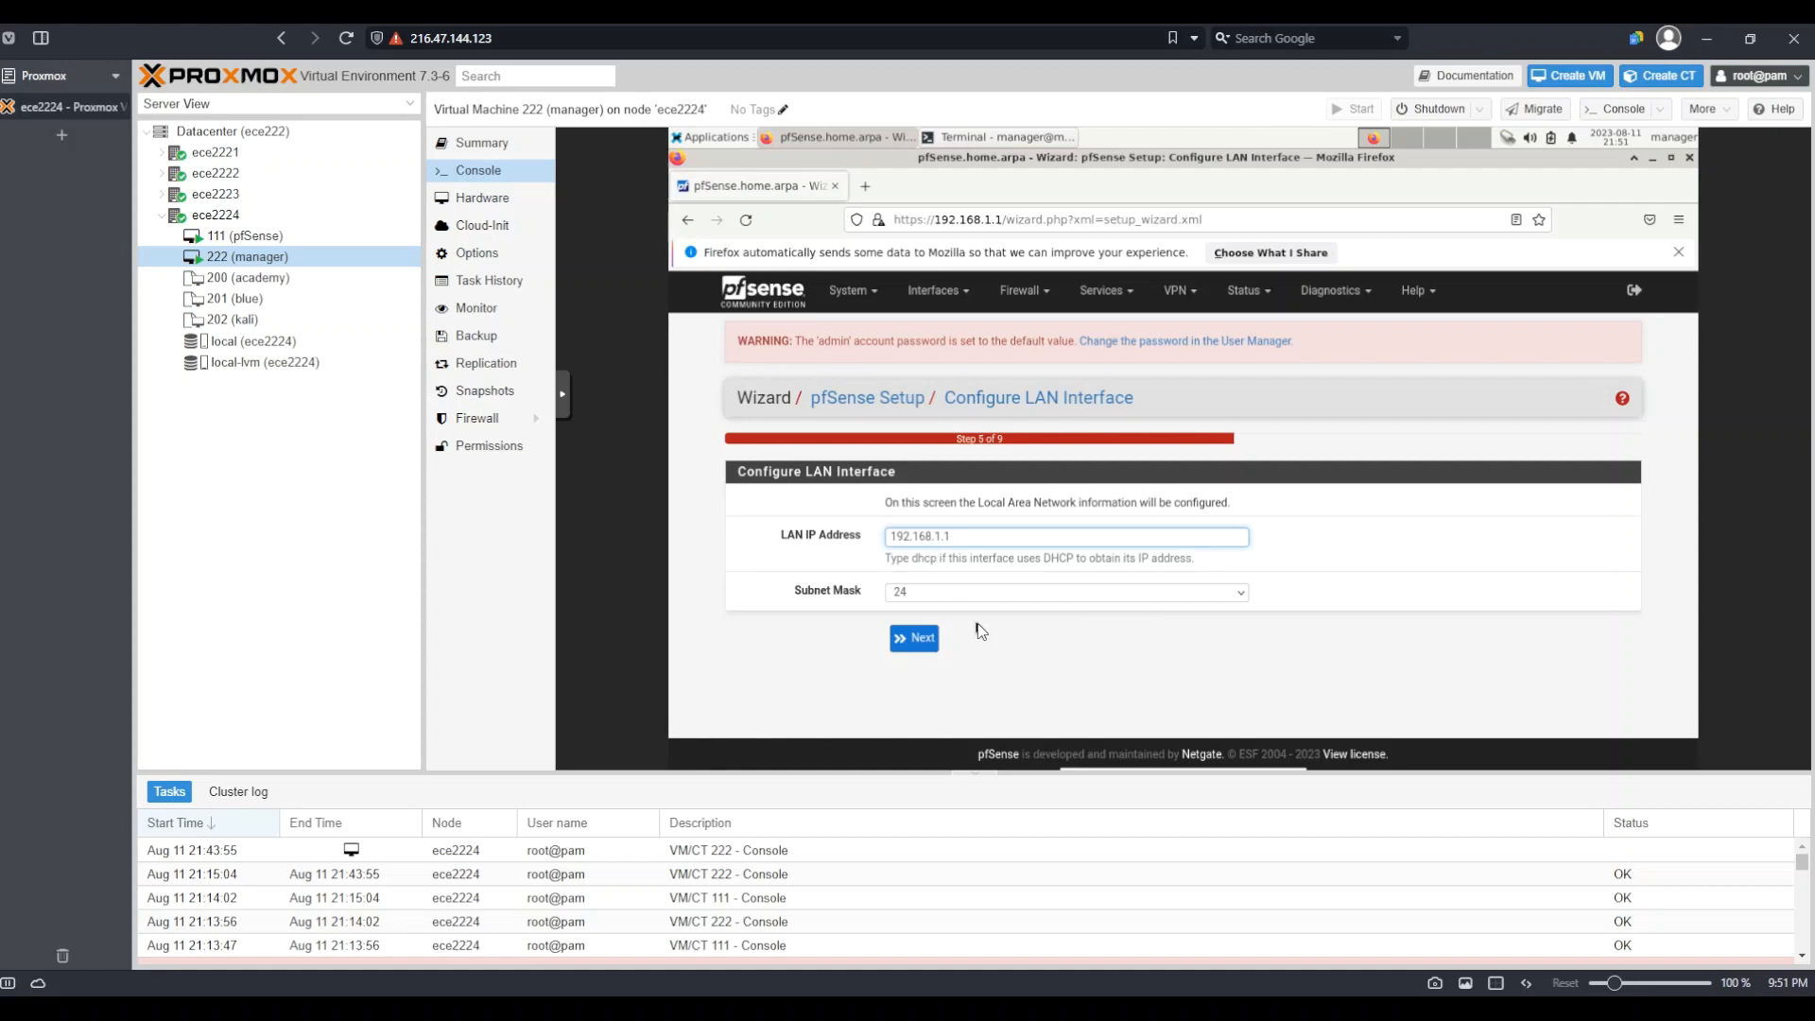
# Accept LAN address 192.168.1.1 with subnet 24 and continue
pyautogui.click(921, 640)
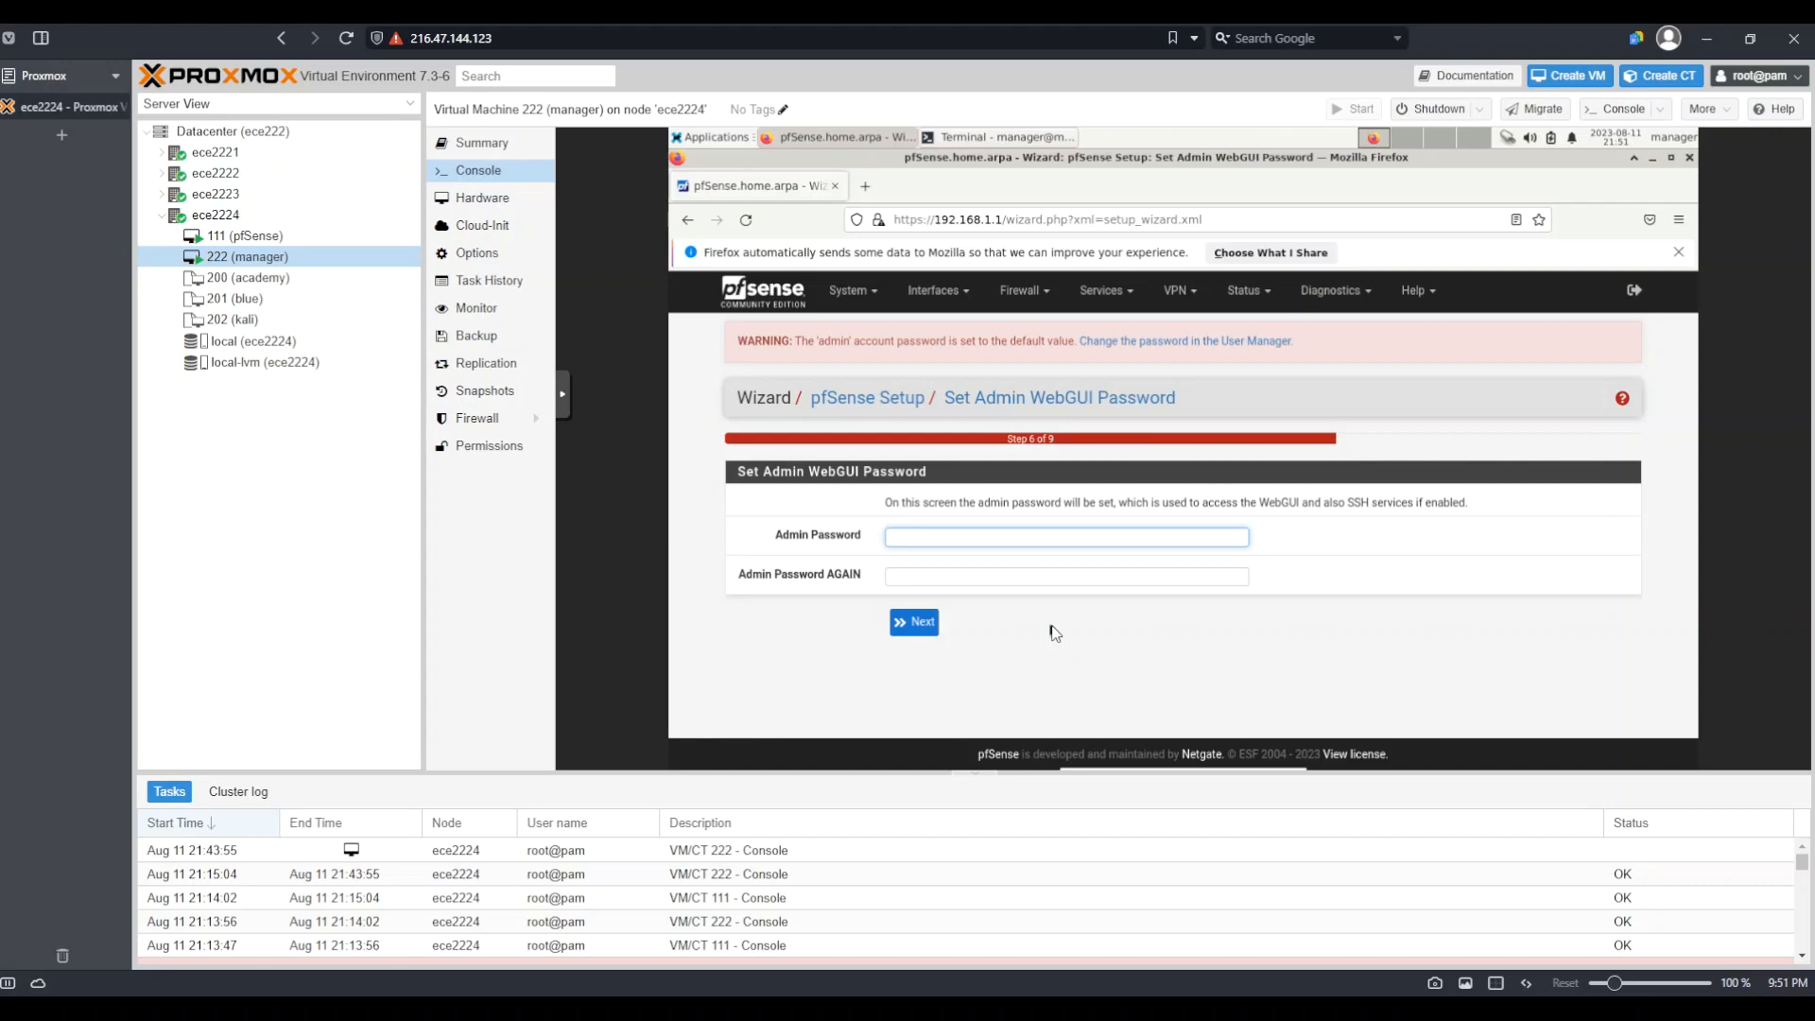
# Enter the new admin WebGUI password in both fields and submit it
pyautogui.write('password')
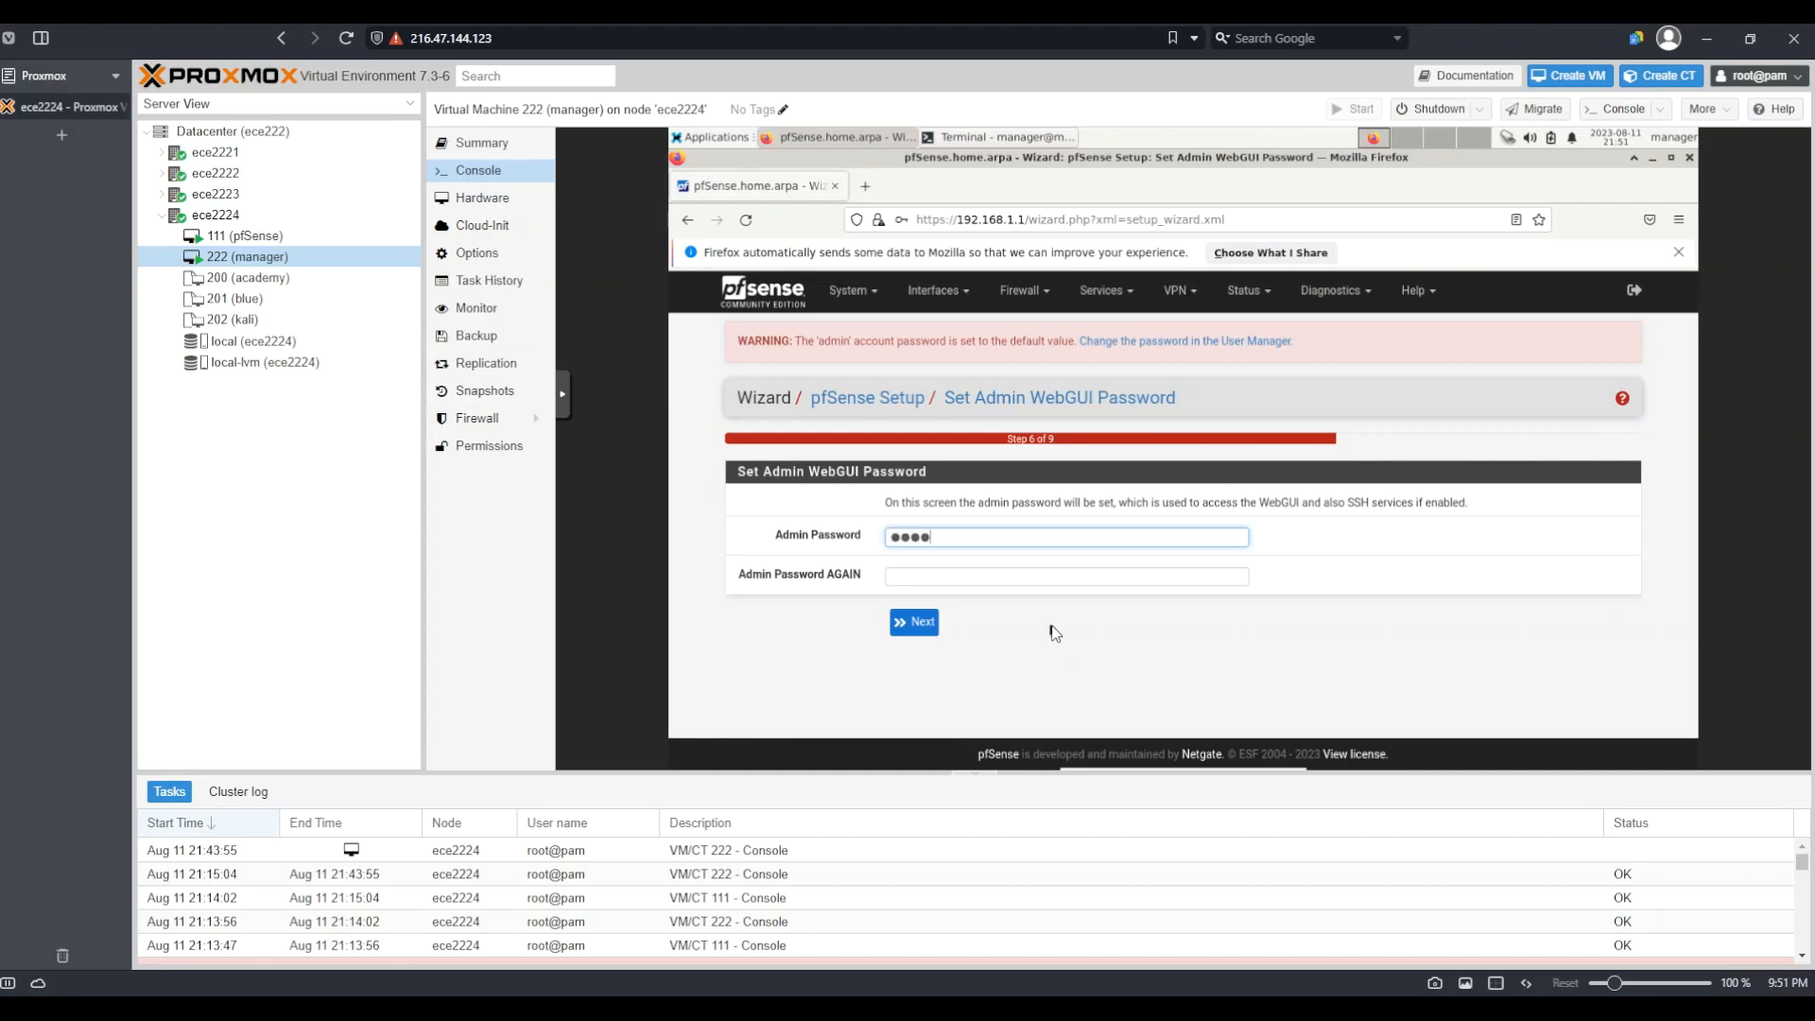
pyautogui.write('12345')
pyautogui.press('Tab')
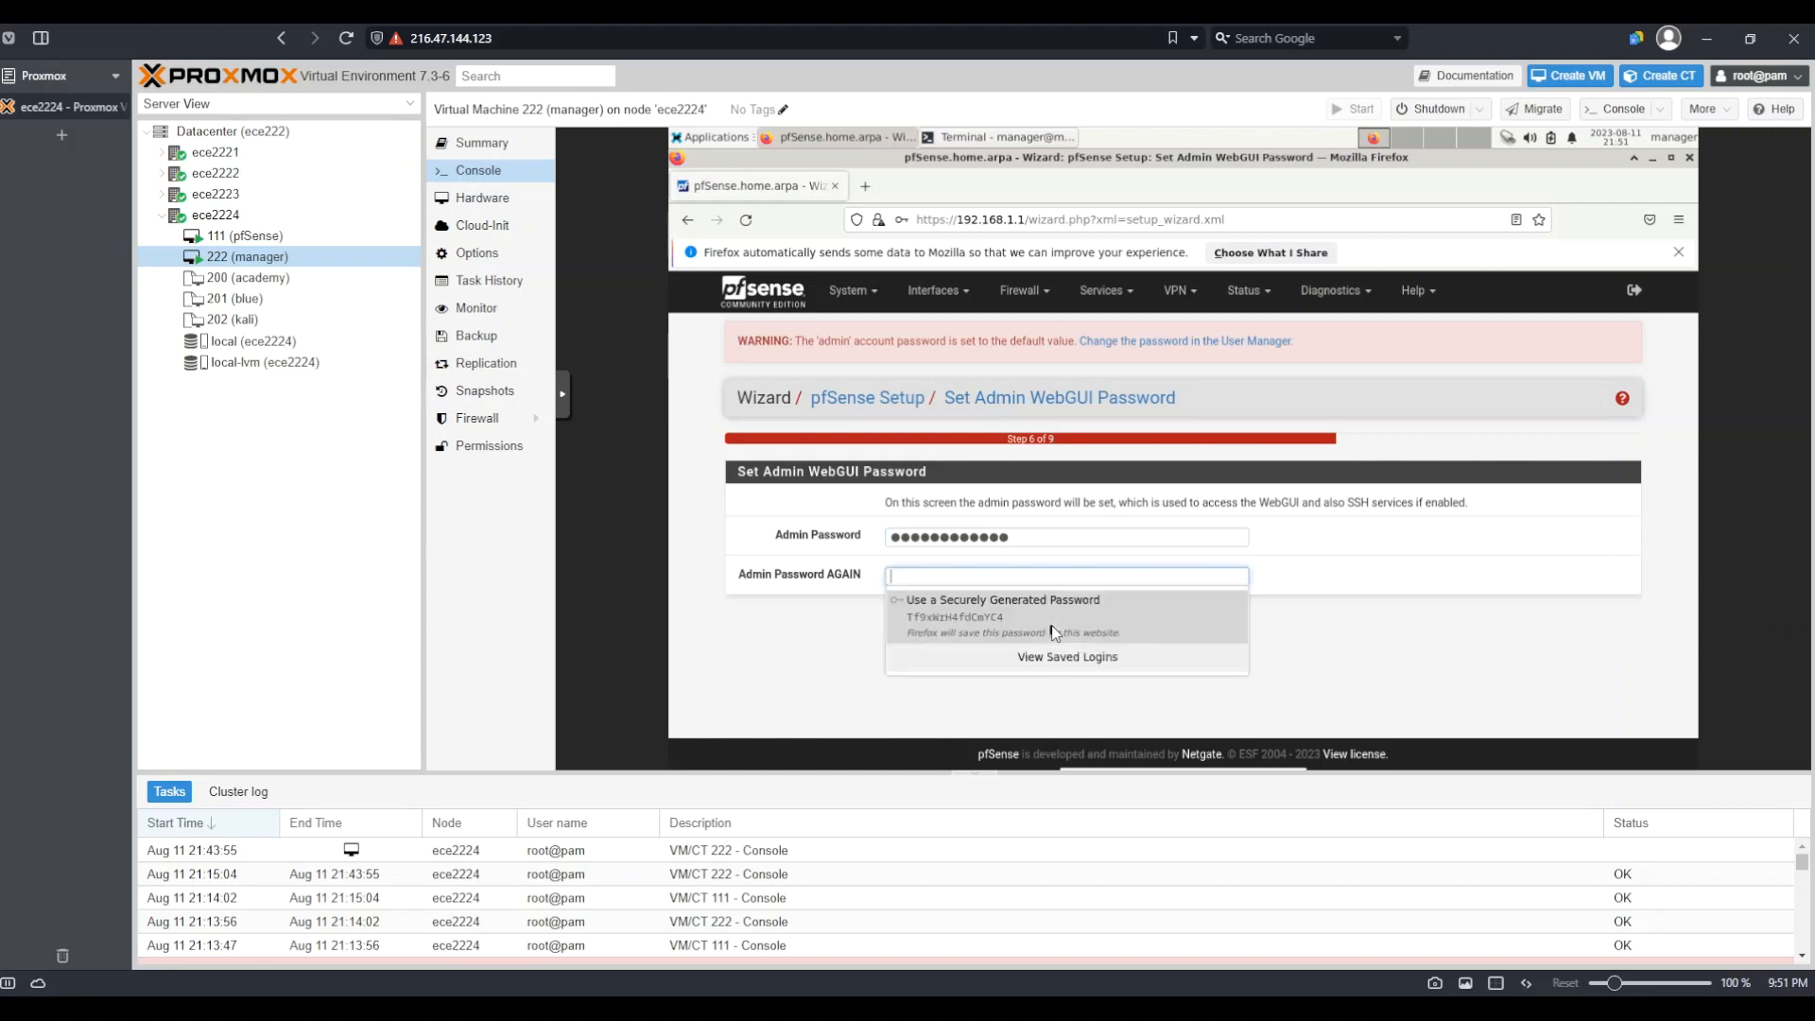
pyautogui.write('●●●●●●●●●')
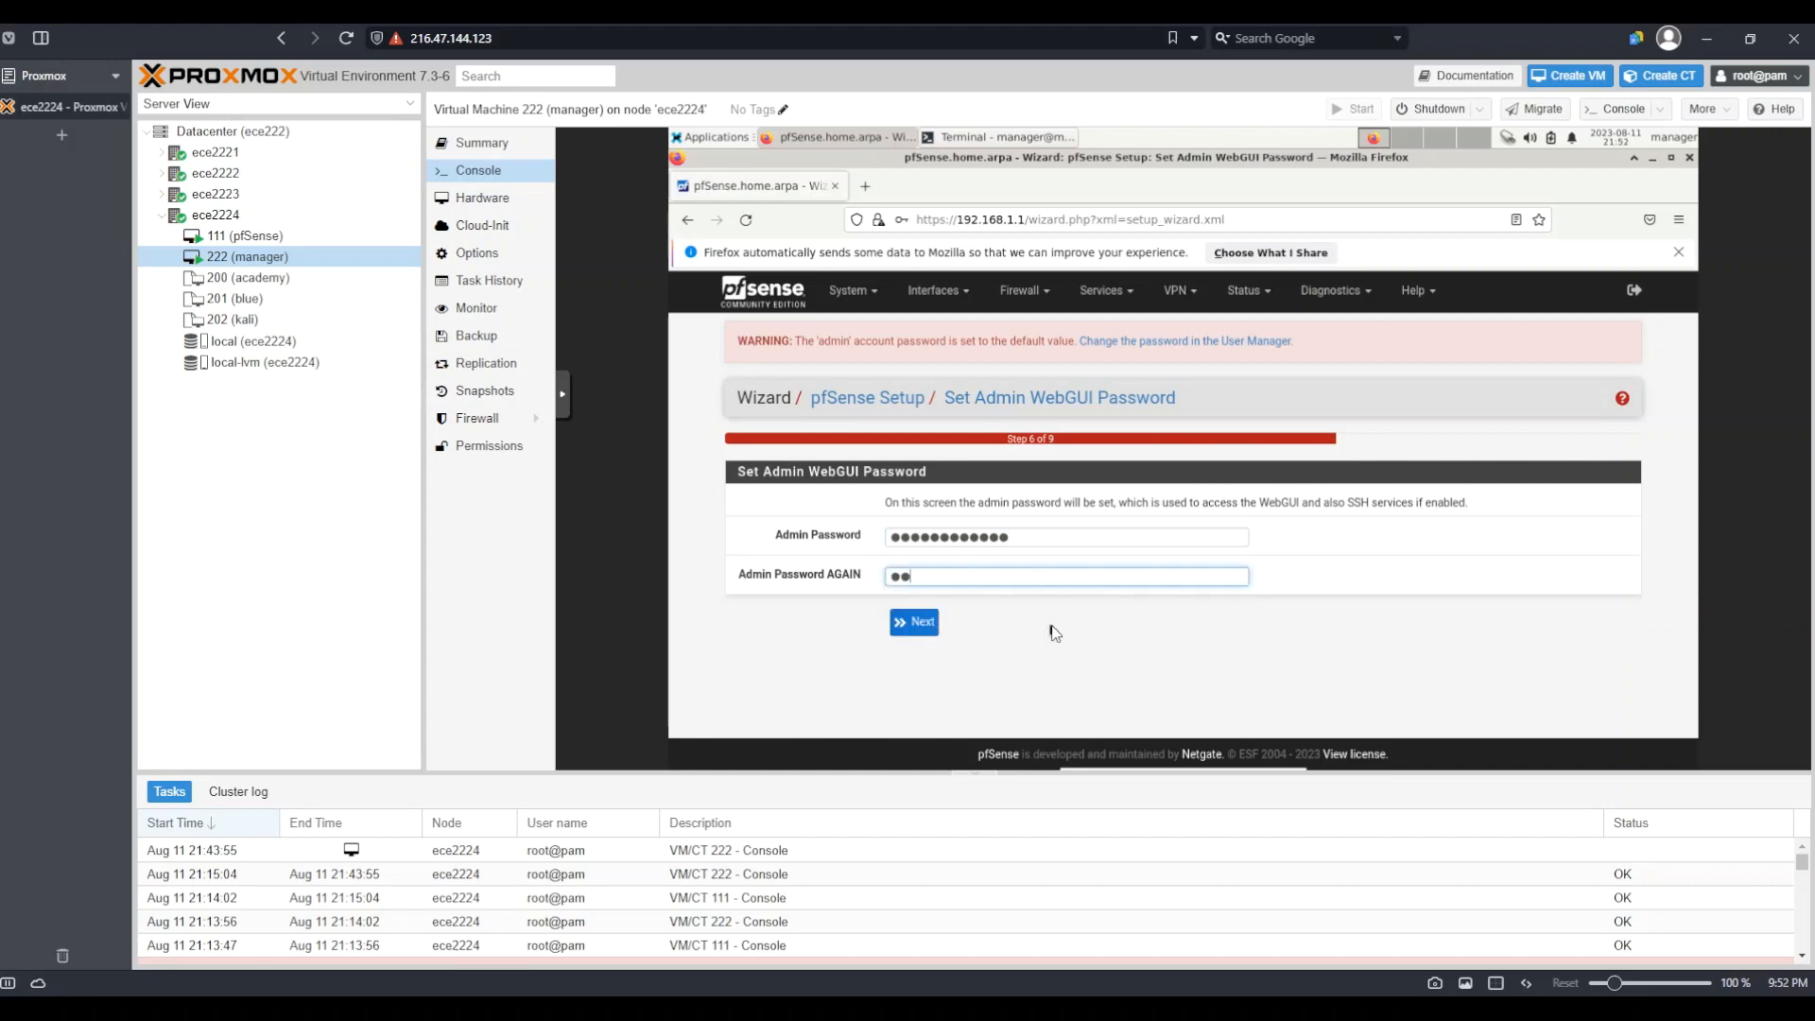
pyautogui.write('●●●')
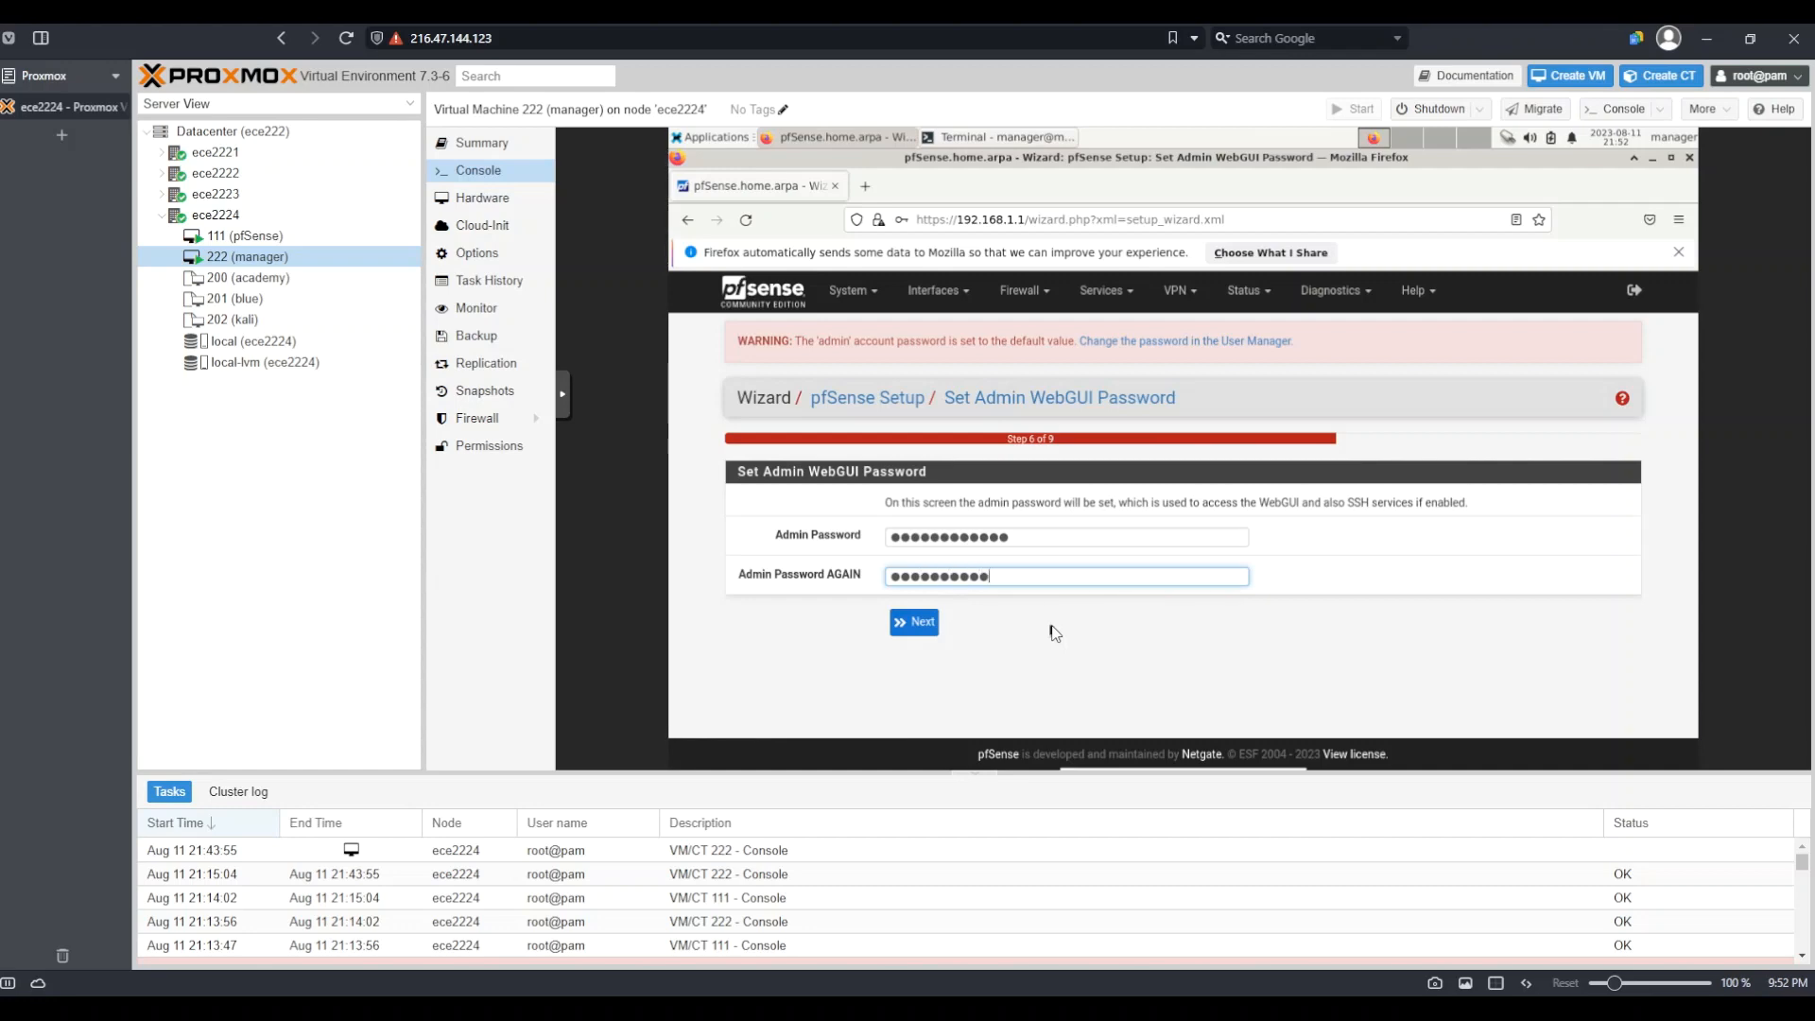
pyautogui.click(913, 622)
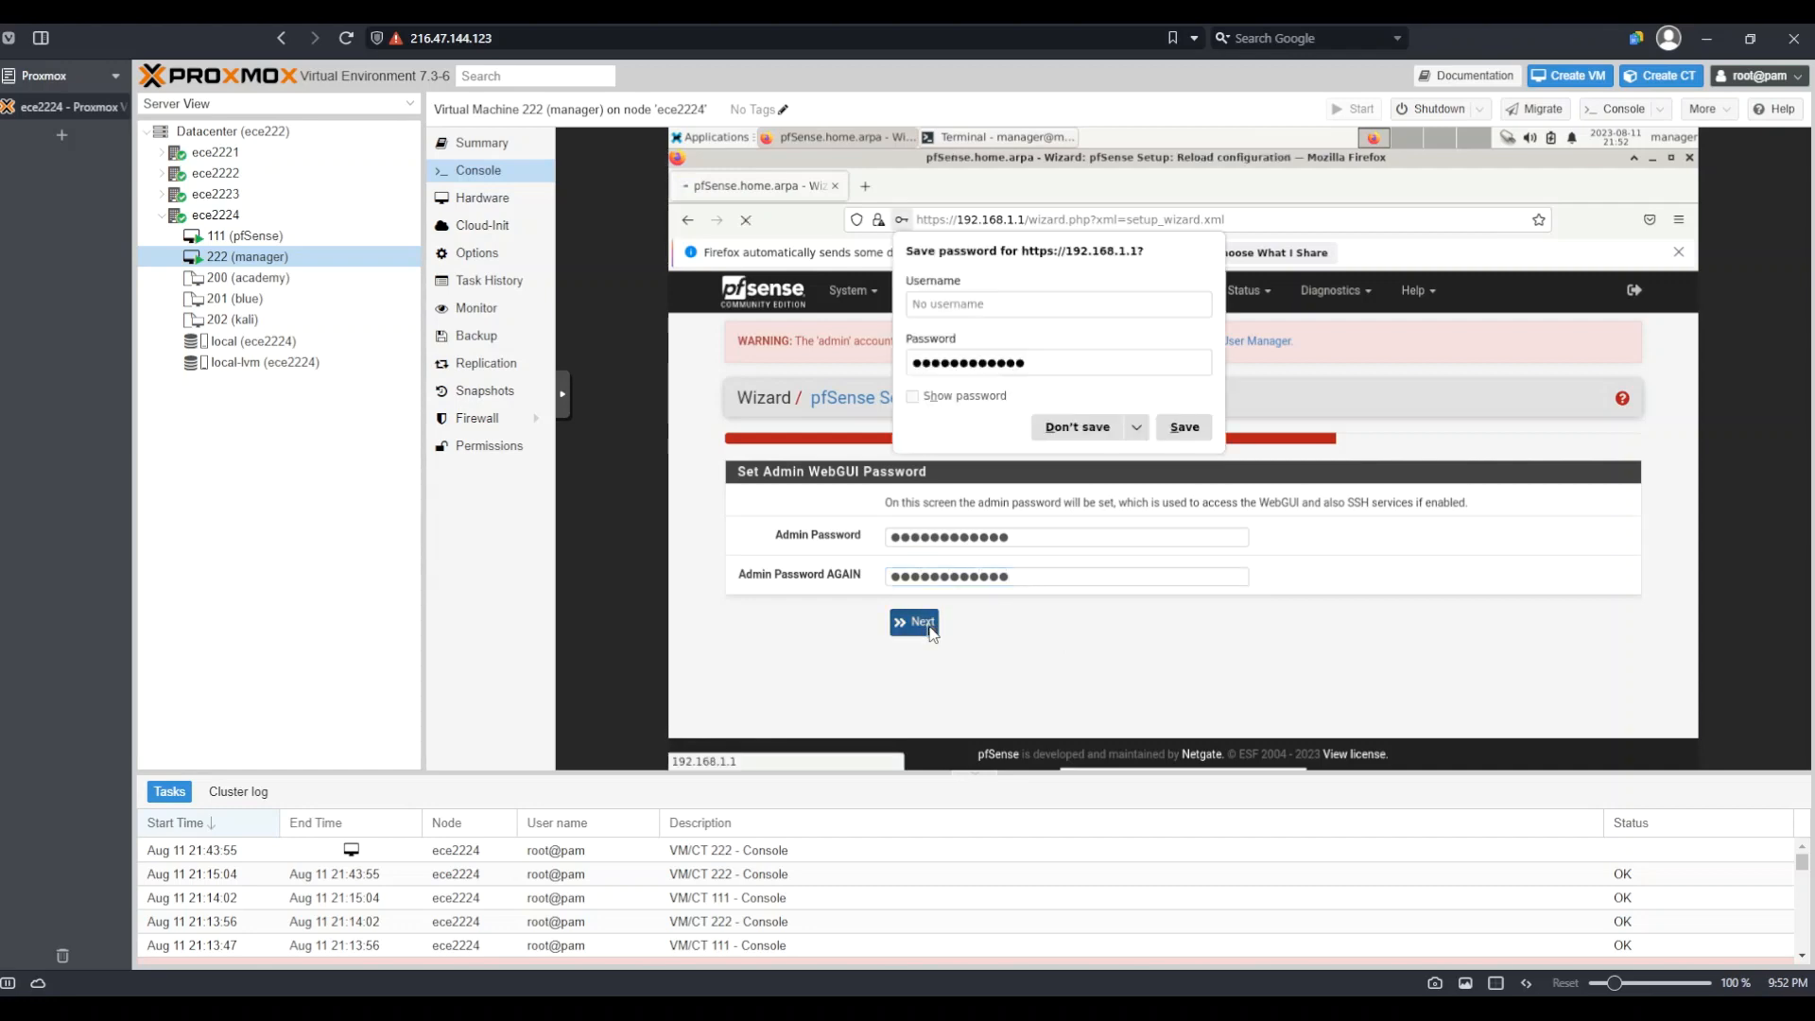
# Decline saving the password in Firefox and reload pfSense with the new configuration
pyautogui.click(1096, 432)
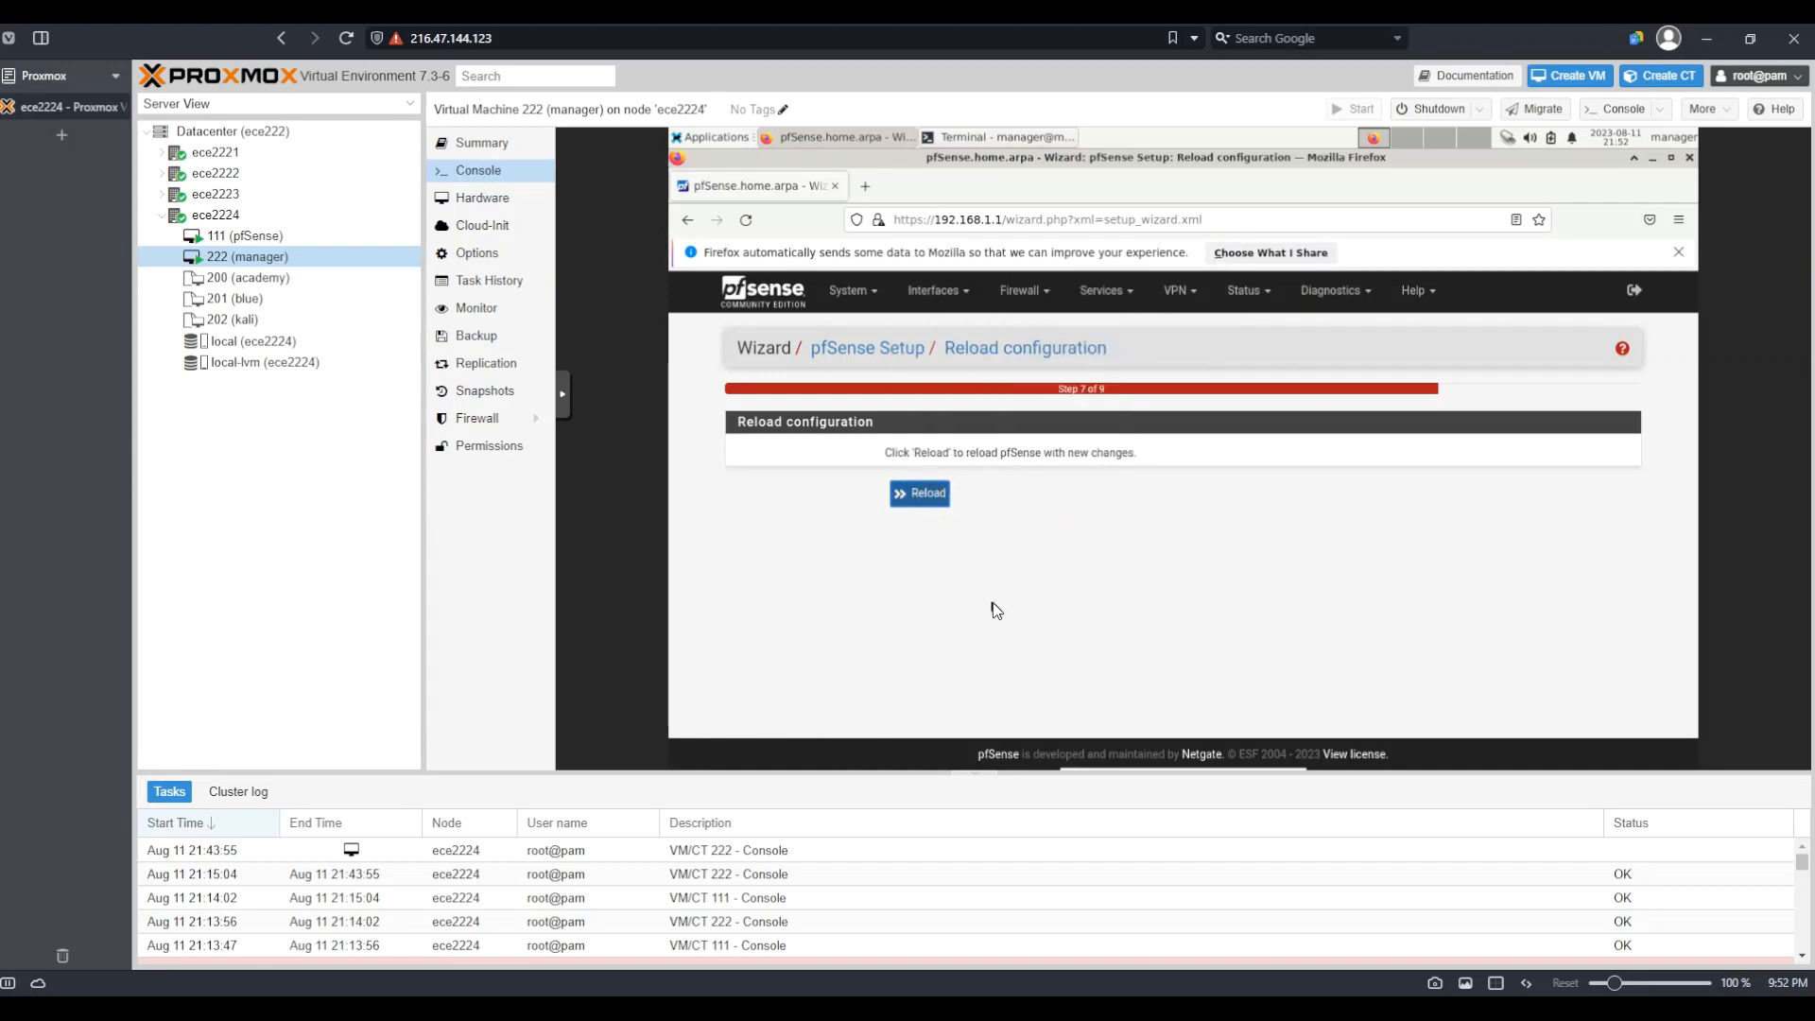
pyautogui.click(923, 493)
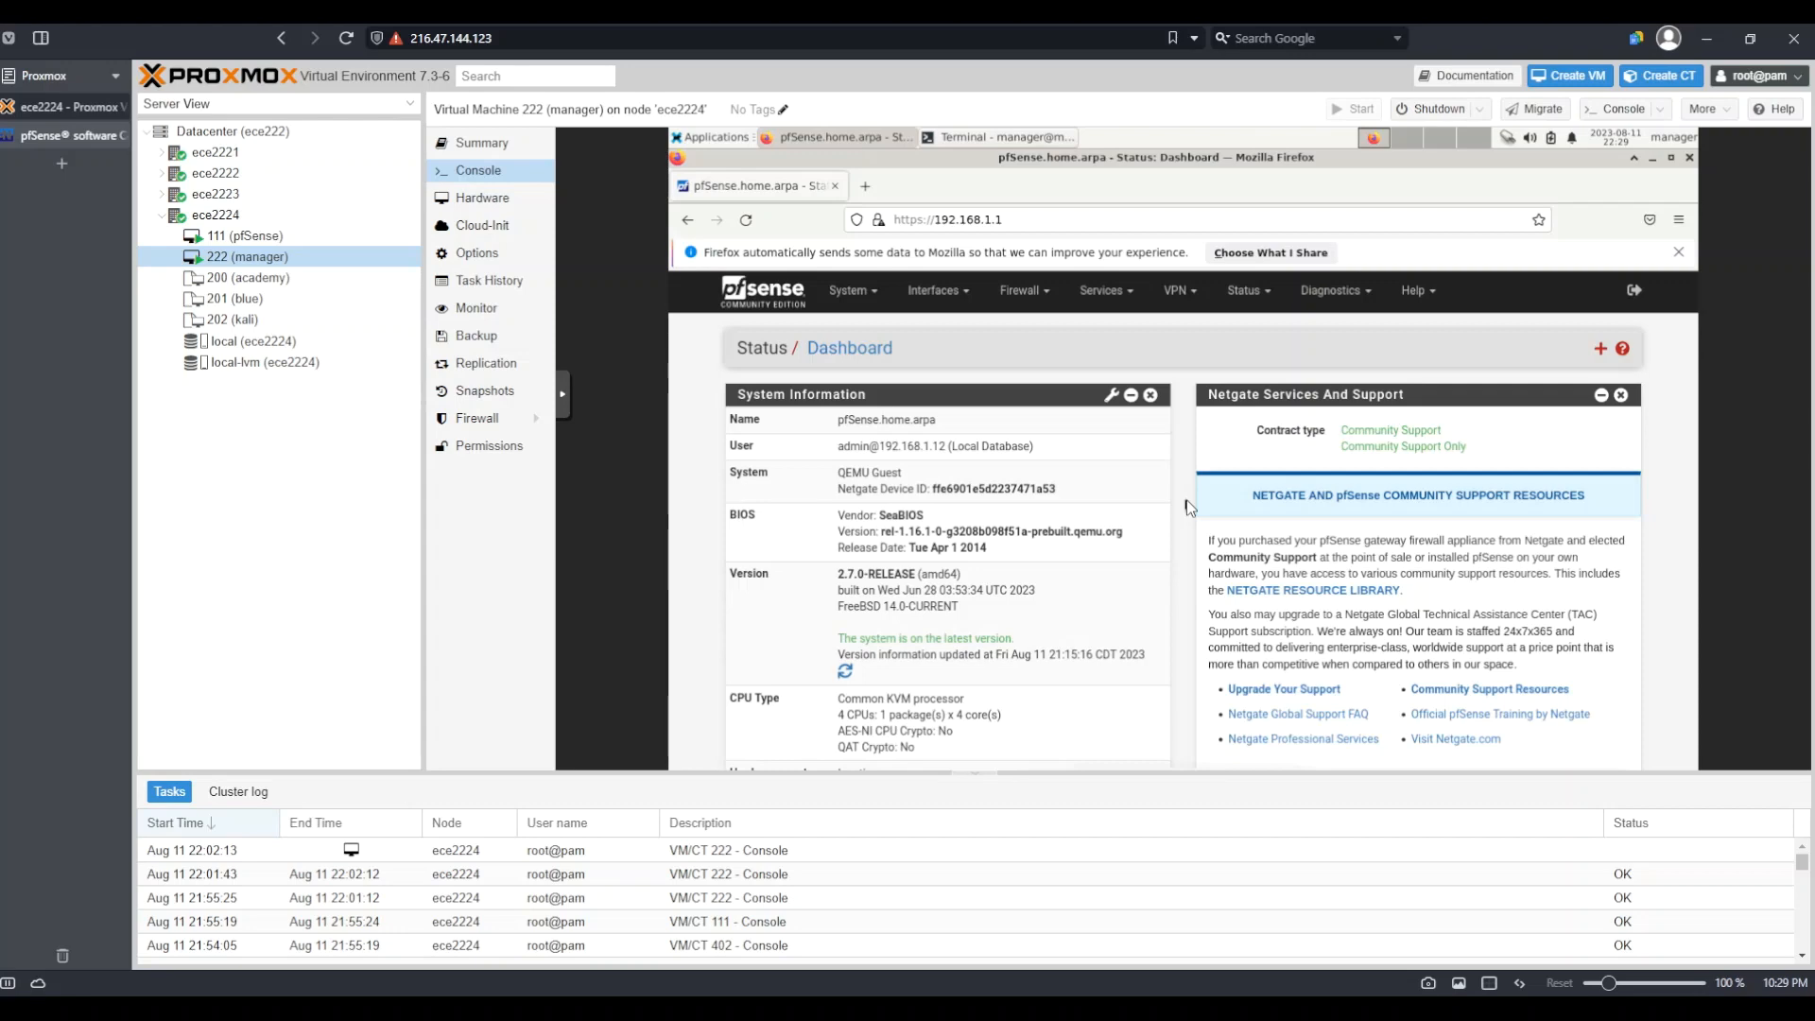
# Go to Firewall > NAT and add a new Port Forward rule, scrolling through its form
pyautogui.click(1024, 299)
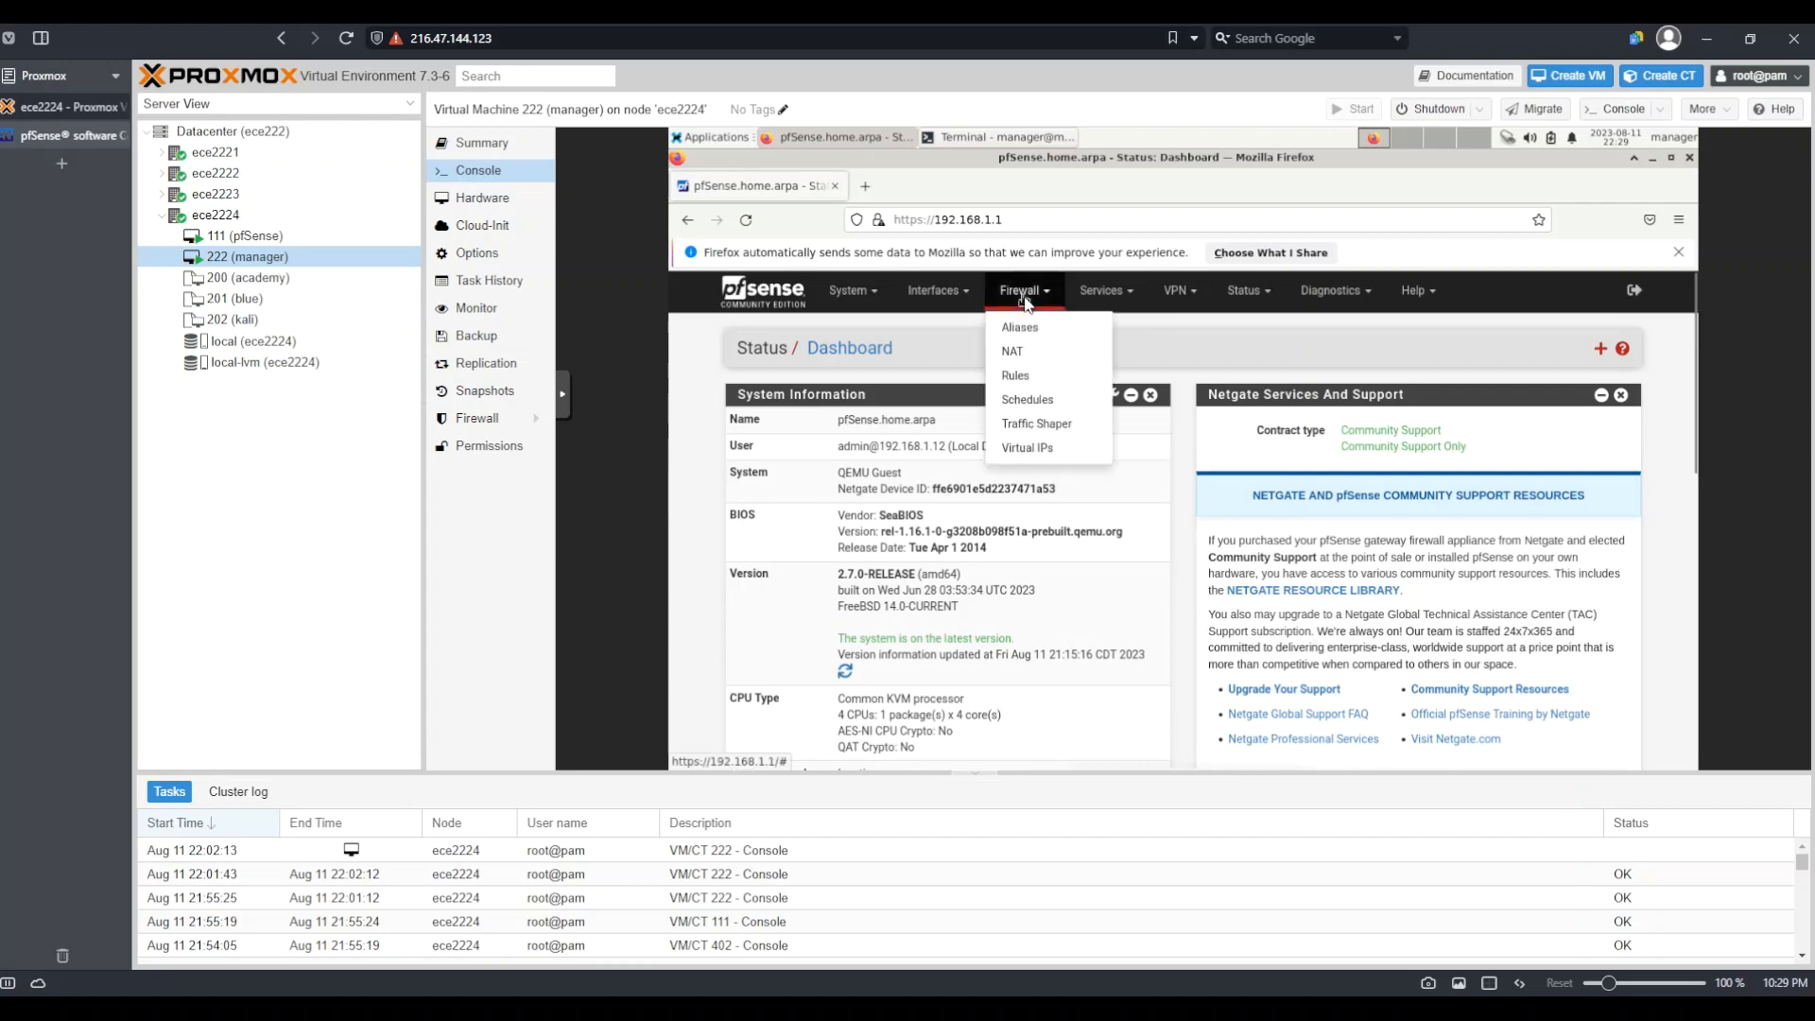
pyautogui.click(1024, 357)
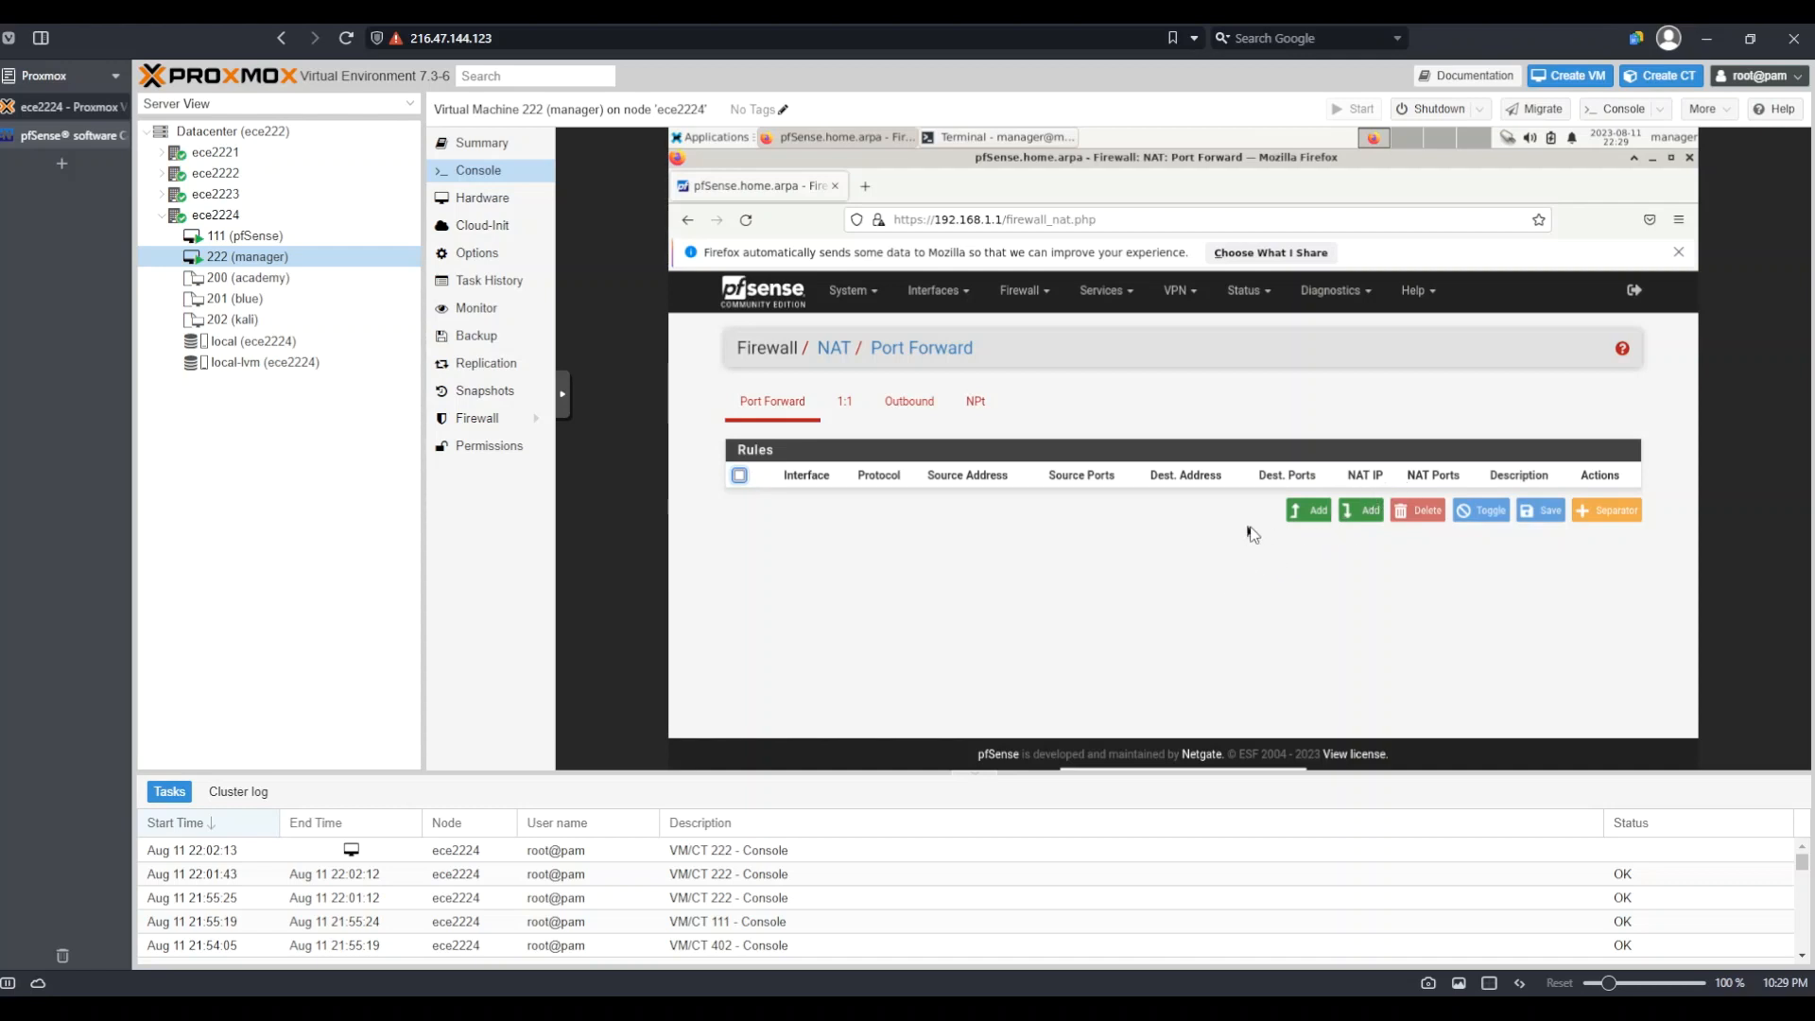
pyautogui.click(1361, 512)
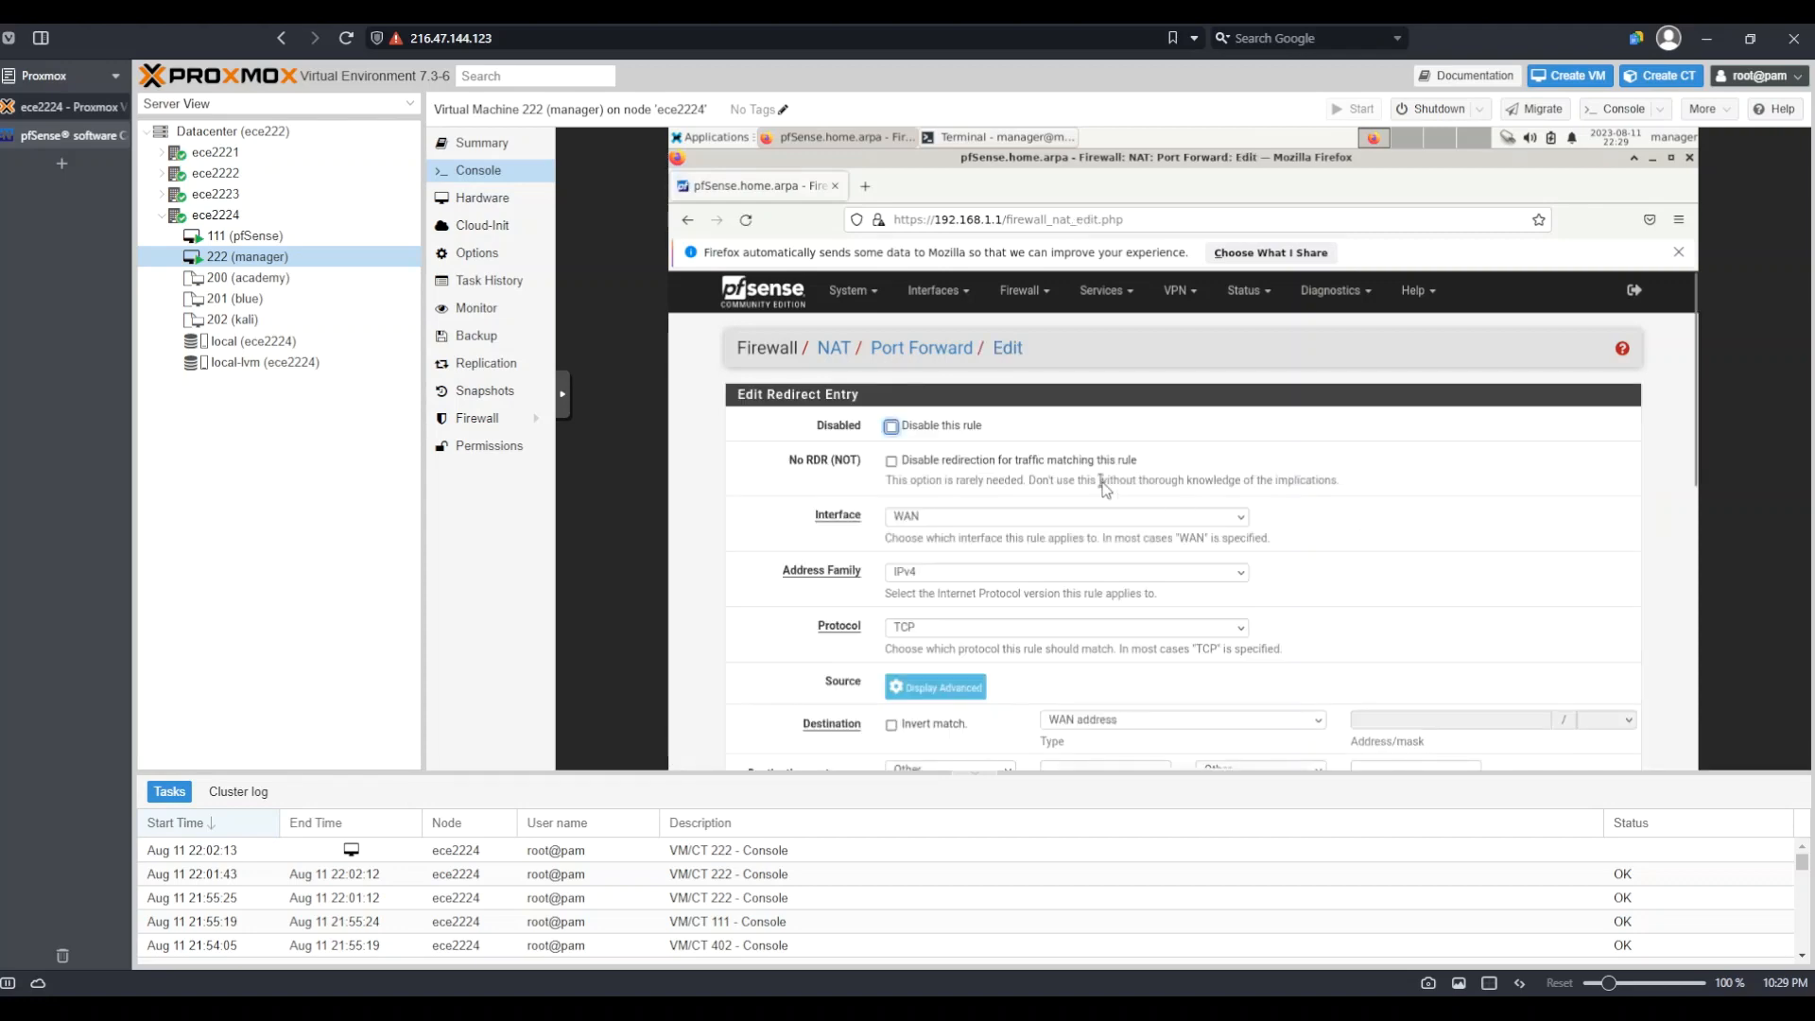
pyautogui.scroll(-1, 1104, 487)
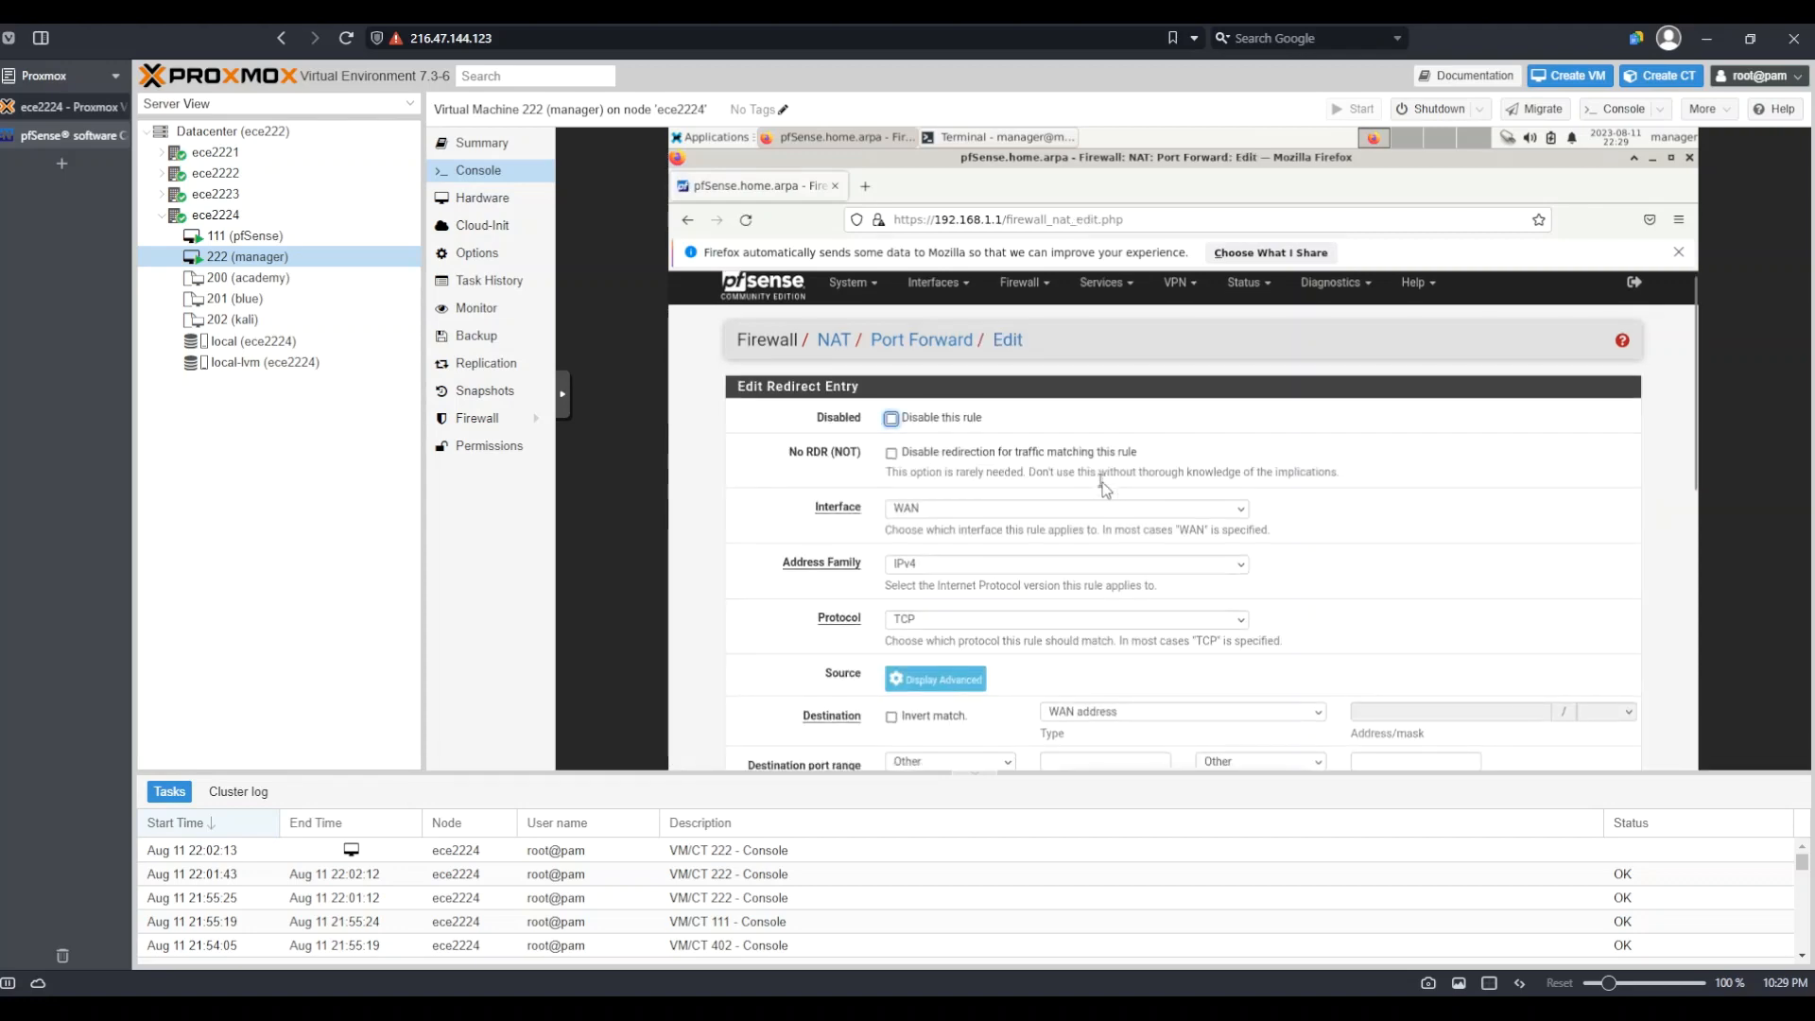
pyautogui.scroll(-3, 1102, 482)
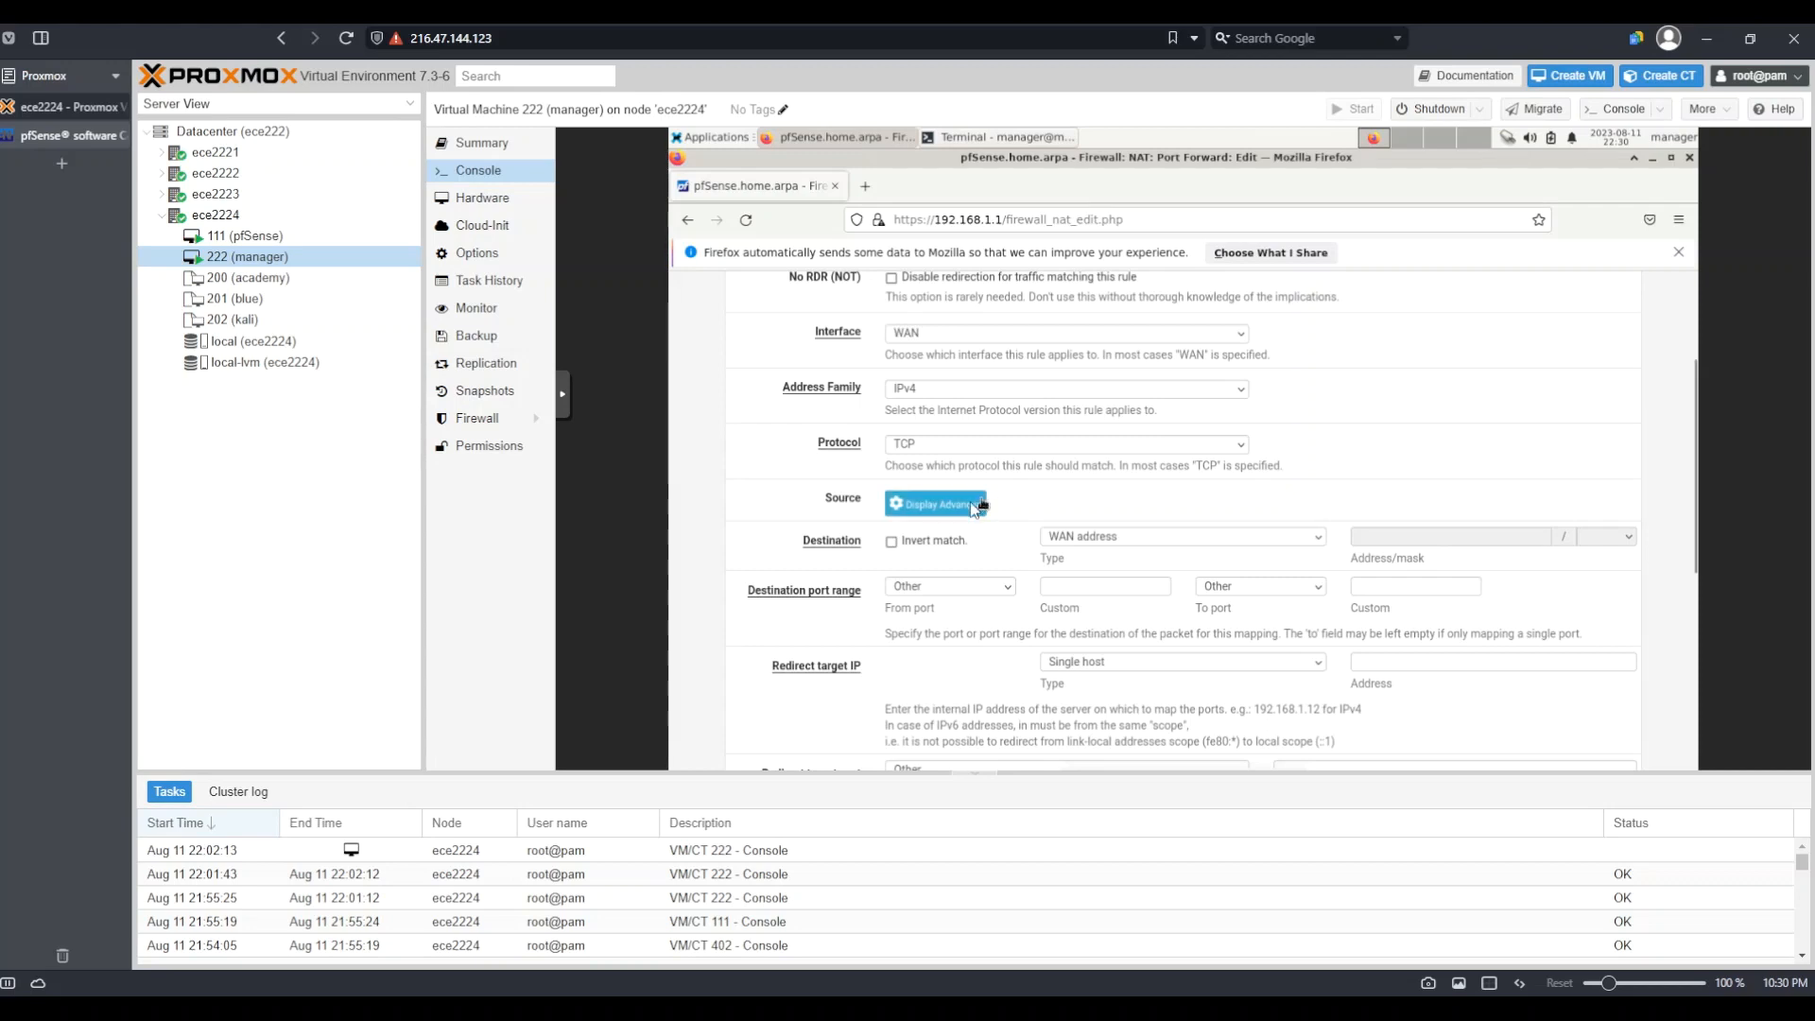
# Show advanced source options and set source to single host 108.68.135.29
pyautogui.click(938, 508)
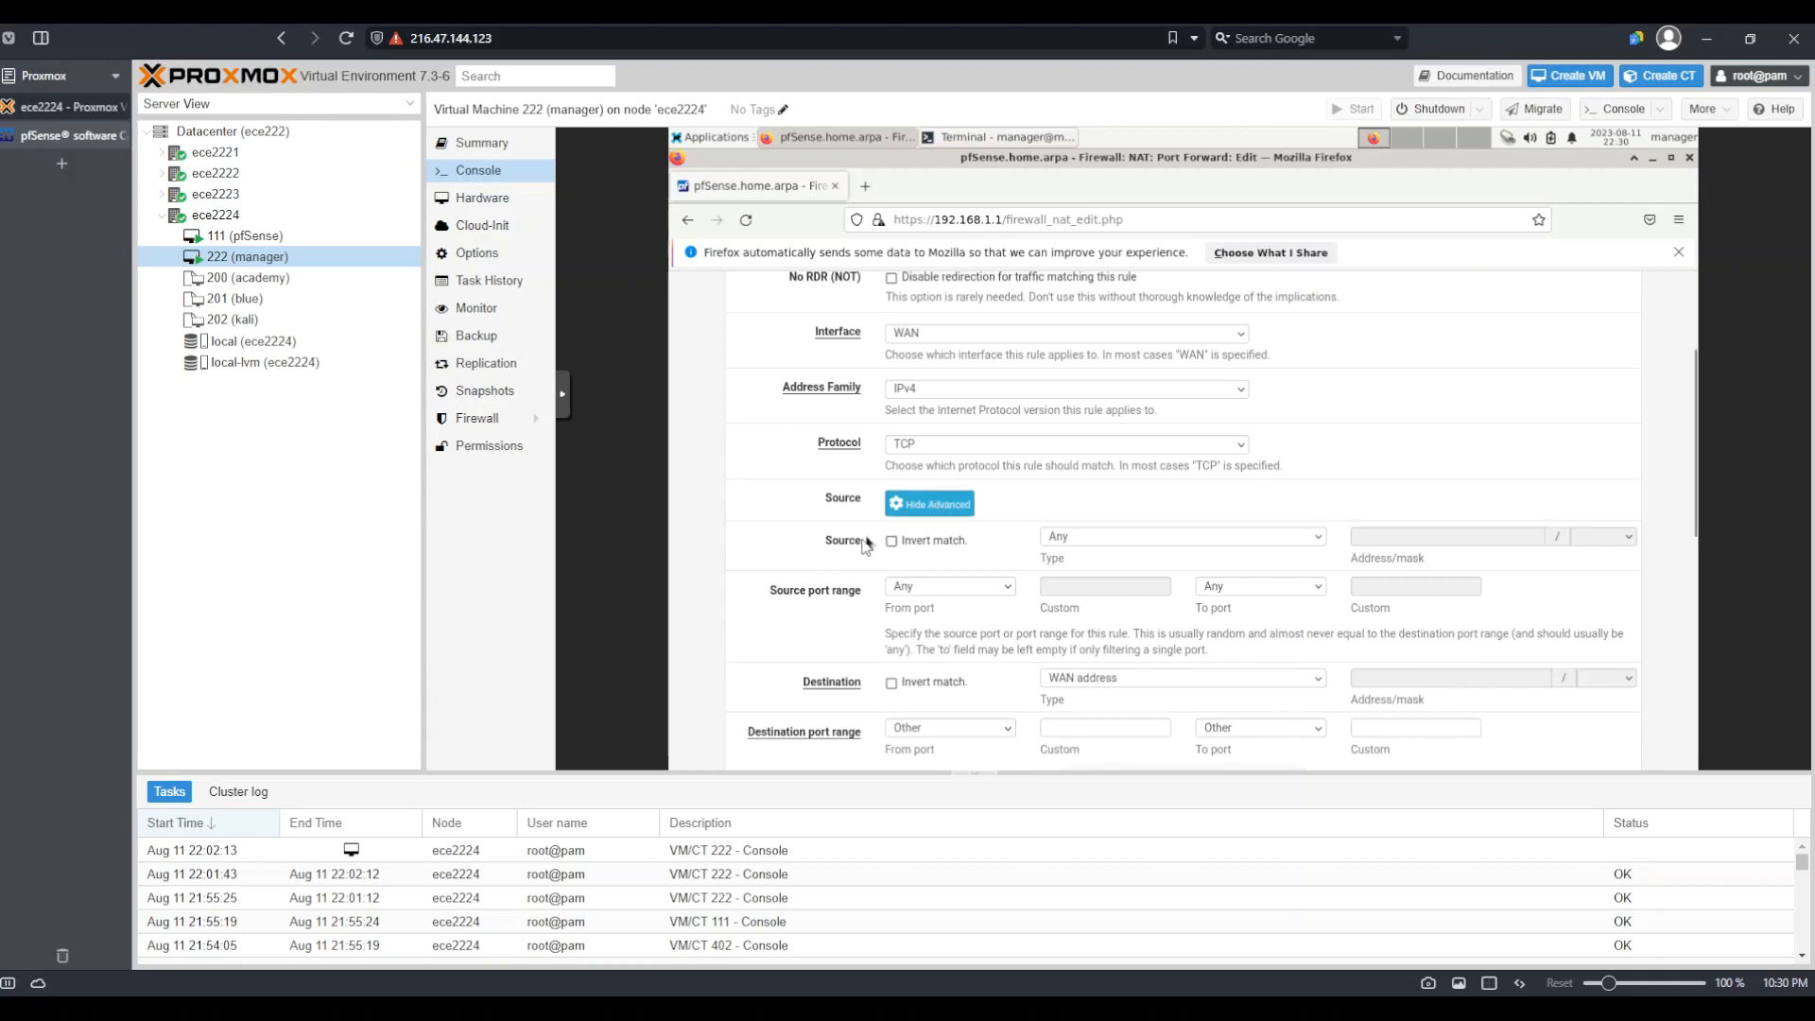
pyautogui.click(1094, 548)
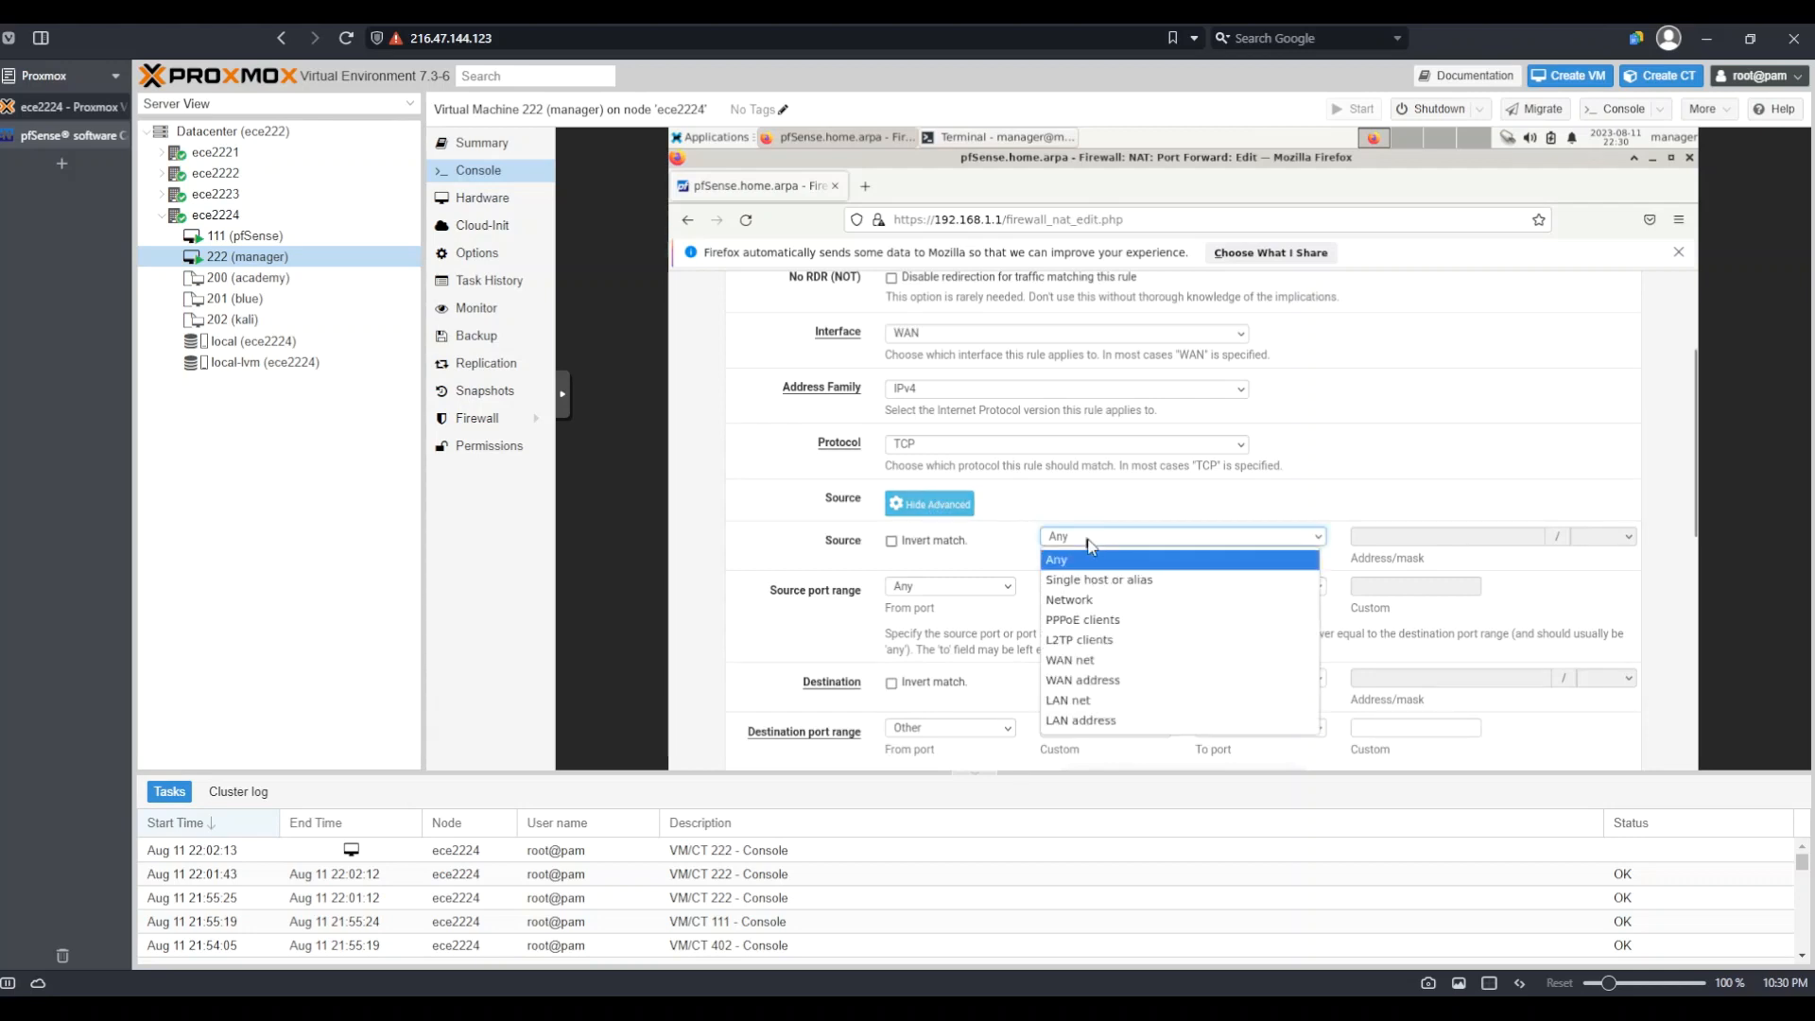
pyautogui.click(1111, 583)
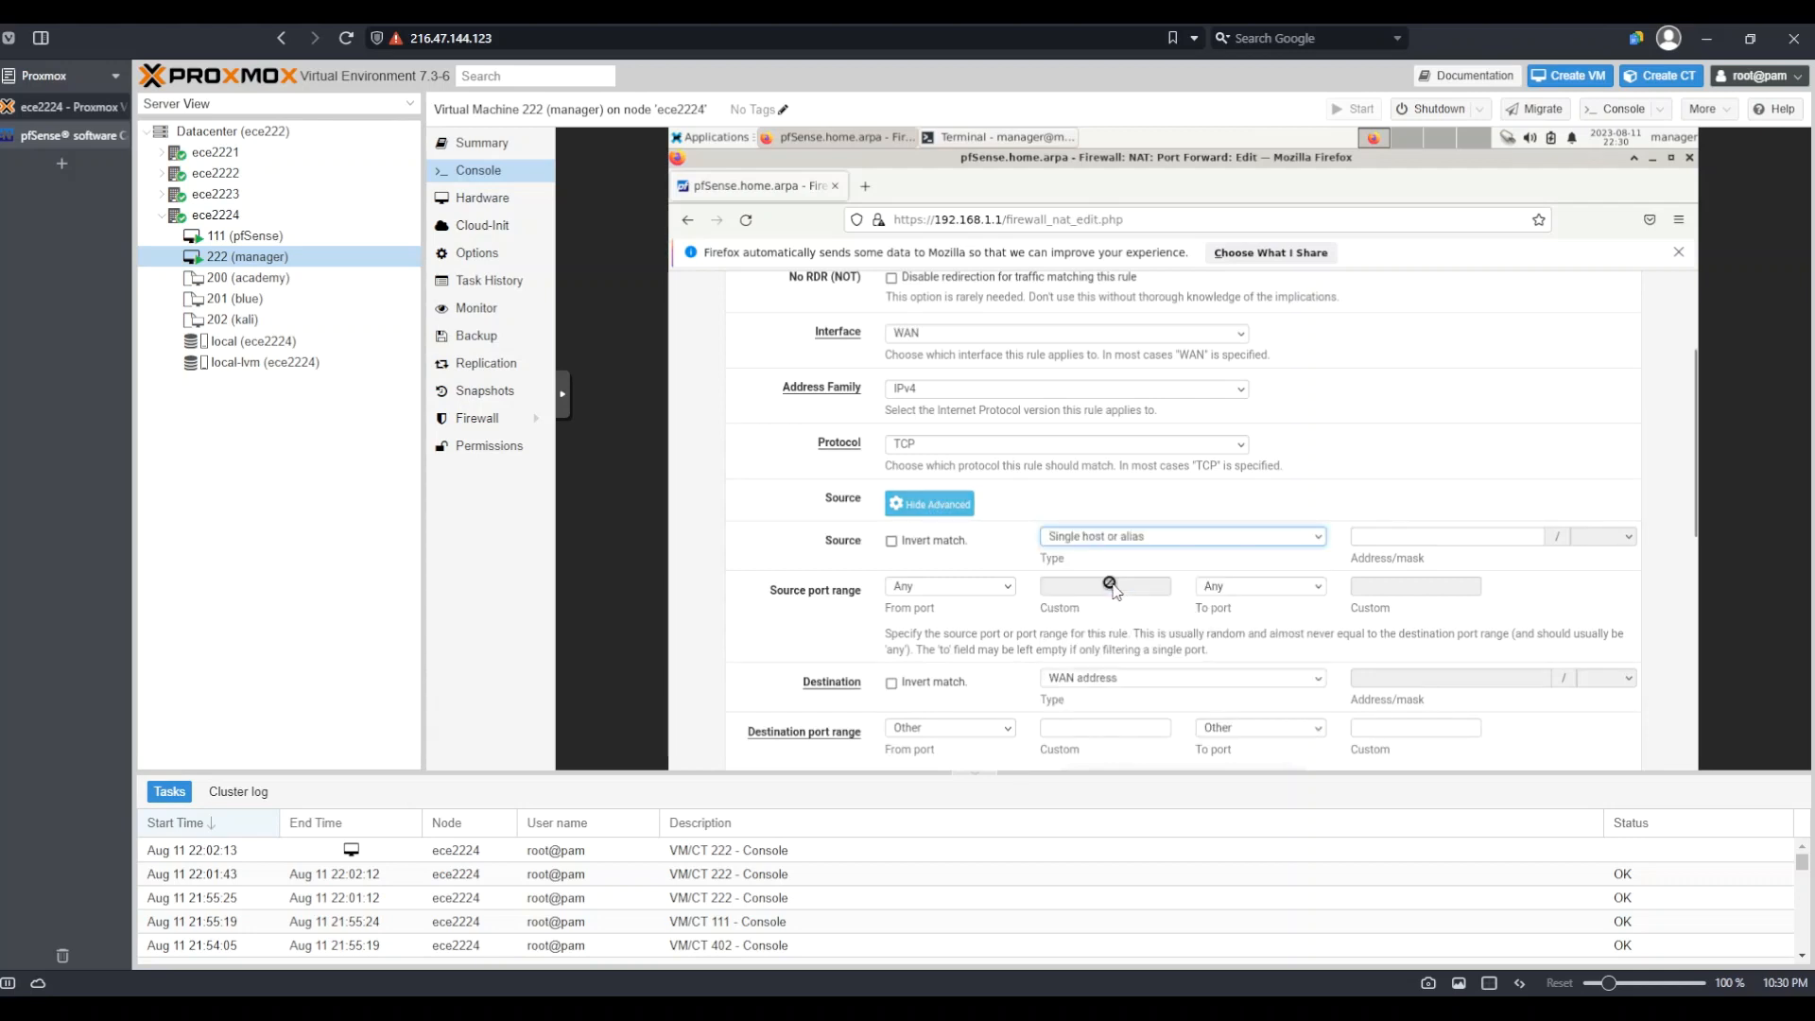
pyautogui.click(1388, 535)
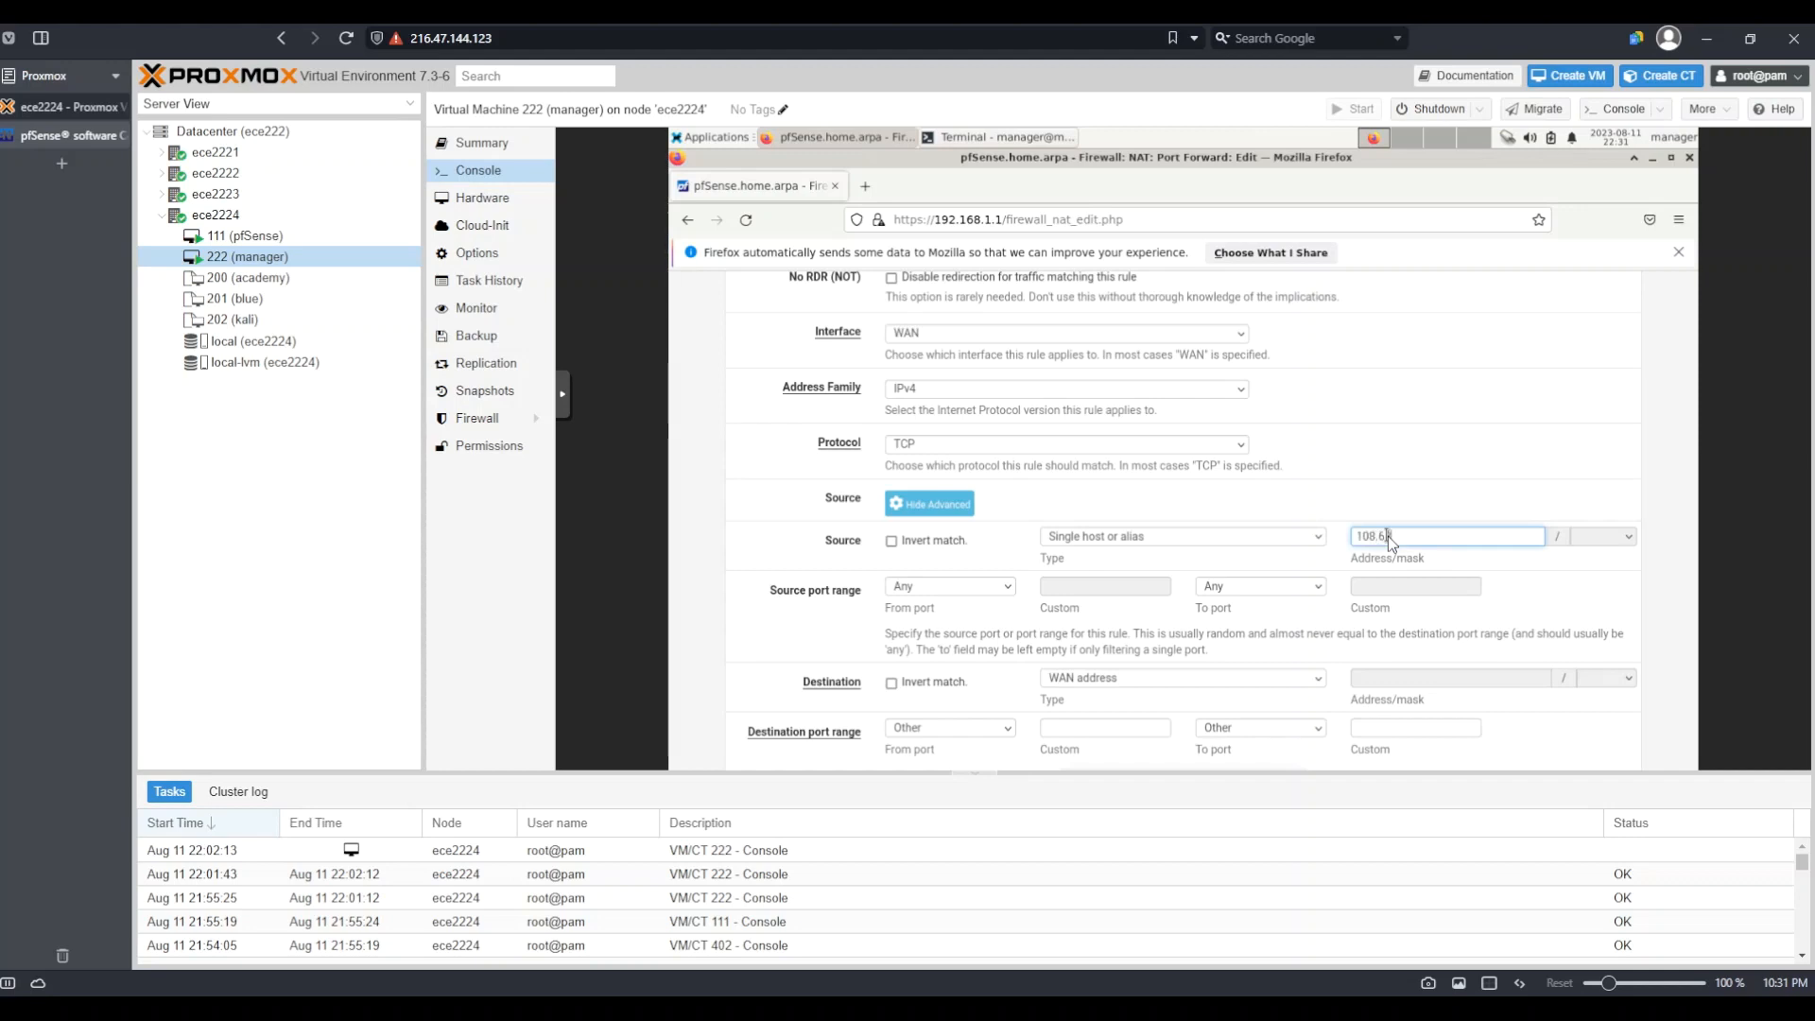
pyautogui.write('8.135.29')
# Set source port SSH, destination This Firewall, and destination port SSH
pyautogui.click(1002, 590)
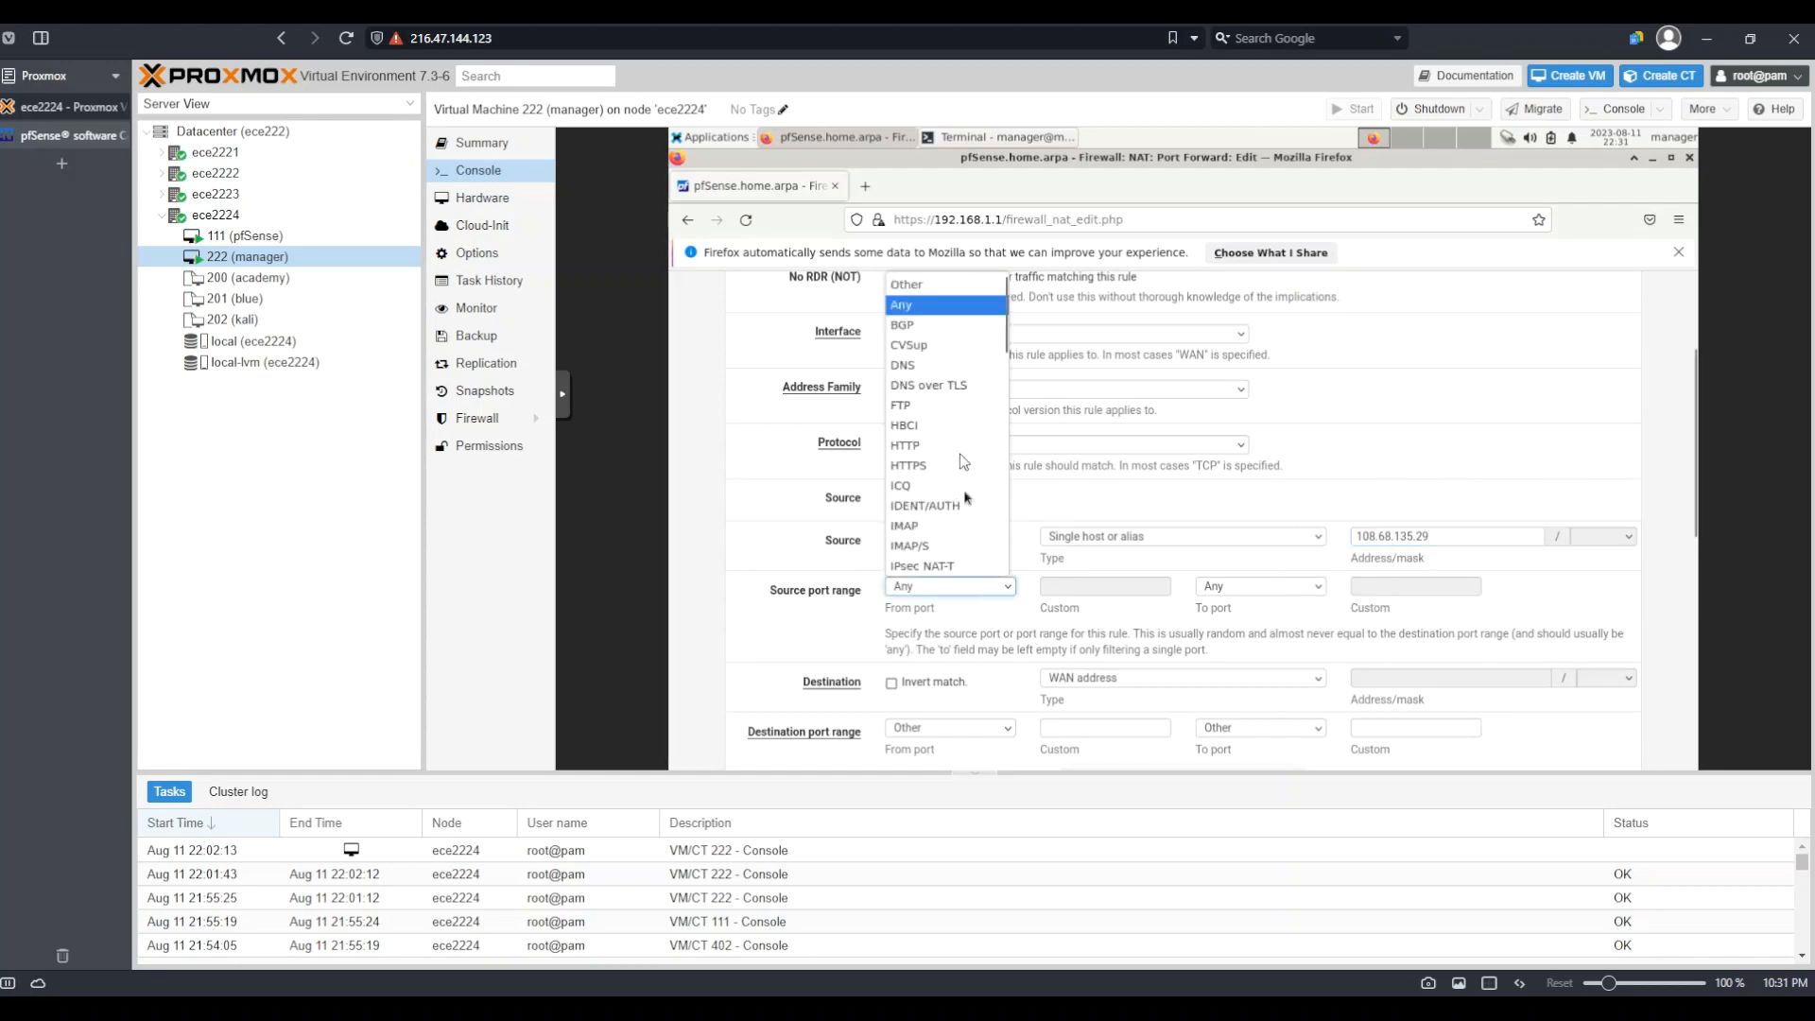
pyautogui.scroll(-10, 924, 434)
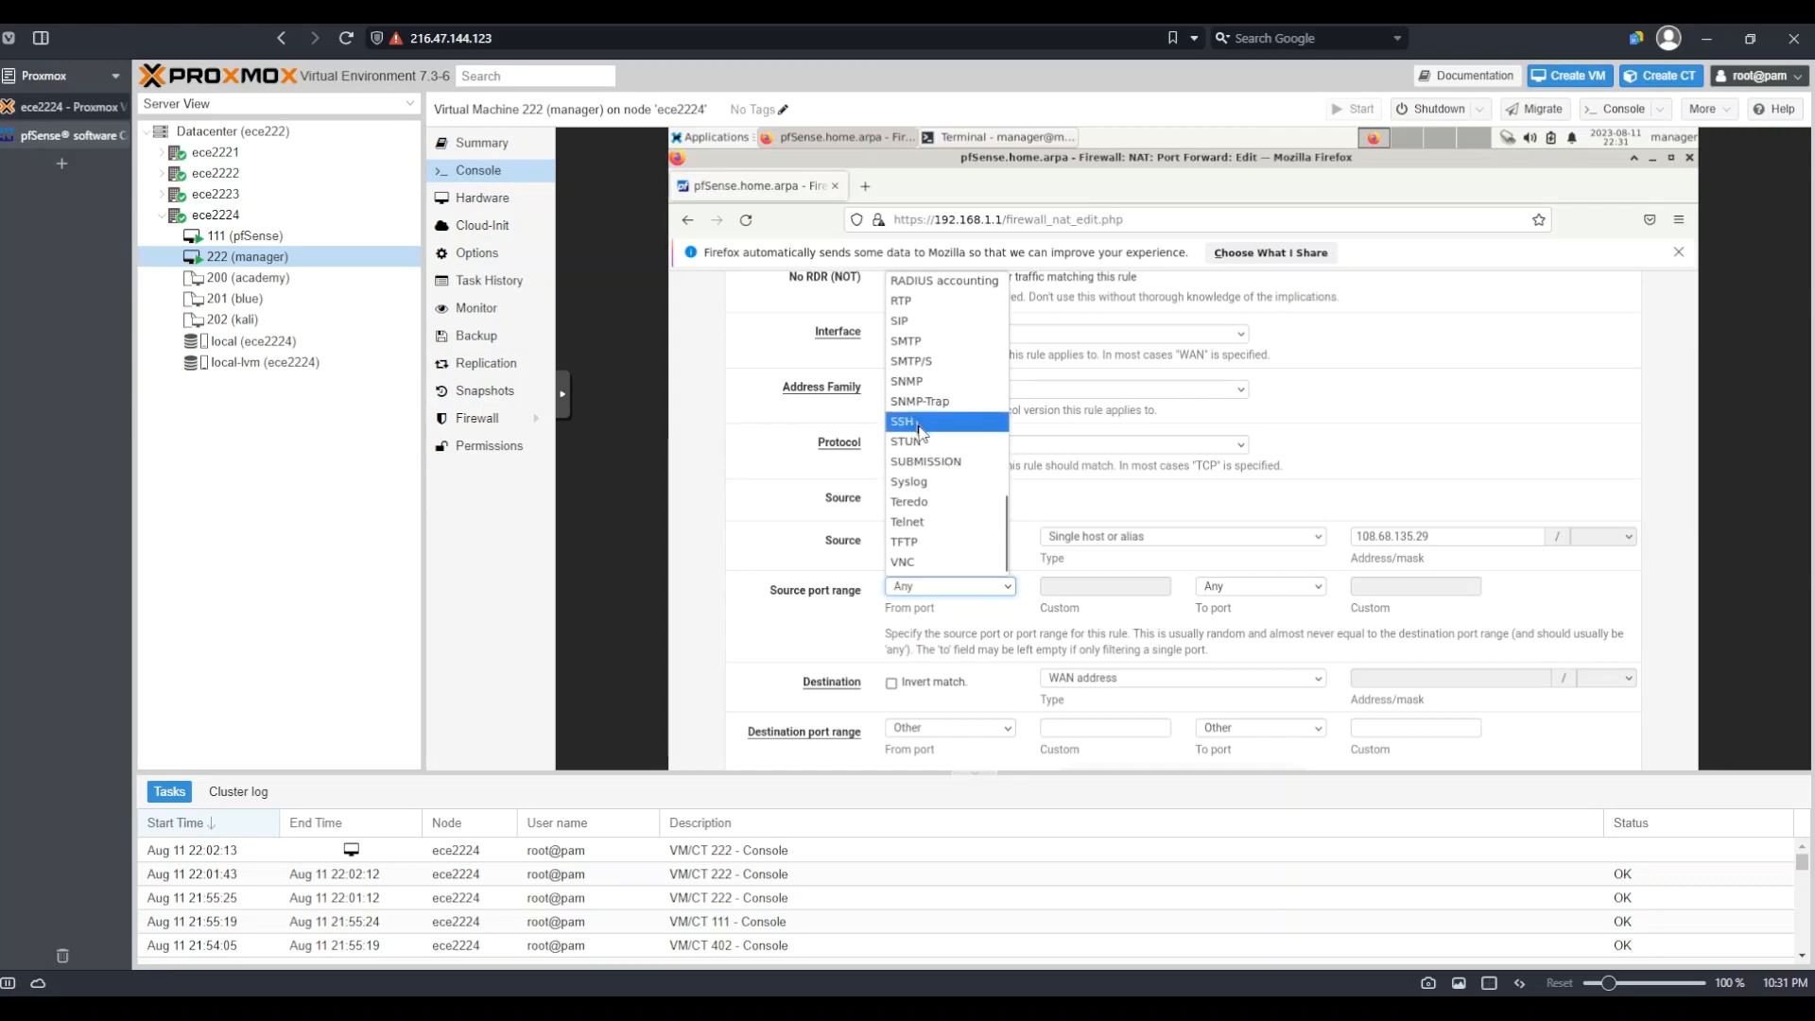
pyautogui.click(922, 422)
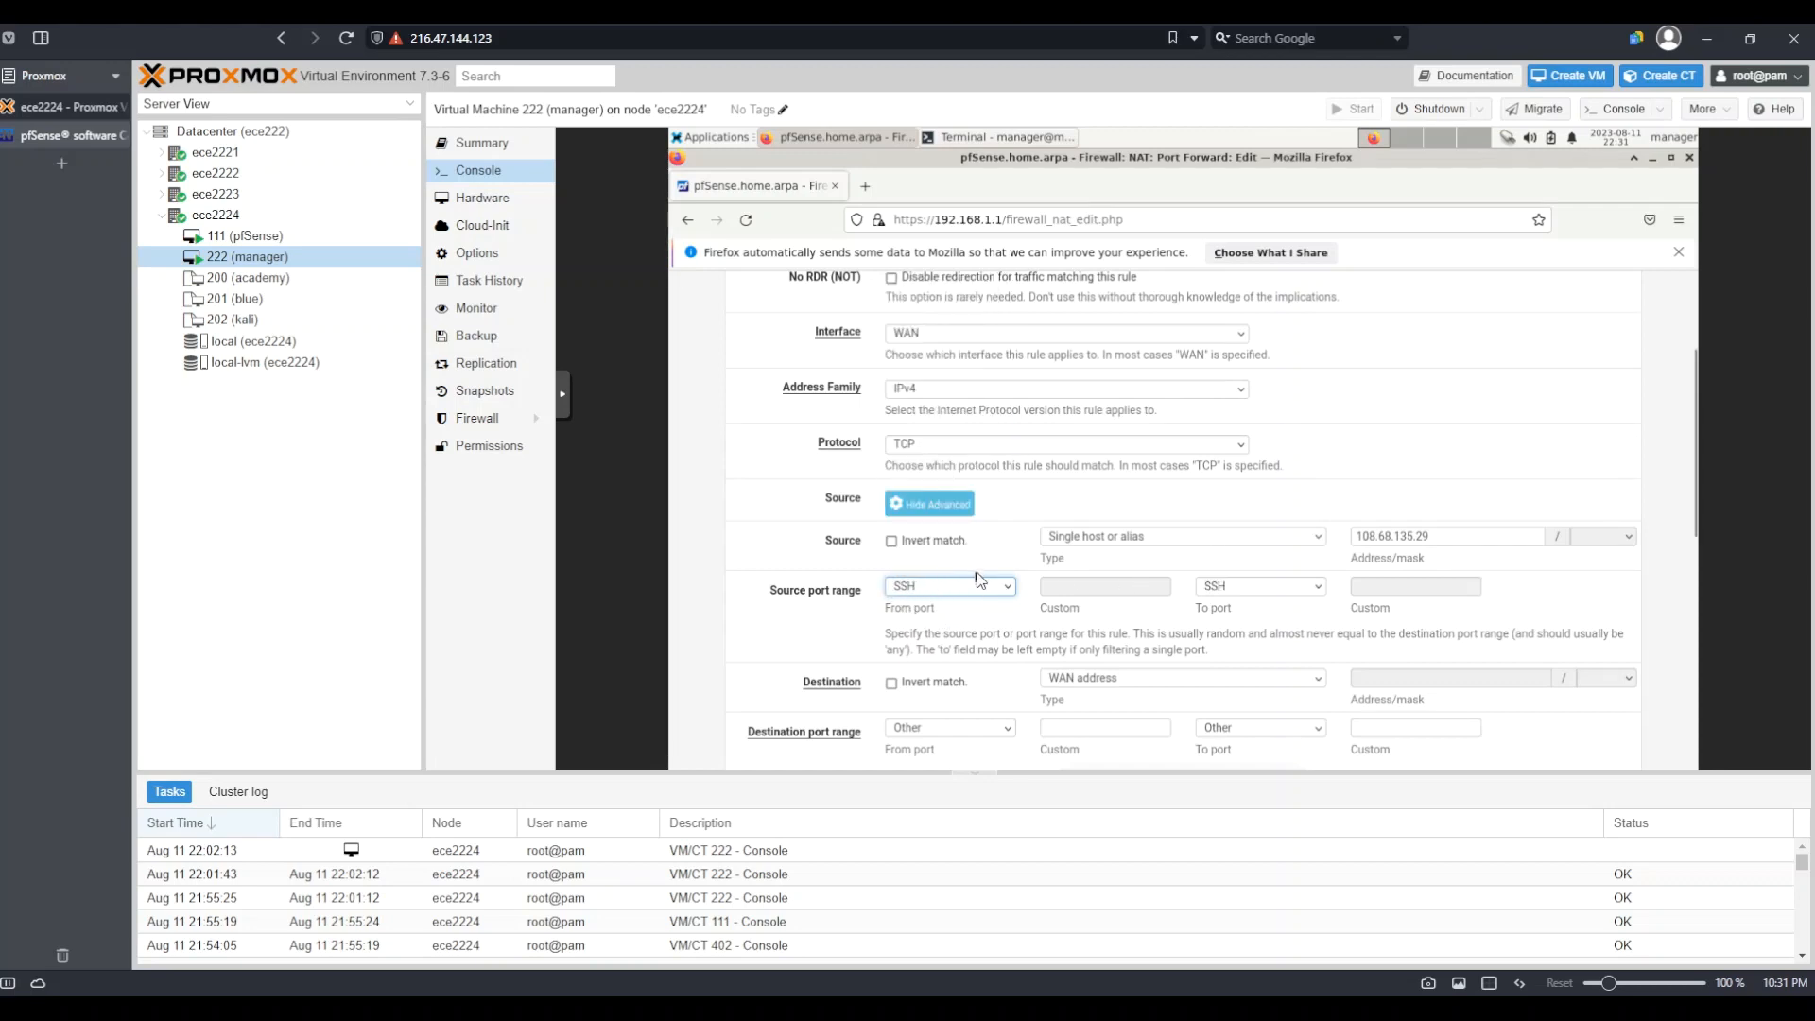
pyautogui.scroll(-3, 978, 578)
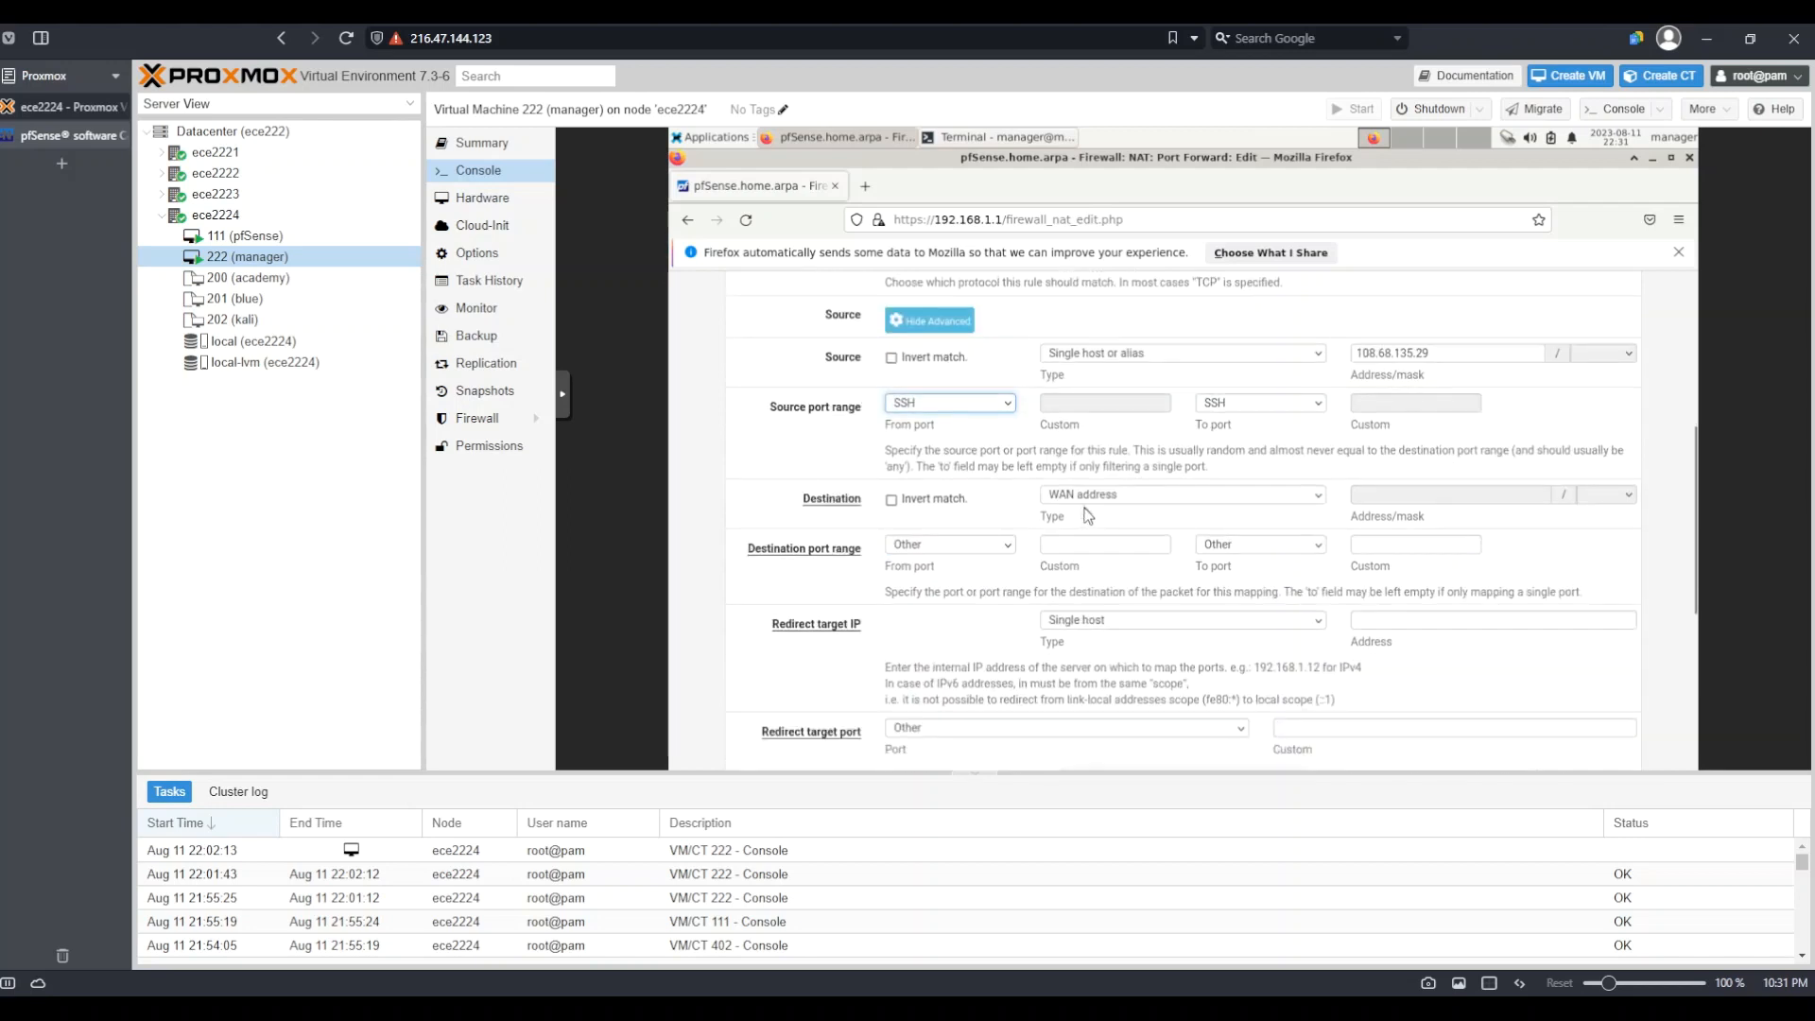
pyautogui.click(1083, 495)
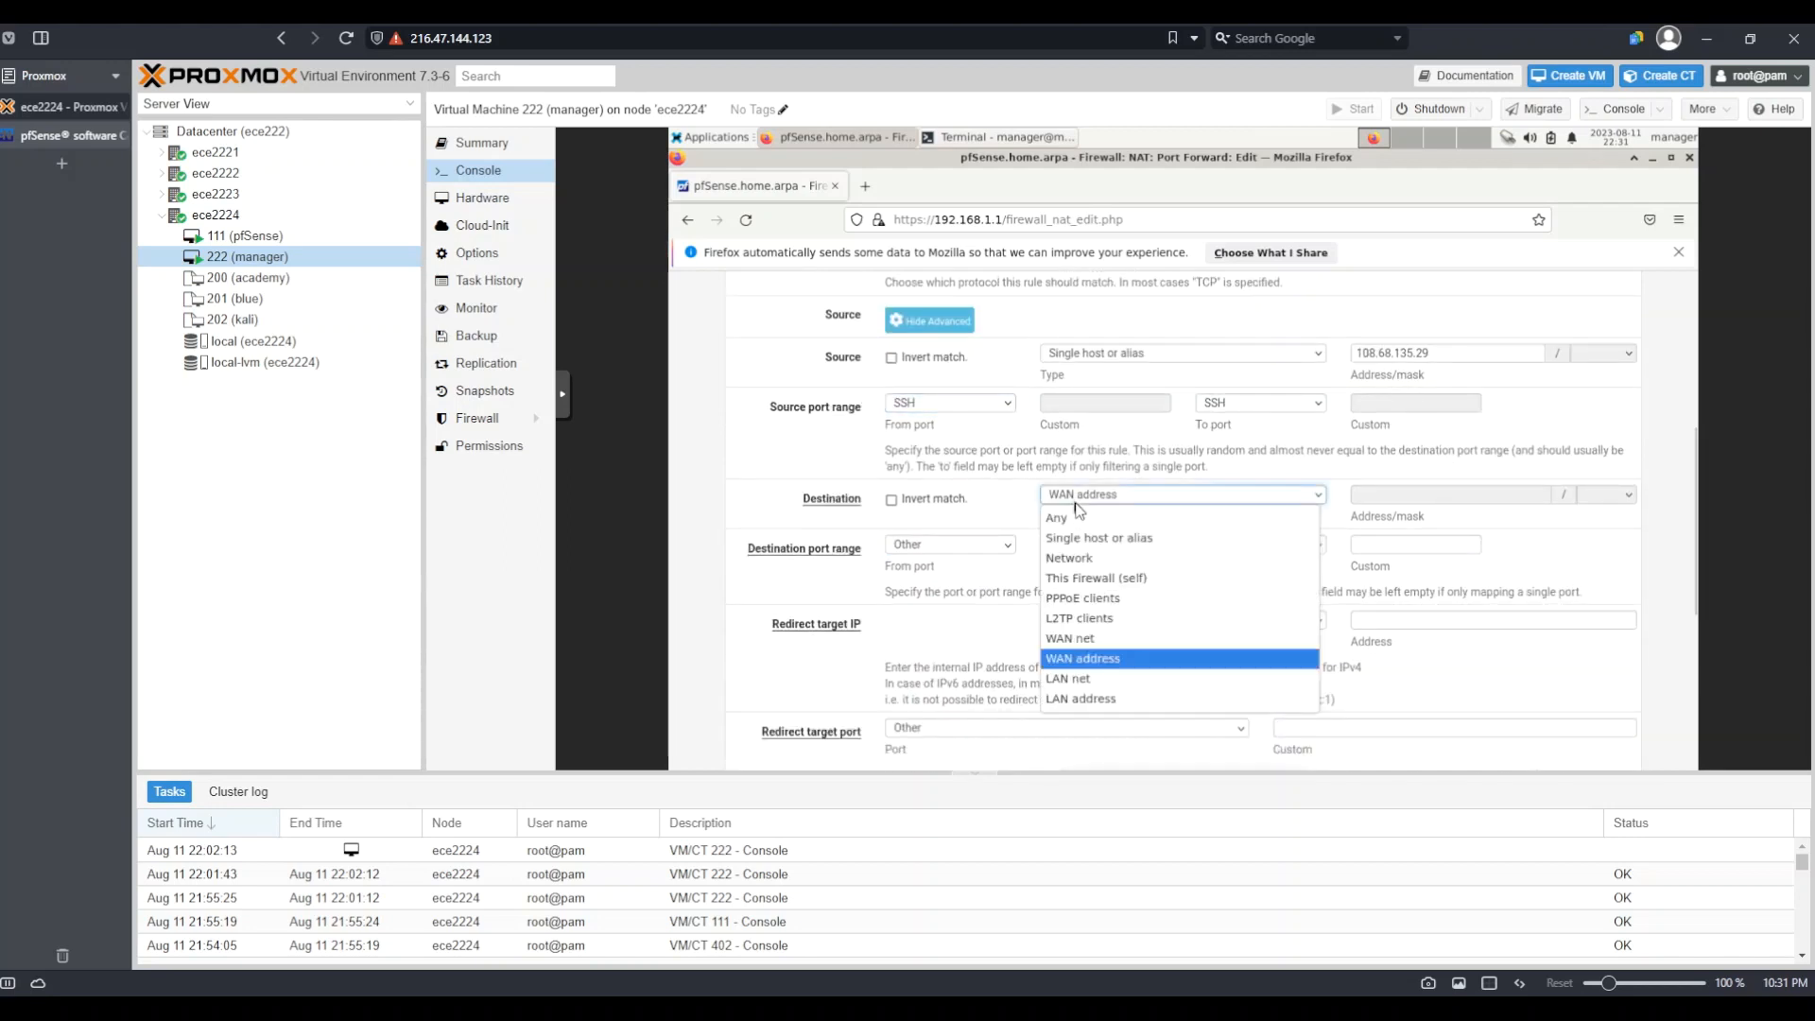
pyautogui.click(1132, 579)
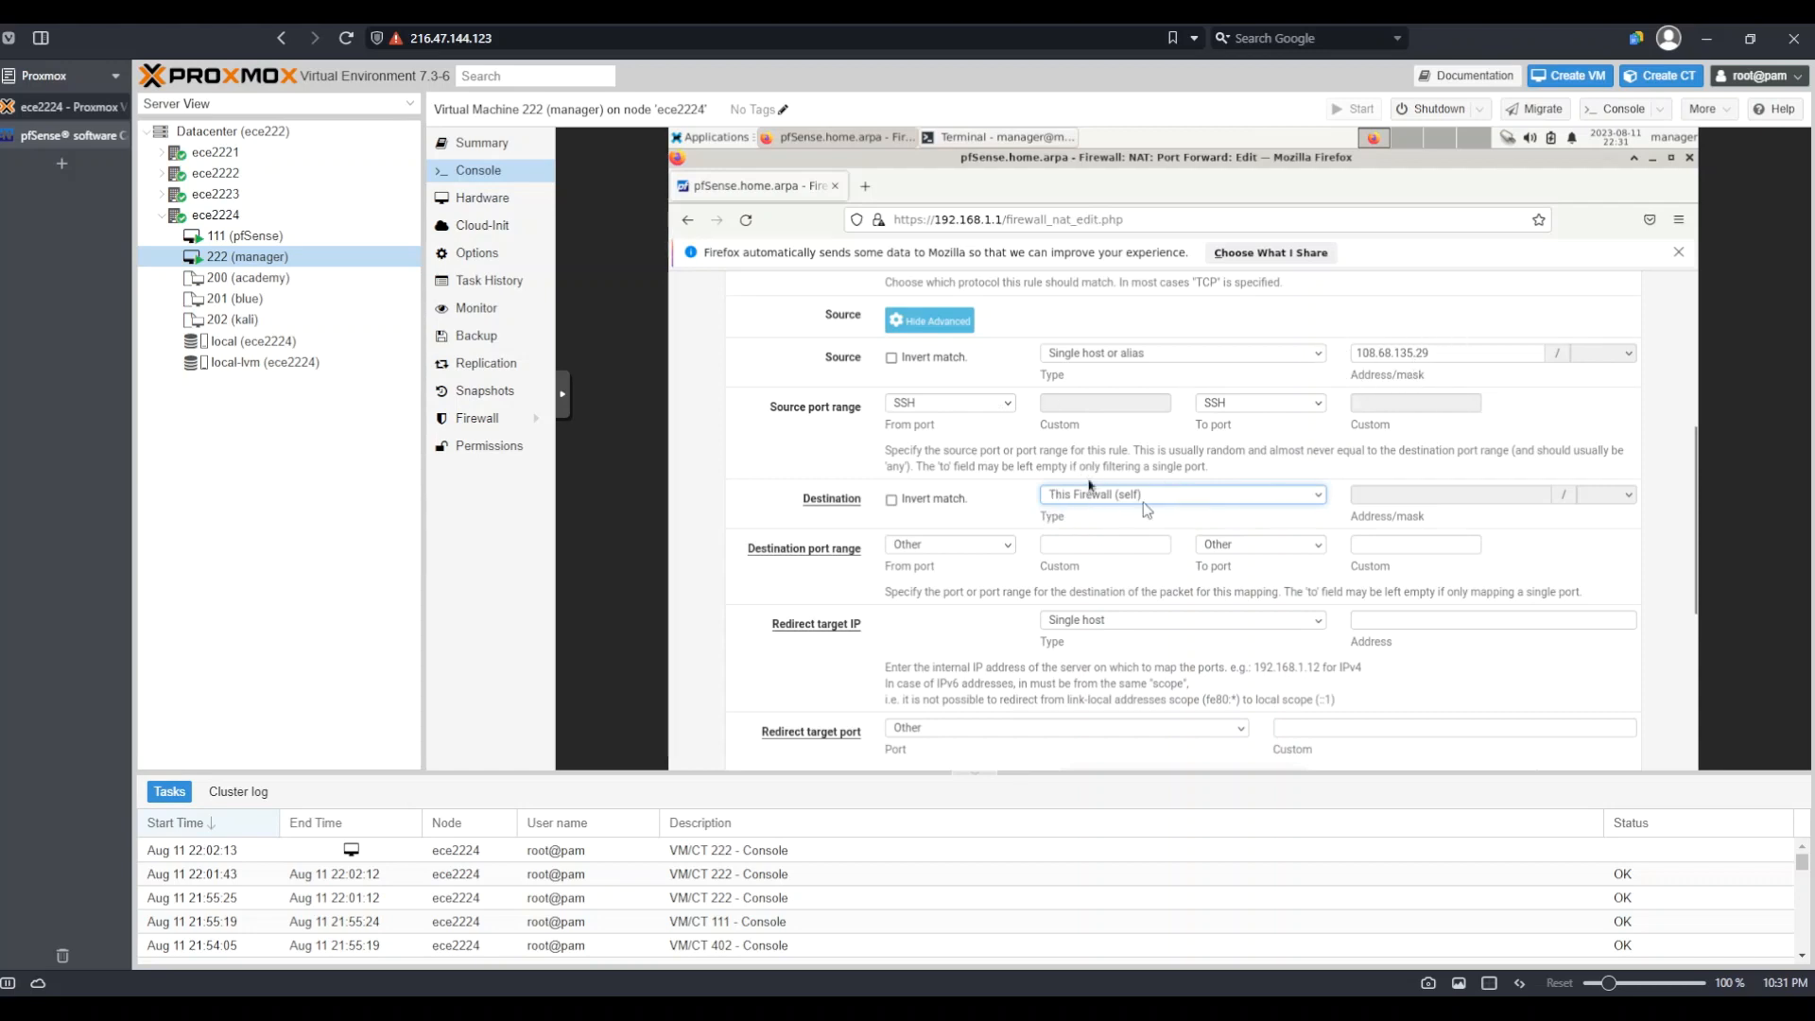
pyautogui.click(966, 548)
pyautogui.scroll(-10, 951, 388)
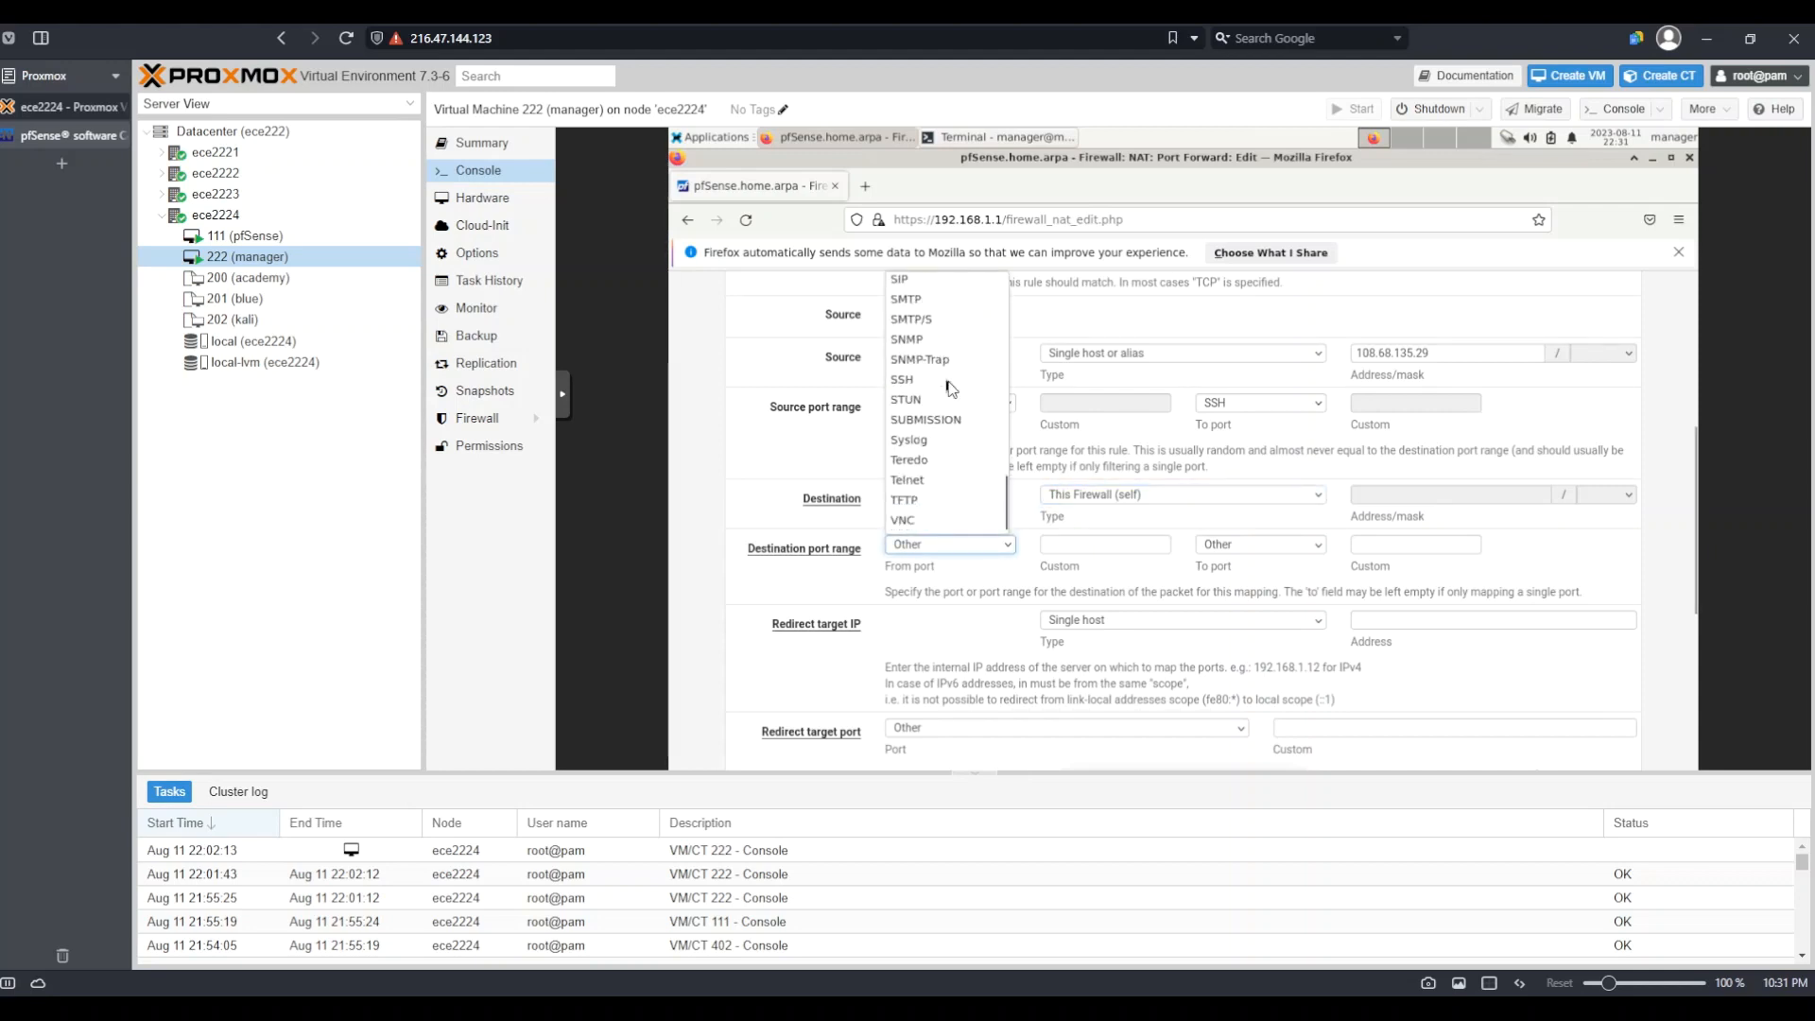
pyautogui.click(914, 388)
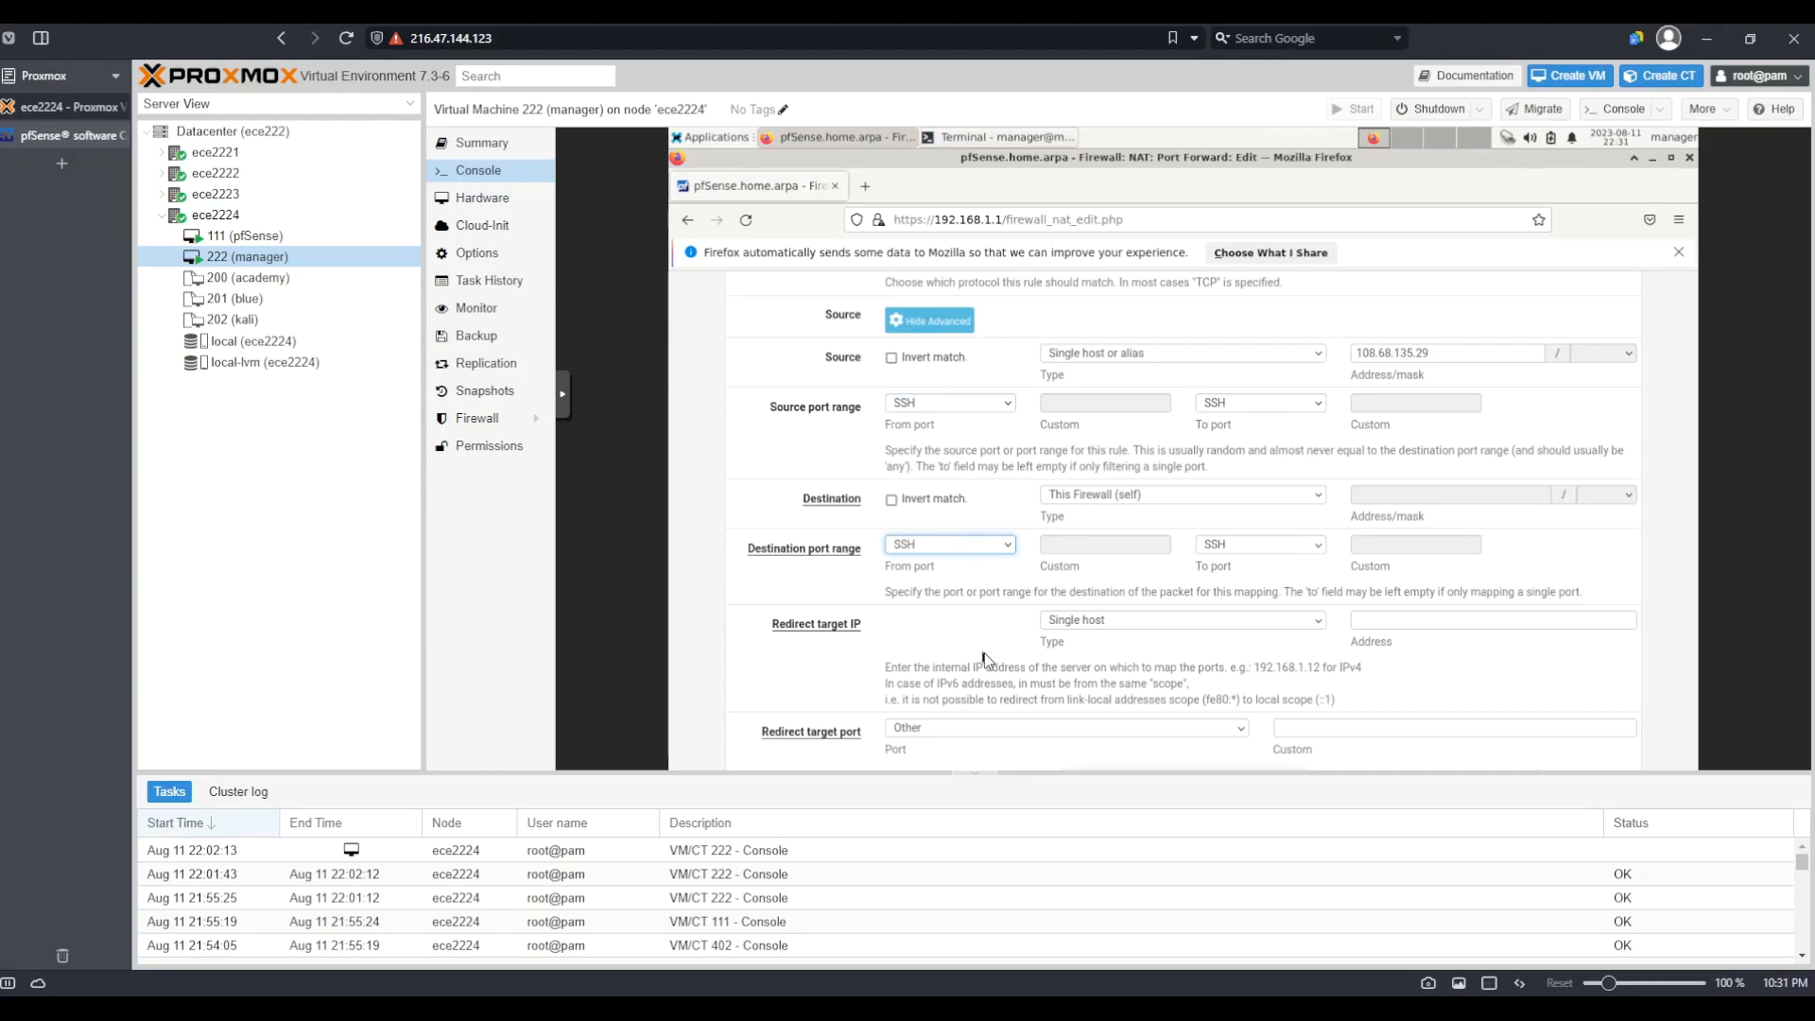
pyautogui.scroll(-2, 983, 659)
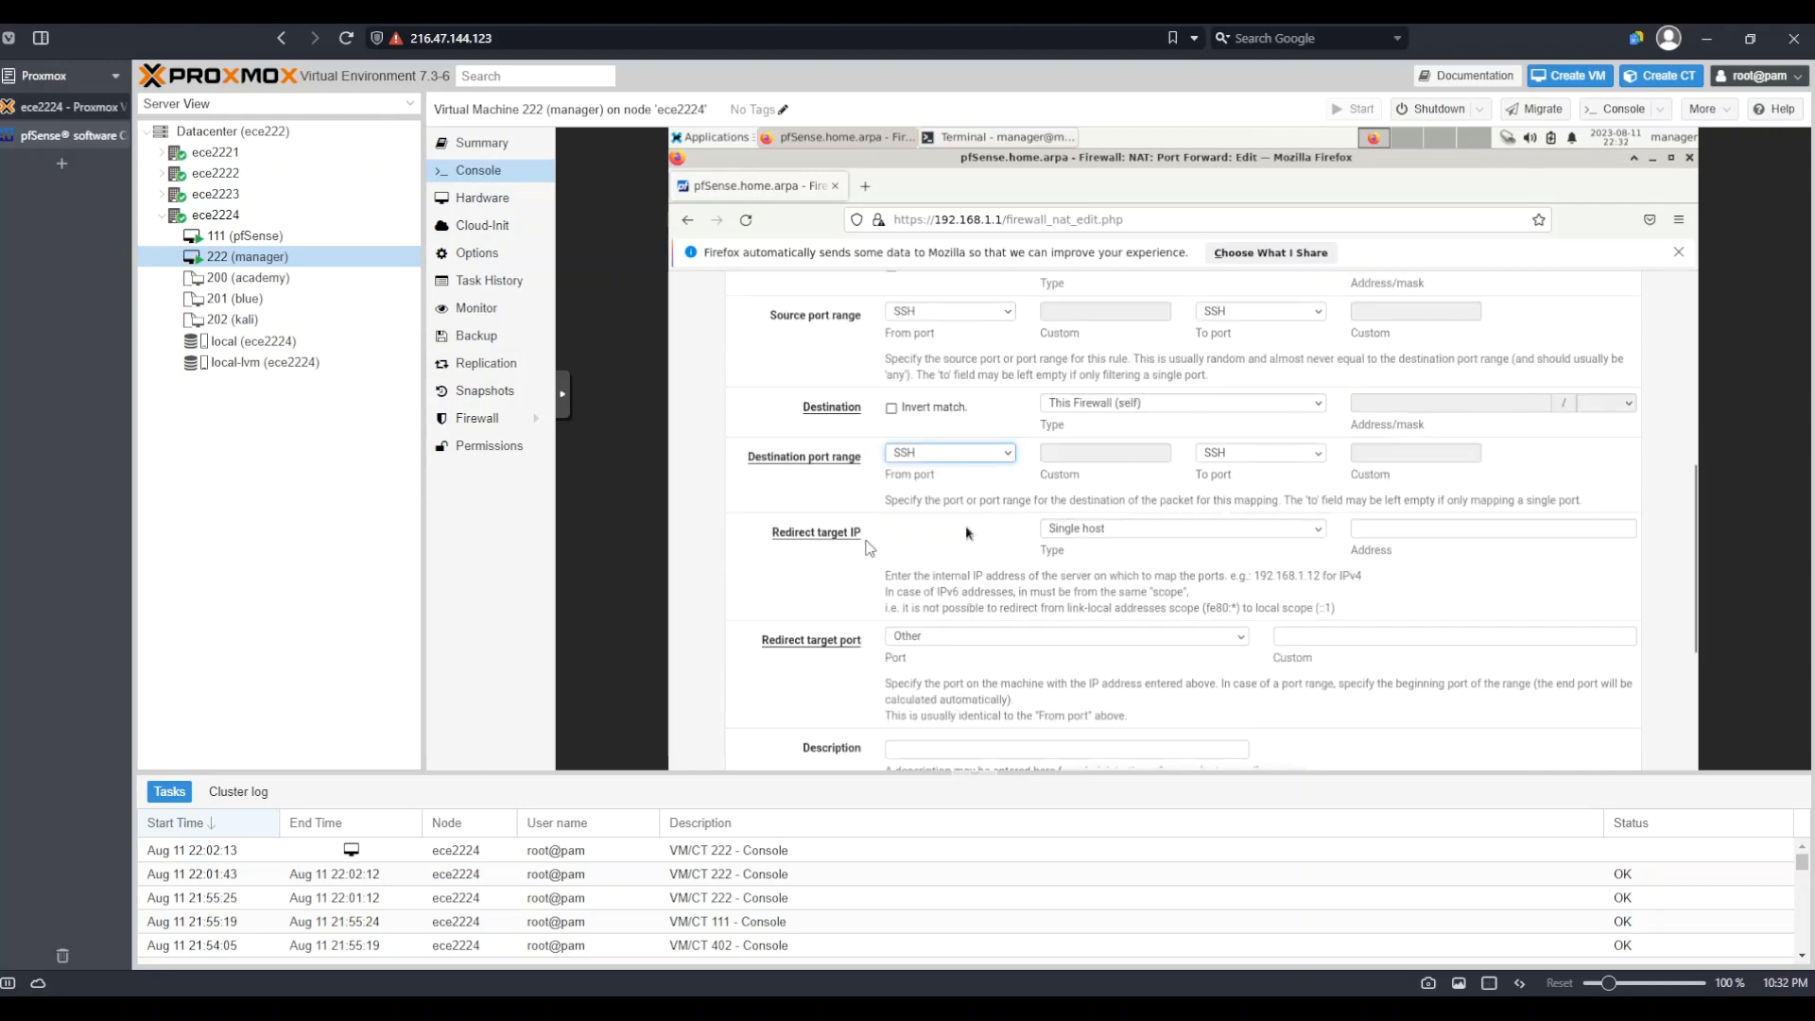
# Enter 192.168.1.1 as the single-host redirect target IP of the SSH rule
pyautogui.click(1420, 531)
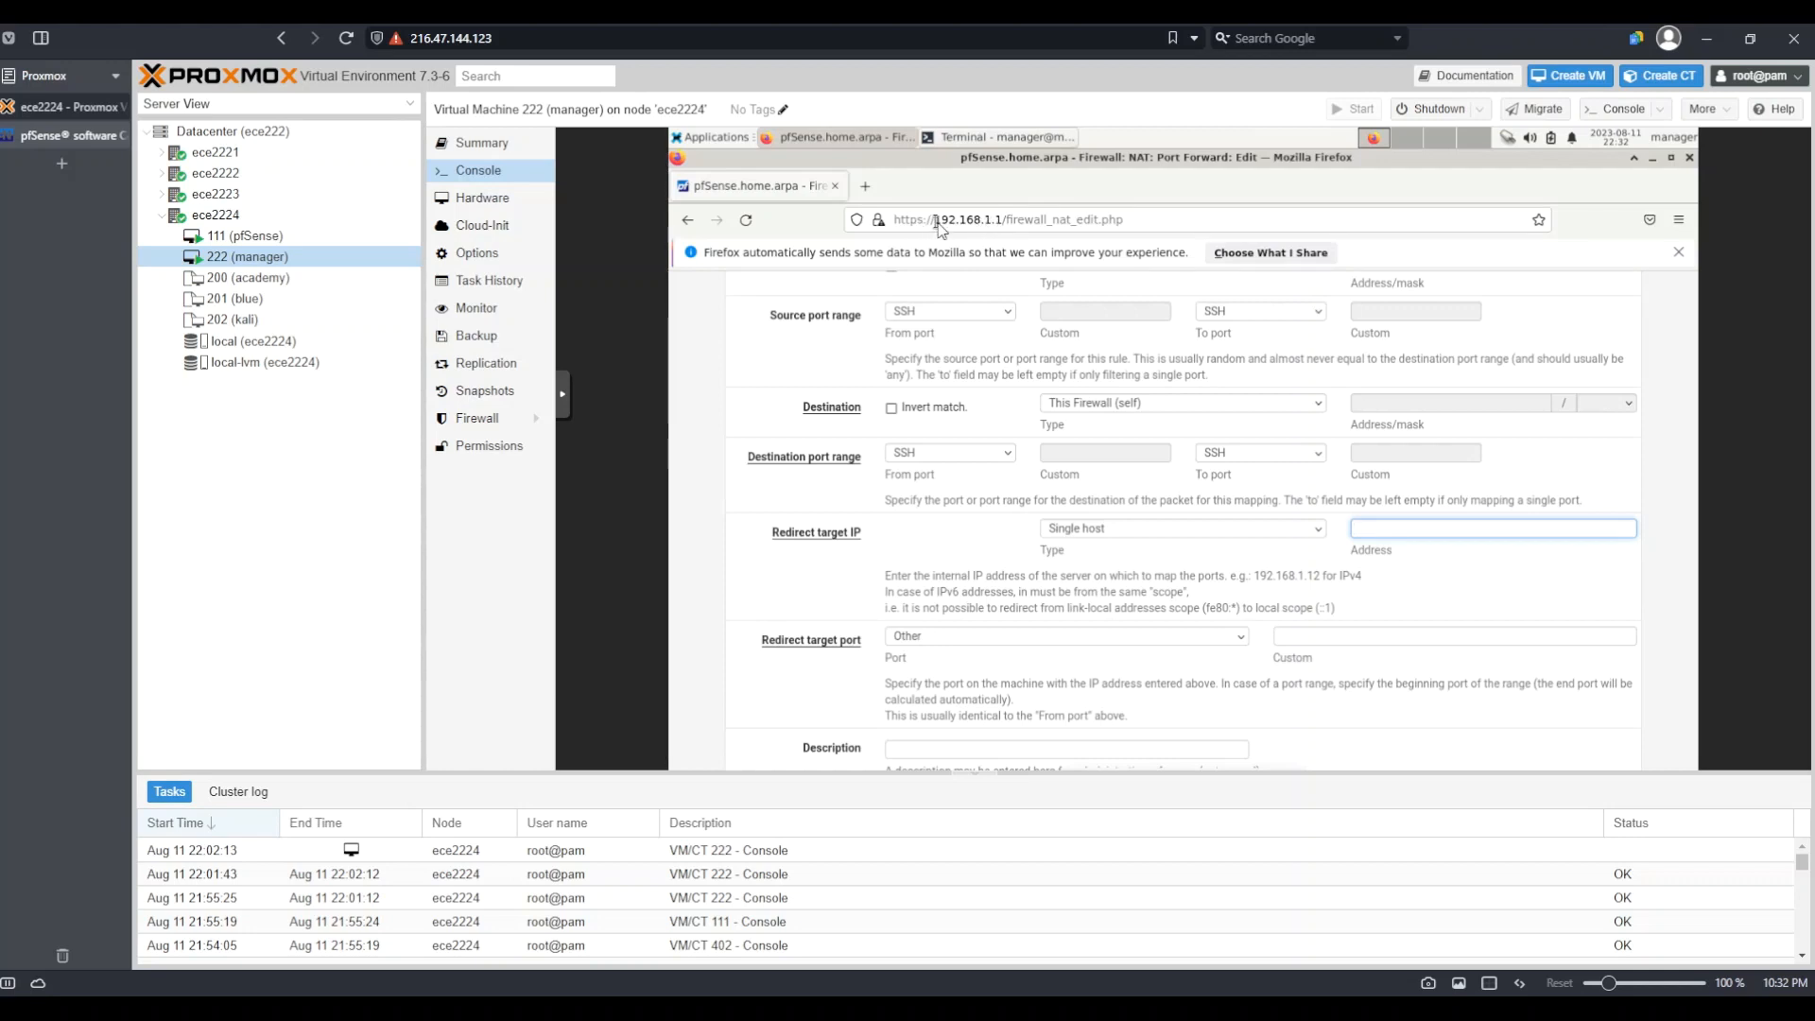
pyautogui.moveTo(936, 219); pyautogui.dragTo(991, 220)
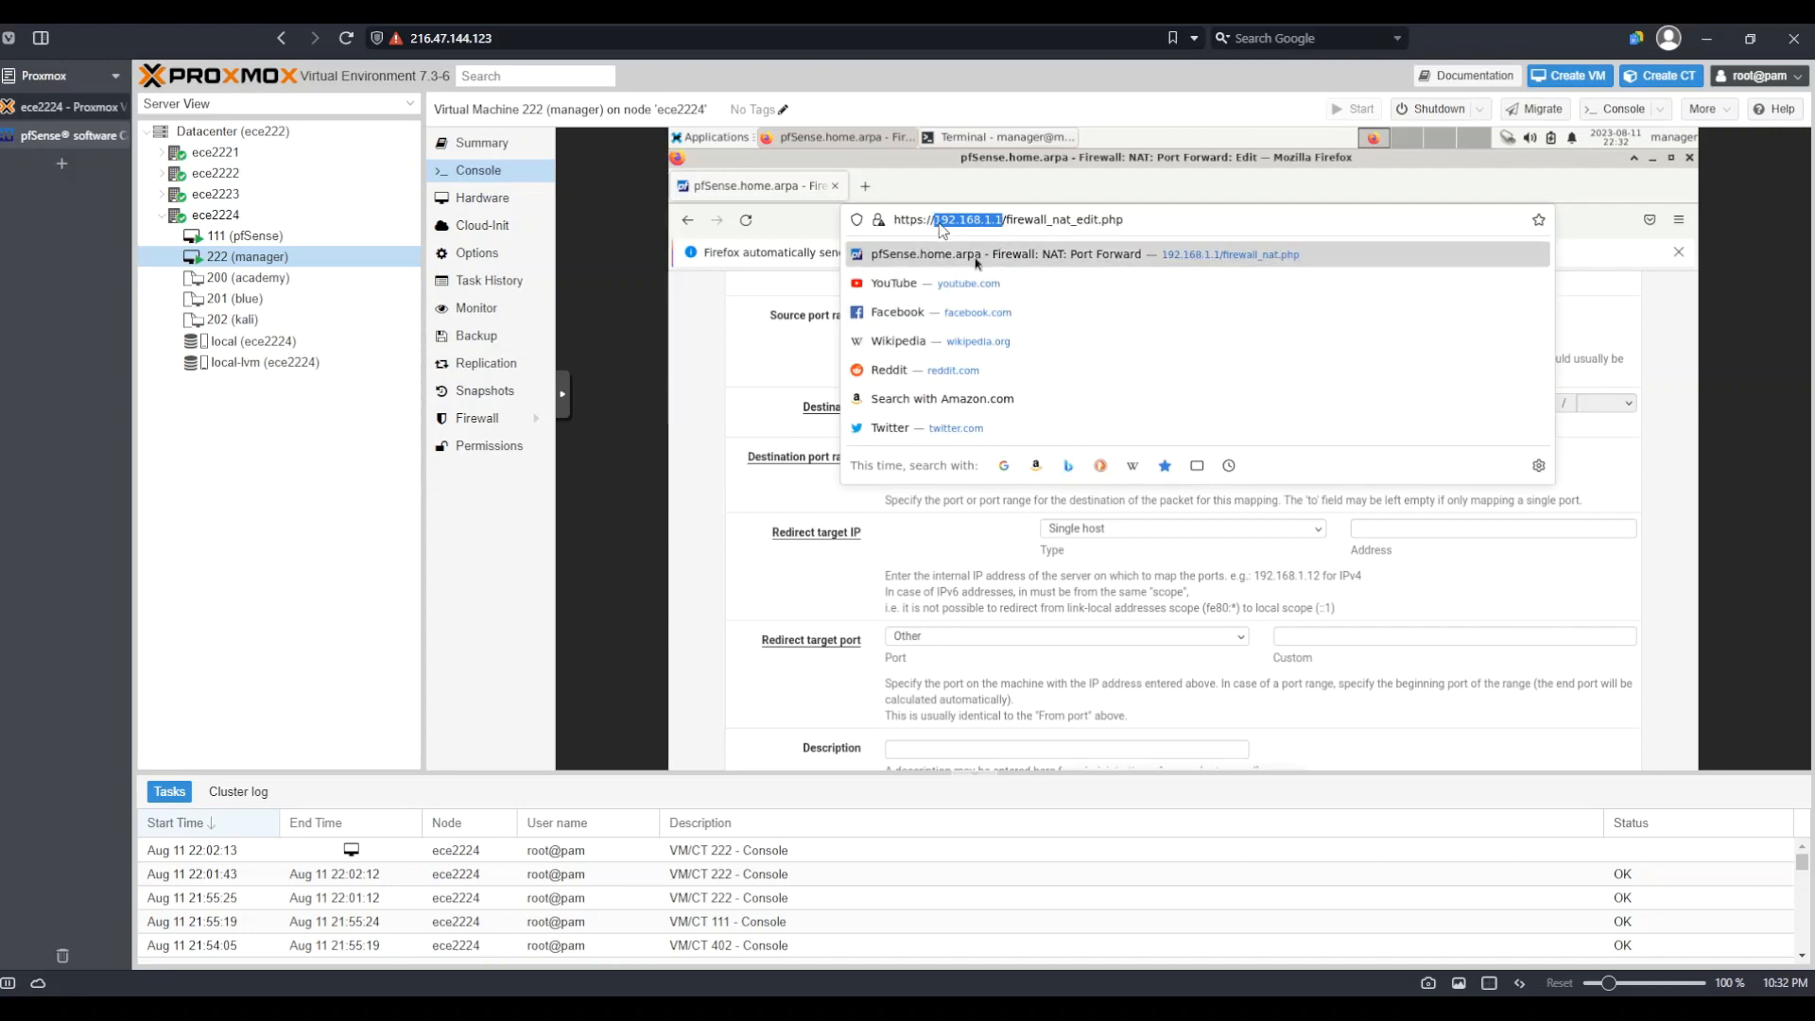
pyautogui.click(981, 553)
pyautogui.click(1364, 531)
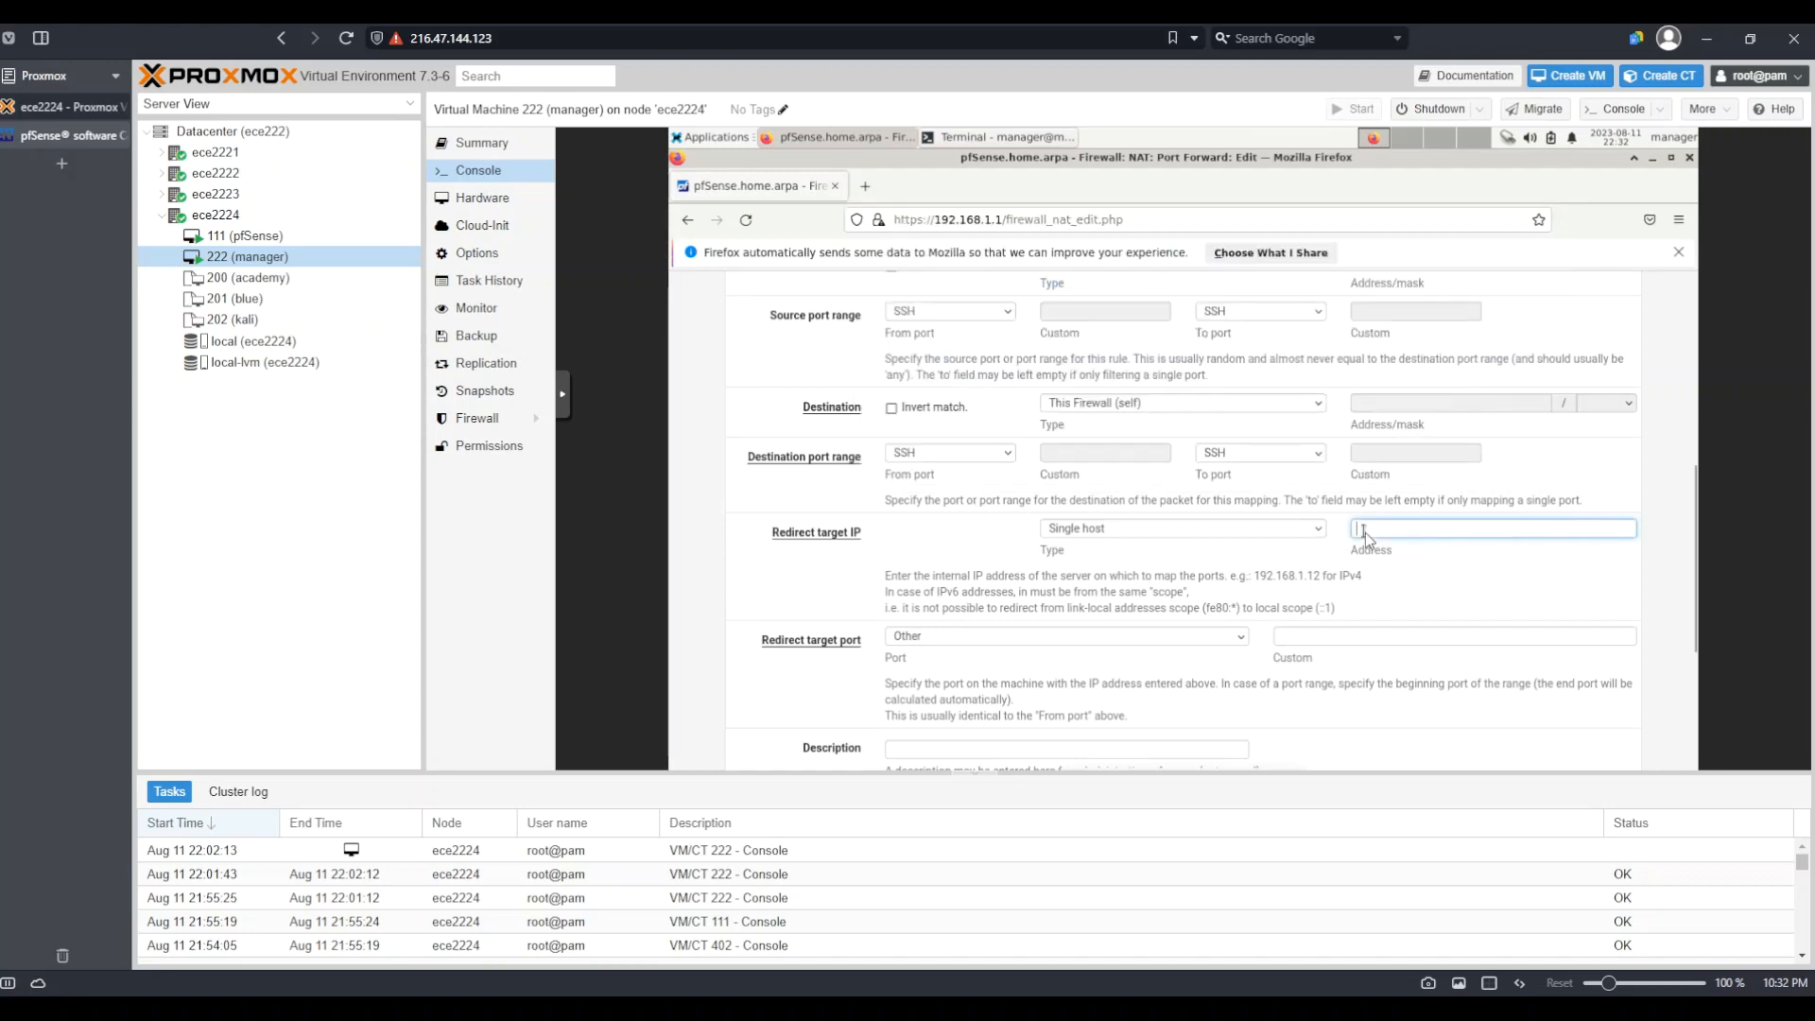
pyautogui.write('192.168.1.1')
pyautogui.moveTo(1434, 529); pyautogui.dragTo(1333, 528)
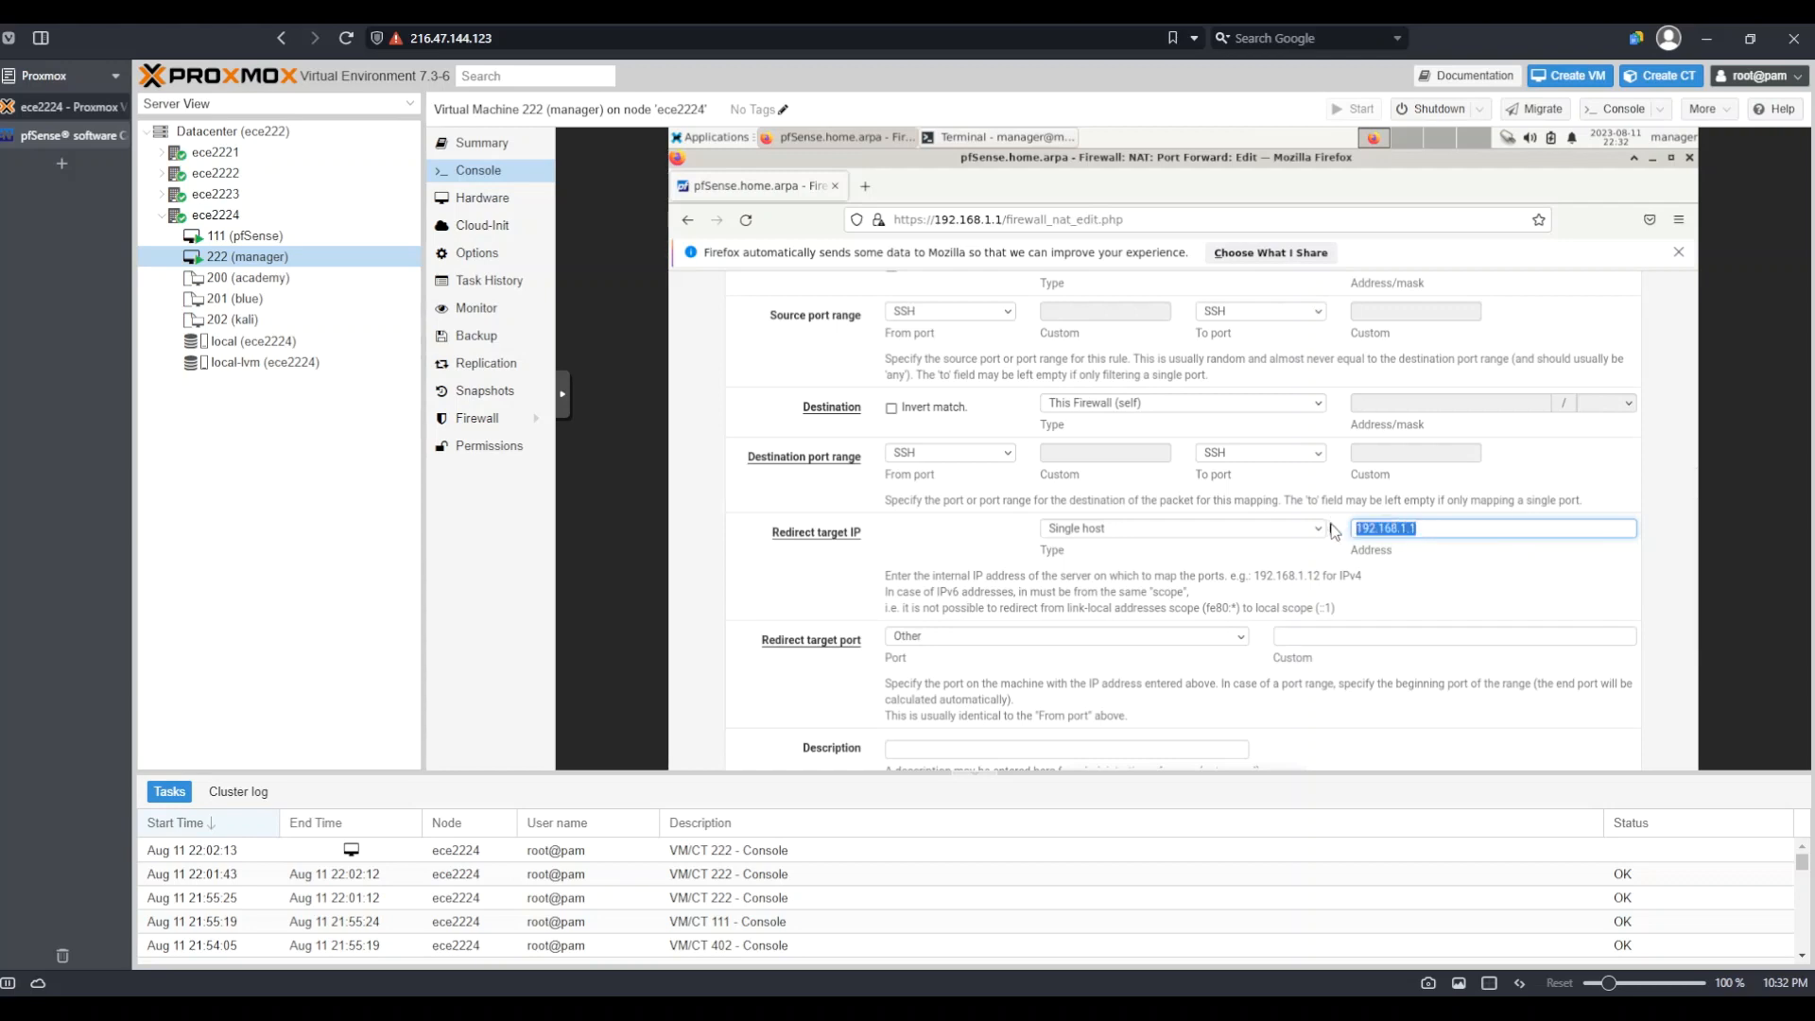
pyautogui.scroll(-1, 1144, 560)
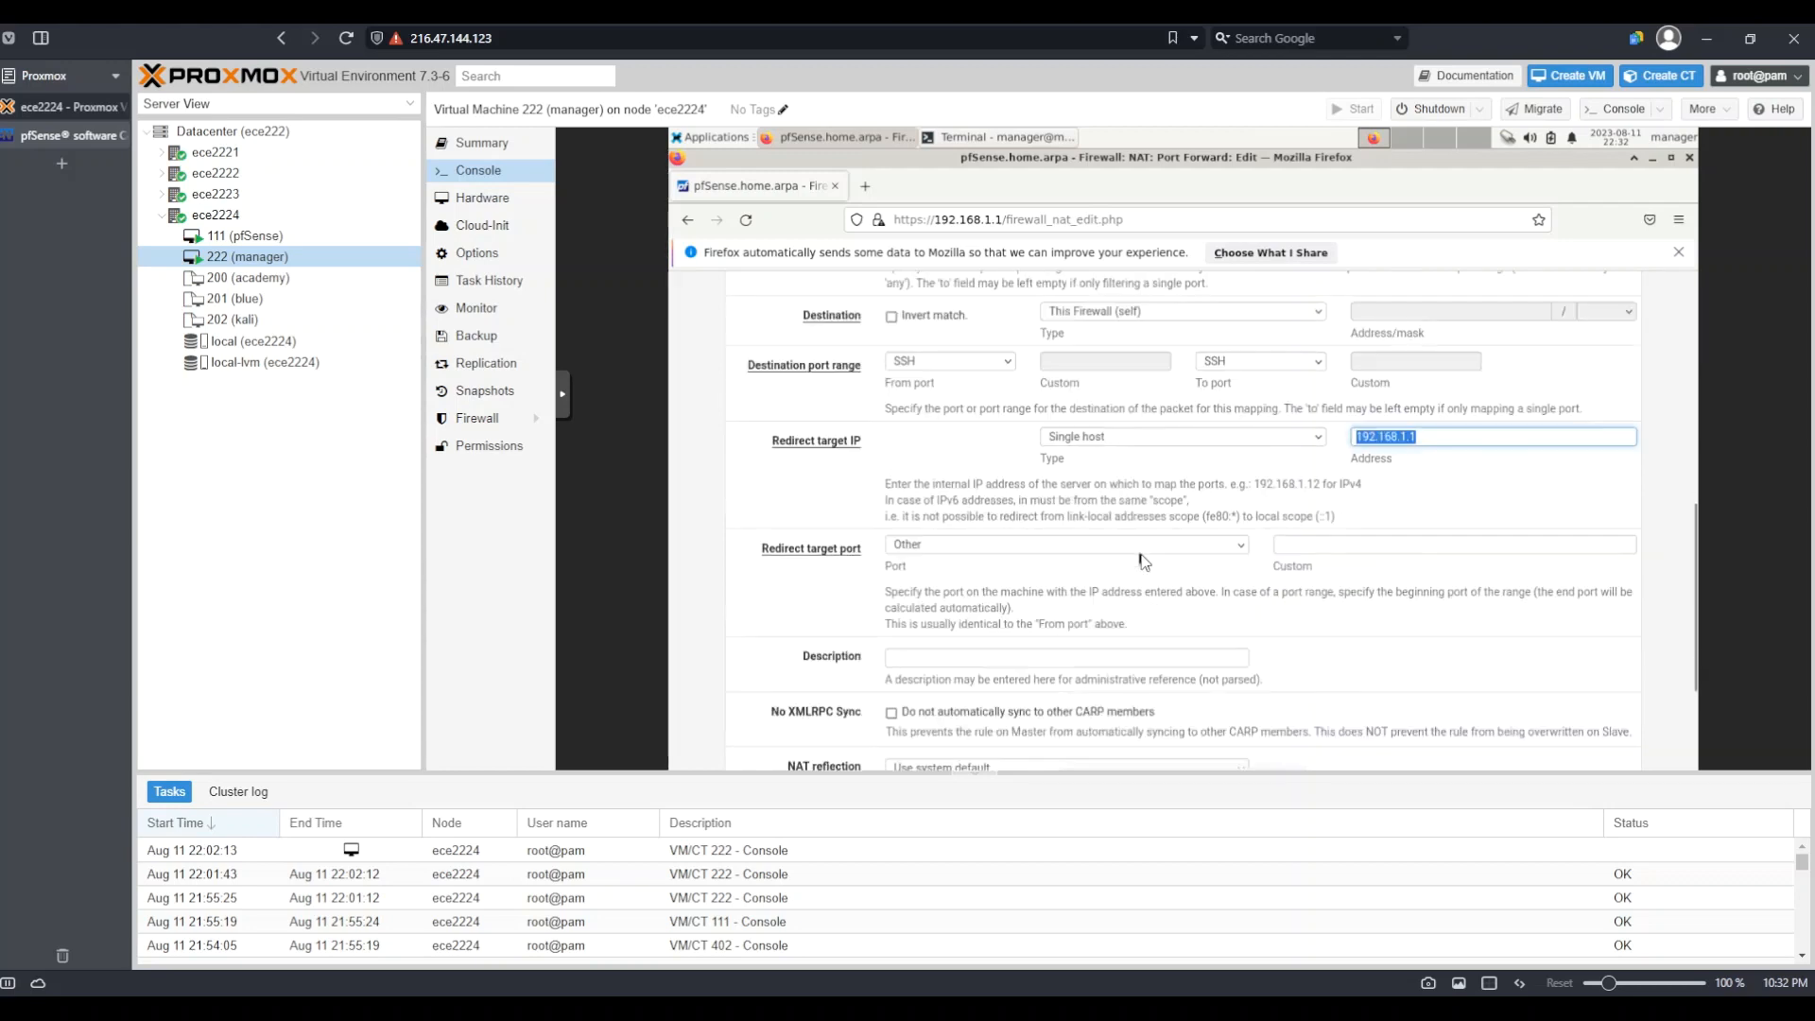
# Set the redirect target port to SSH
pyautogui.click(1055, 556)
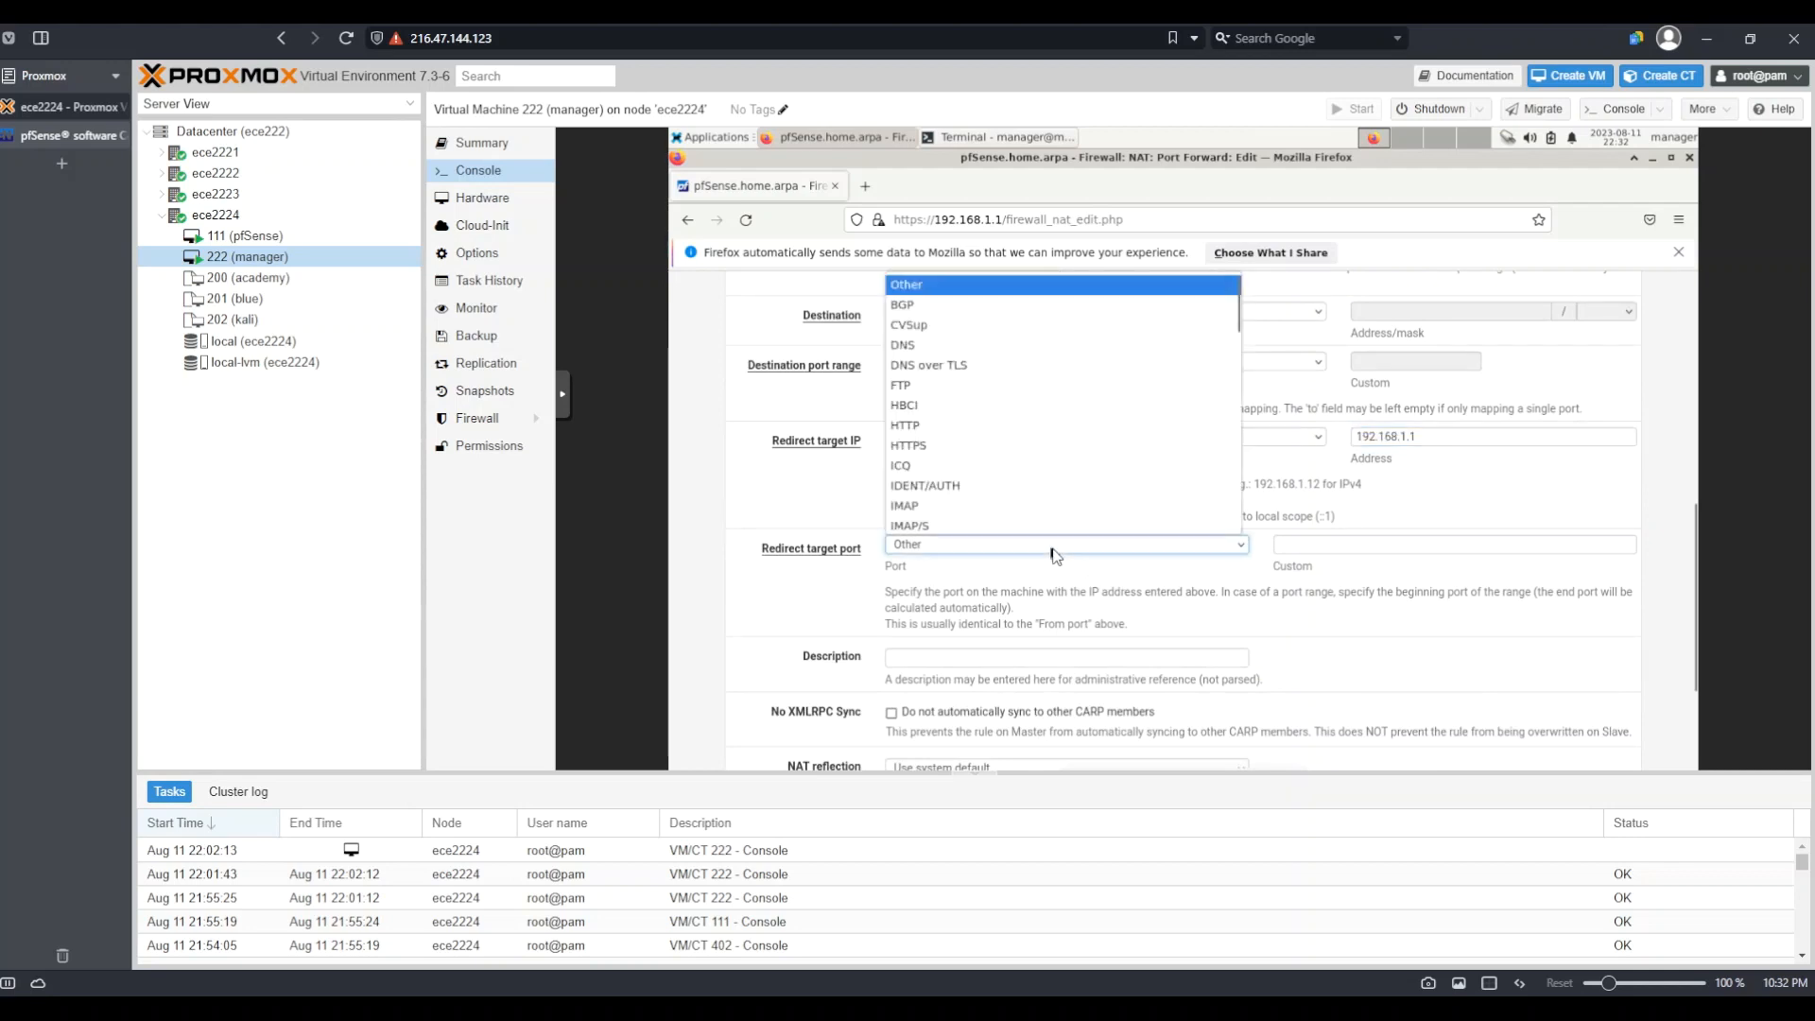
pyautogui.scroll(-5, 1040, 465)
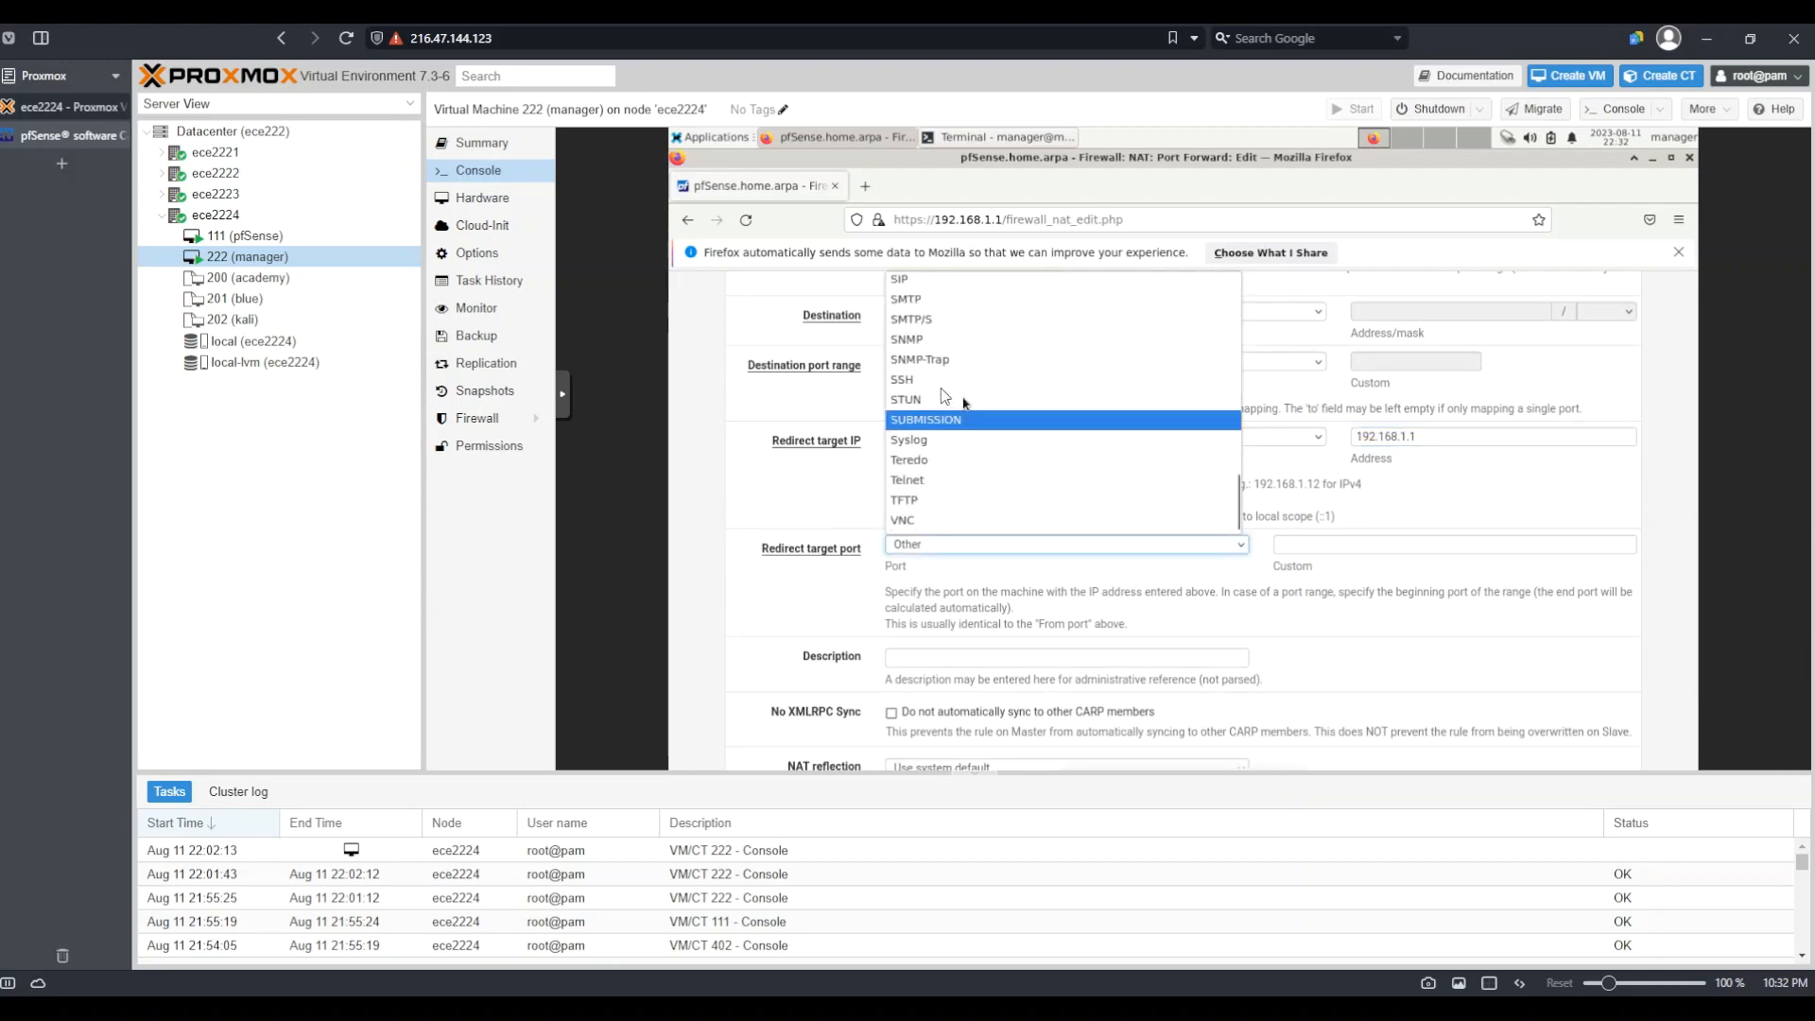
pyautogui.click(919, 390)
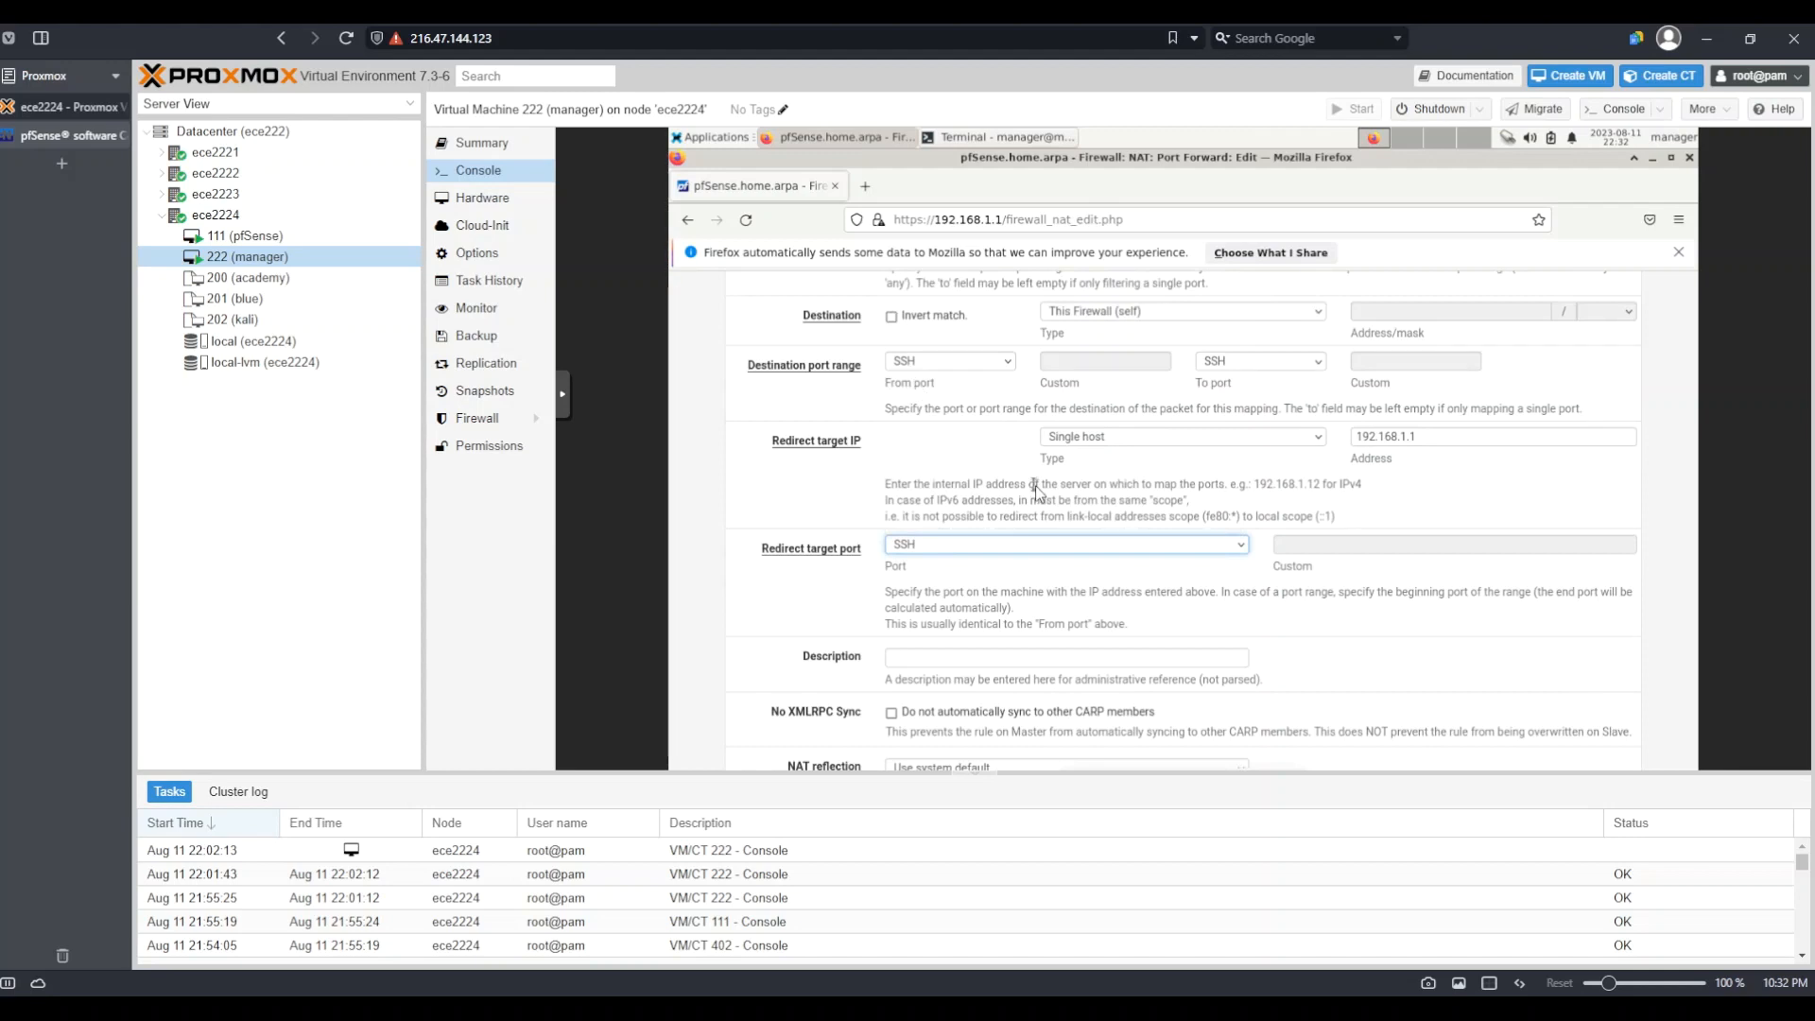
pyautogui.scroll(-2, 1122, 613)
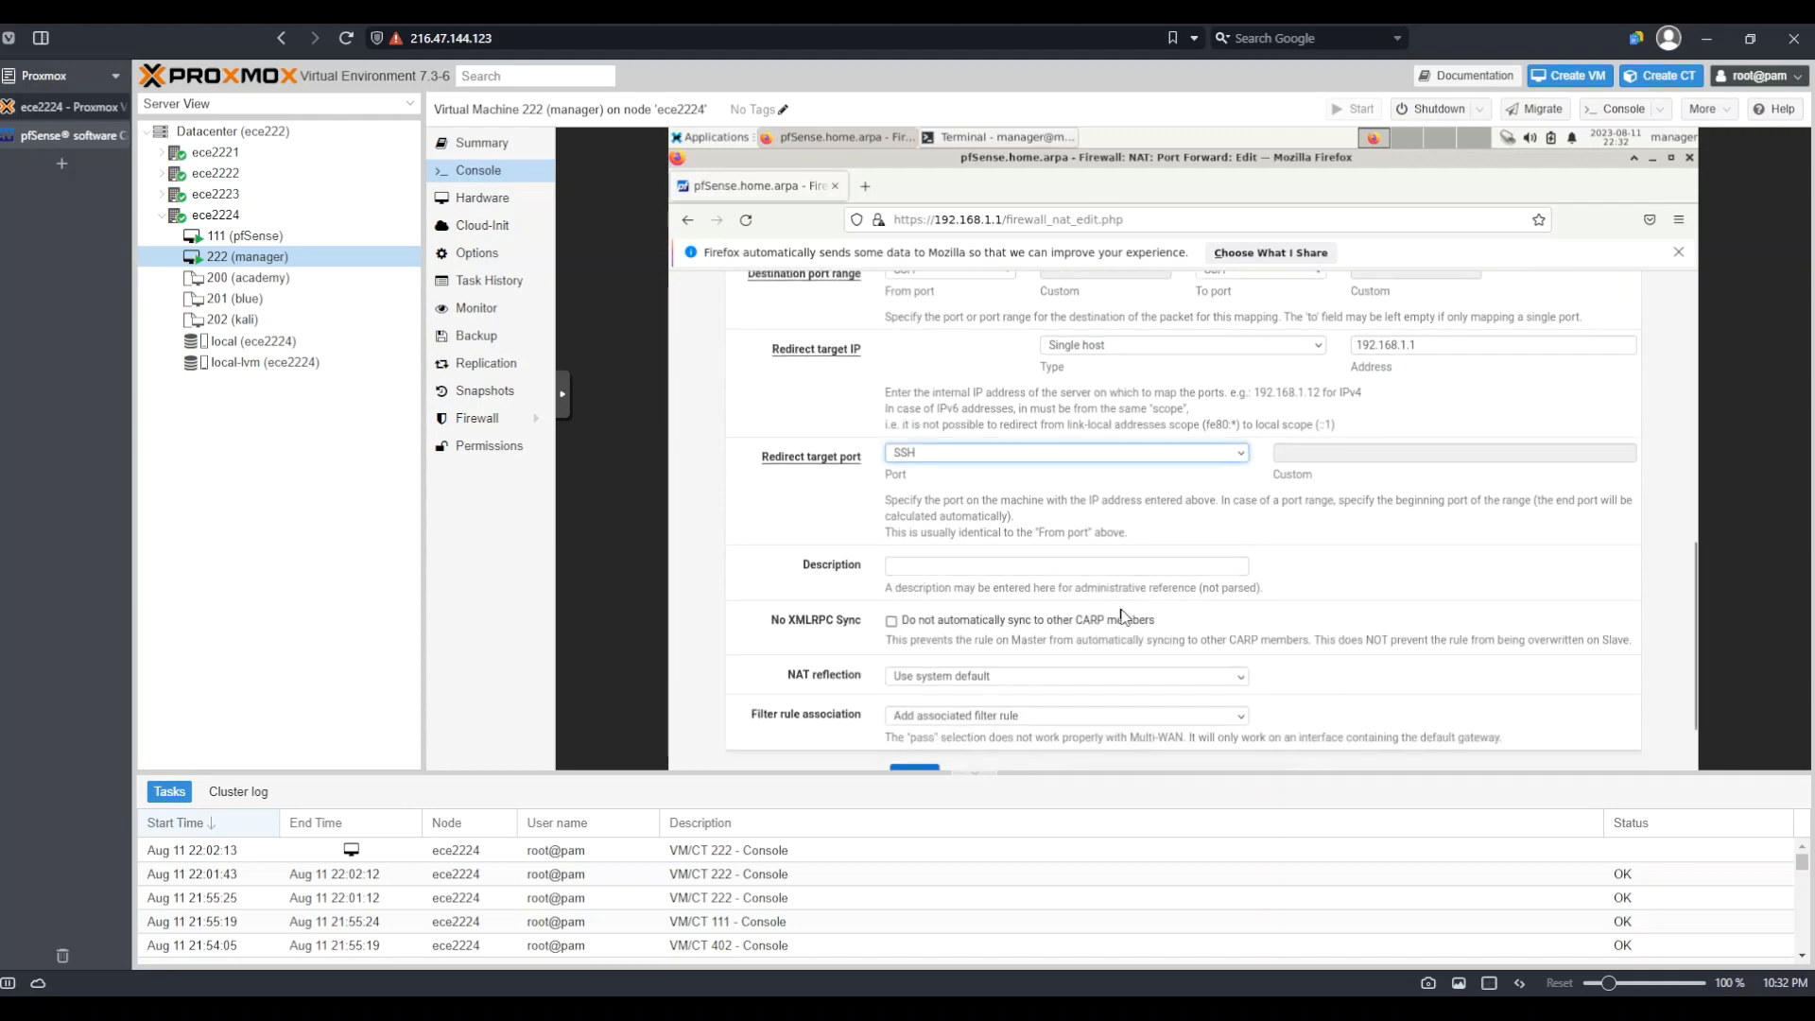
# Describe the rule as 'SSH from external web server' and save it
pyautogui.click(1007, 570)
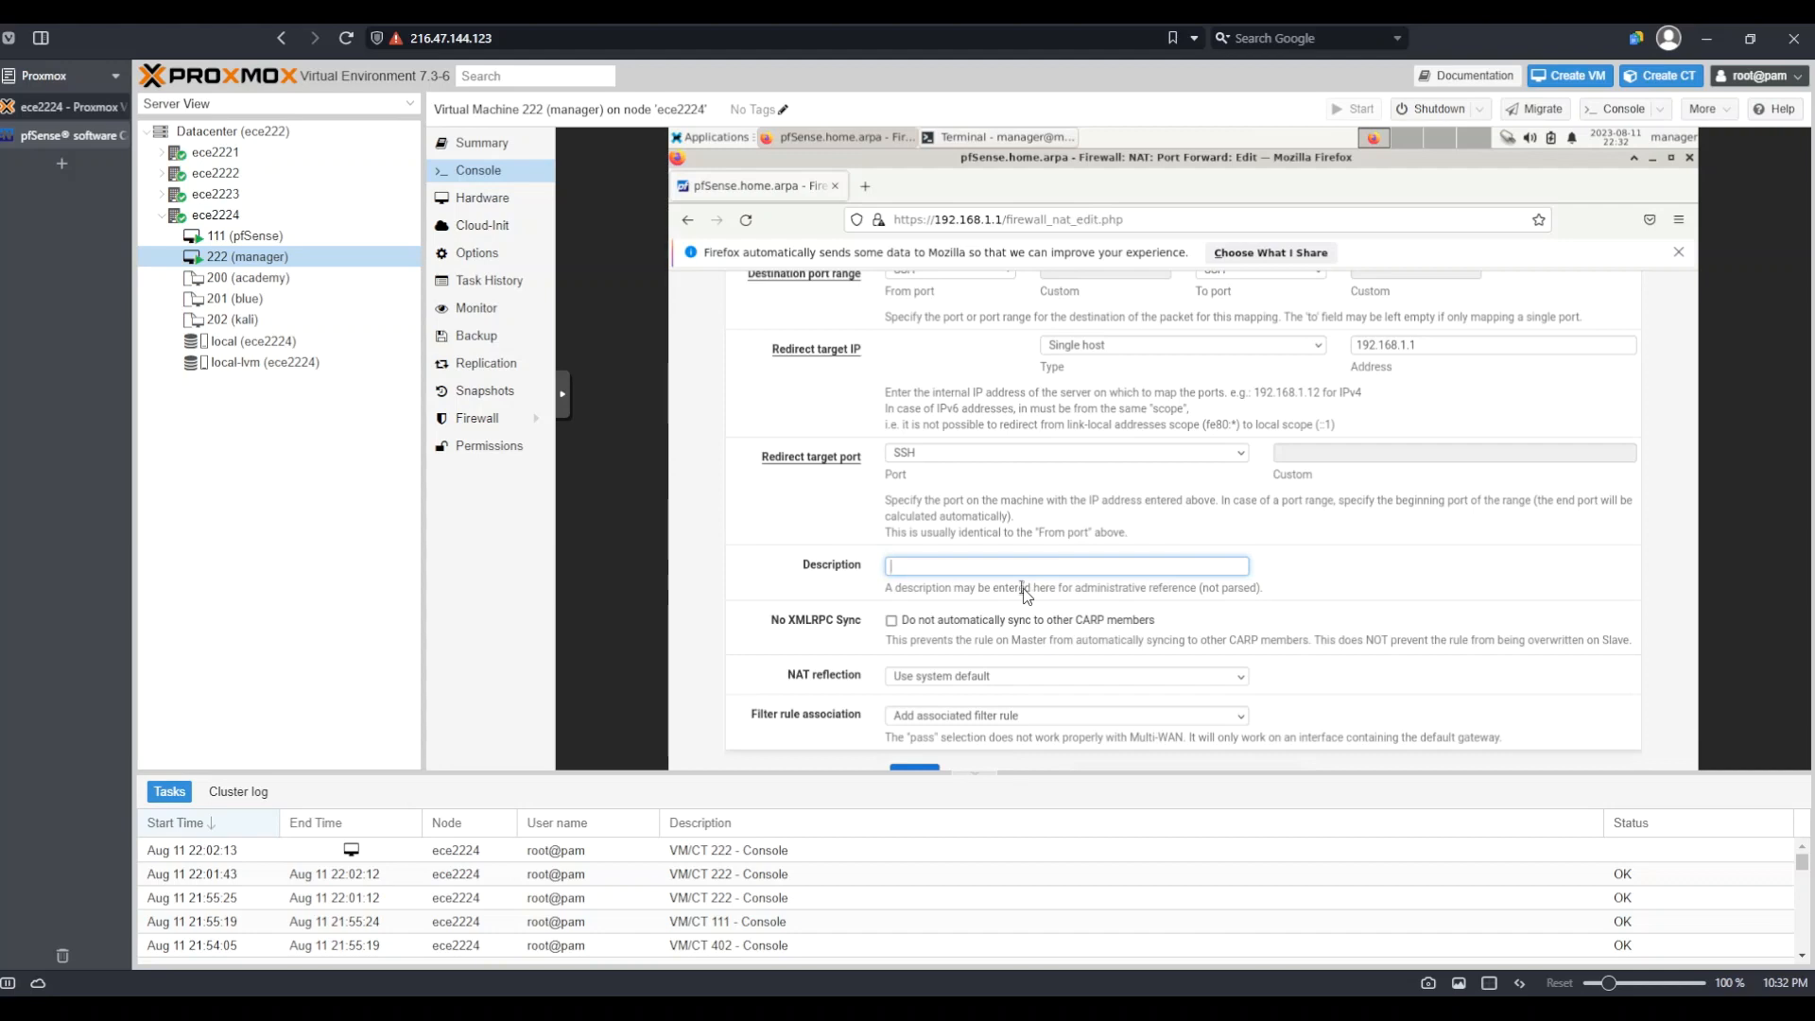
pyautogui.write('SSH')
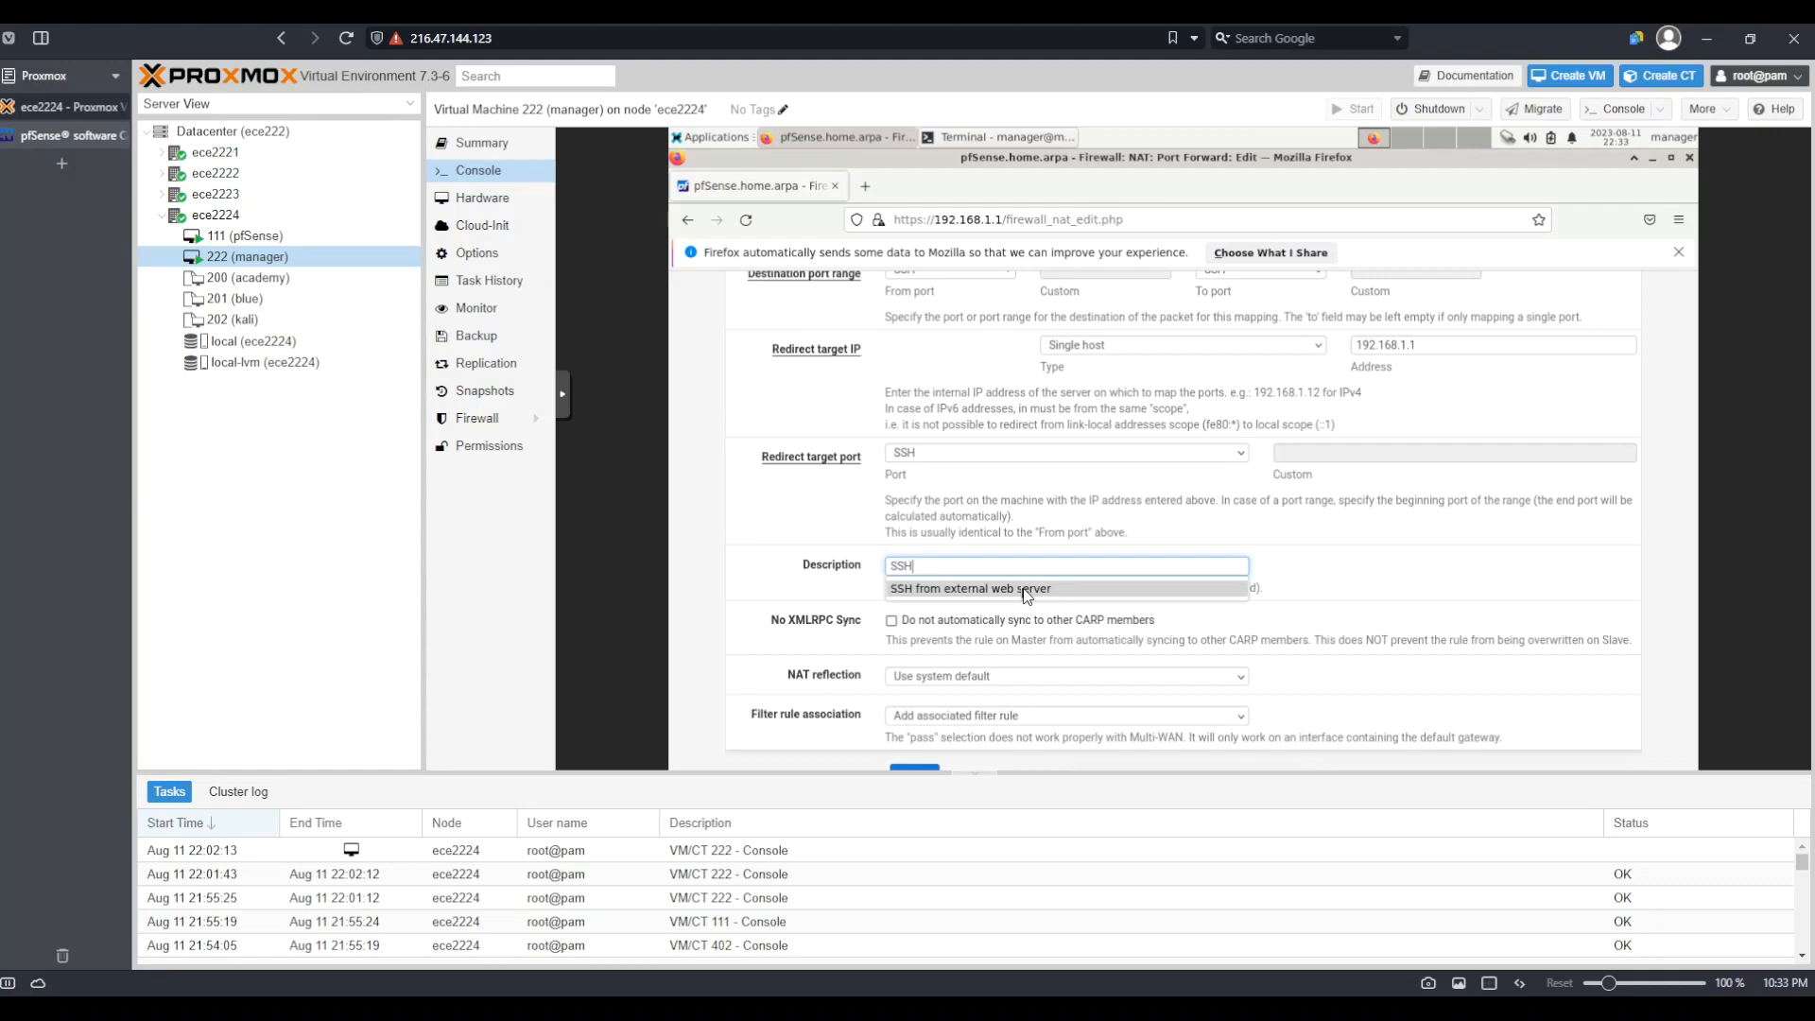
pyautogui.write(' from external web server')
pyautogui.click(861, 512)
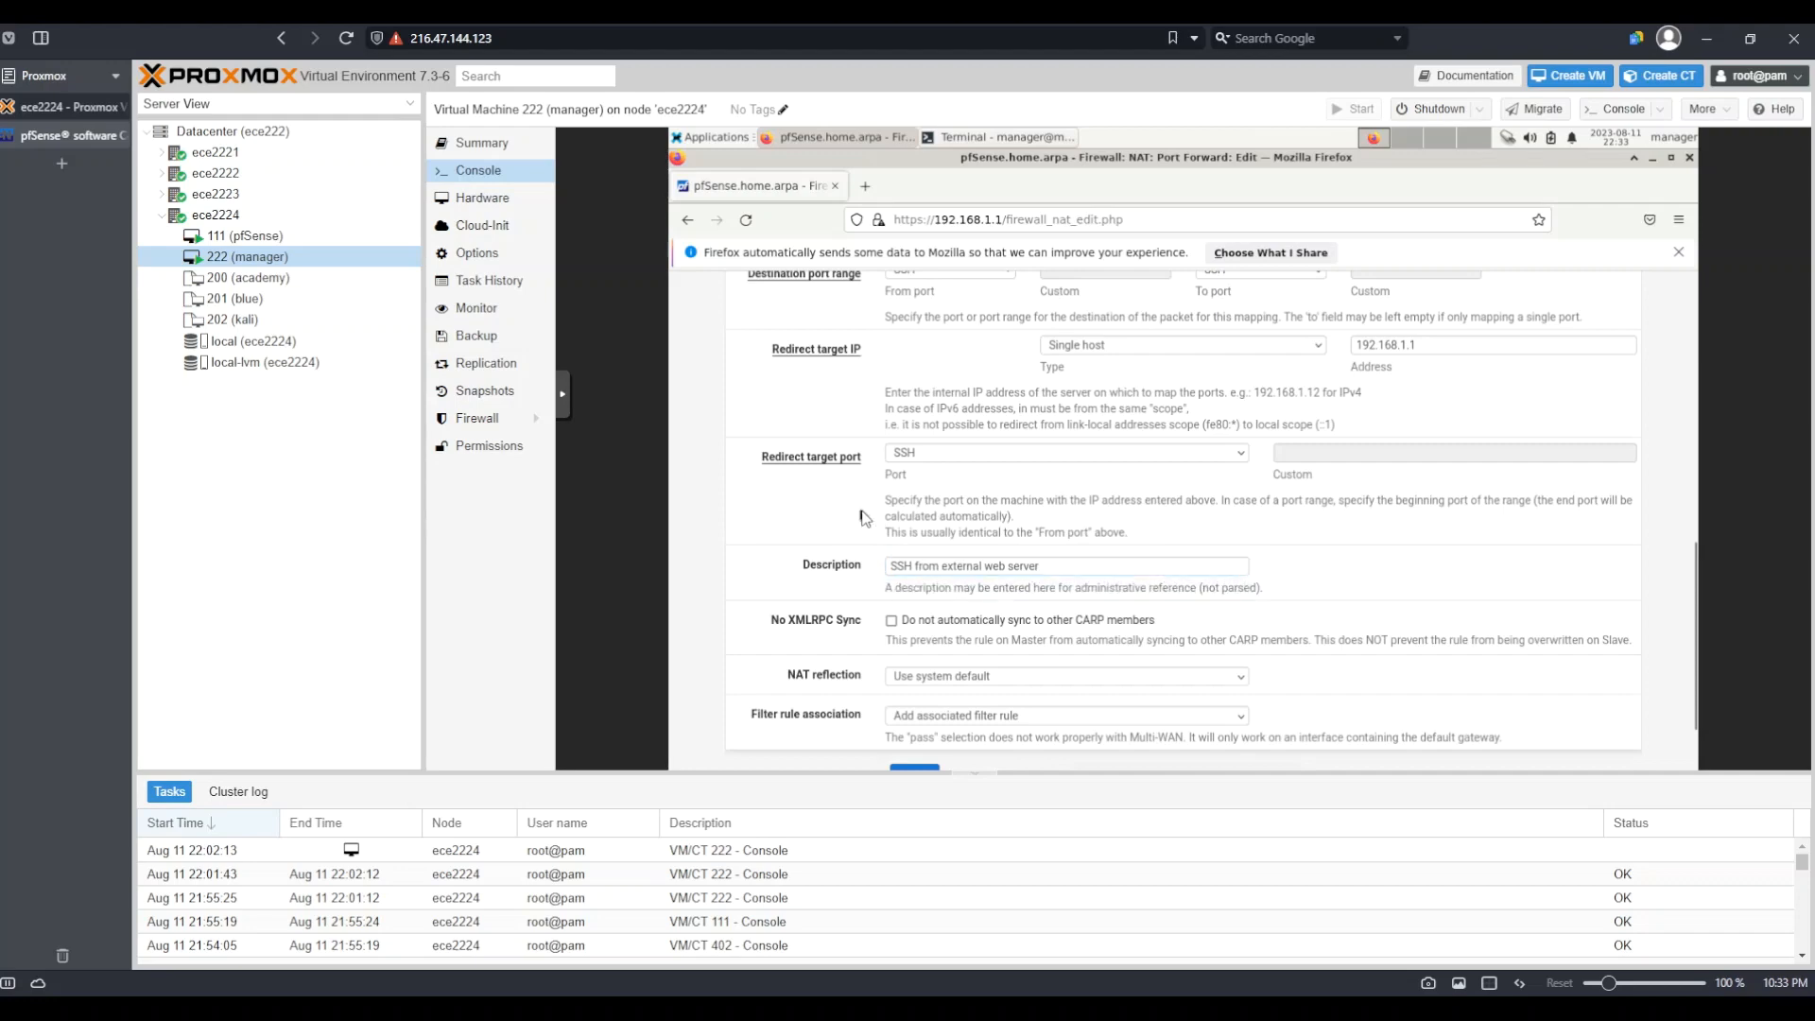
pyautogui.scroll(-2, 883, 538)
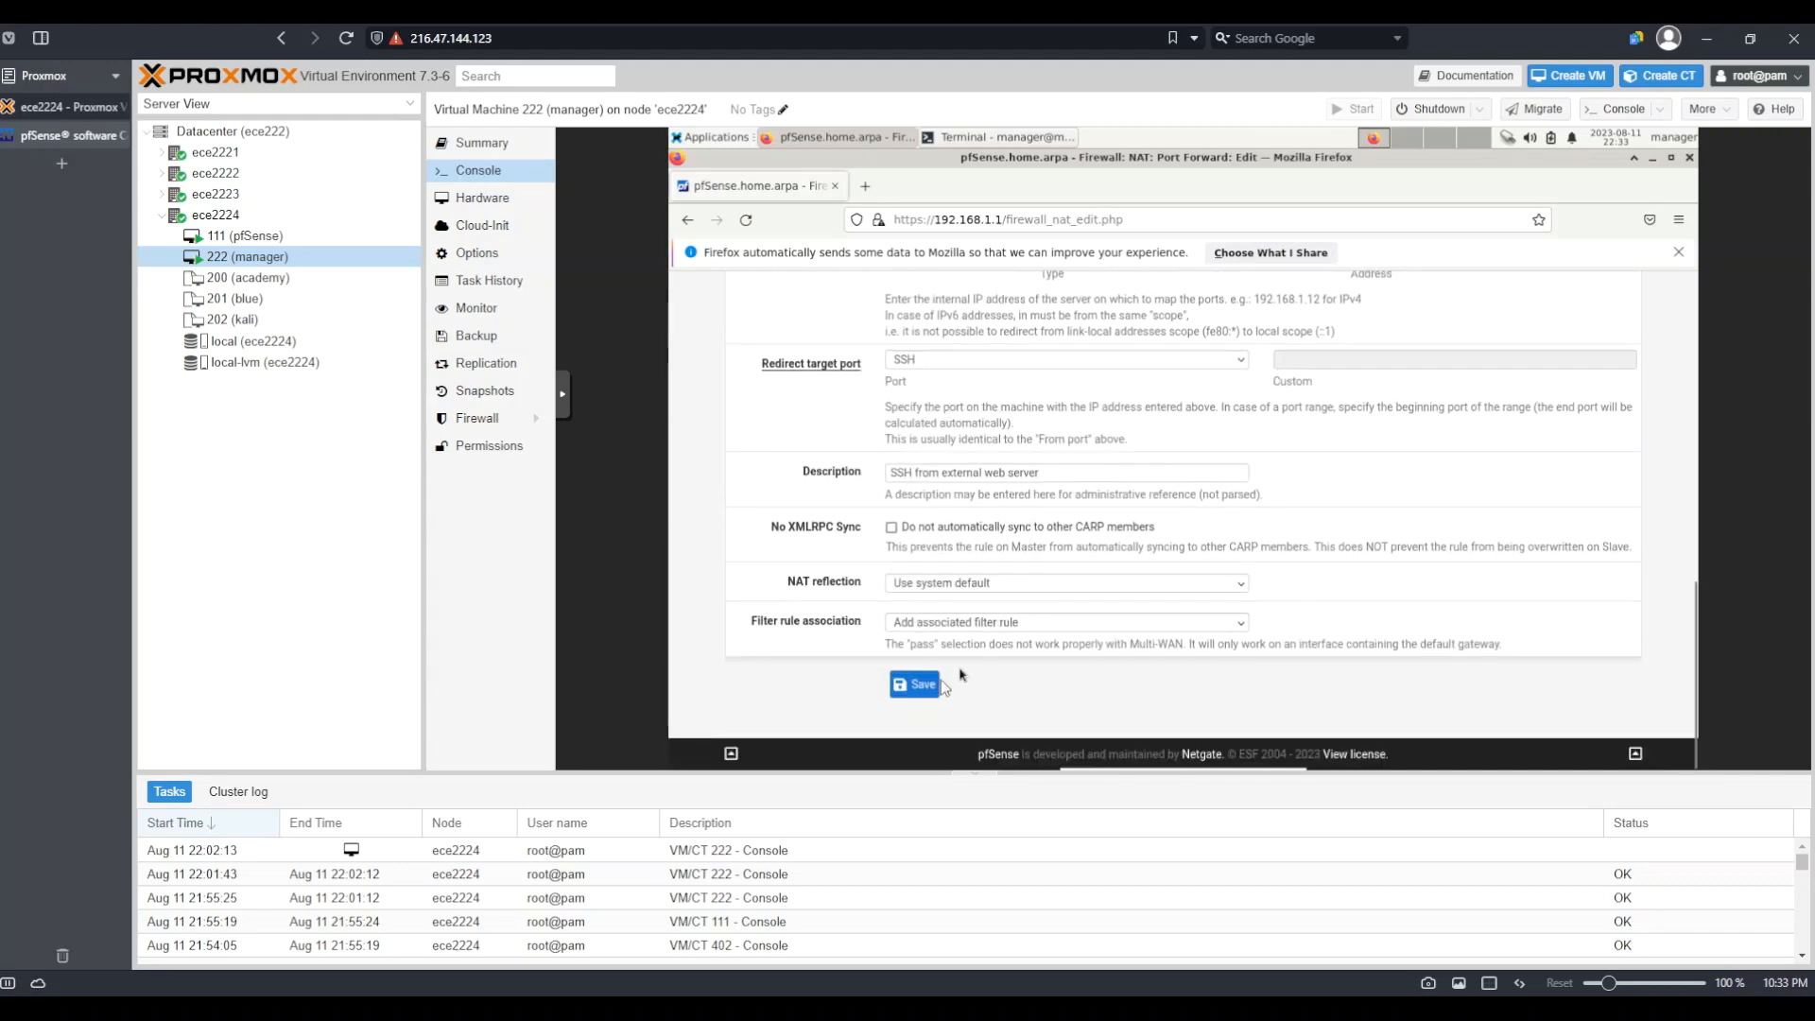
pyautogui.click(914, 686)
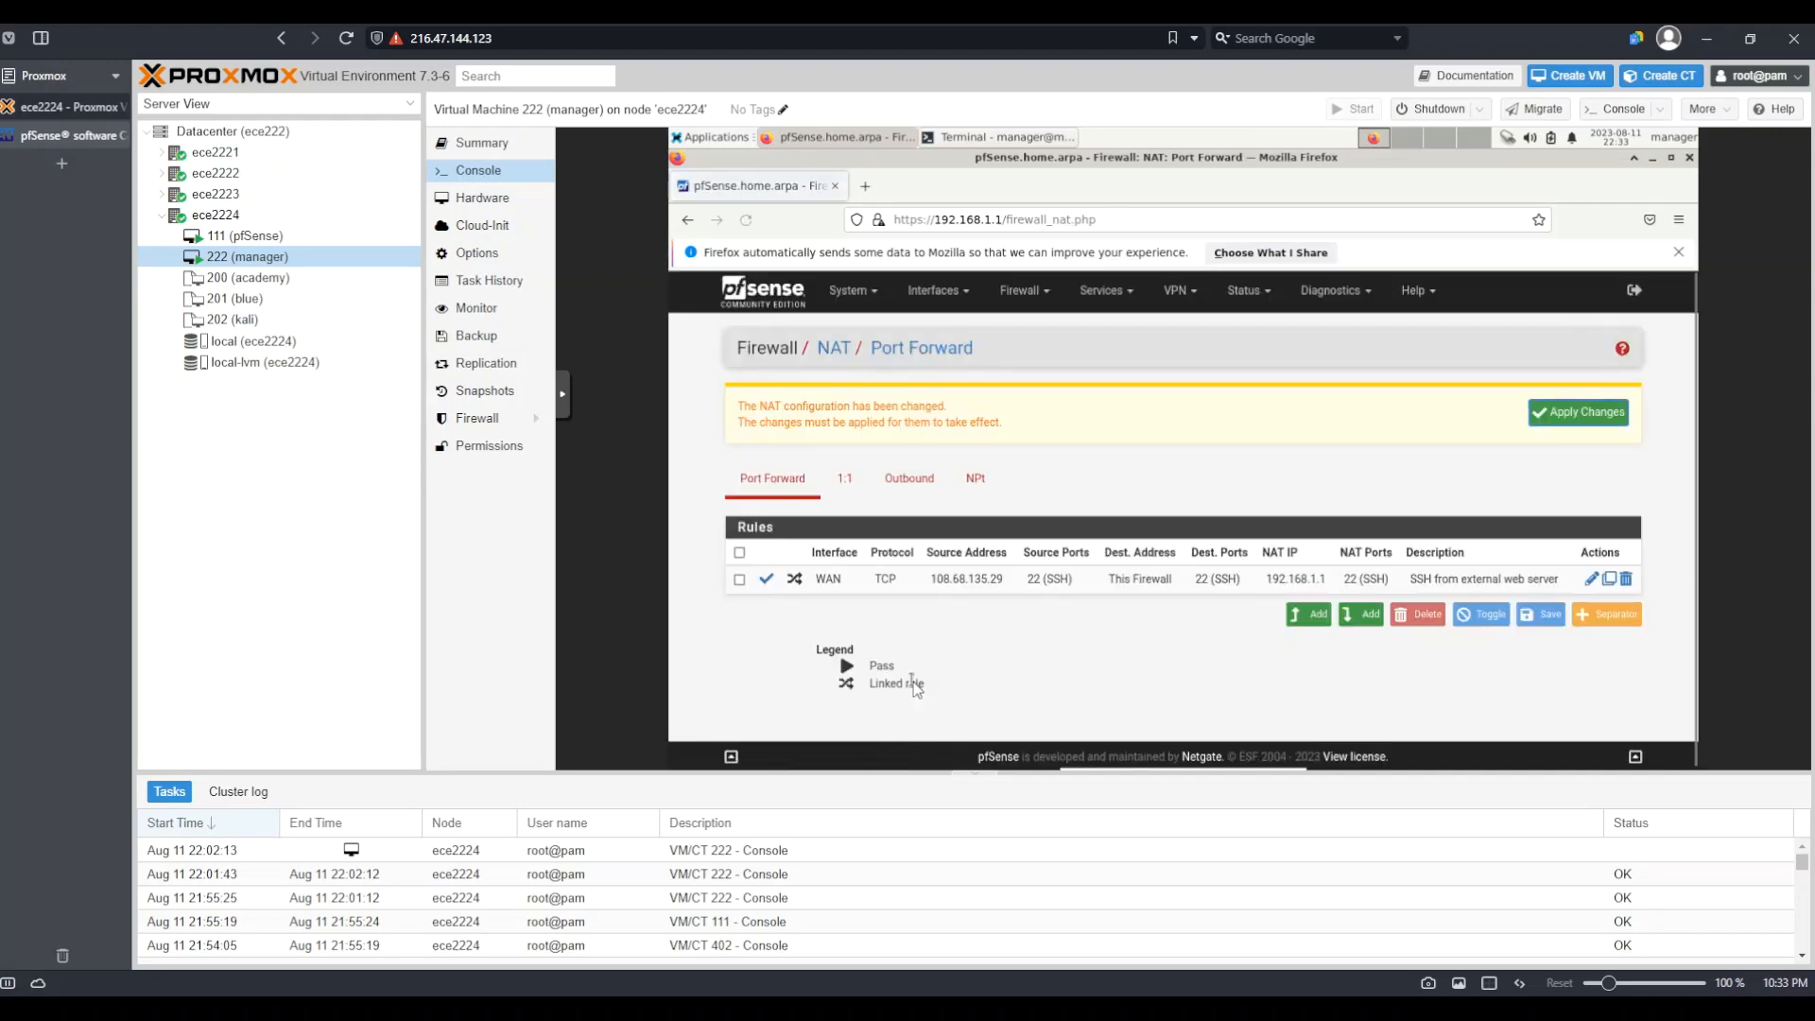
# Apply the saved SSH port-forward change to the NAT configuration
pyautogui.click(1581, 413)
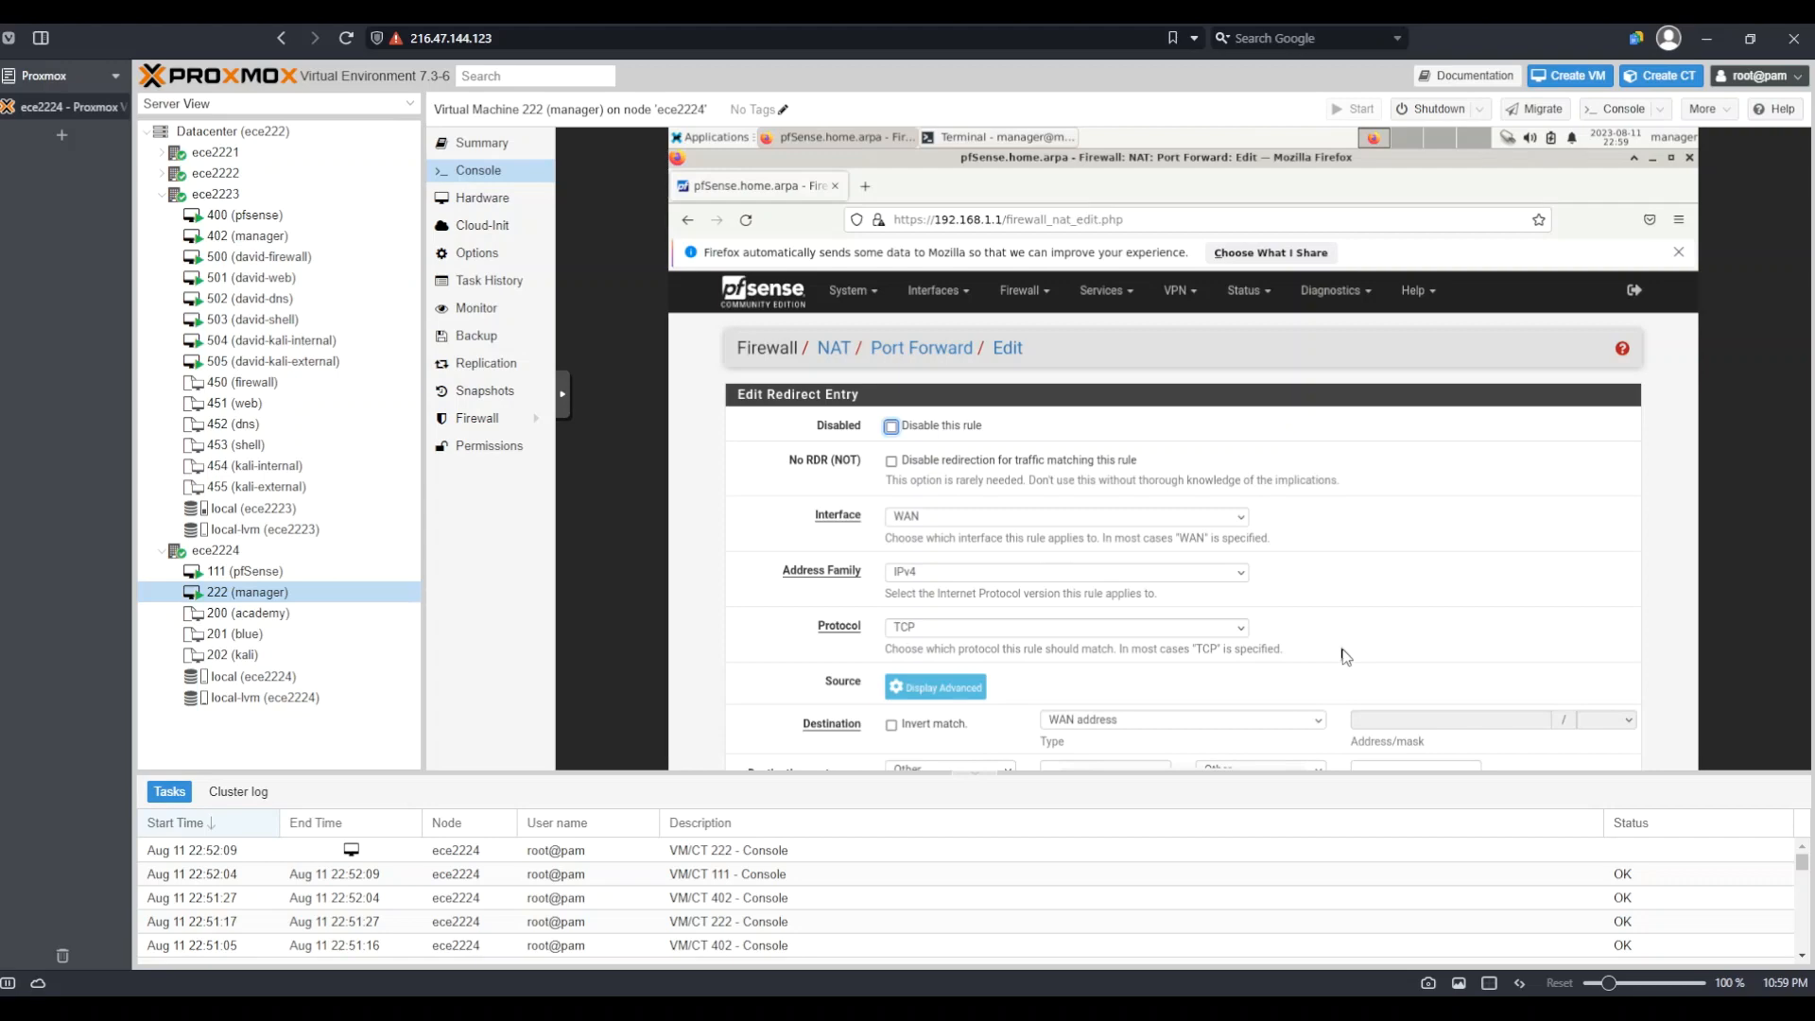
# Choose This Firewall (self) as the new rule's Destination type instead of WAN address
pyautogui.scroll(-3, 1345, 656)
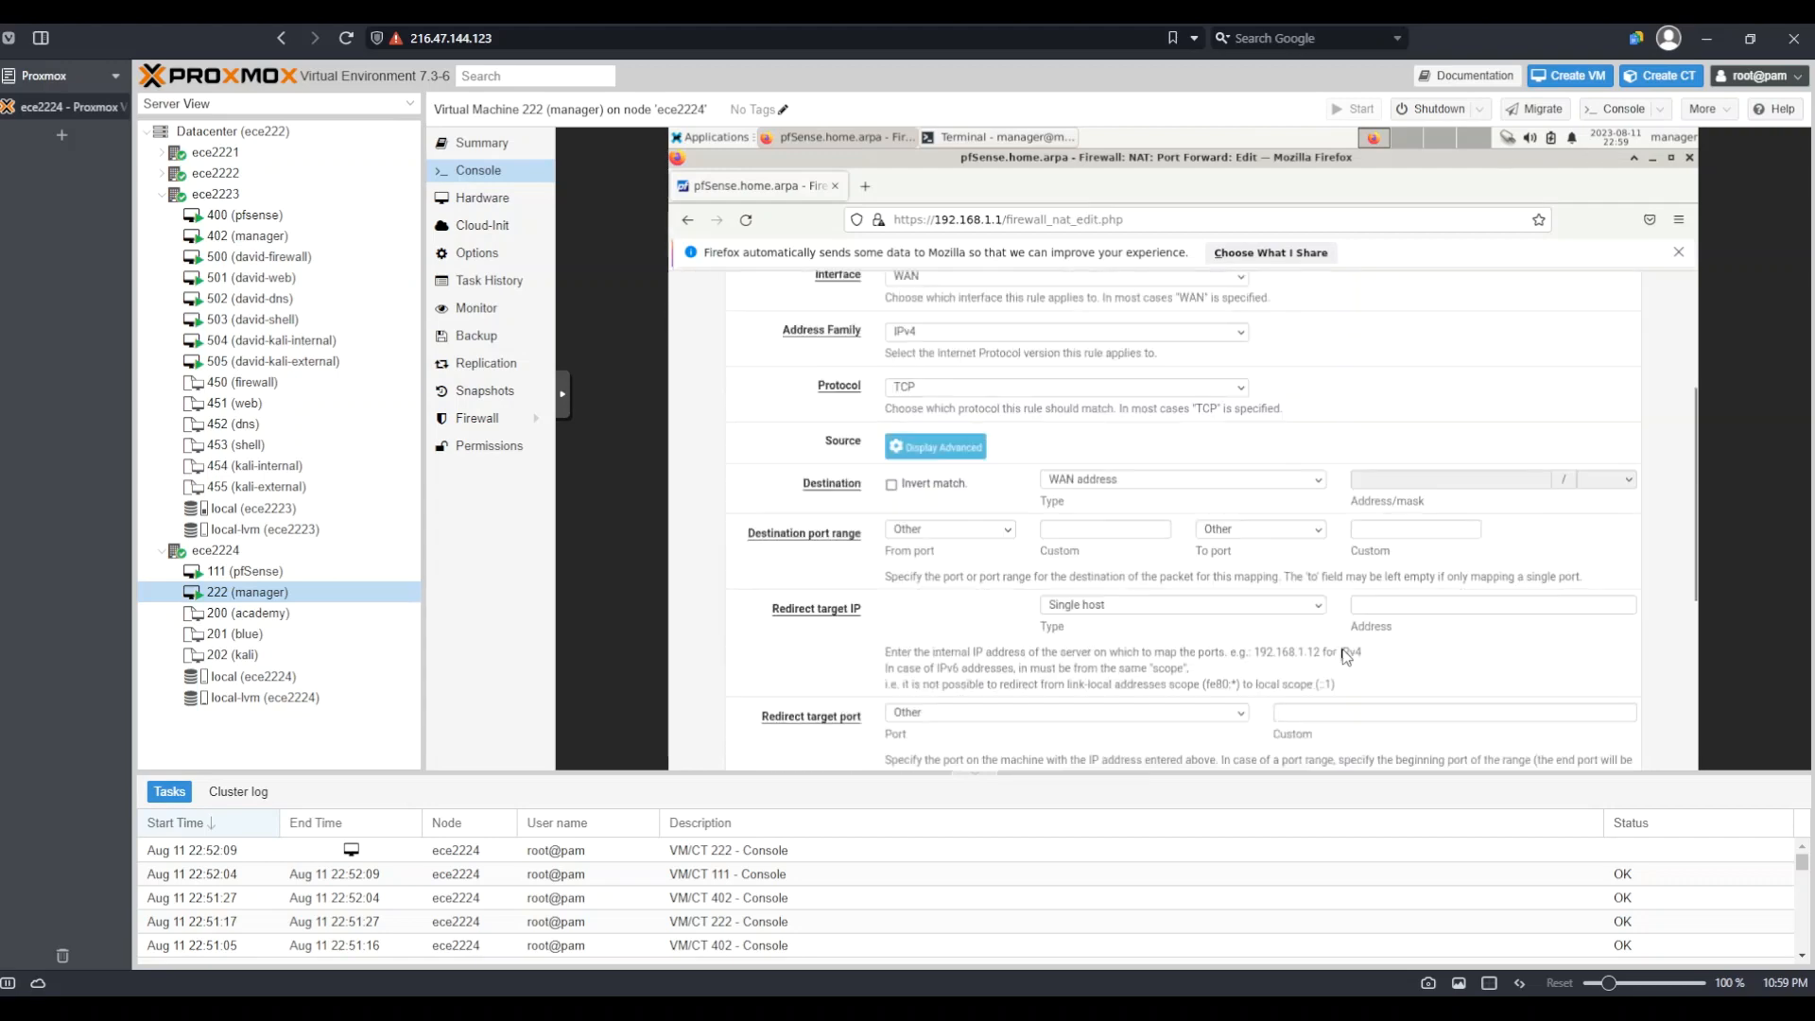
pyautogui.scroll(-1, 1345, 656)
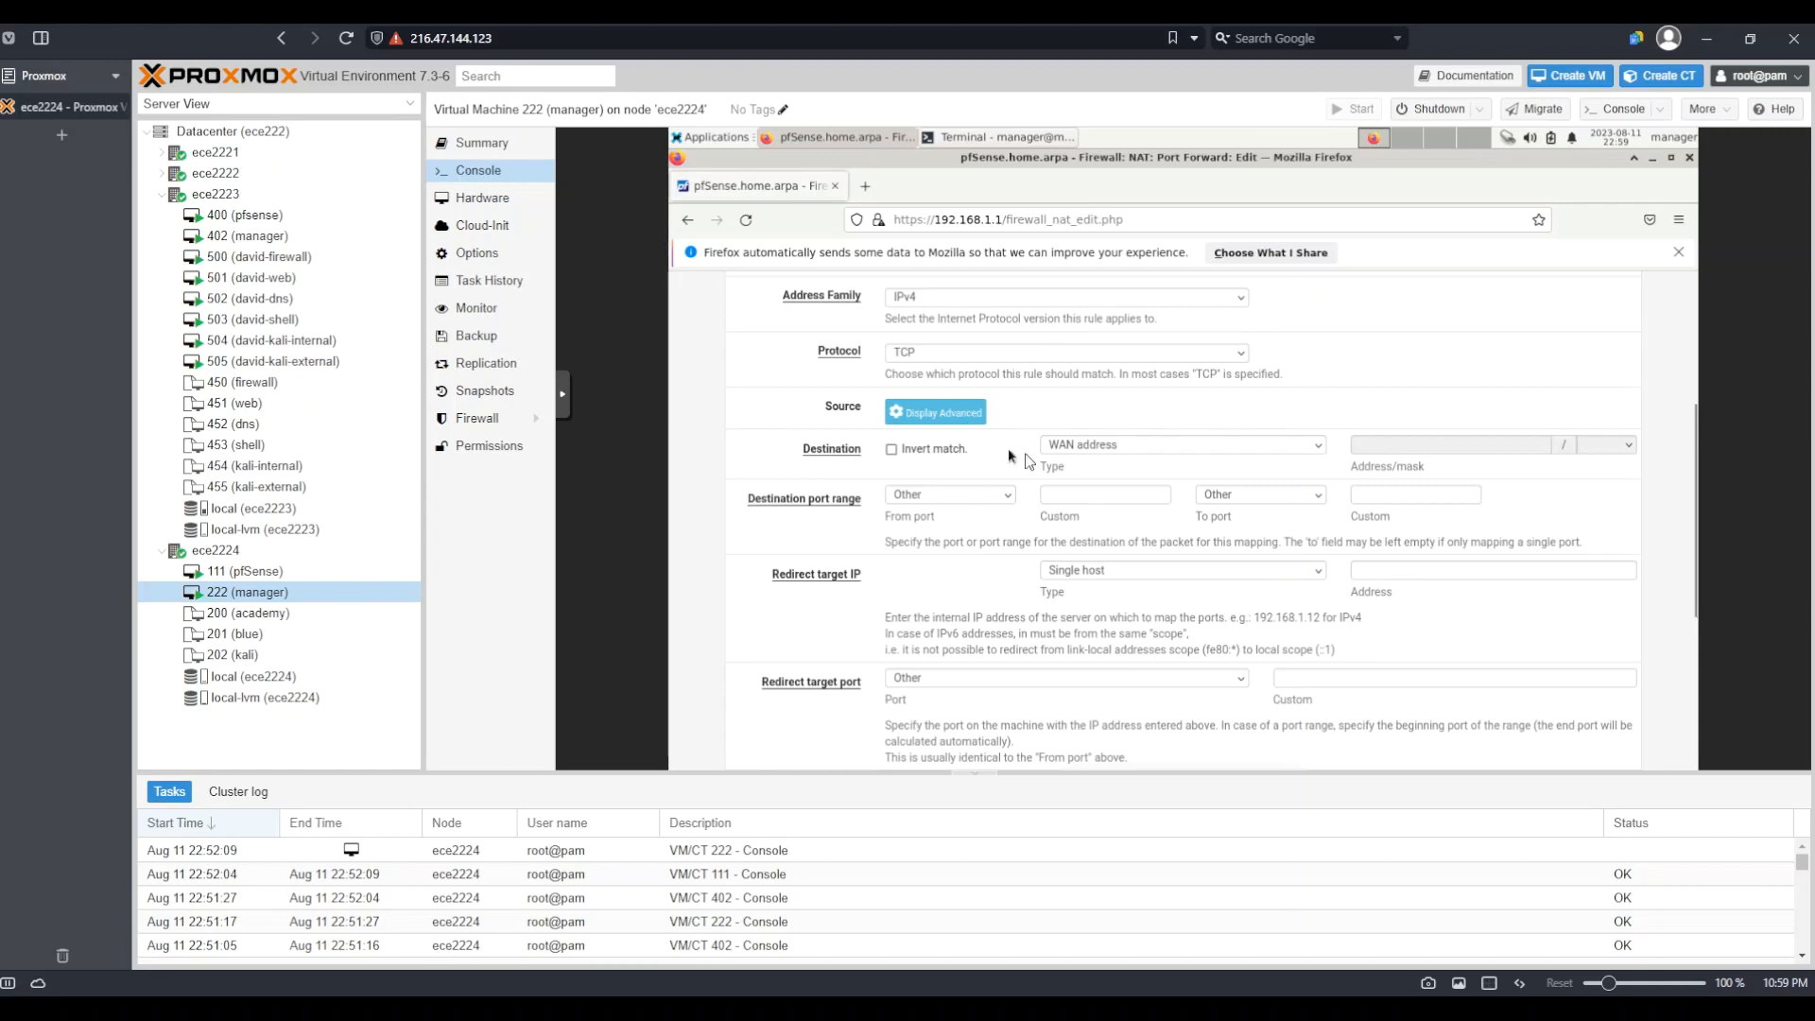
pyautogui.click(1085, 448)
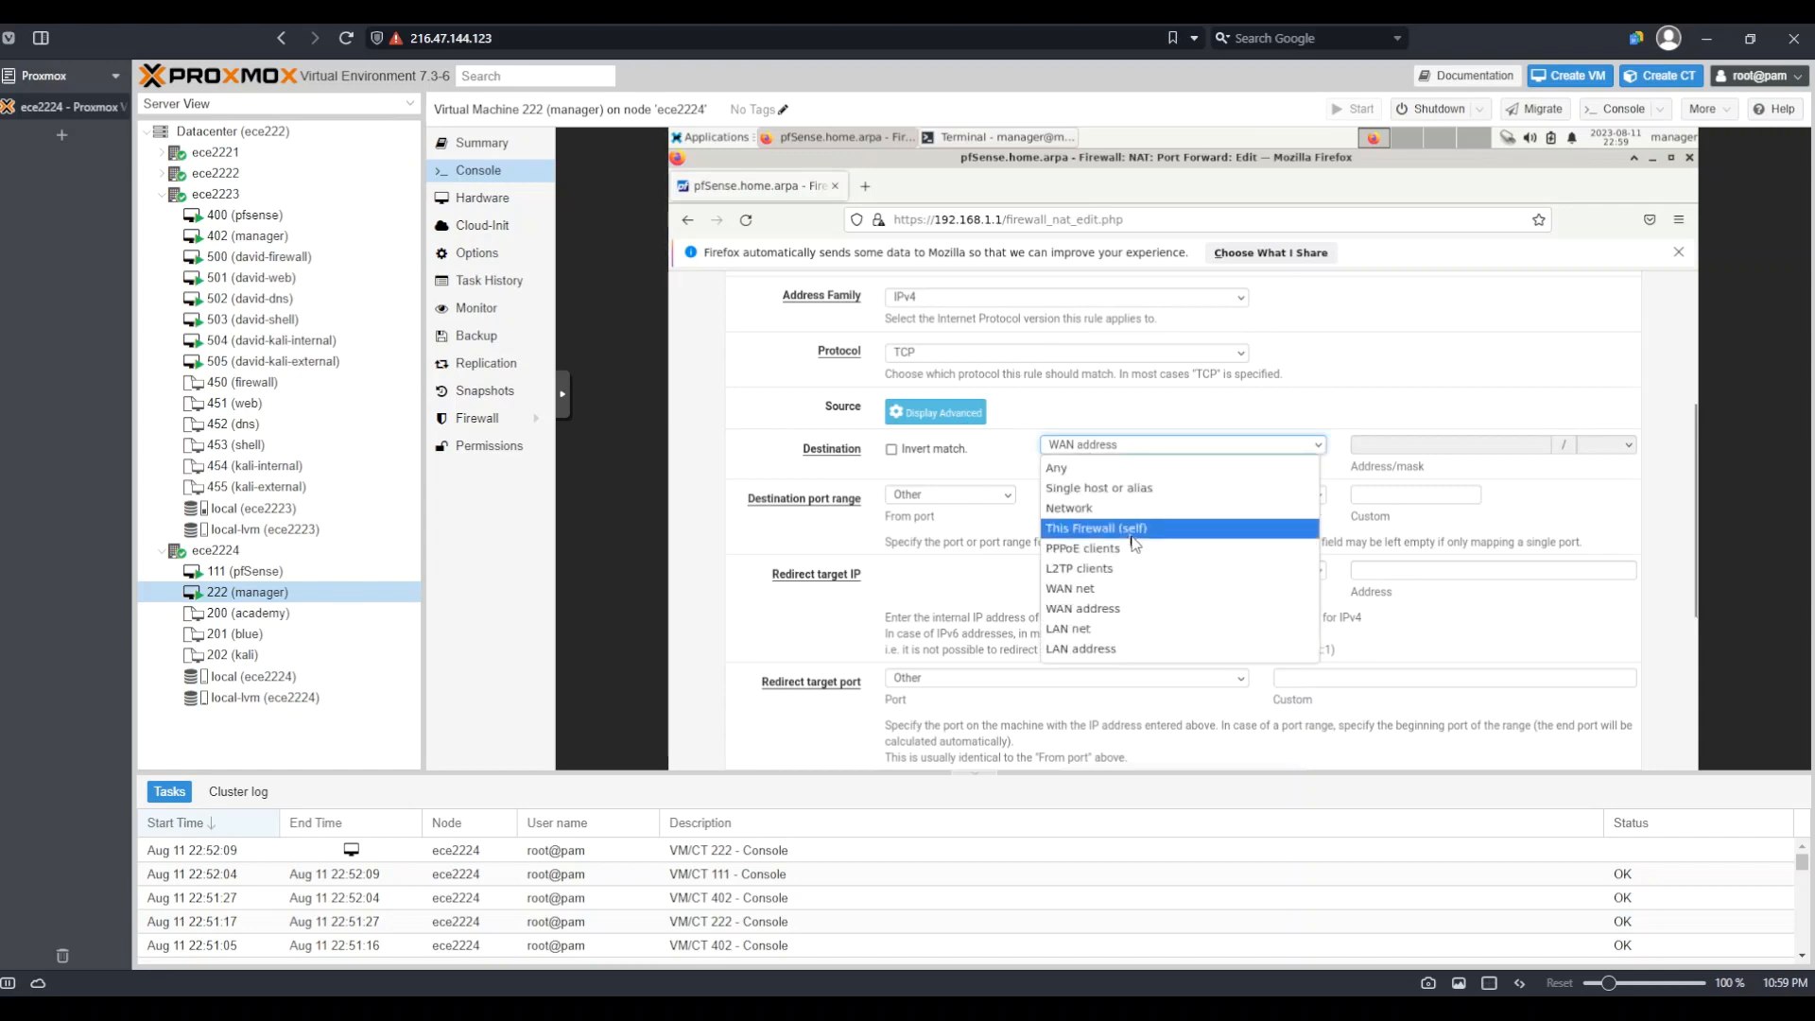
pyautogui.click(1165, 546)
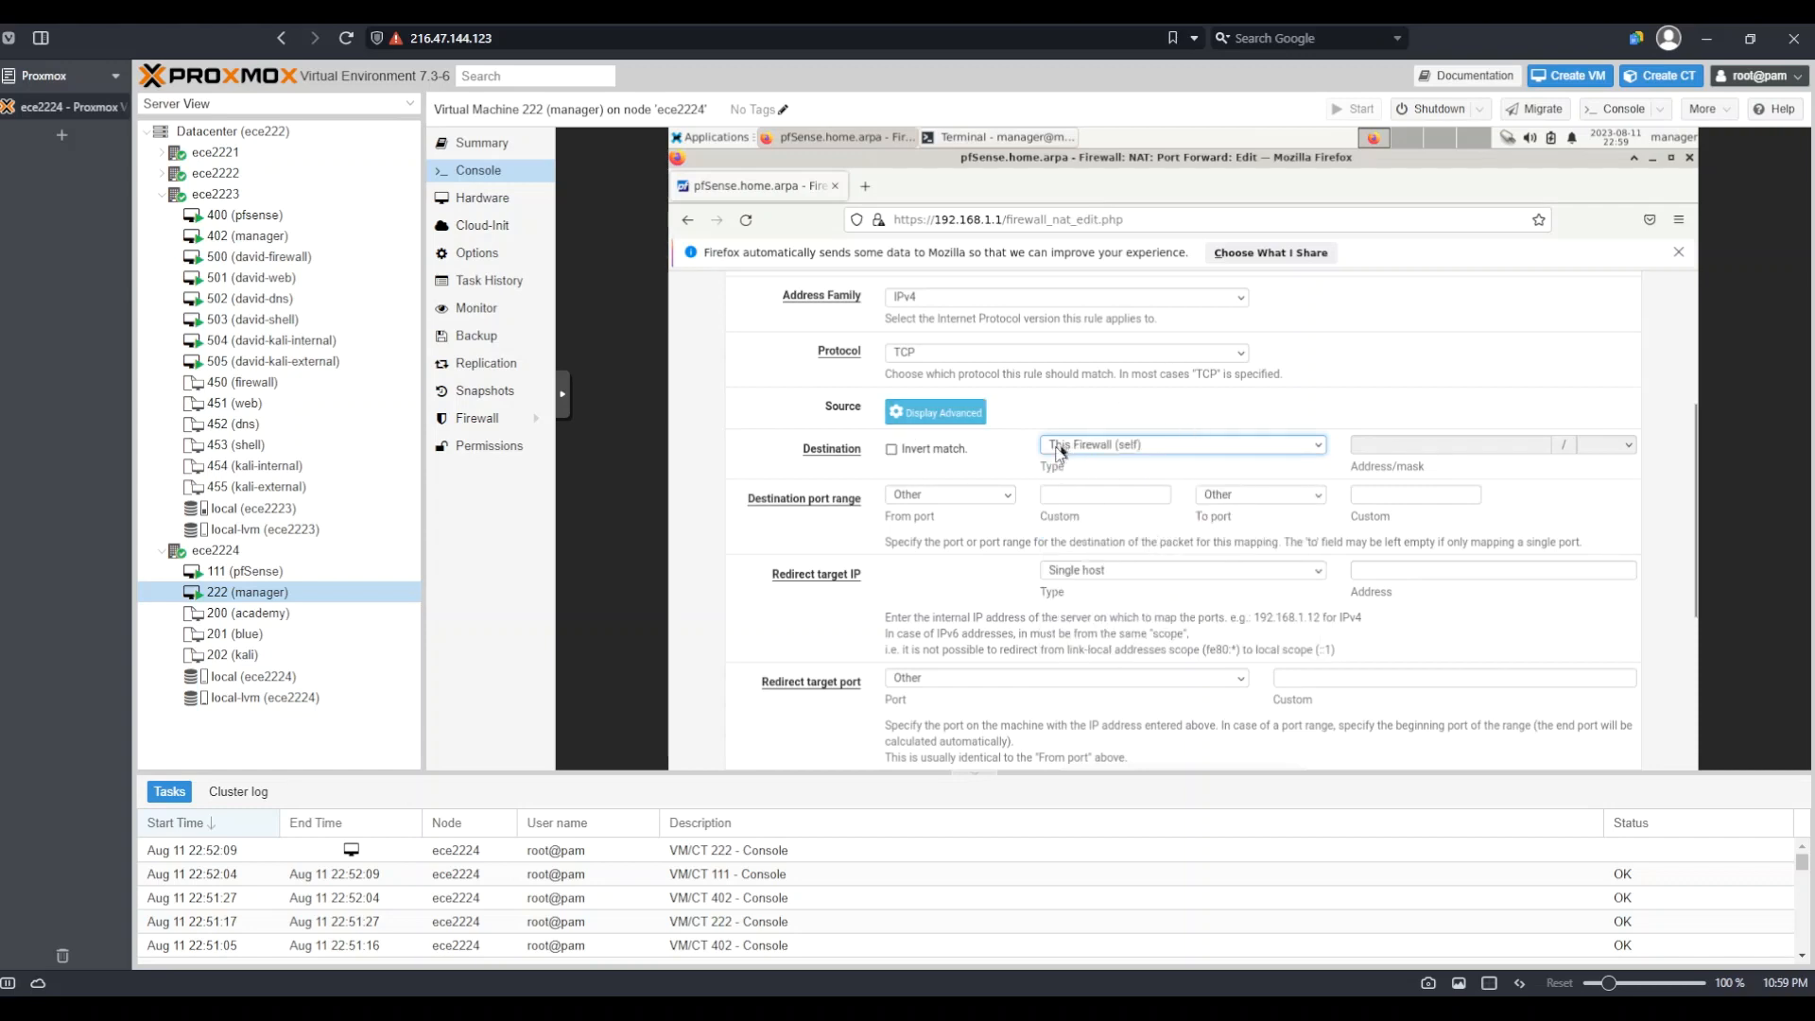
pyautogui.click(1146, 458)
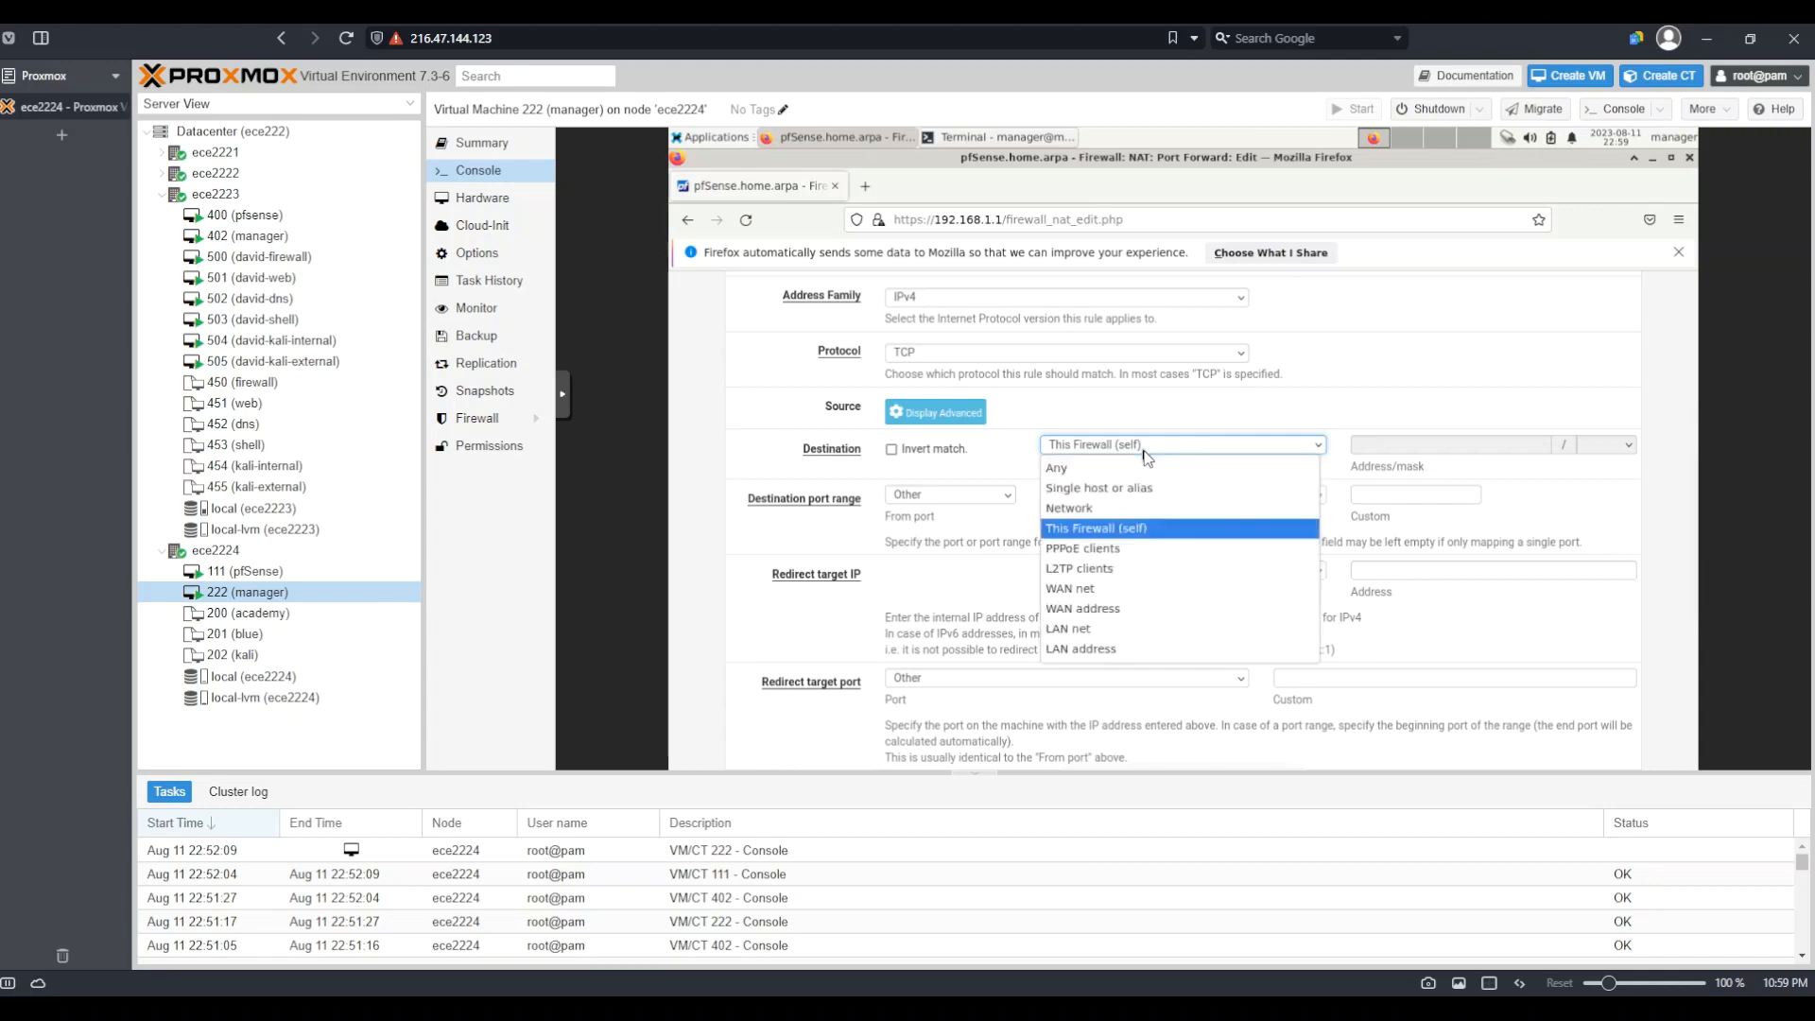
pyautogui.click(1126, 618)
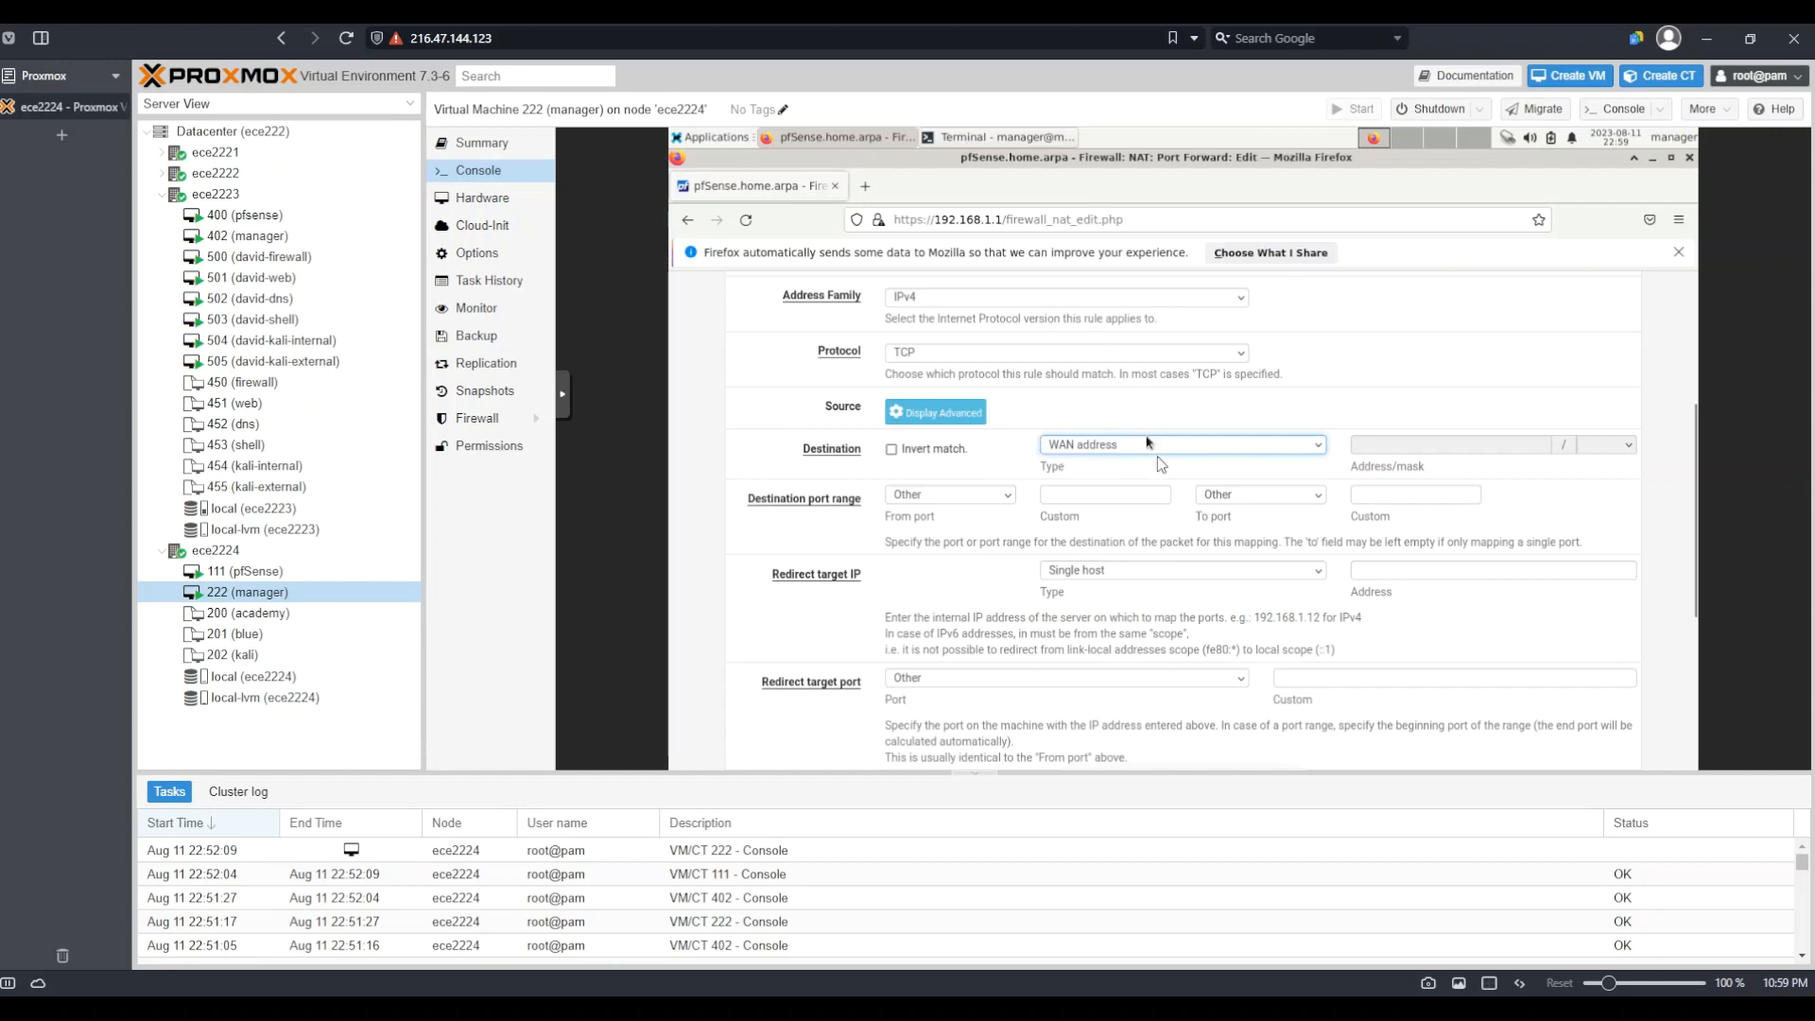
pyautogui.click(1090, 448)
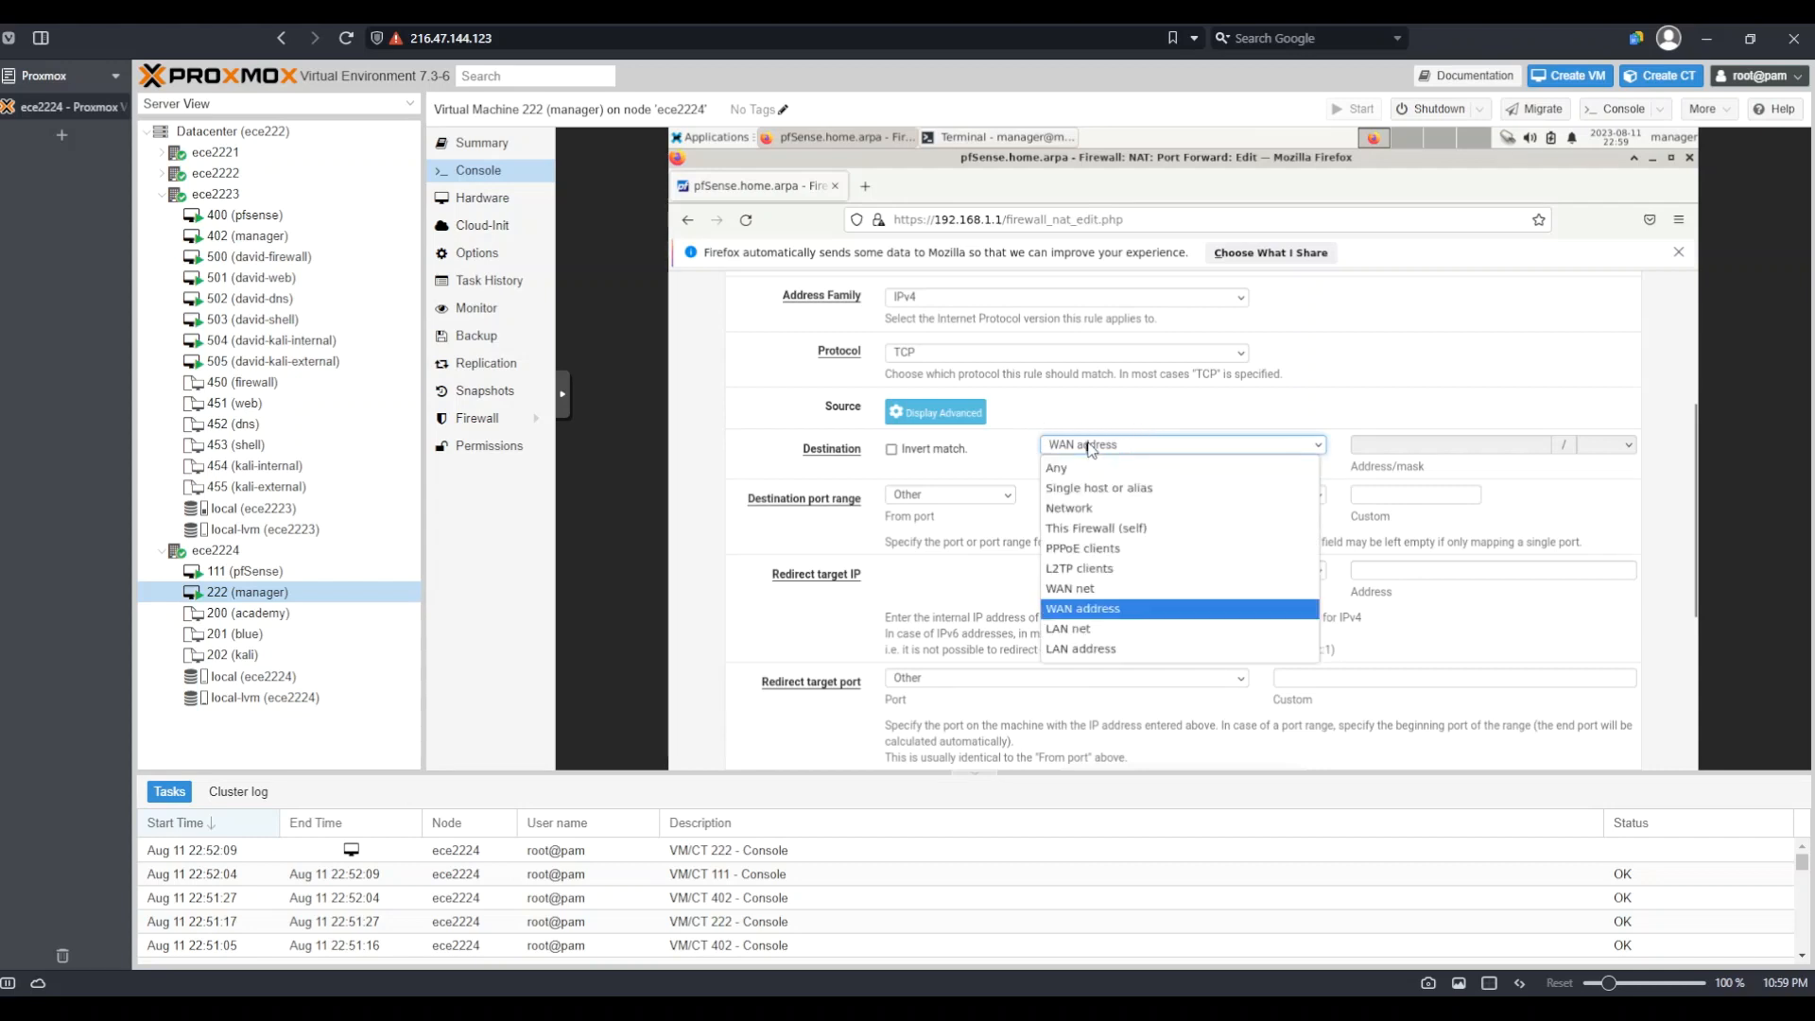
pyautogui.click(1115, 524)
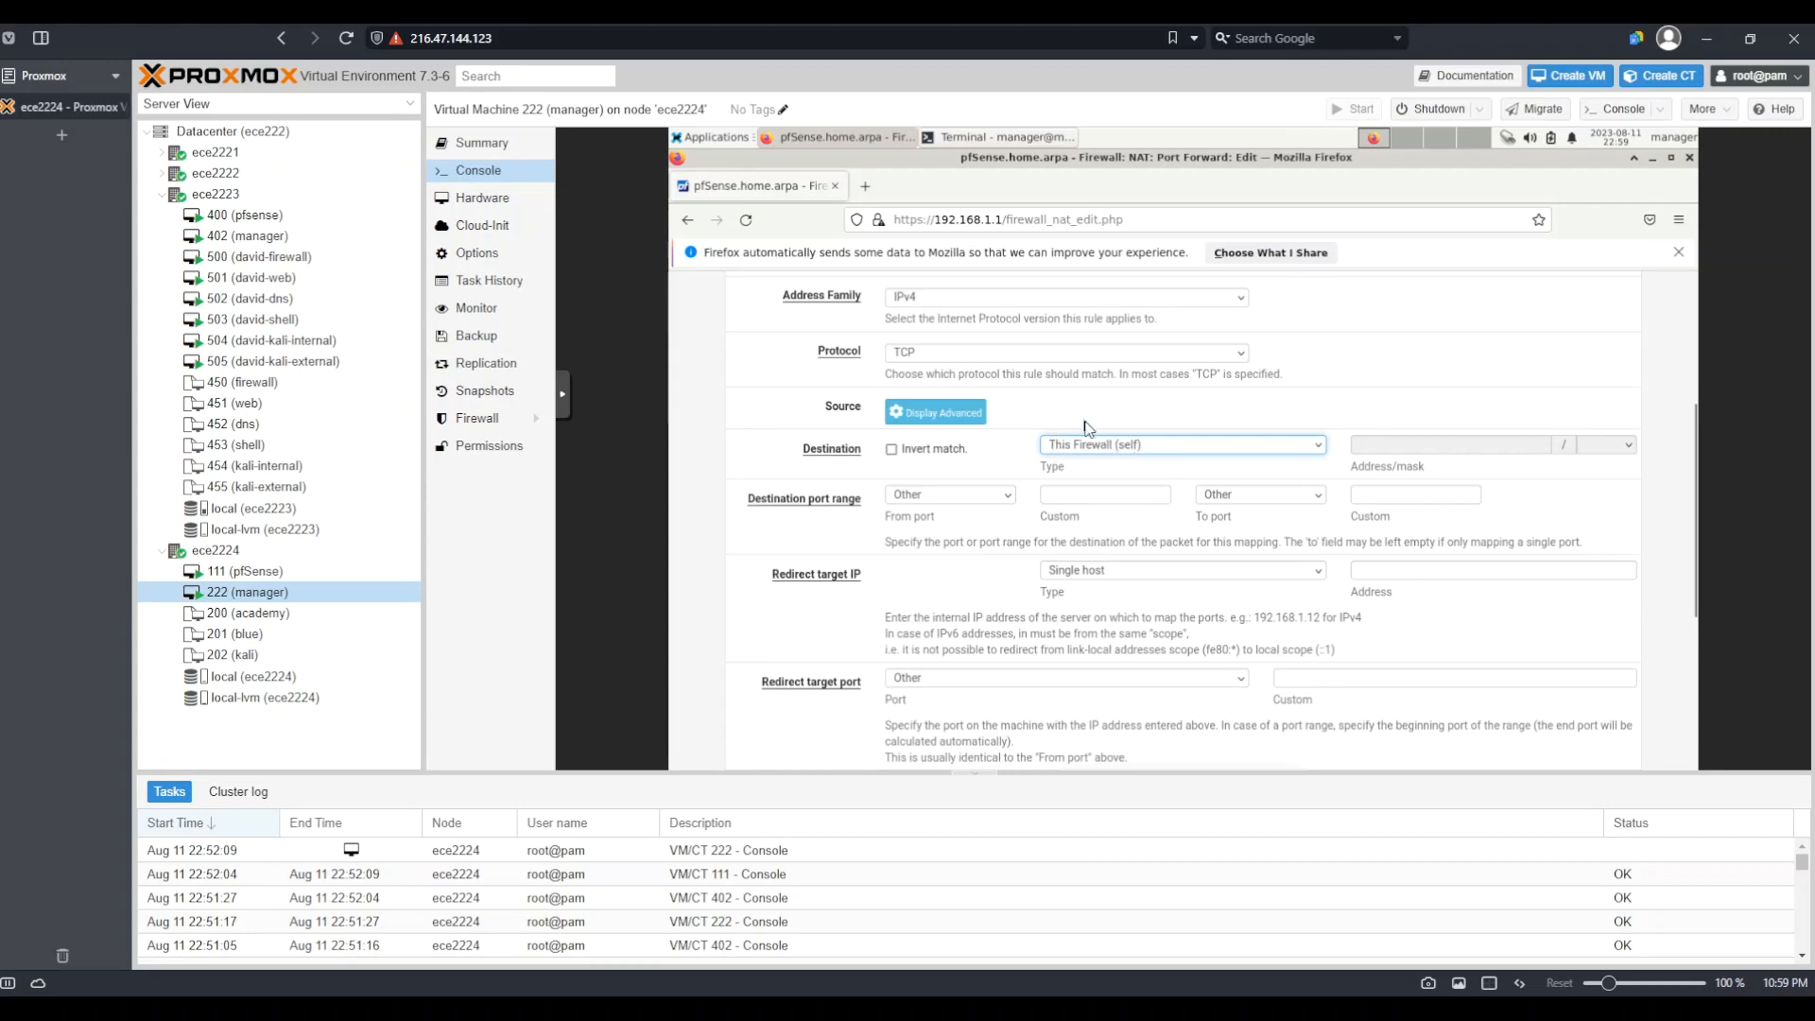
pyautogui.scroll(-2, 1087, 427)
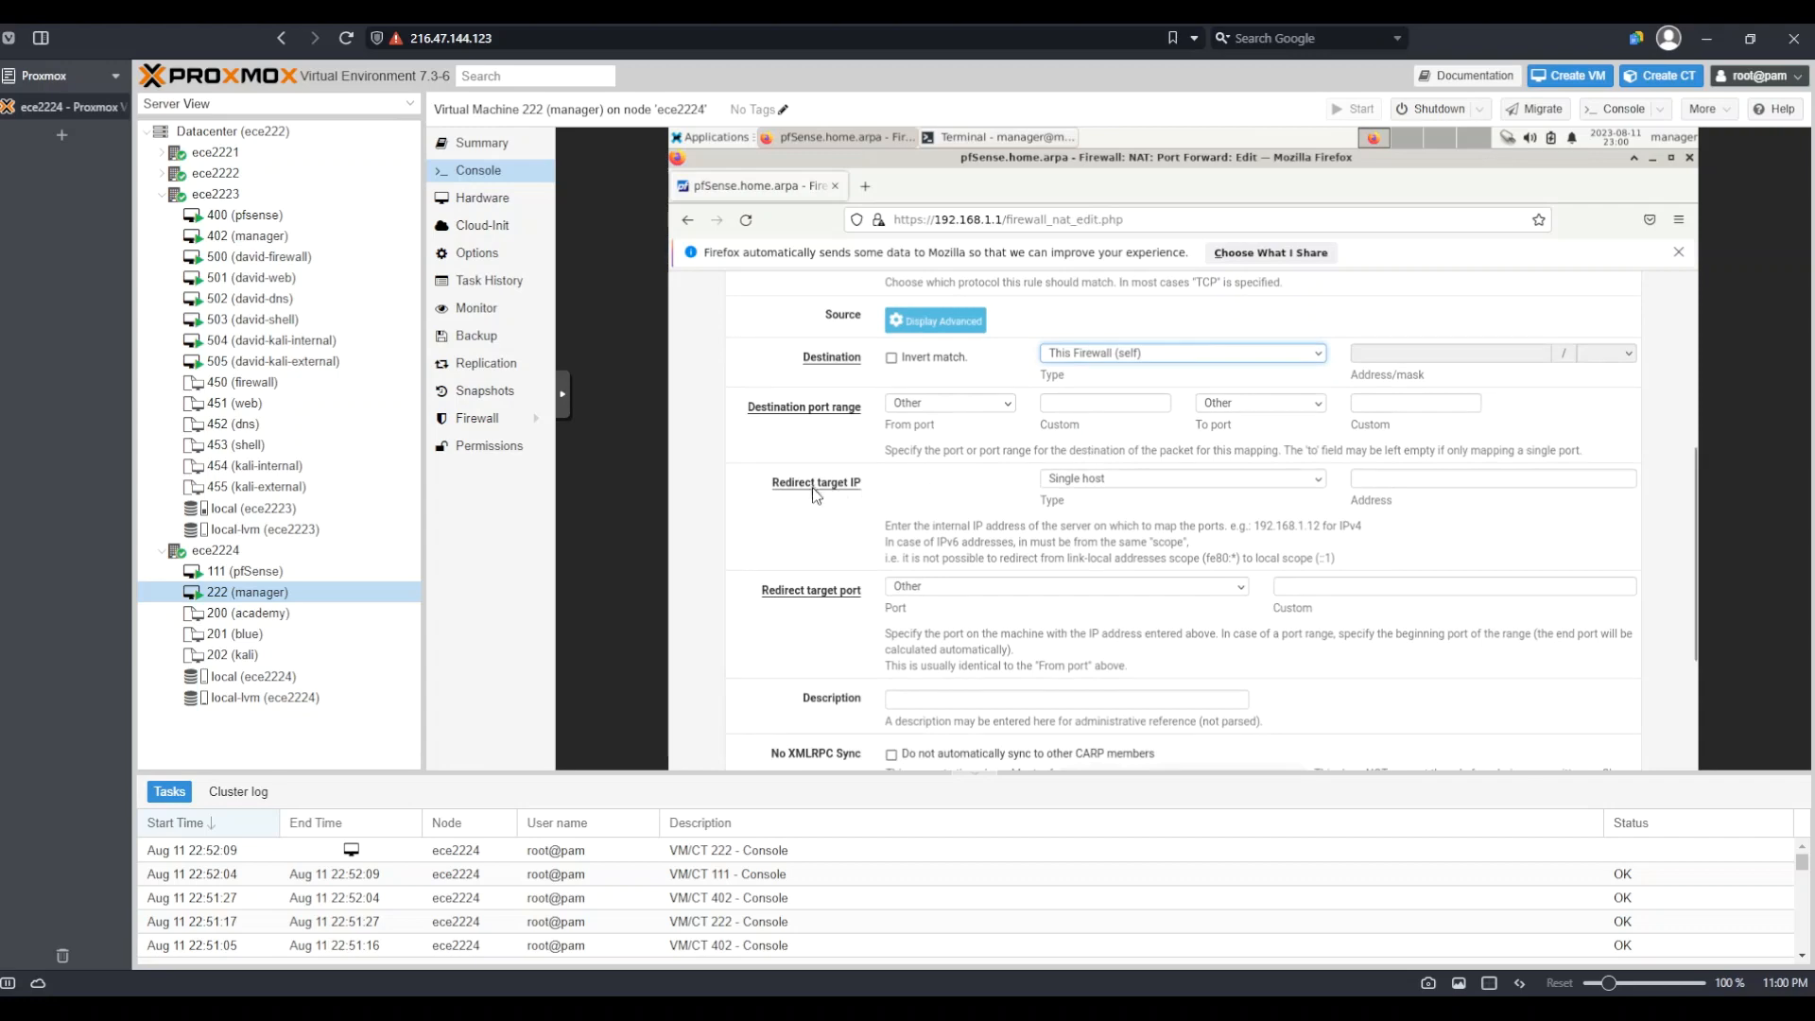
# Set the redirect target to Single host 192.168.1.1
pyautogui.click(1389, 478)
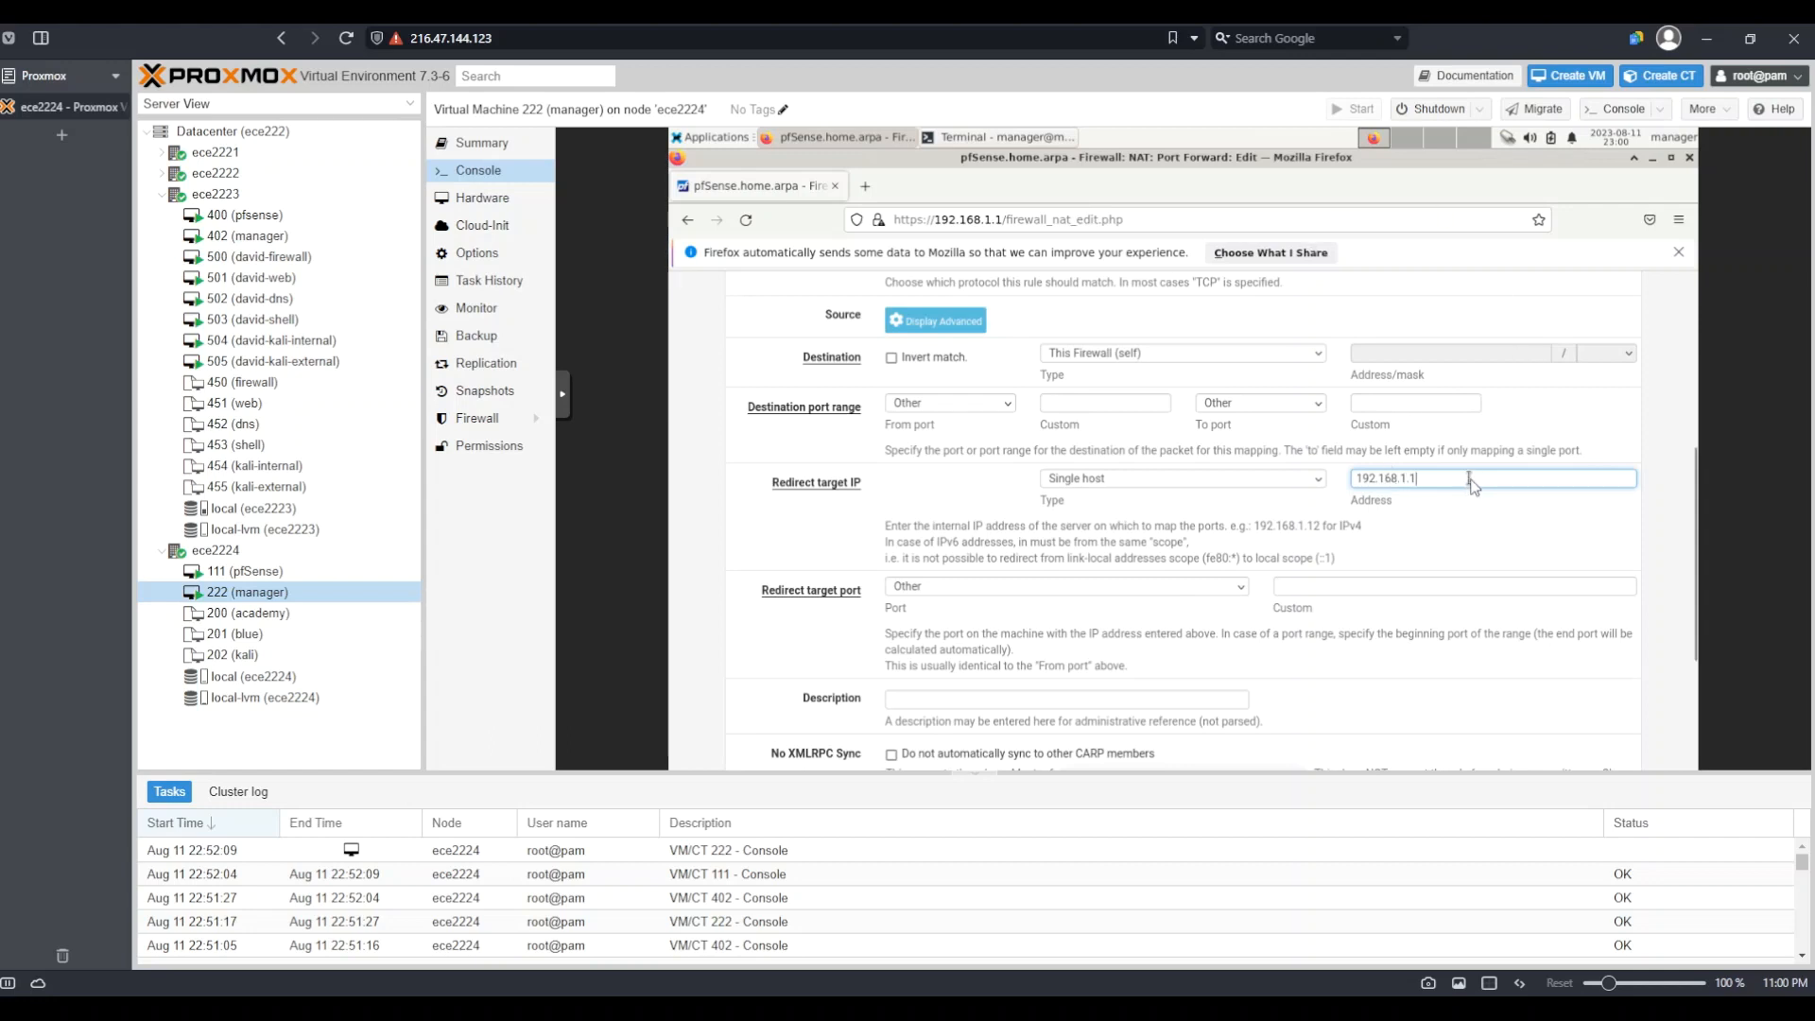
pyautogui.click(1180, 480)
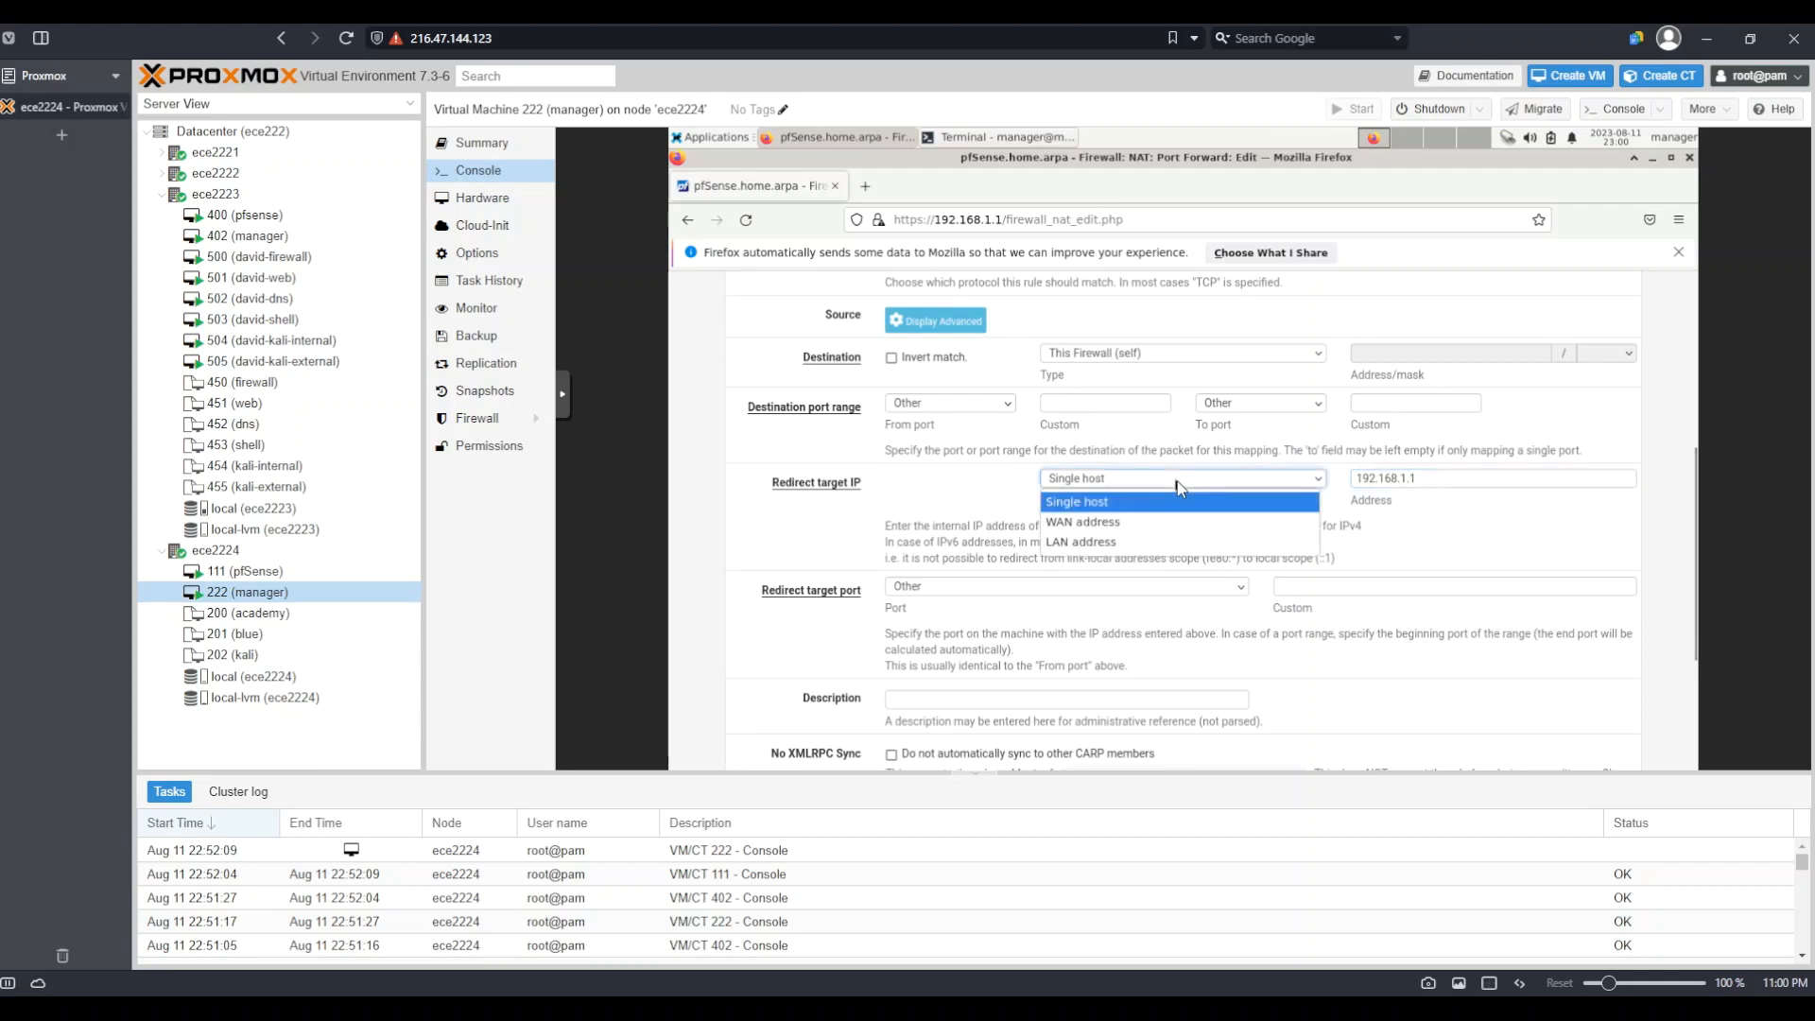
pyautogui.click(1099, 547)
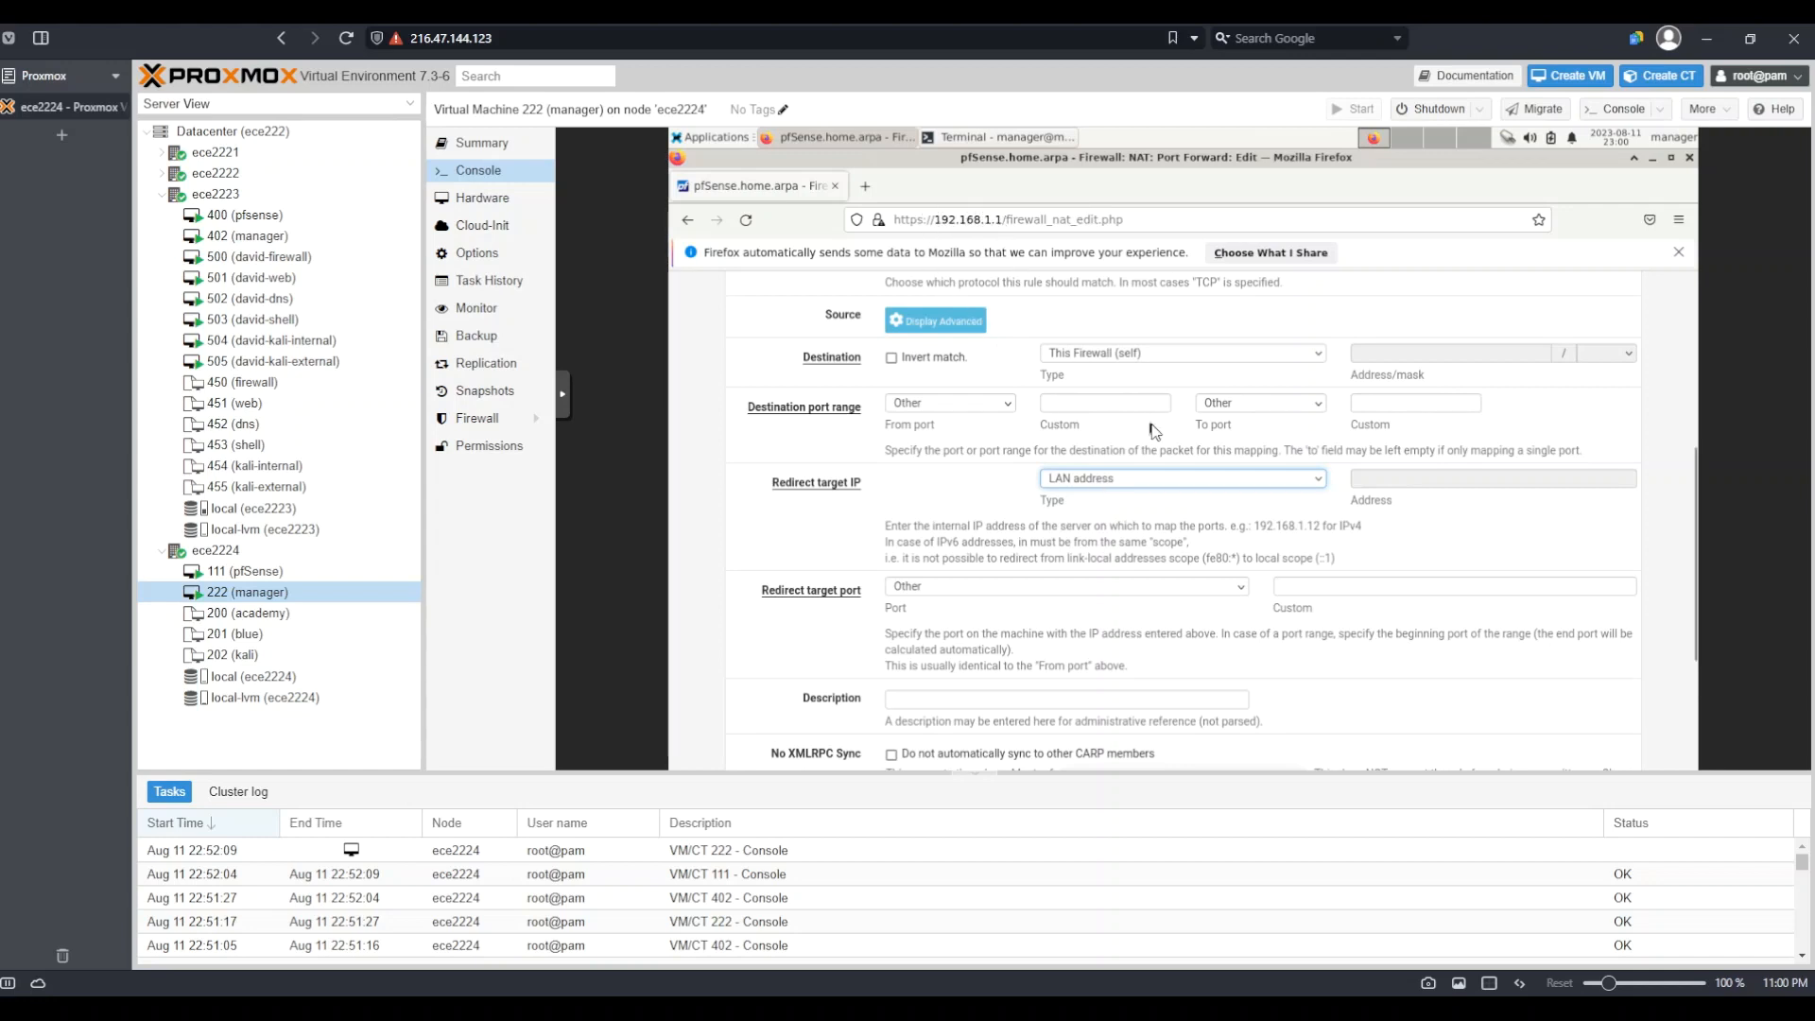
pyautogui.click(1164, 486)
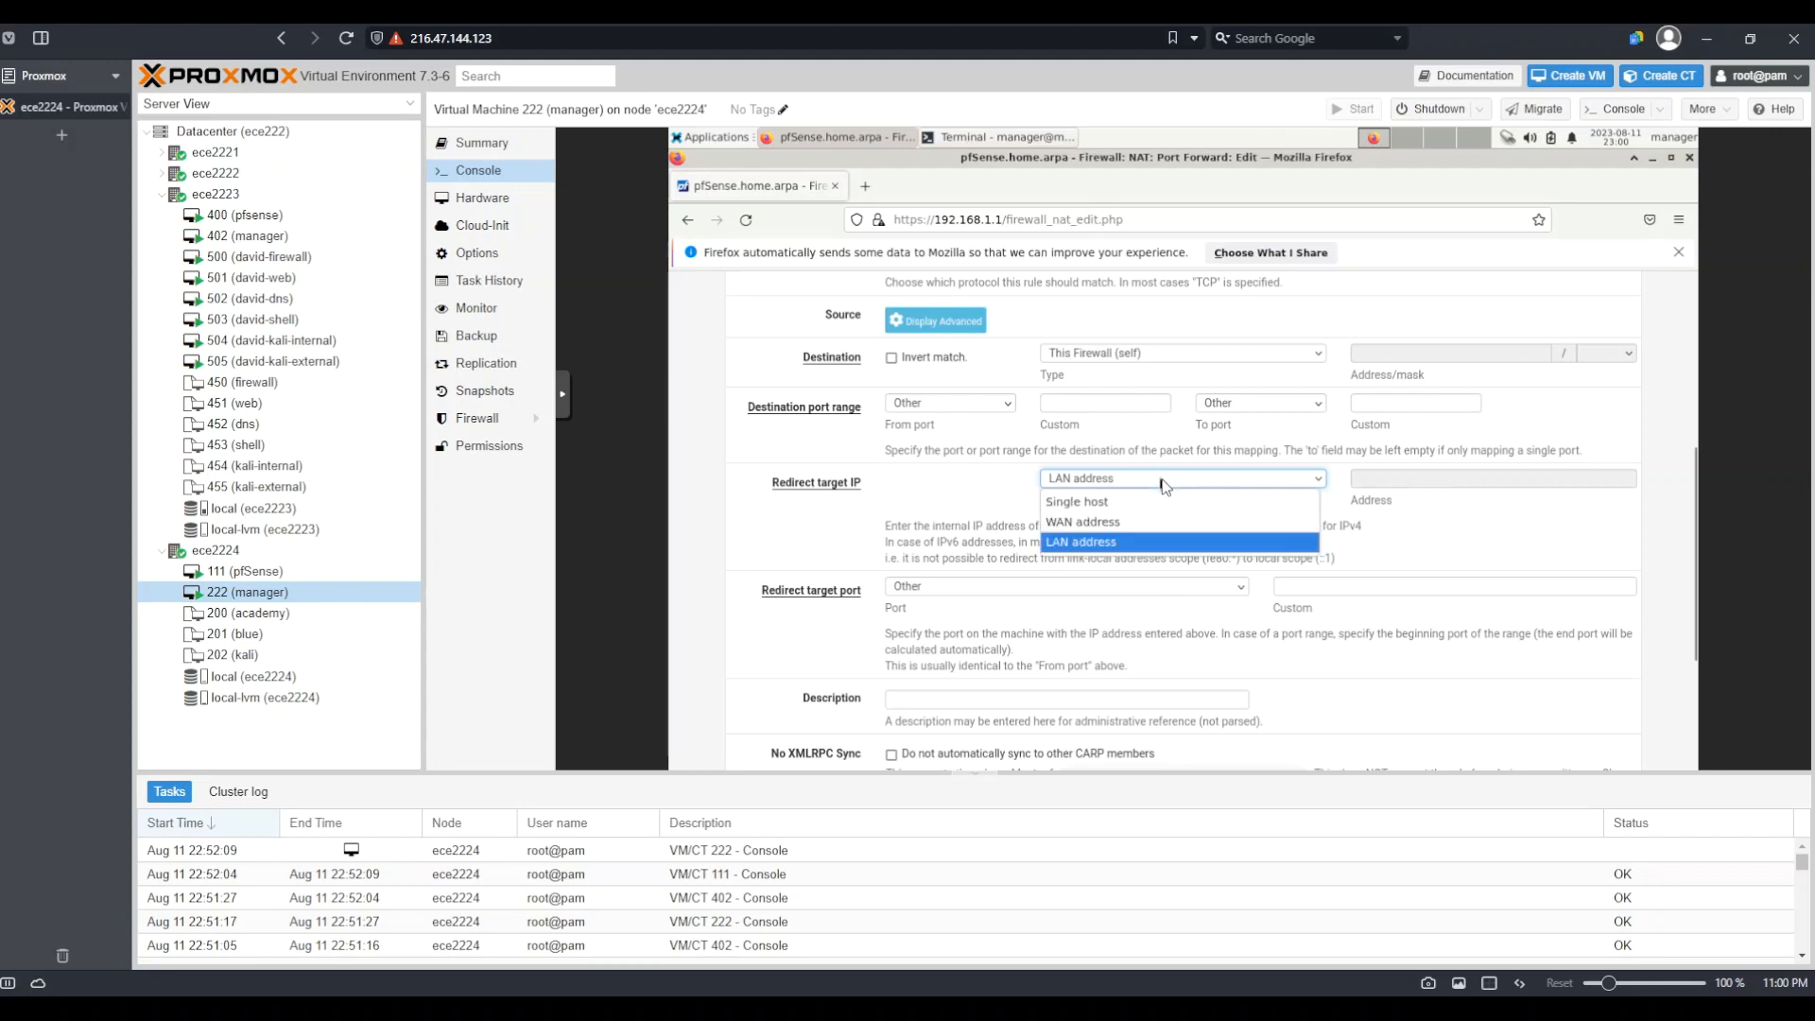
pyautogui.click(1108, 501)
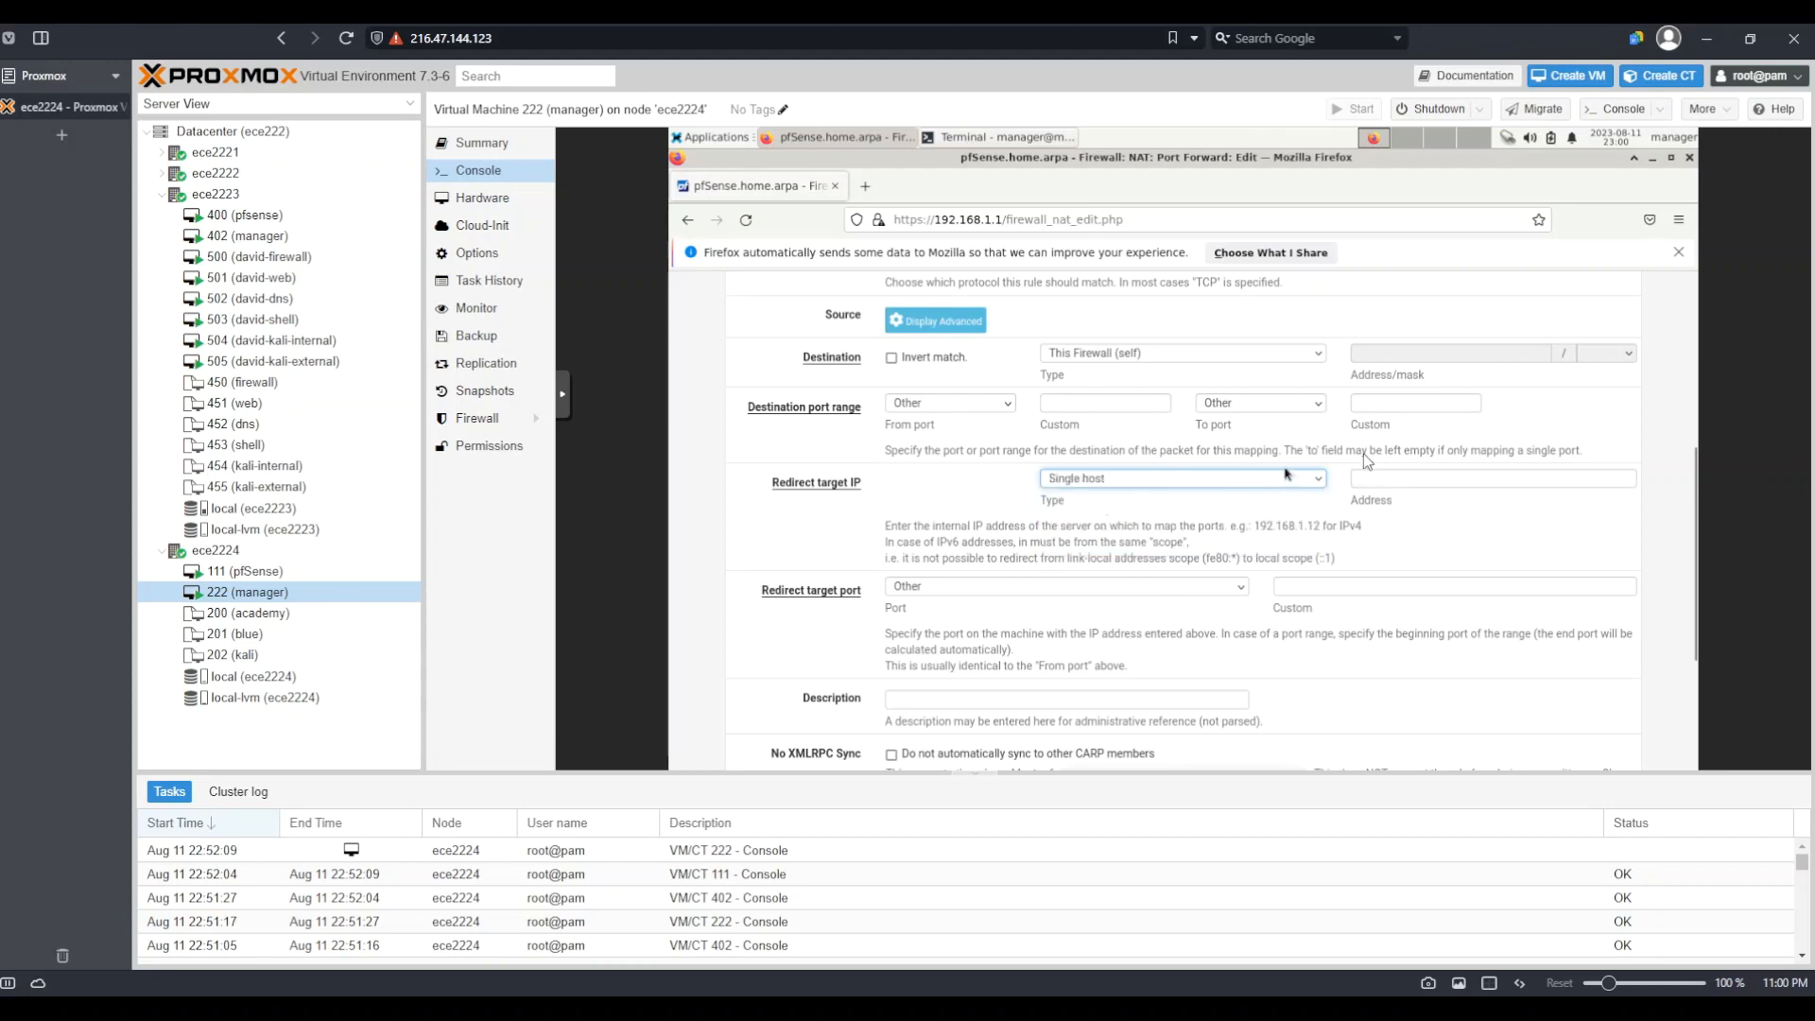
pyautogui.click(1403, 478)
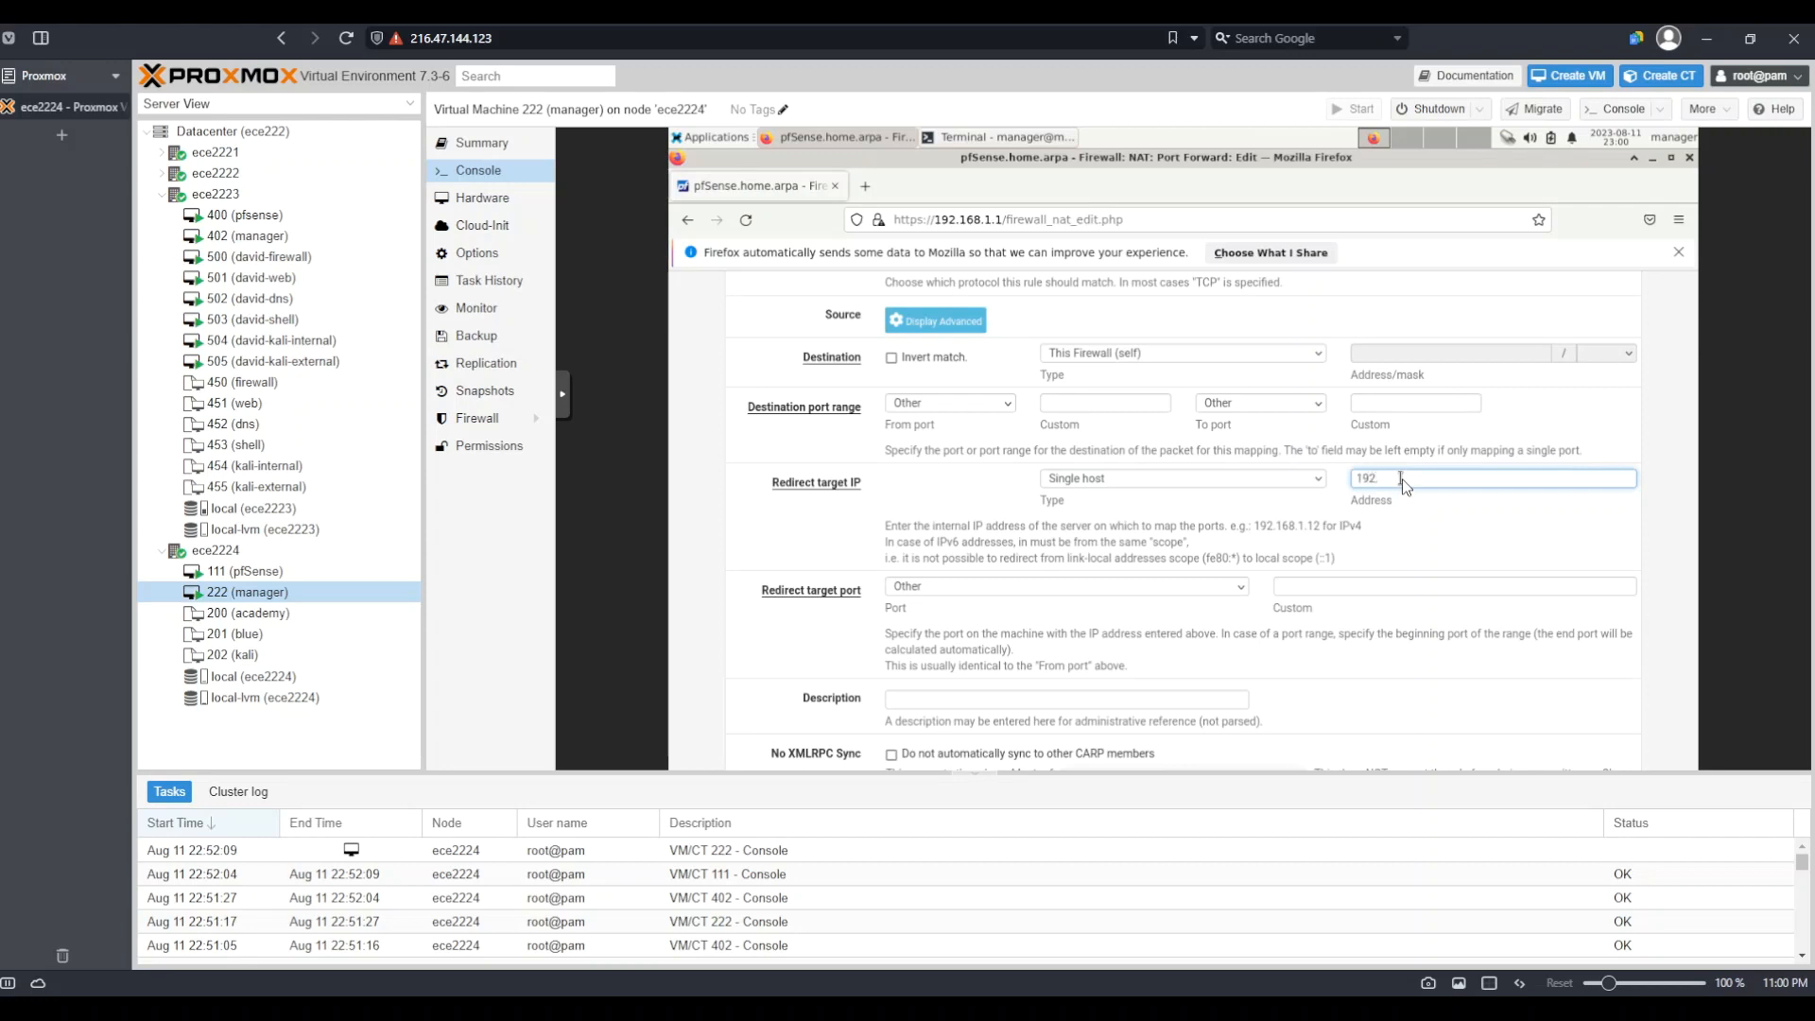
pyautogui.write('192.168.1.1')
# Change the destination to WAN address and the redirect target to LAN address
pyautogui.click(1119, 356)
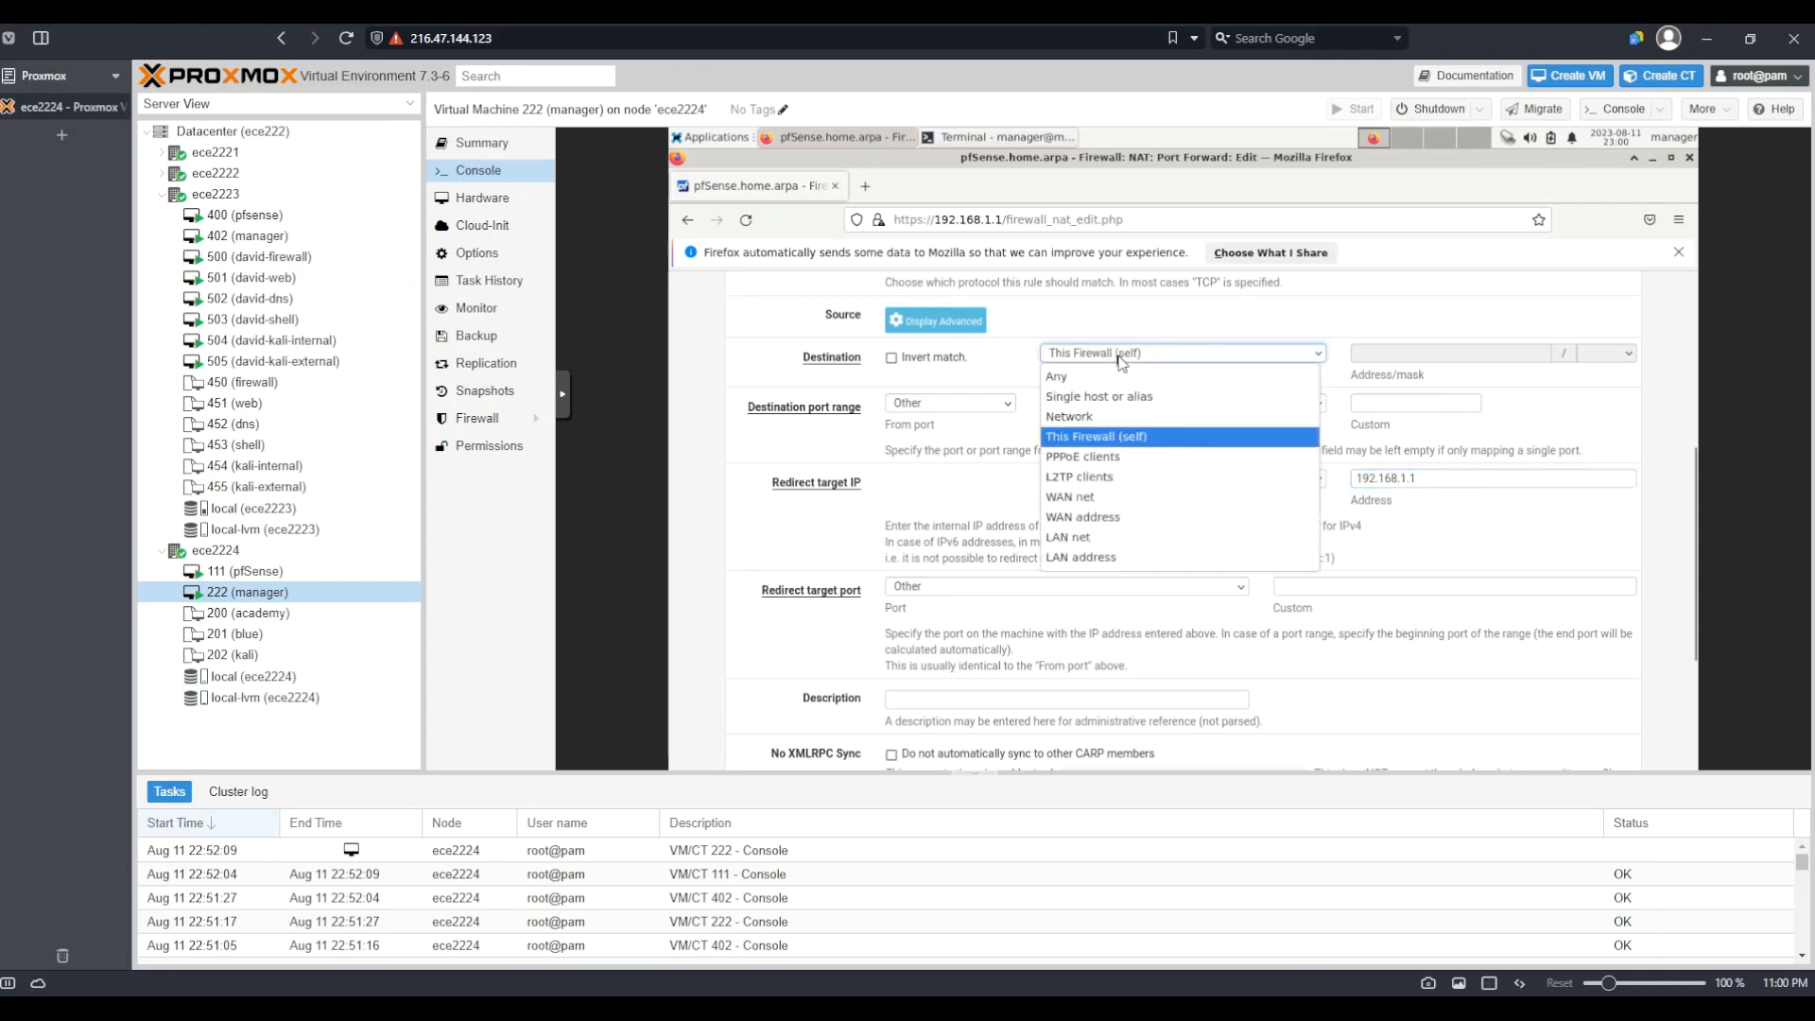
pyautogui.click(1114, 533)
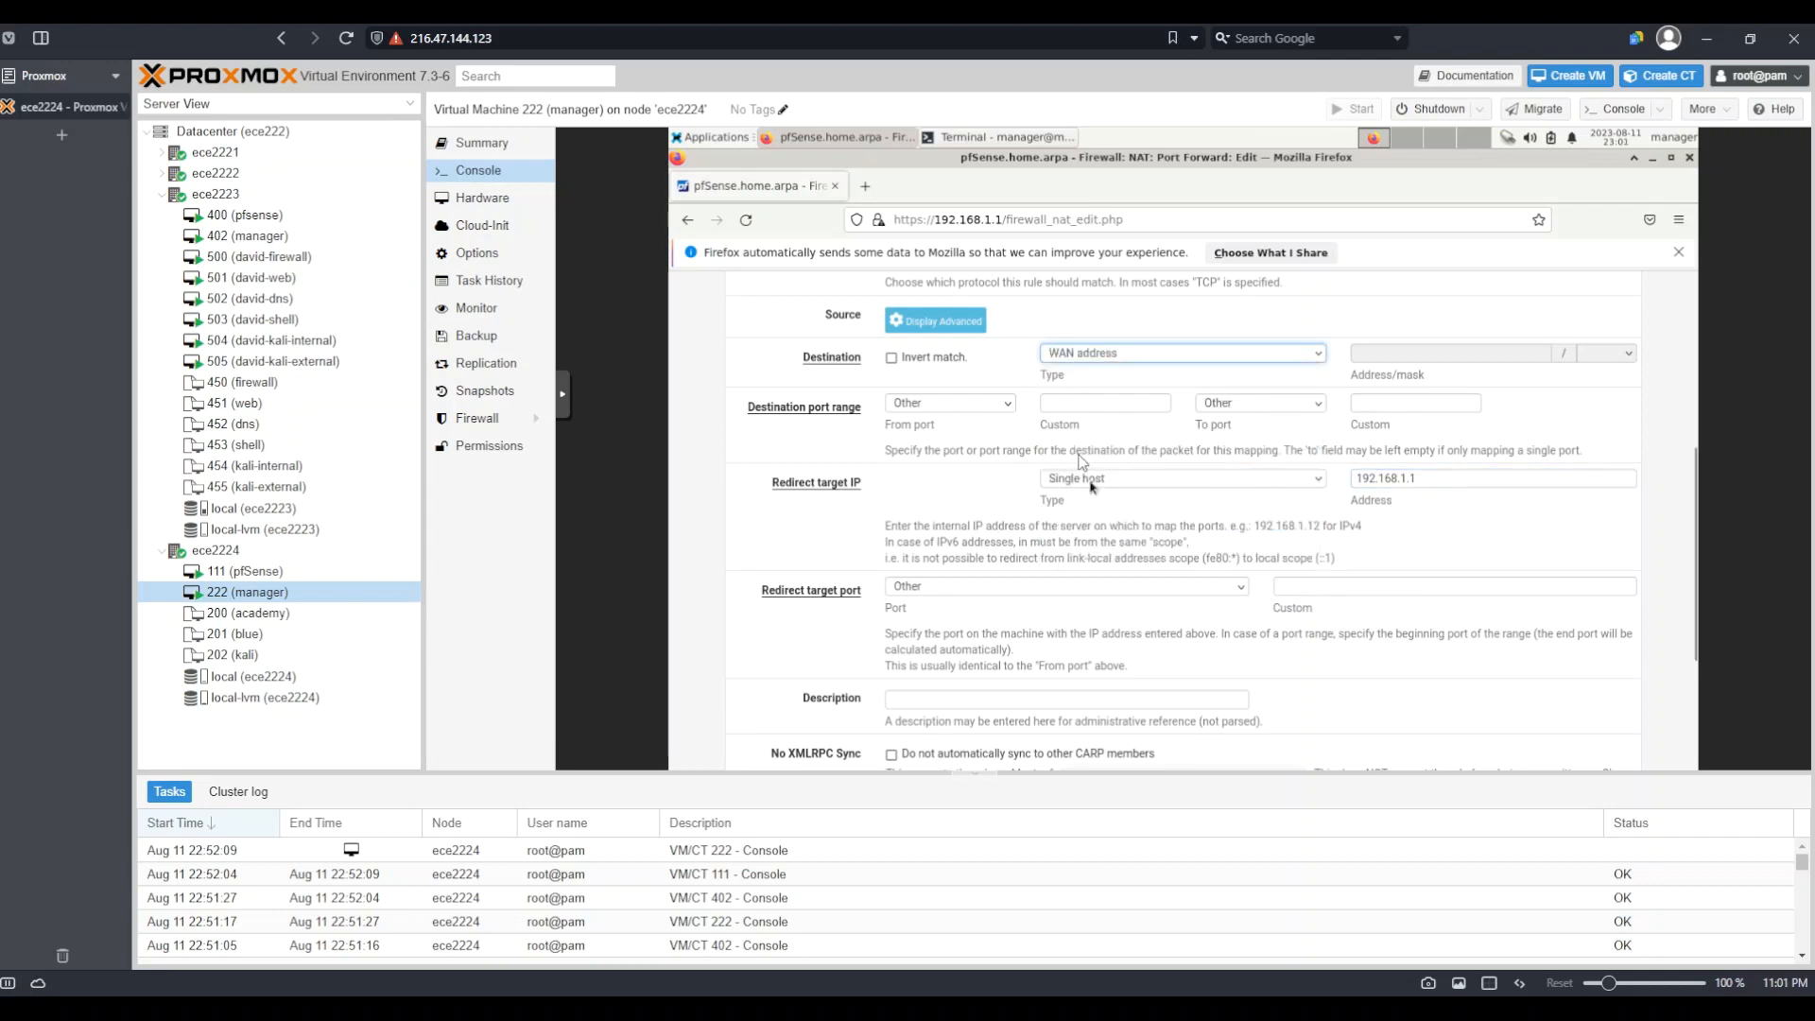
pyautogui.click(1082, 479)
pyautogui.click(1100, 543)
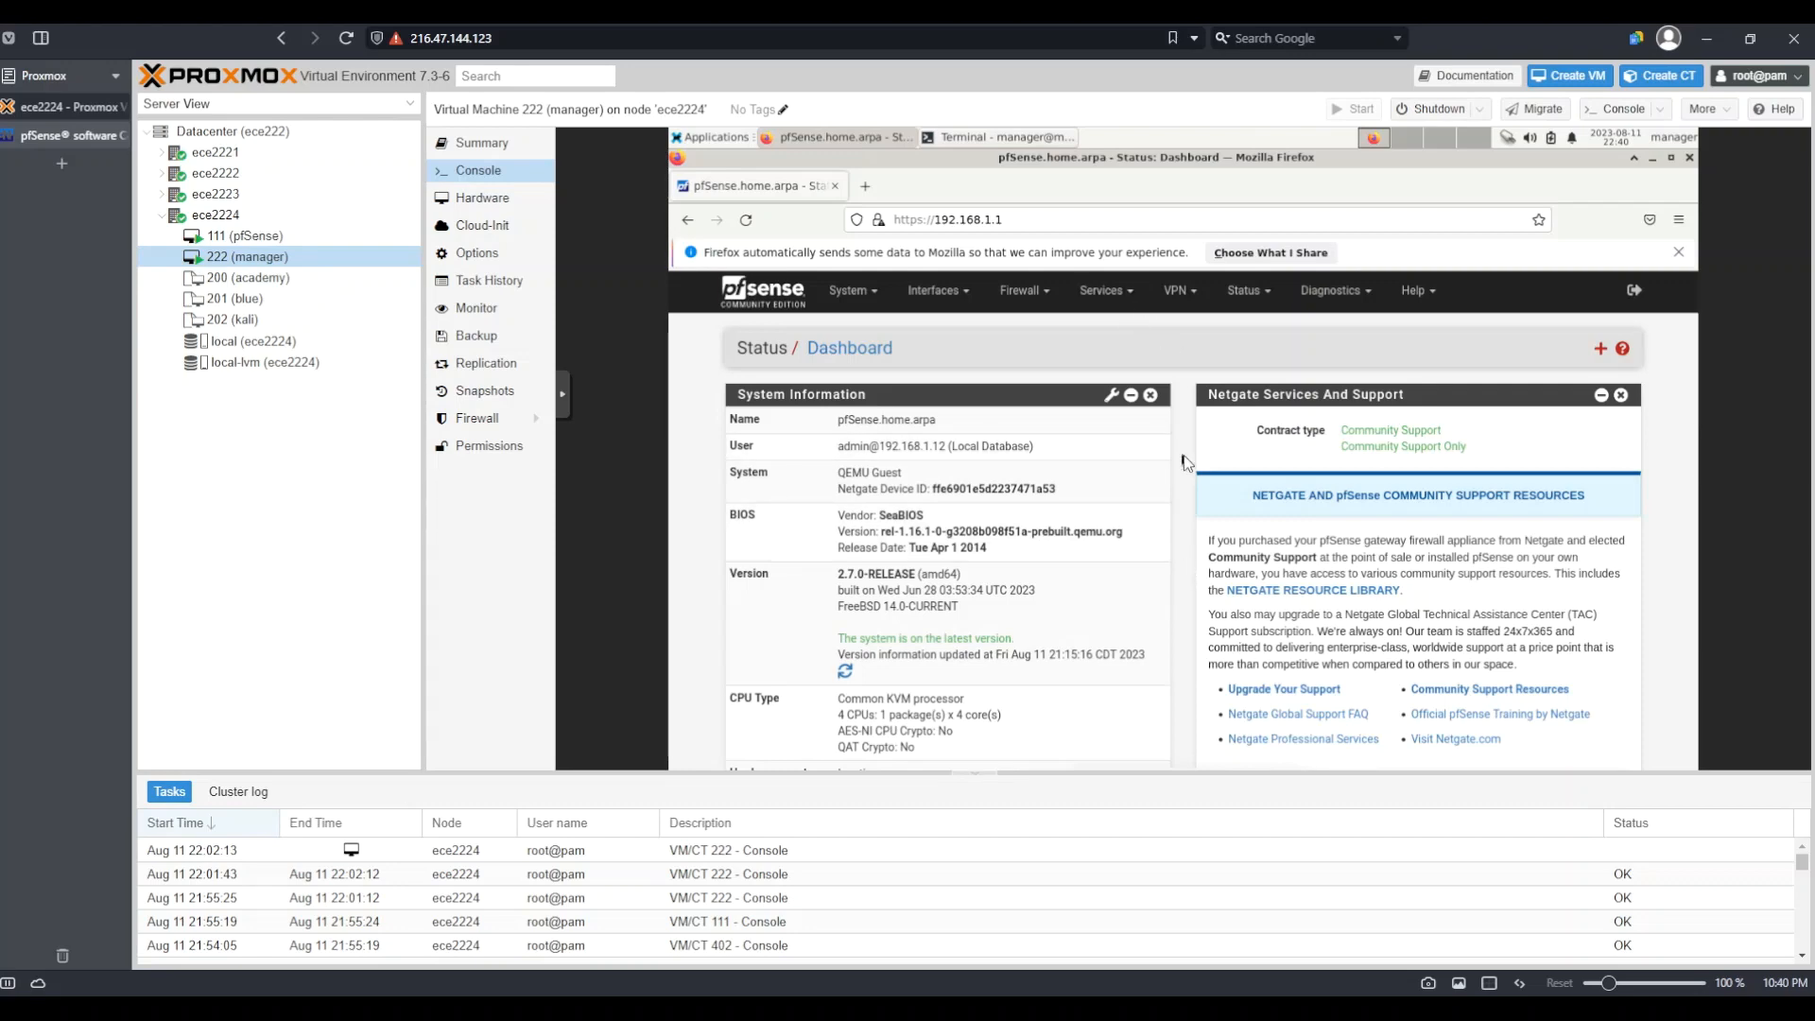
# Go to Services > DHCP Server, LAN tab, and scroll down to the empty DHCP Static Mappings
pyautogui.click(1129, 297)
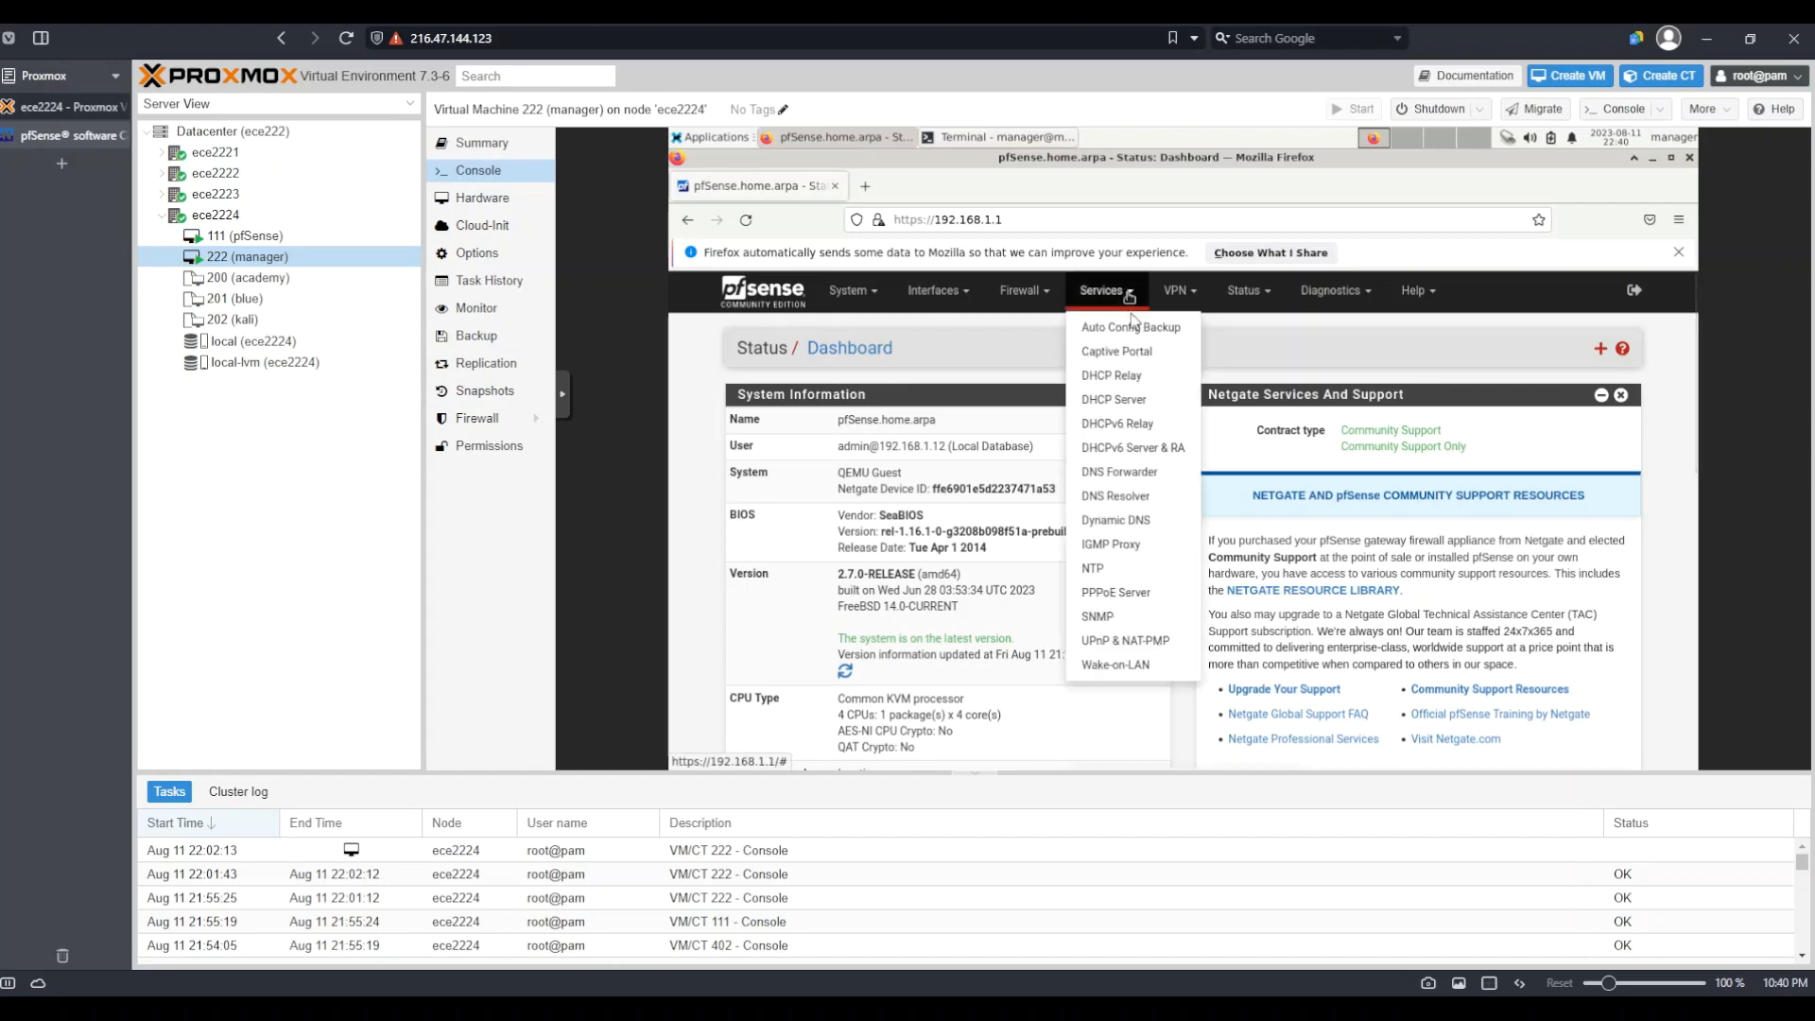
pyautogui.click(1139, 405)
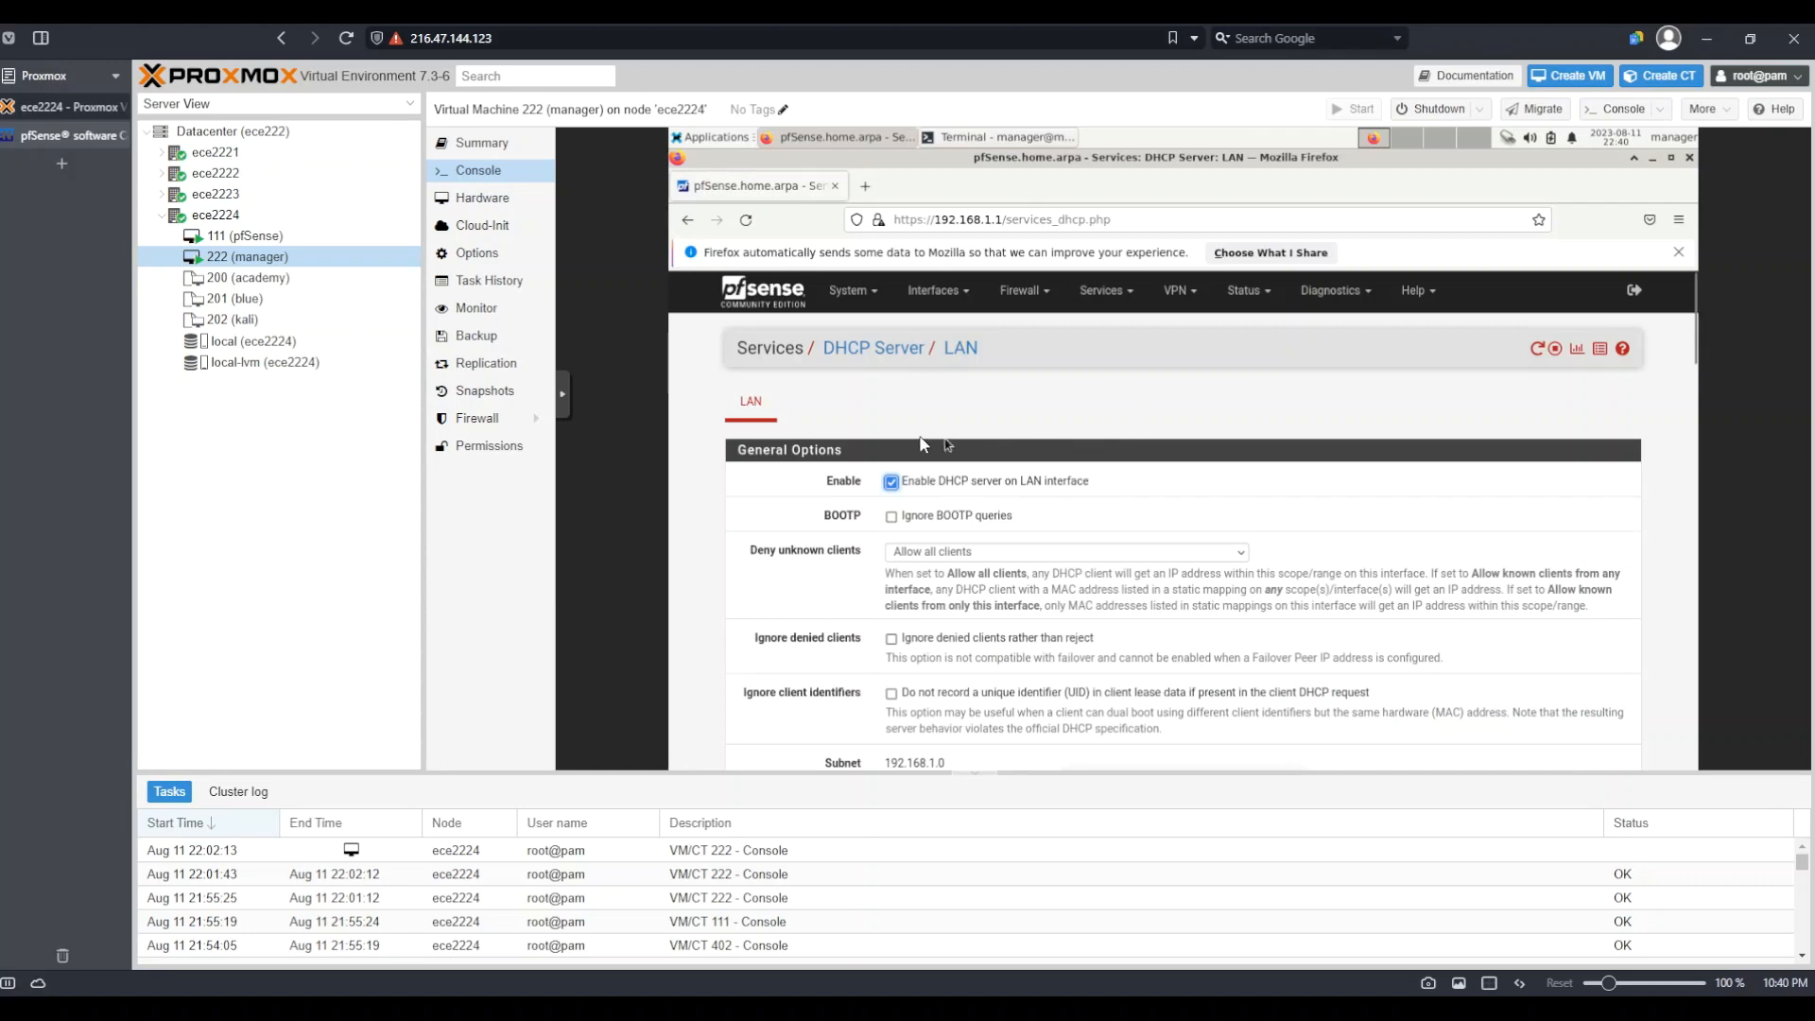
pyautogui.click(756, 406)
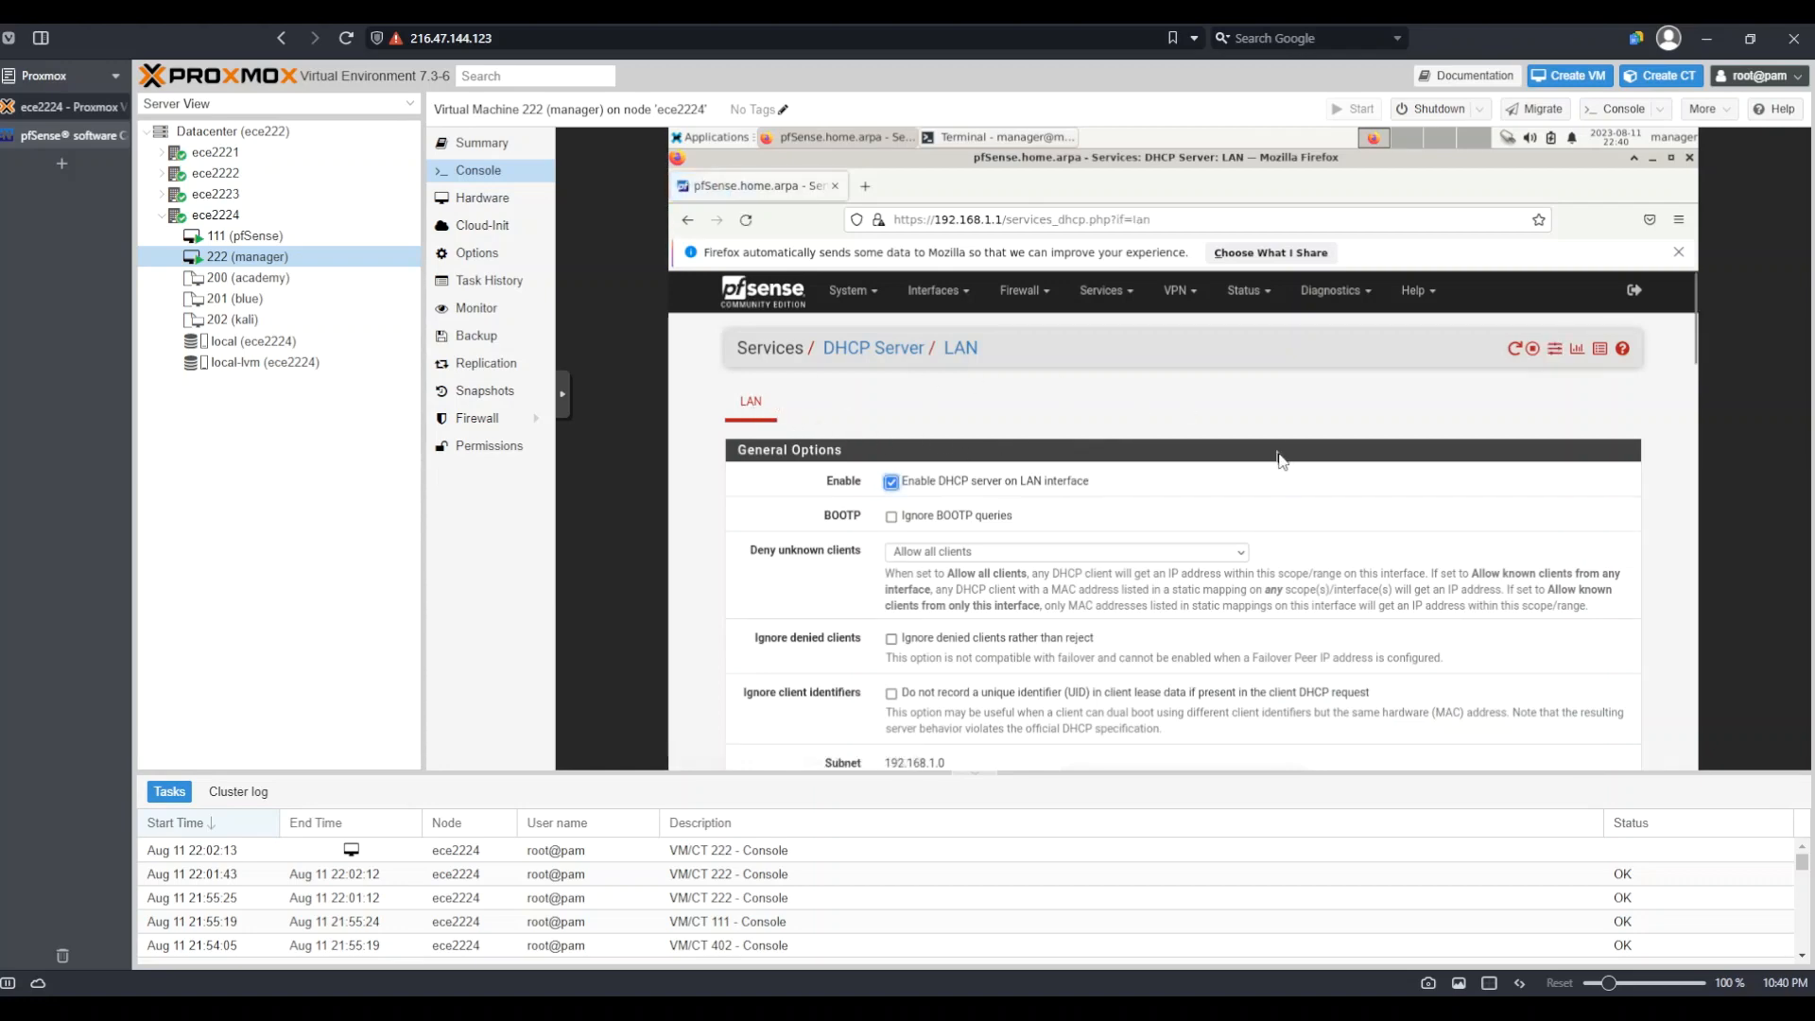
pyautogui.scroll(-5, 1283, 460)
pyautogui.scroll(-10, 1283, 460)
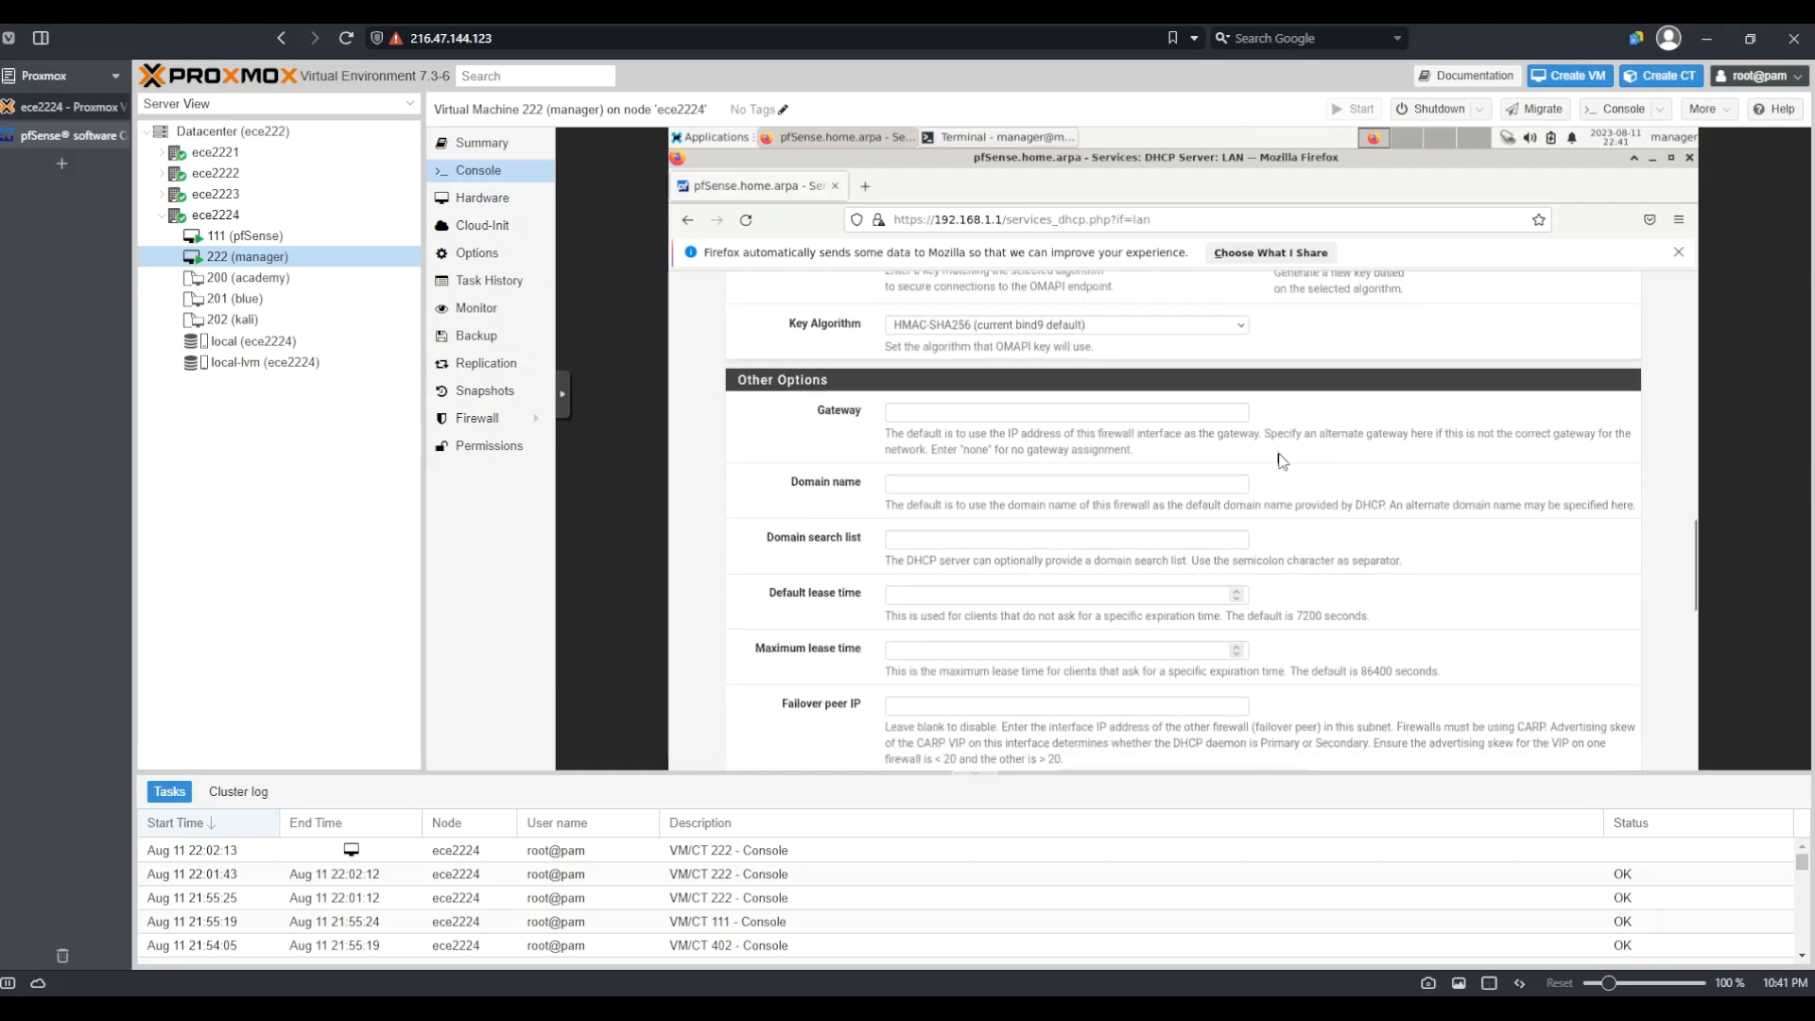
pyautogui.scroll(-4, 1282, 460)
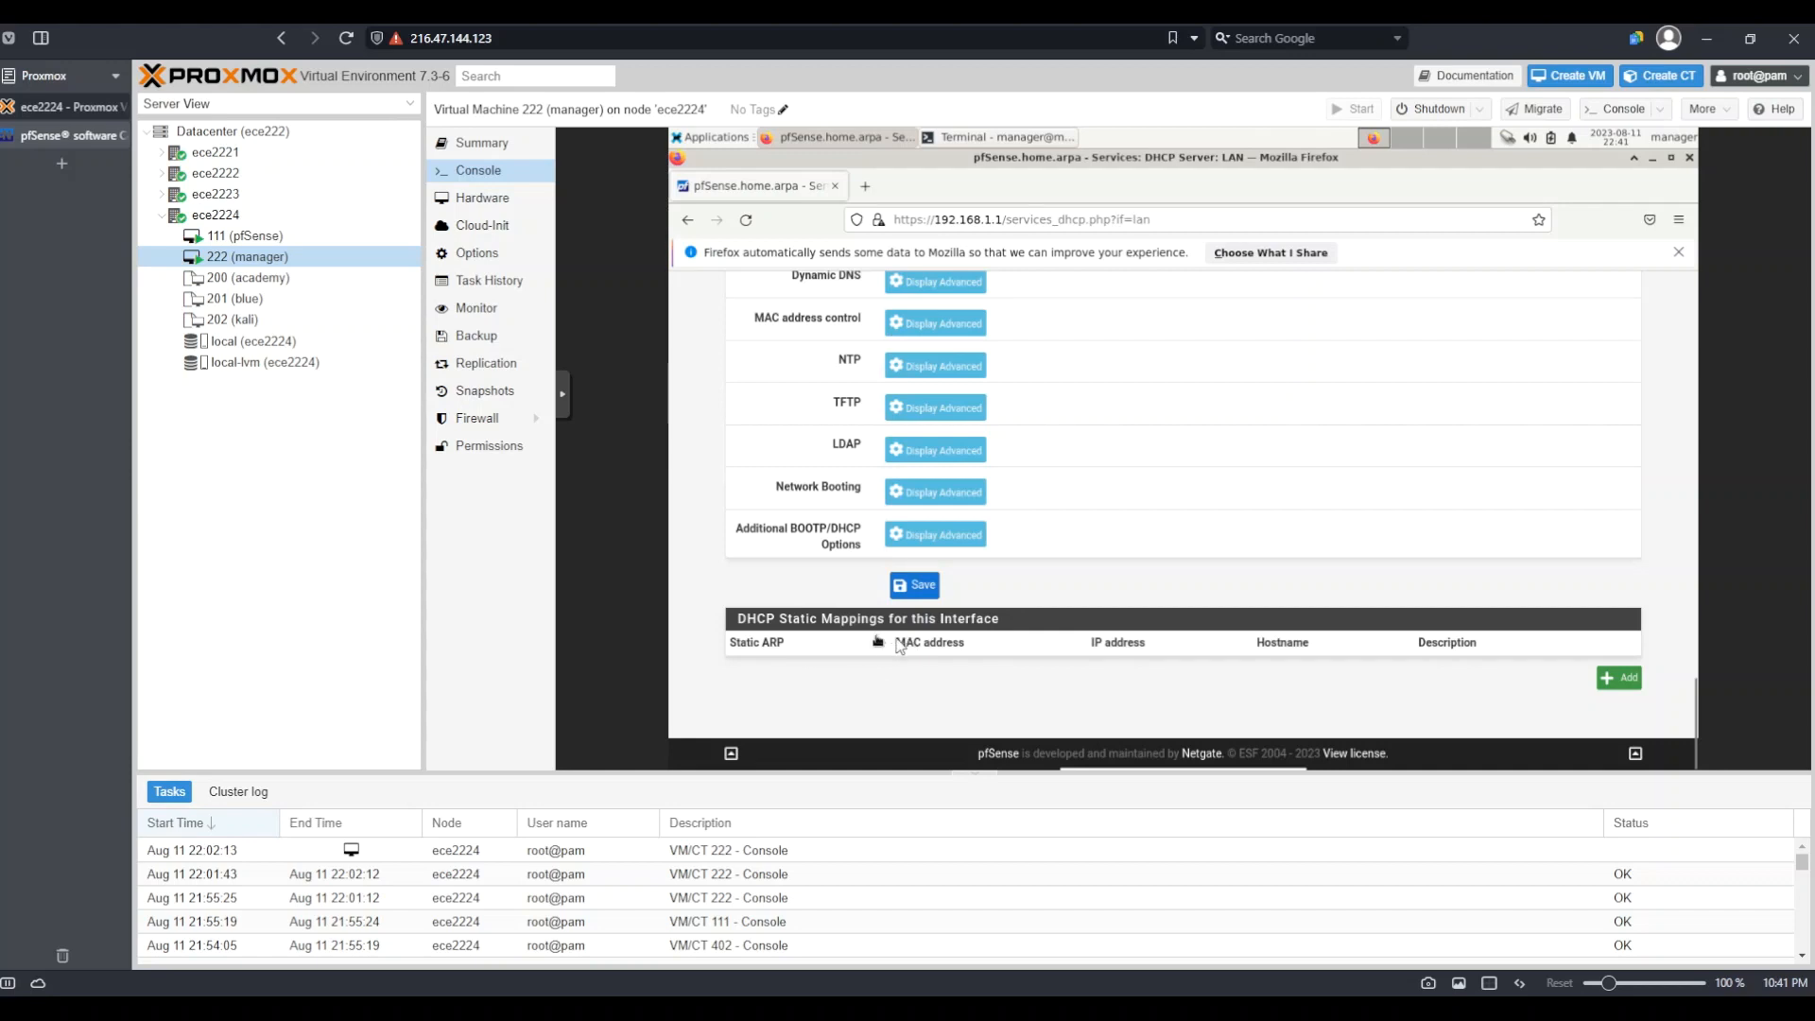
# Add a LAN static mapping using the manager VM's MAC 5E:49:2A:AC:0B:18 from Proxmox
pyautogui.click(1619, 681)
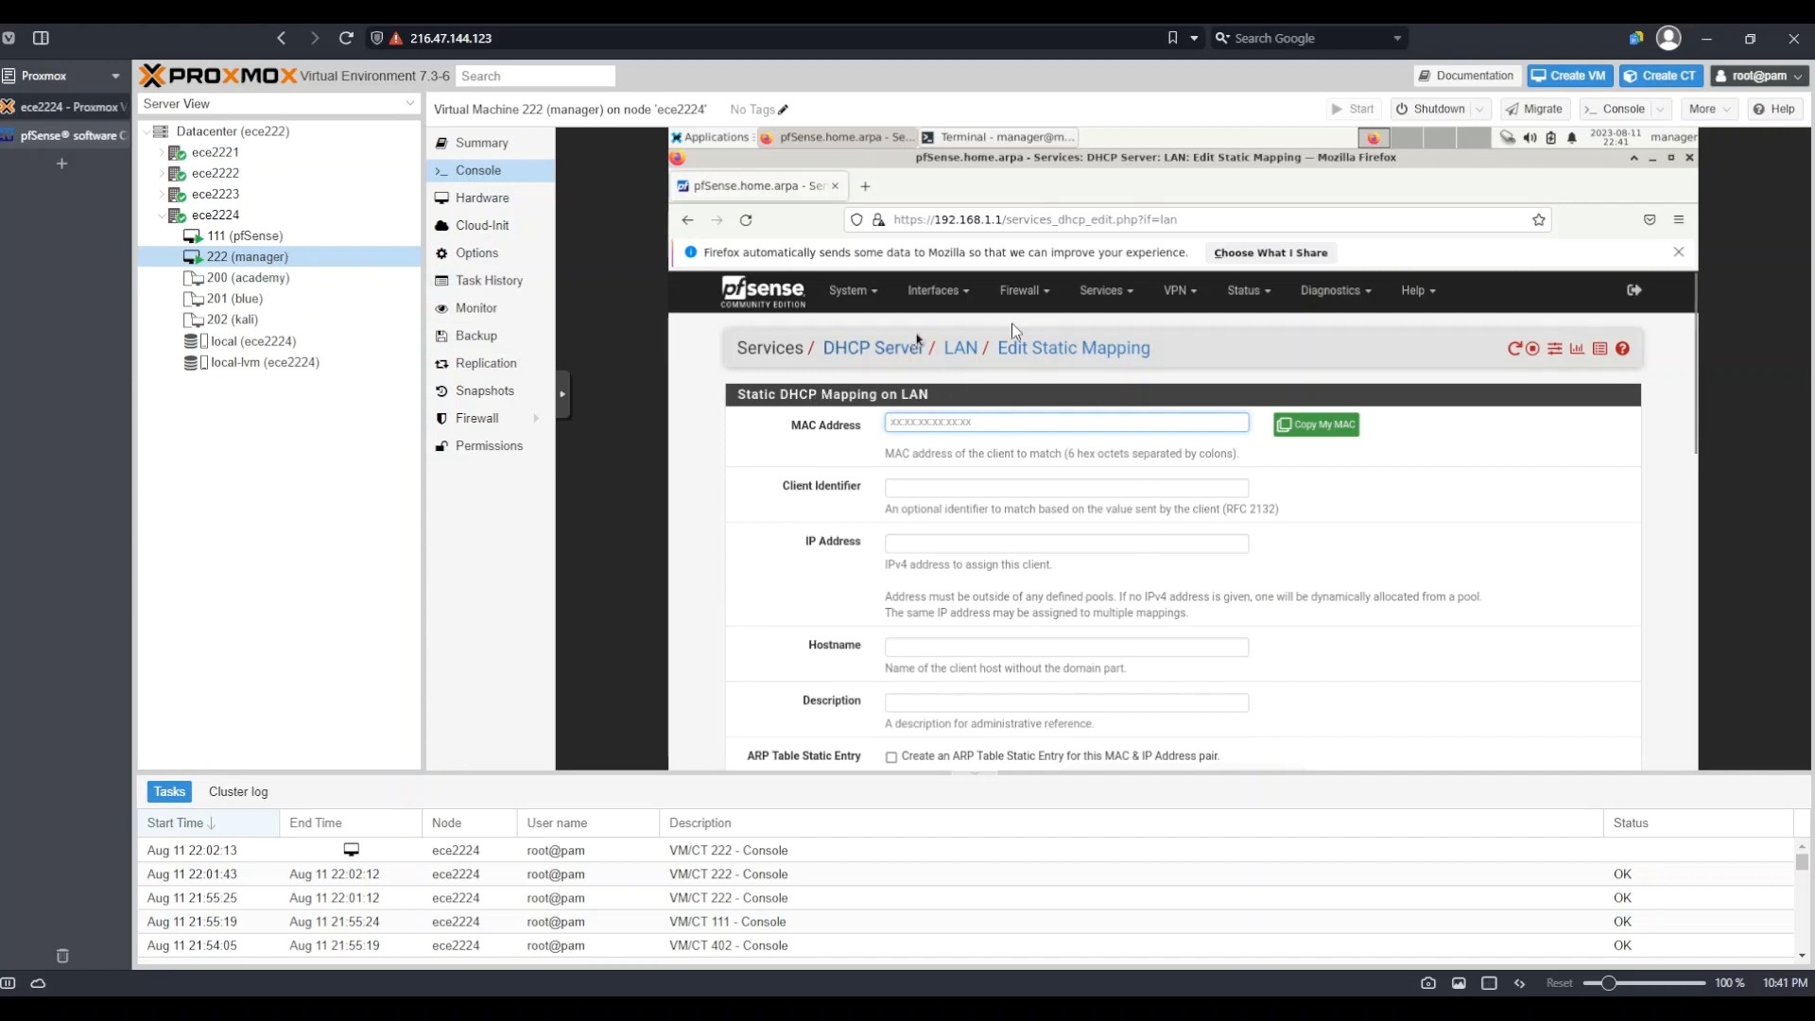
pyautogui.click(938, 541)
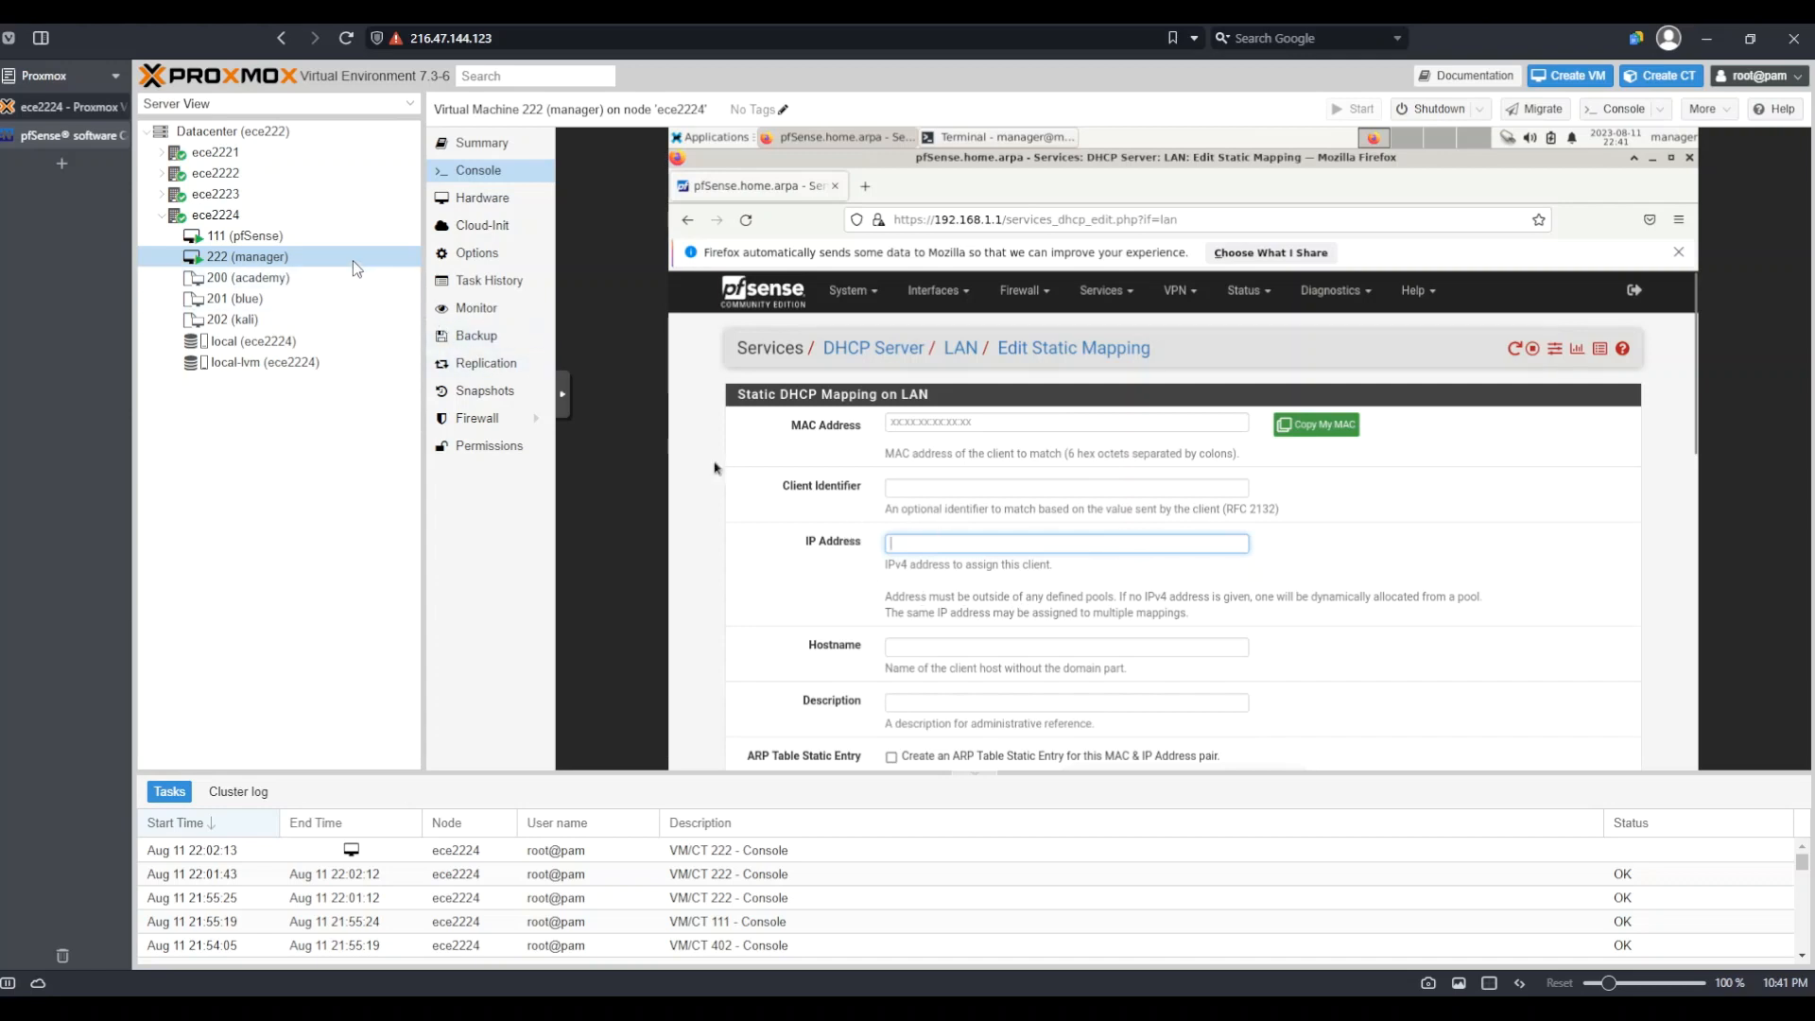
pyautogui.click(1380, 529)
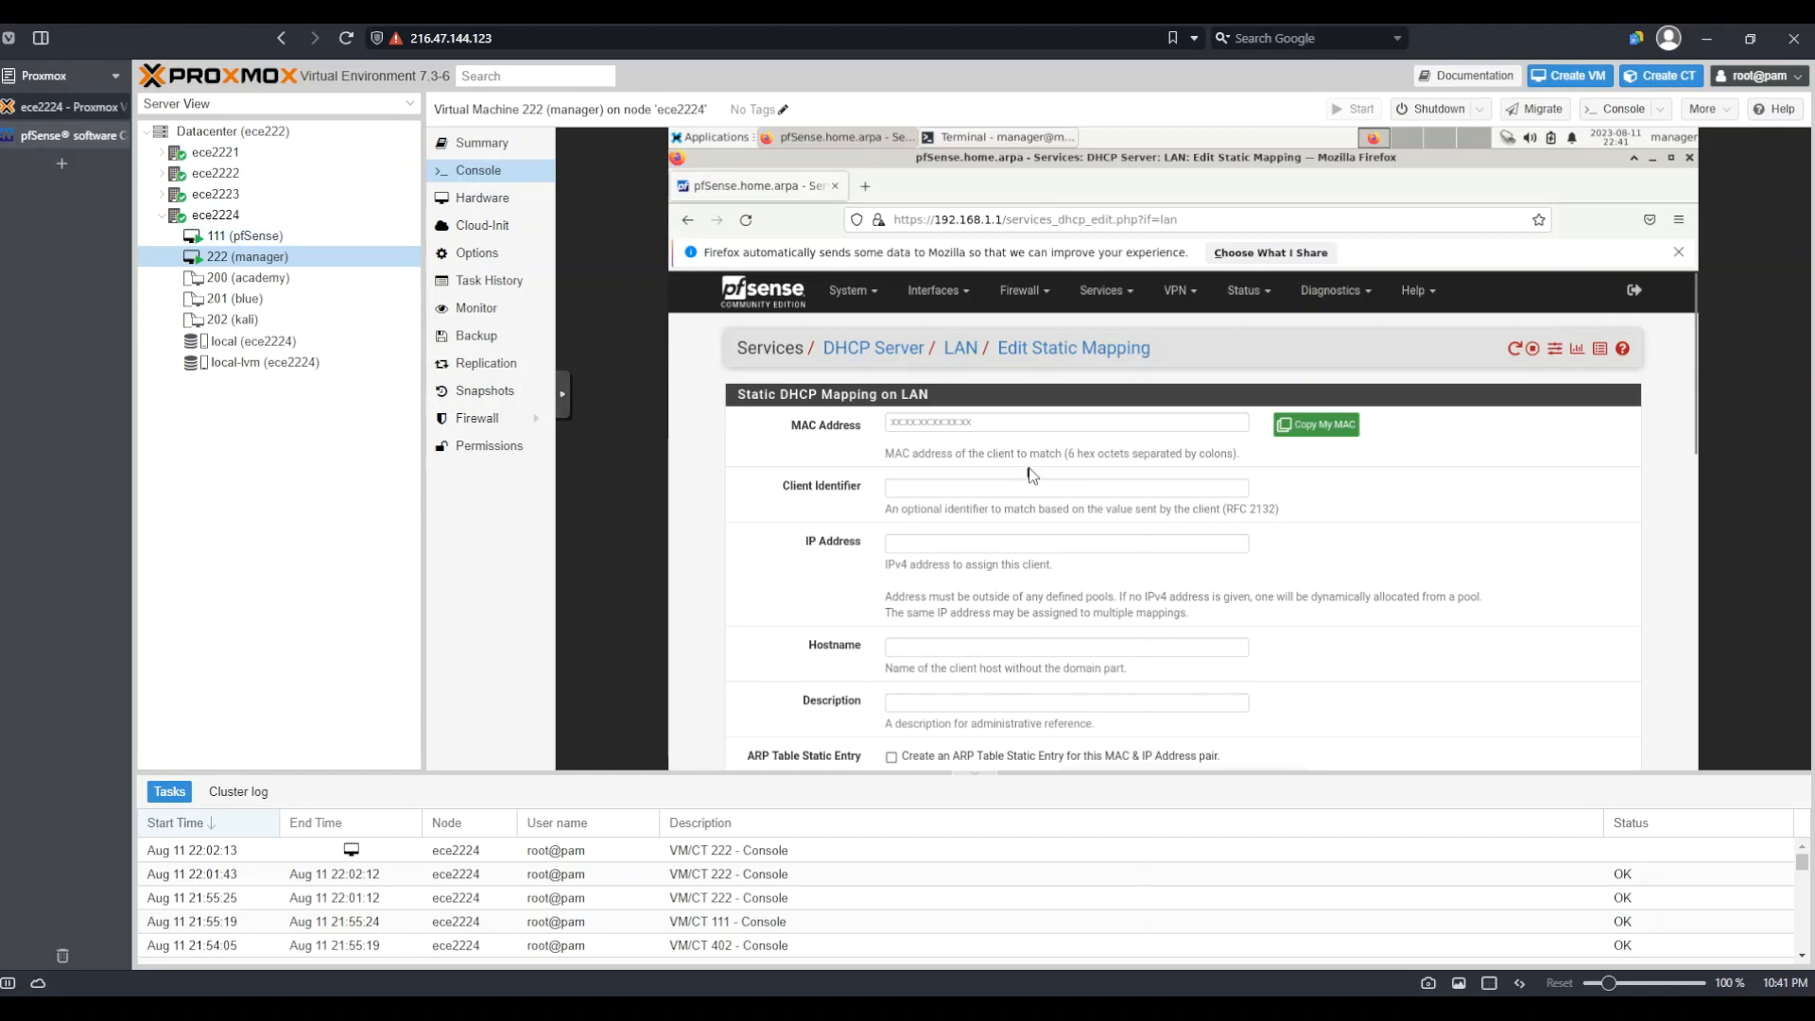
pyautogui.click(479, 205)
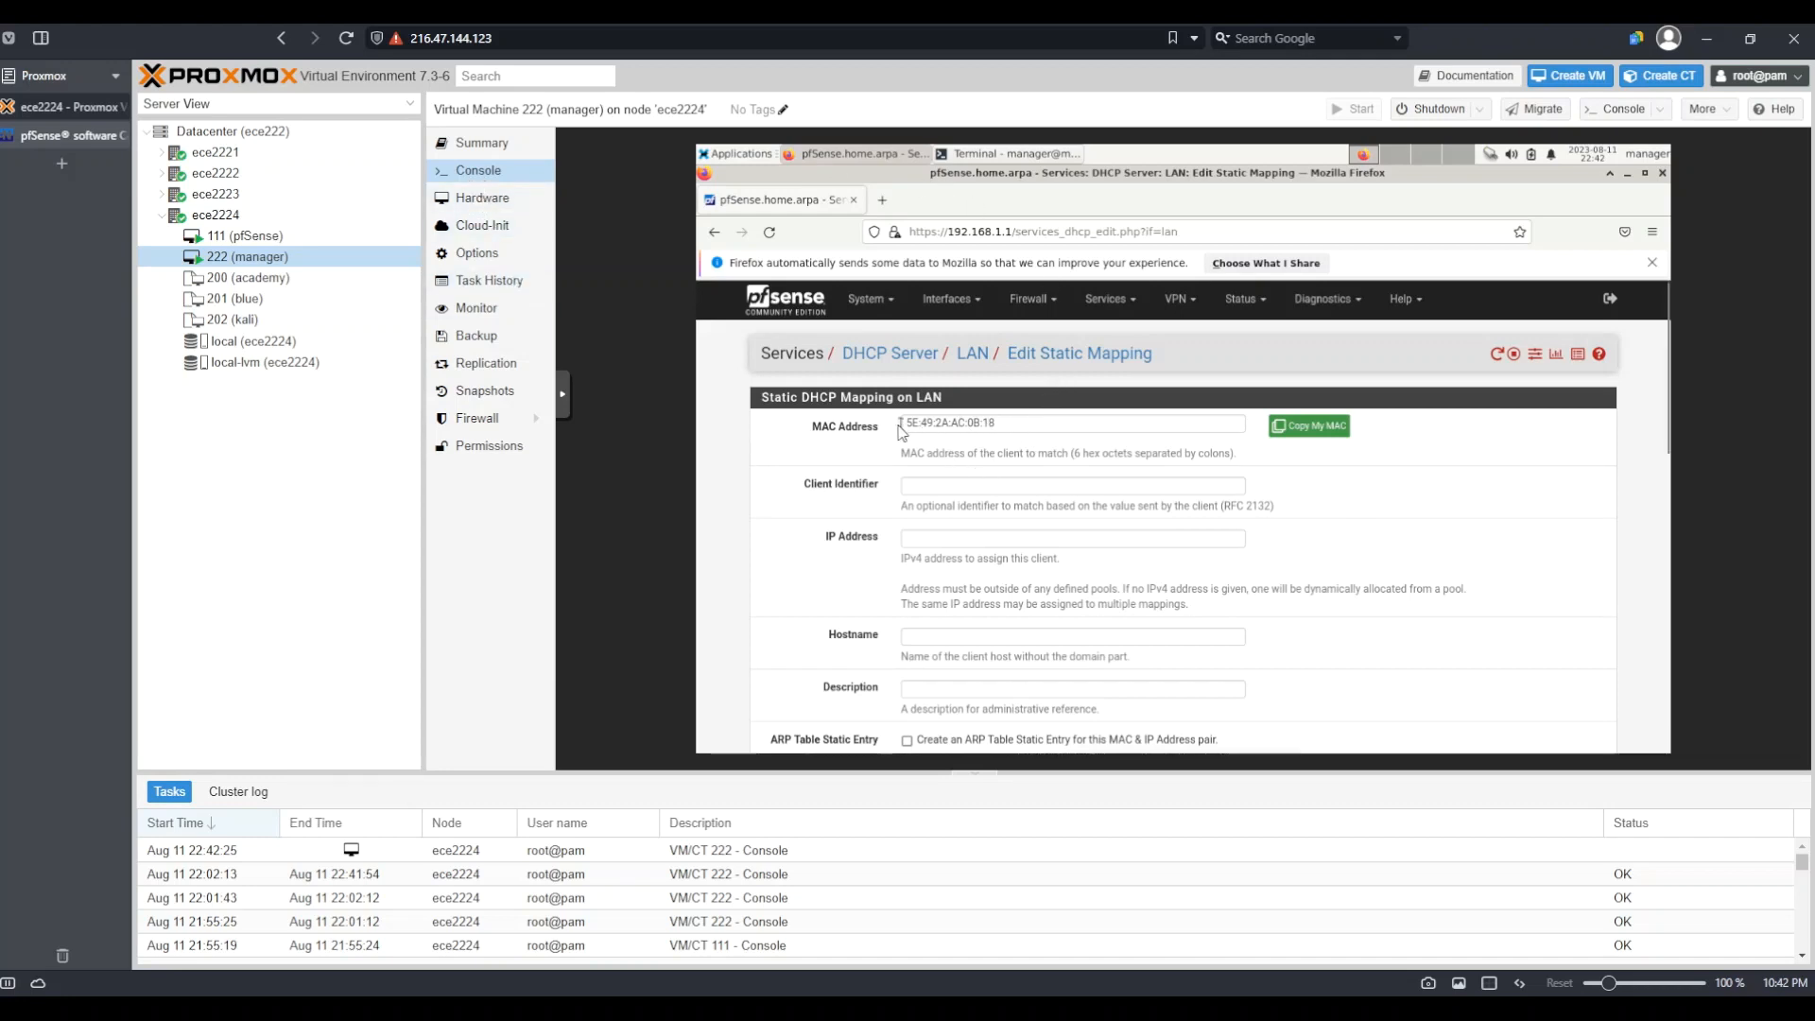
pyautogui.click(1002, 539)
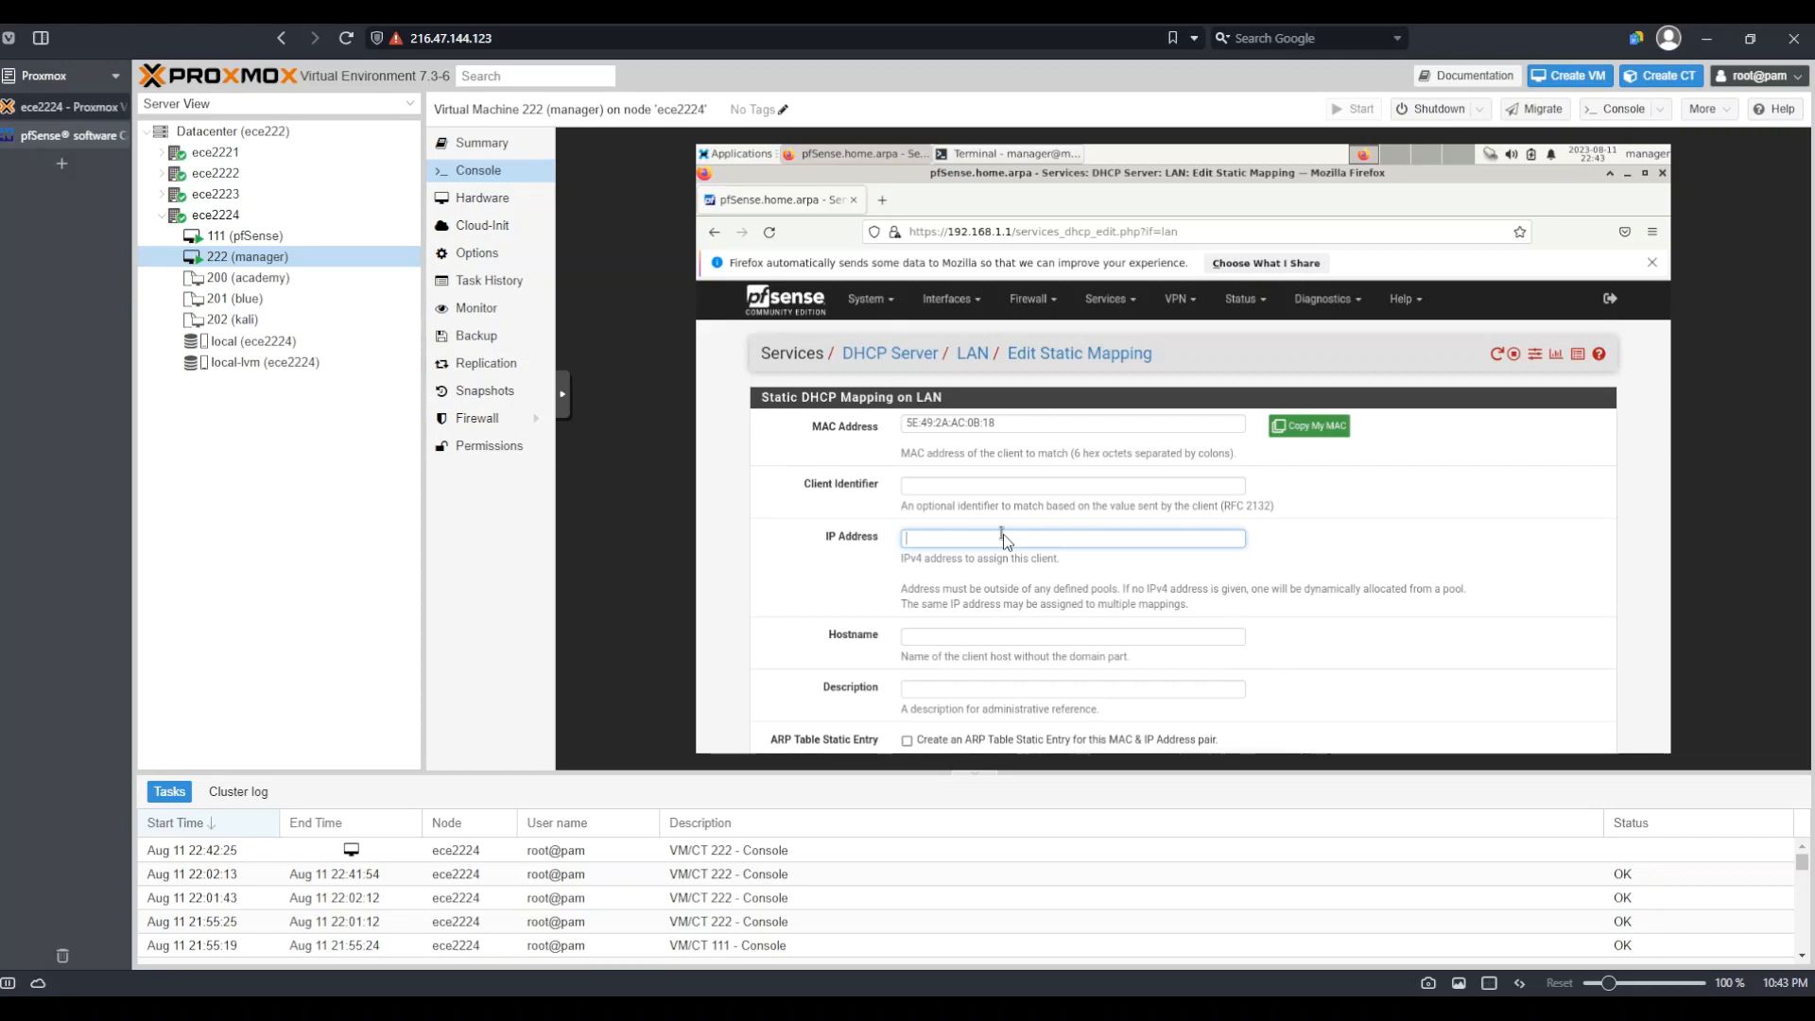
# Enter 192.168.1.5 as the mapping's IP address
pyautogui.write('192')
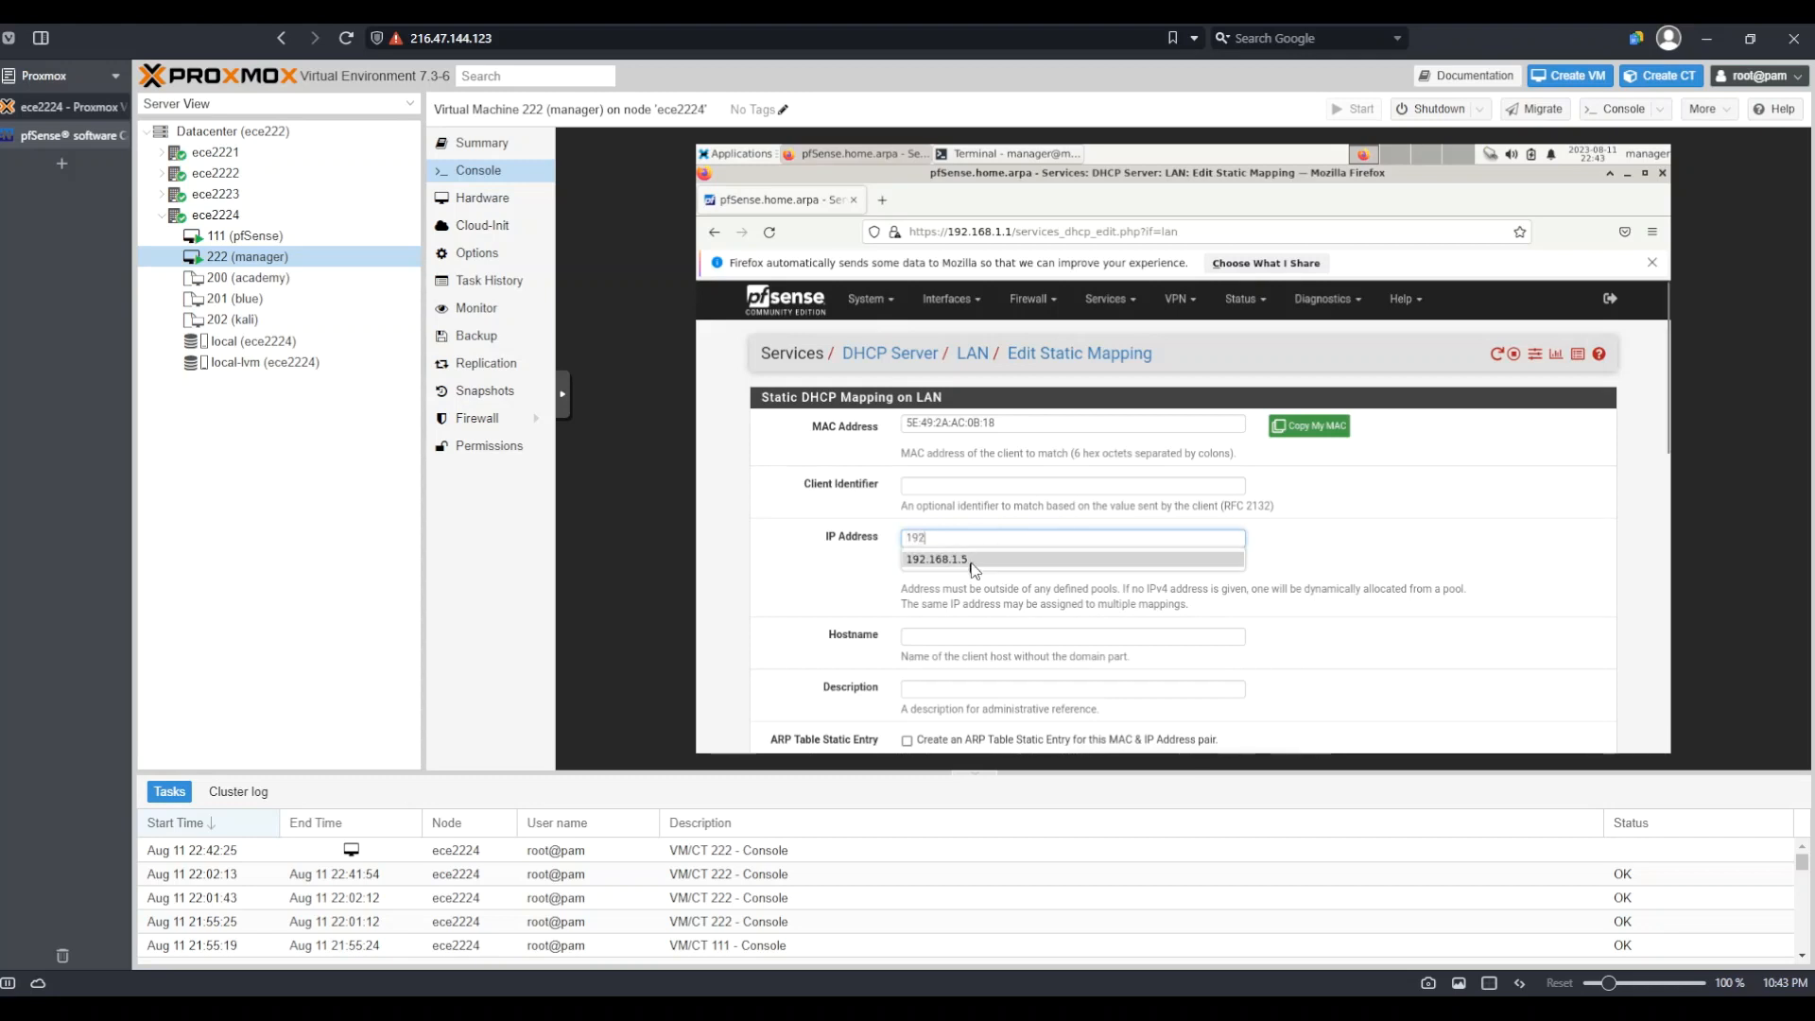
pyautogui.click(975, 559)
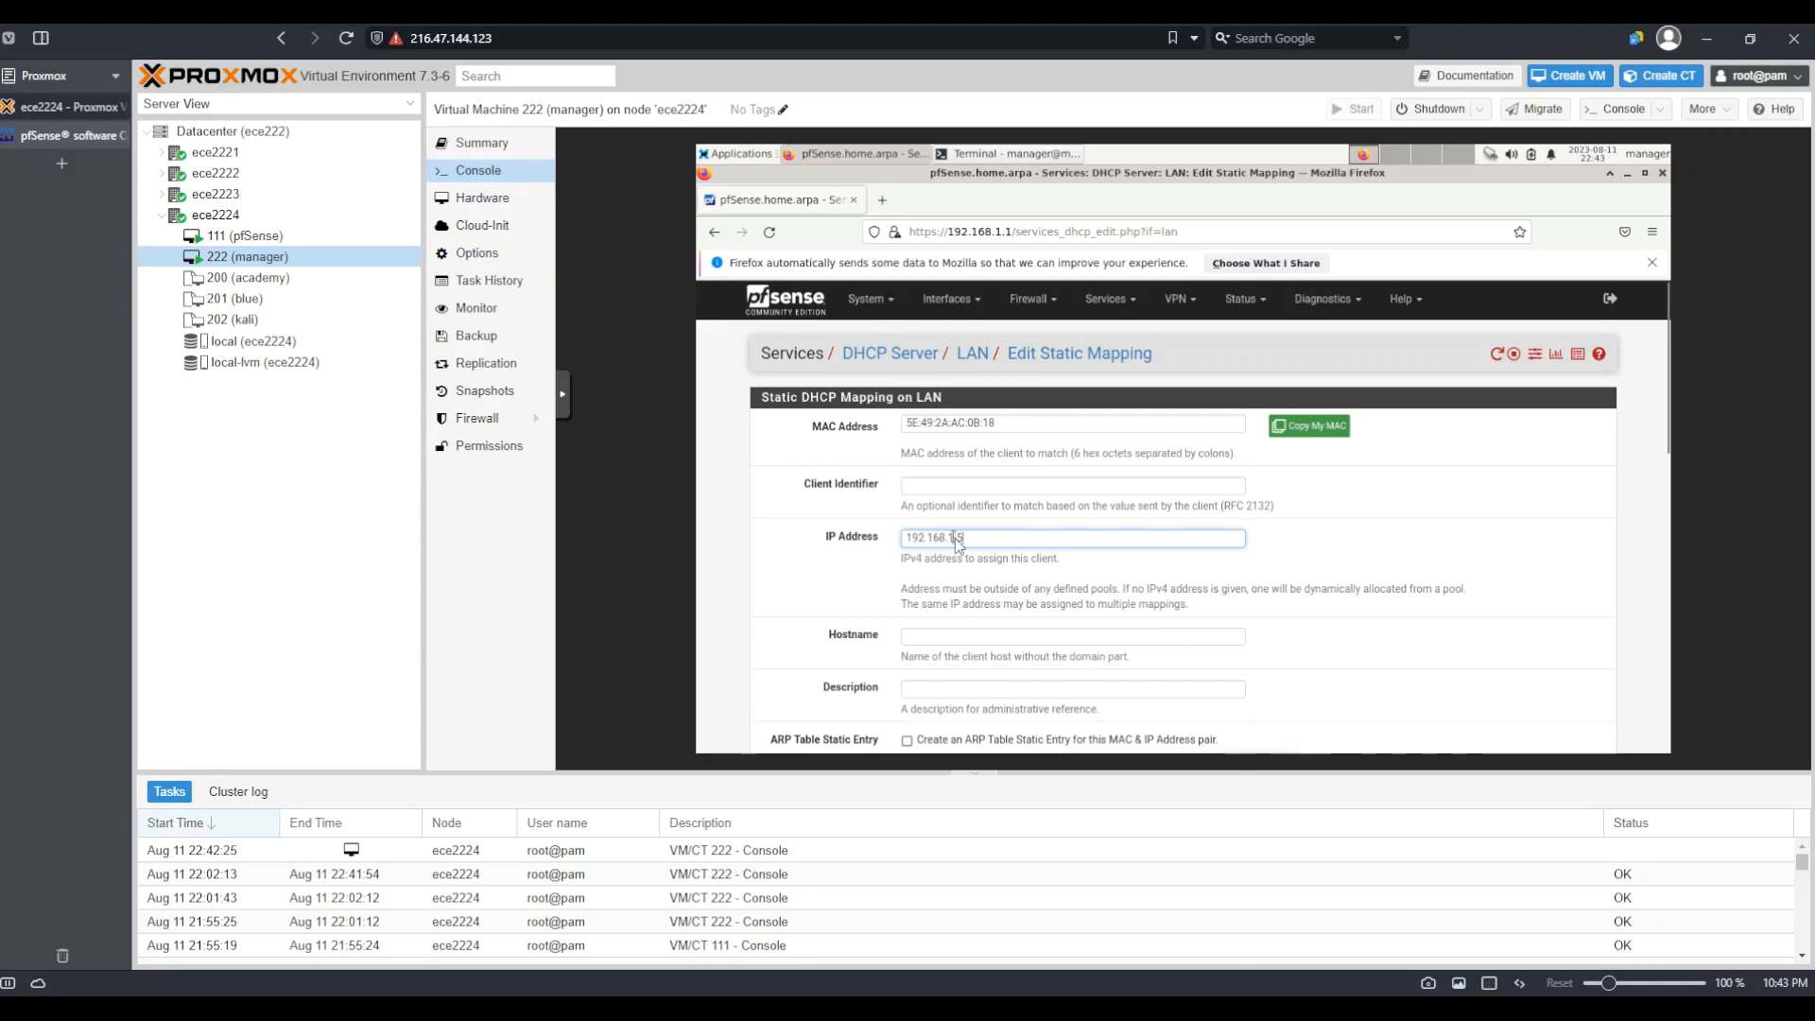
pyautogui.press('BackSpace')
pyautogui.write('1')
pyautogui.press('BackSpace')
pyautogui.write('5')
# Save the static mapping and apply the DHCP changes
pyautogui.scroll(-10, 1318, 498)
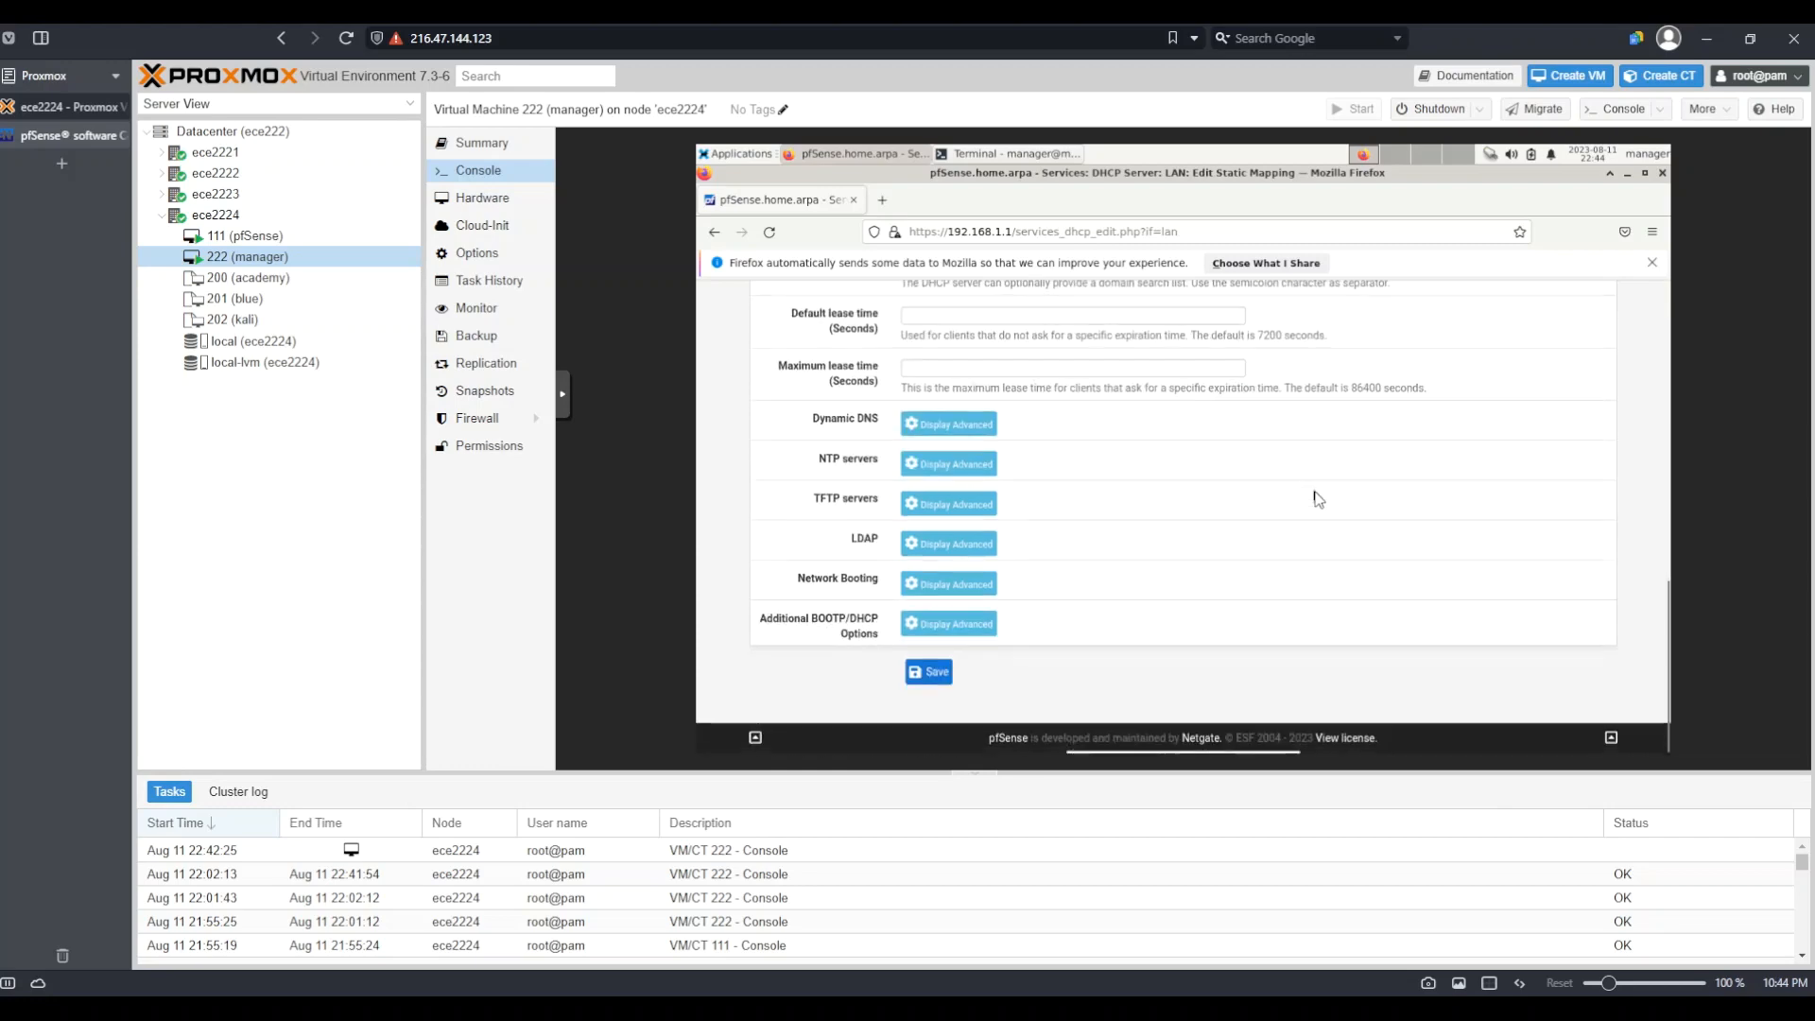
pyautogui.click(928, 672)
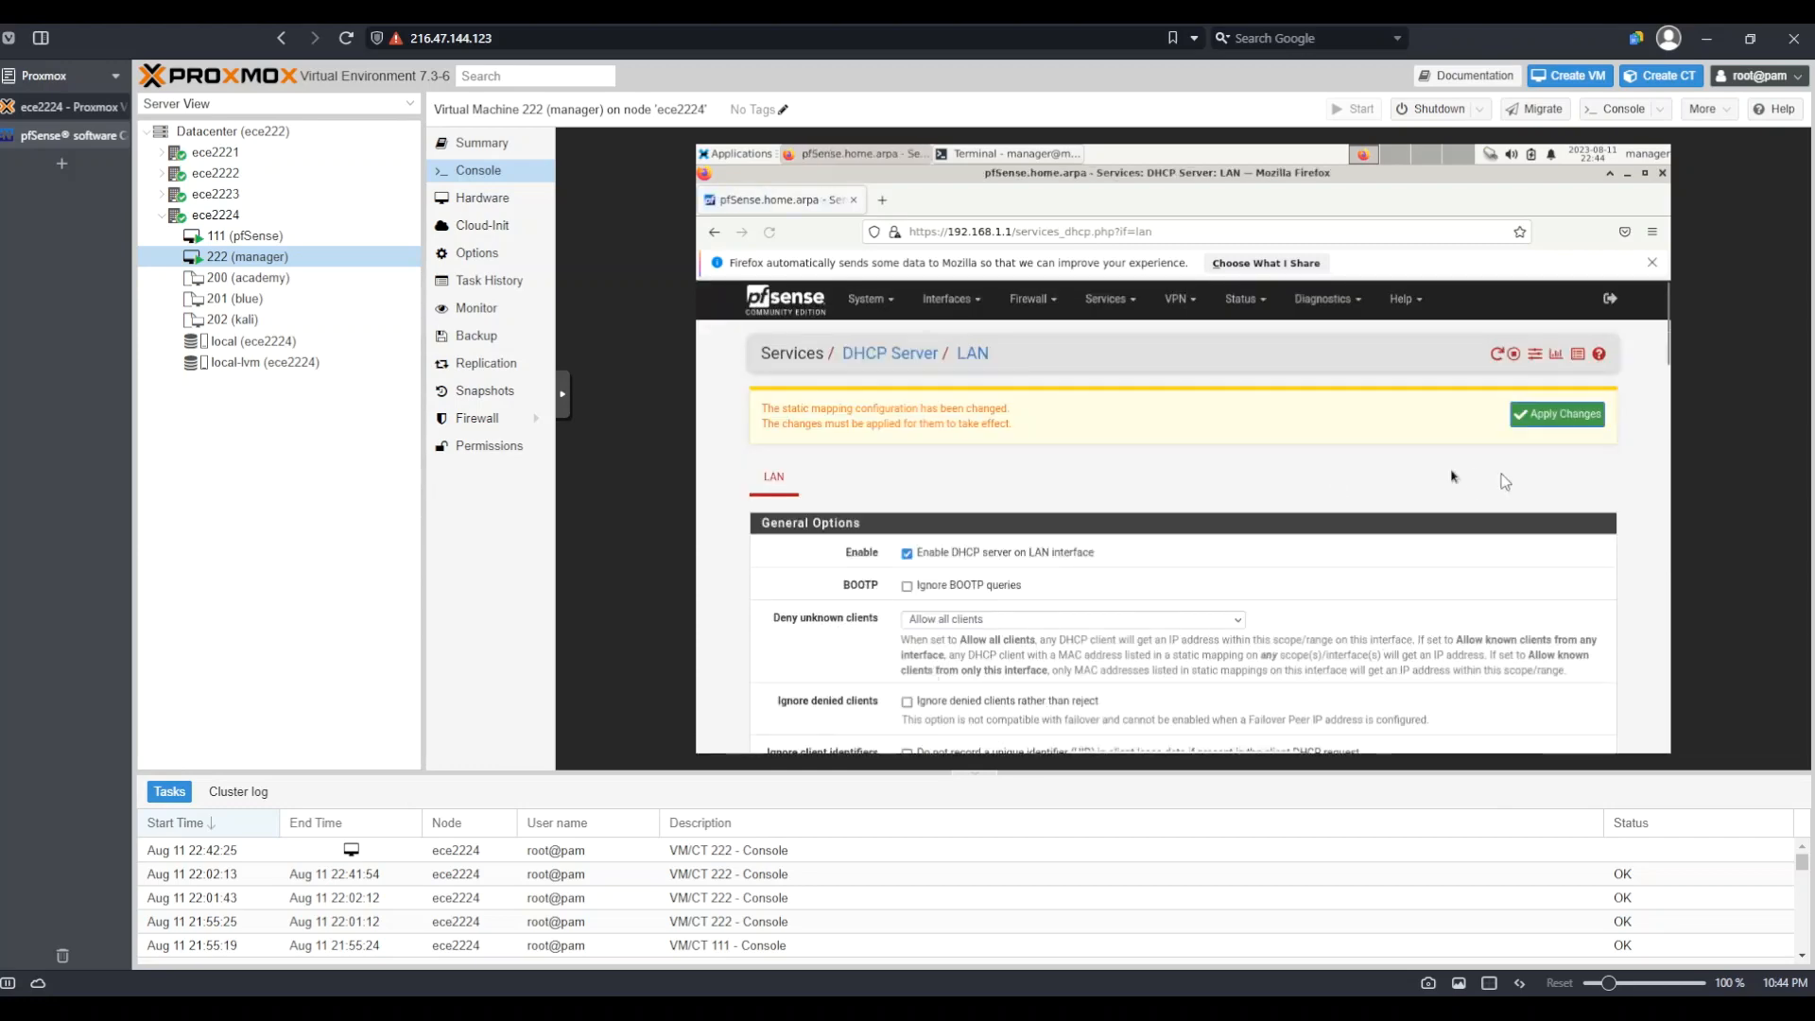
pyautogui.click(1579, 421)
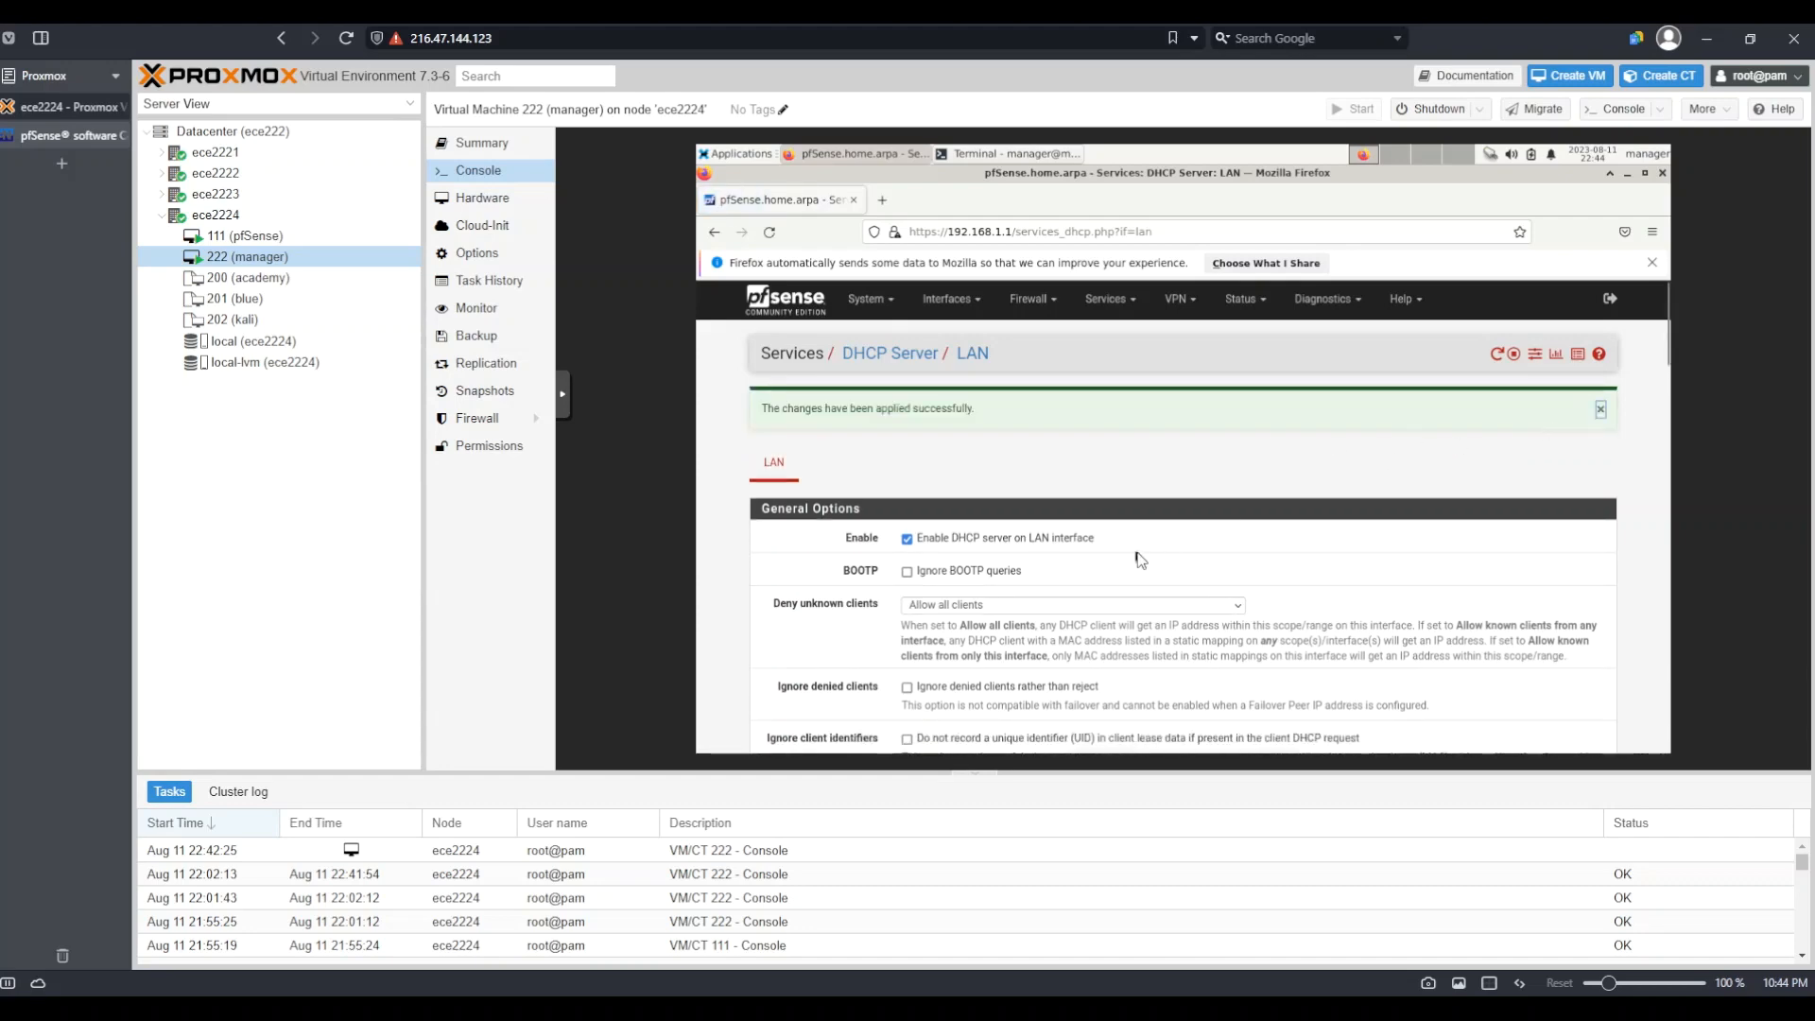
pyautogui.scroll(-10, 1140, 559)
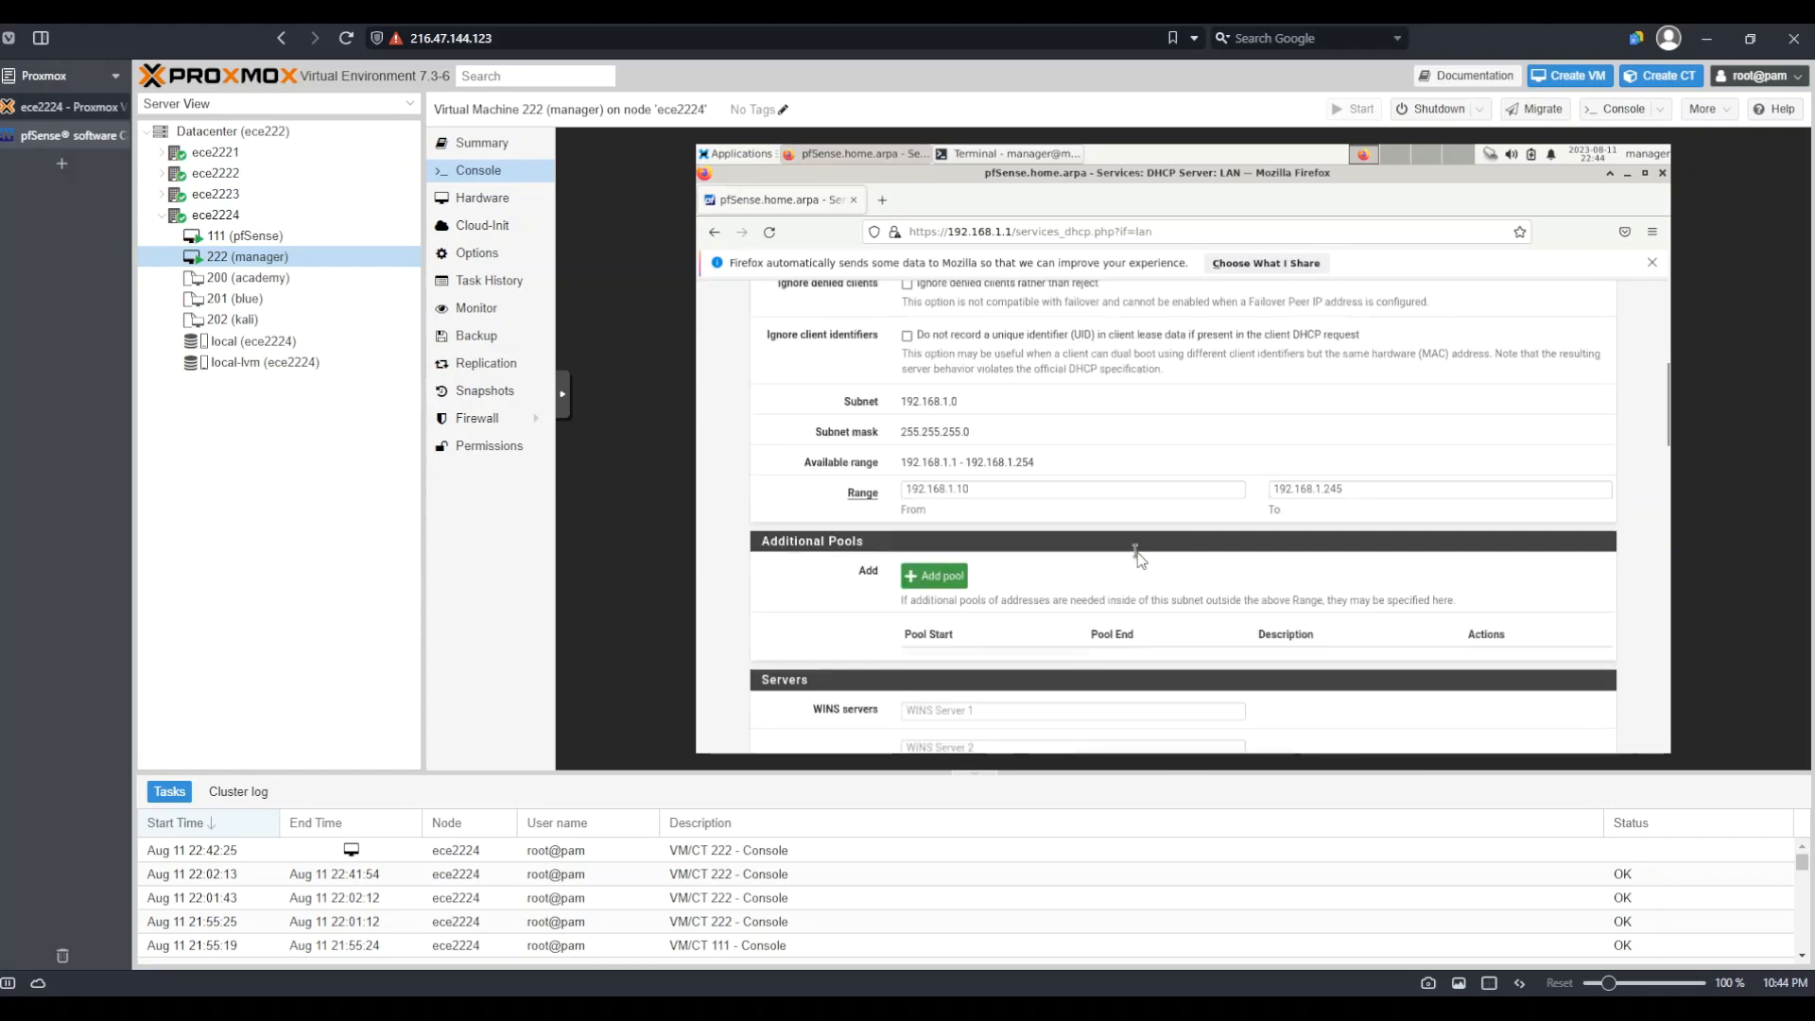
pyautogui.scroll(2, 1137, 556)
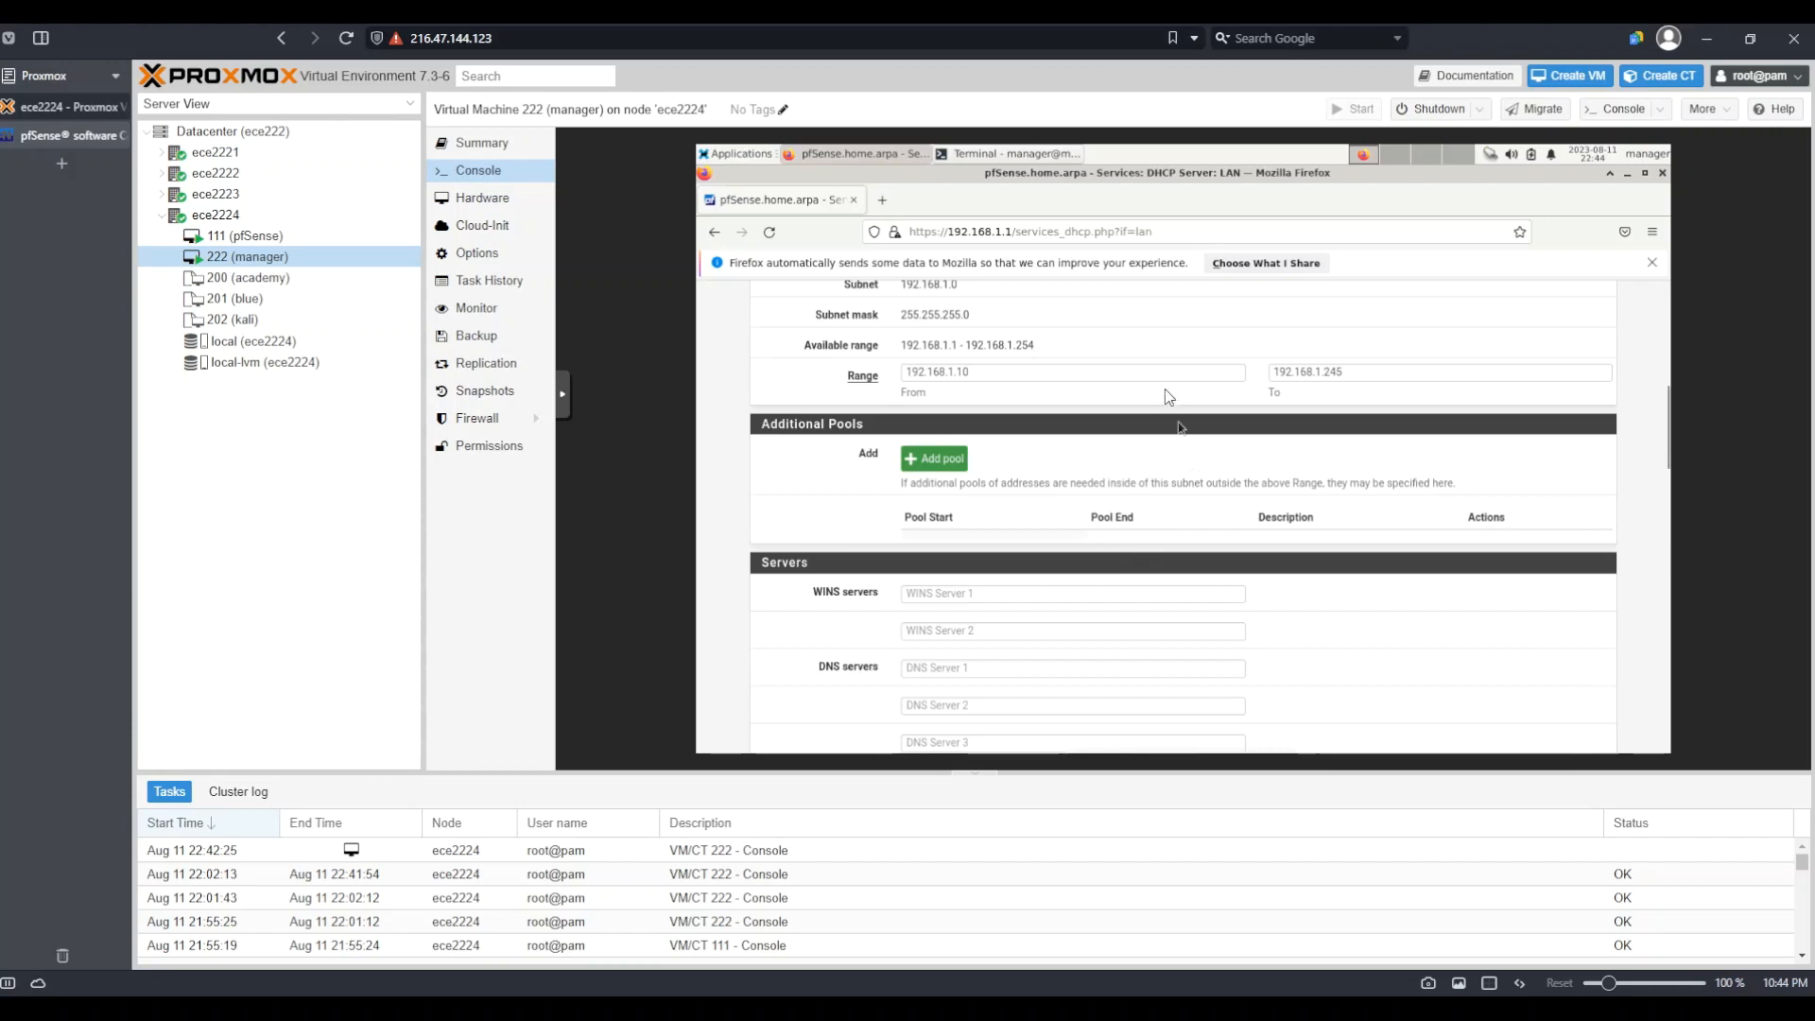
pyautogui.scroll(1, 1166, 395)
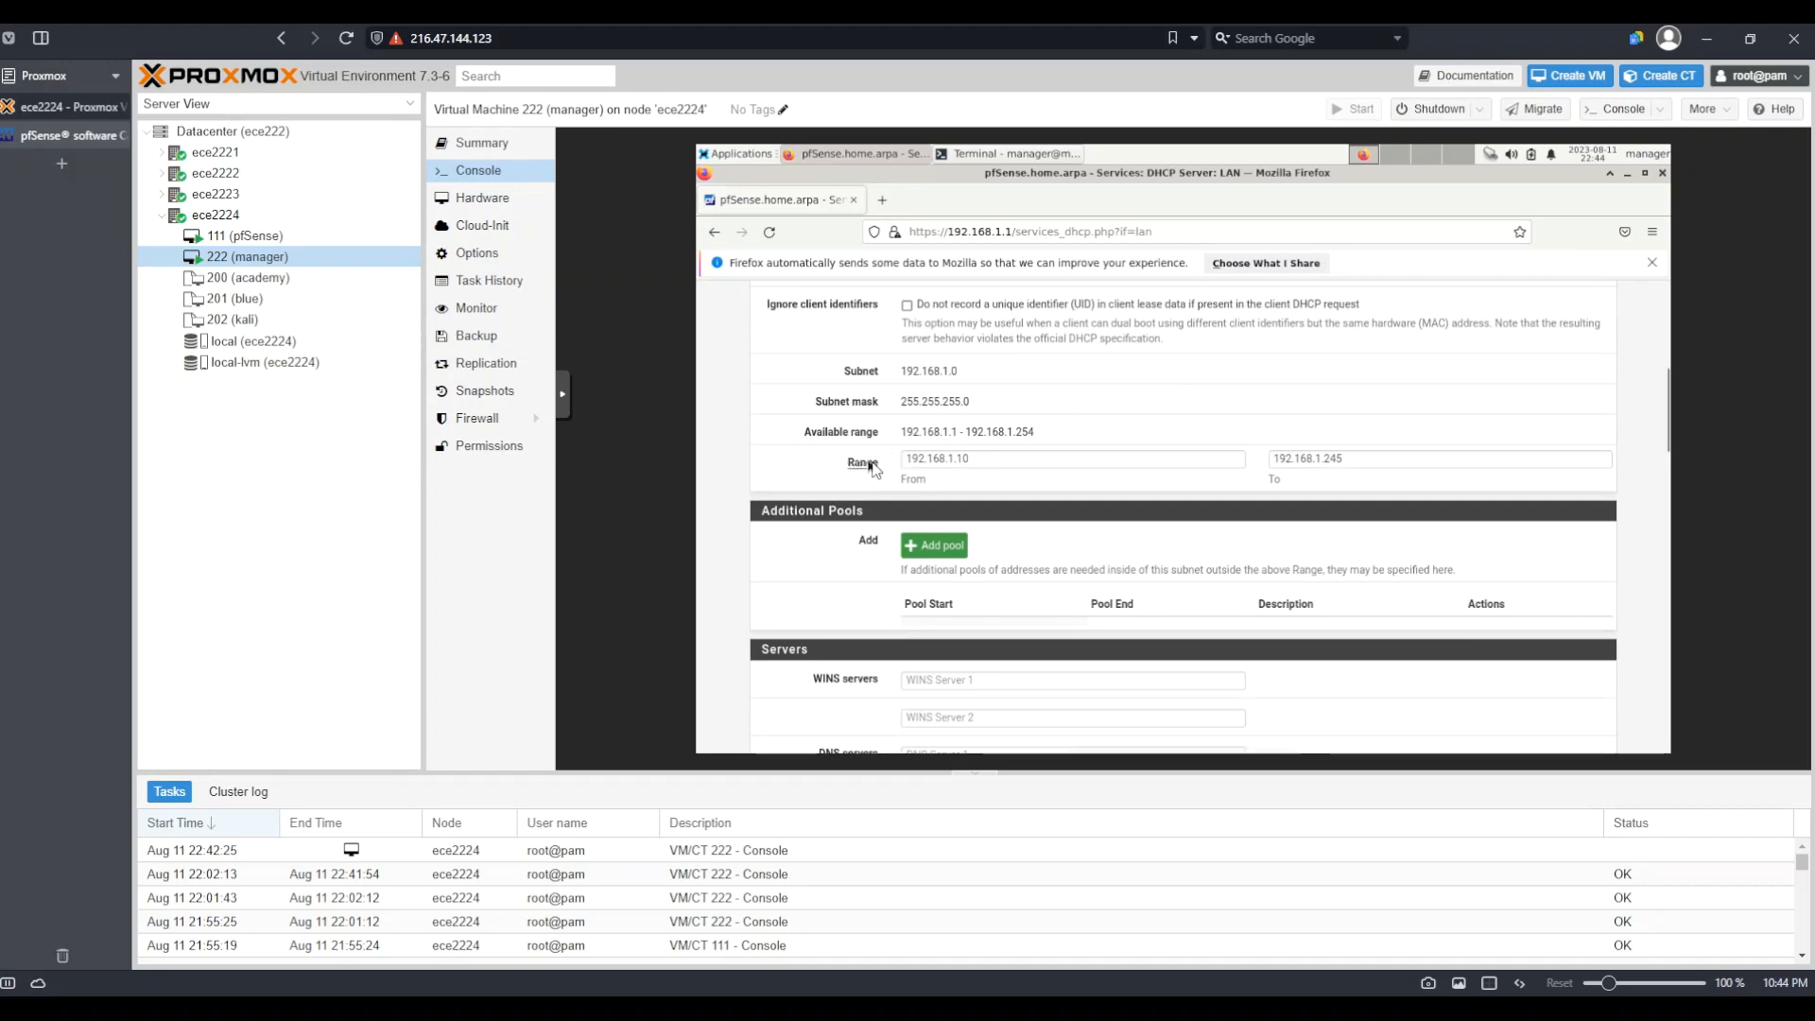
pyautogui.click(979, 460)
pyautogui.doubleClick(973, 461)
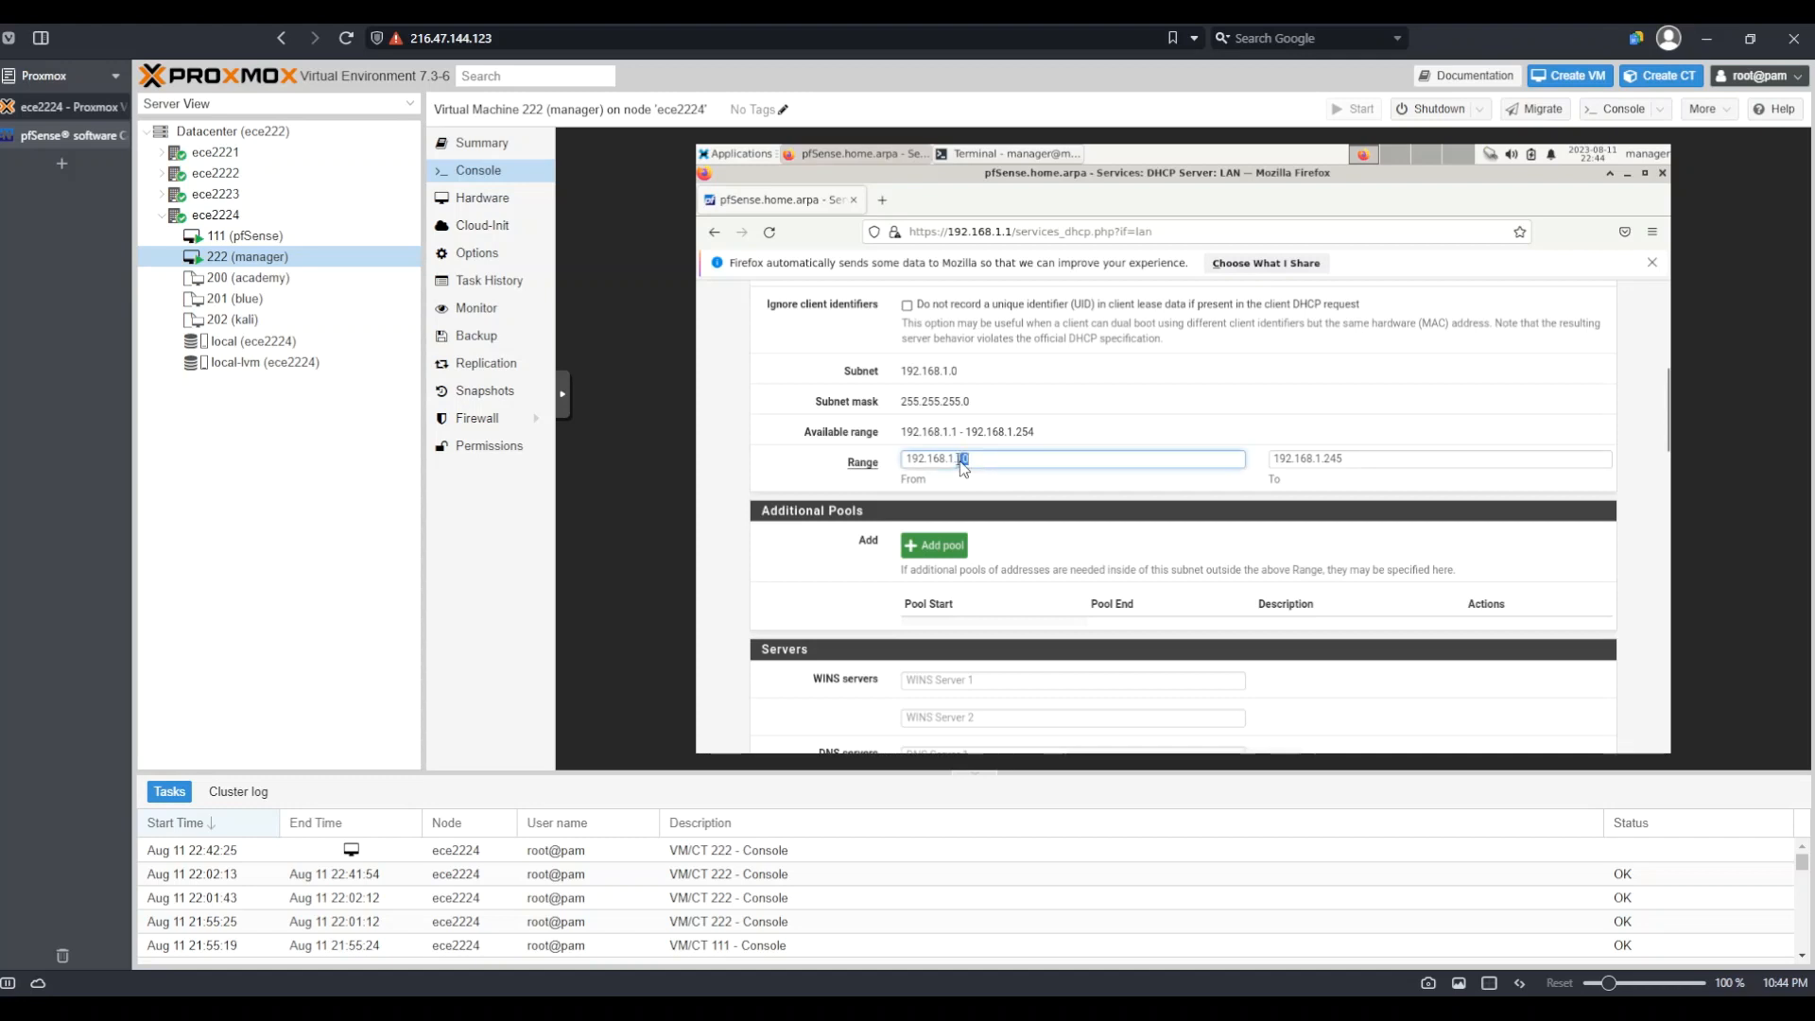
pyautogui.click(1323, 460)
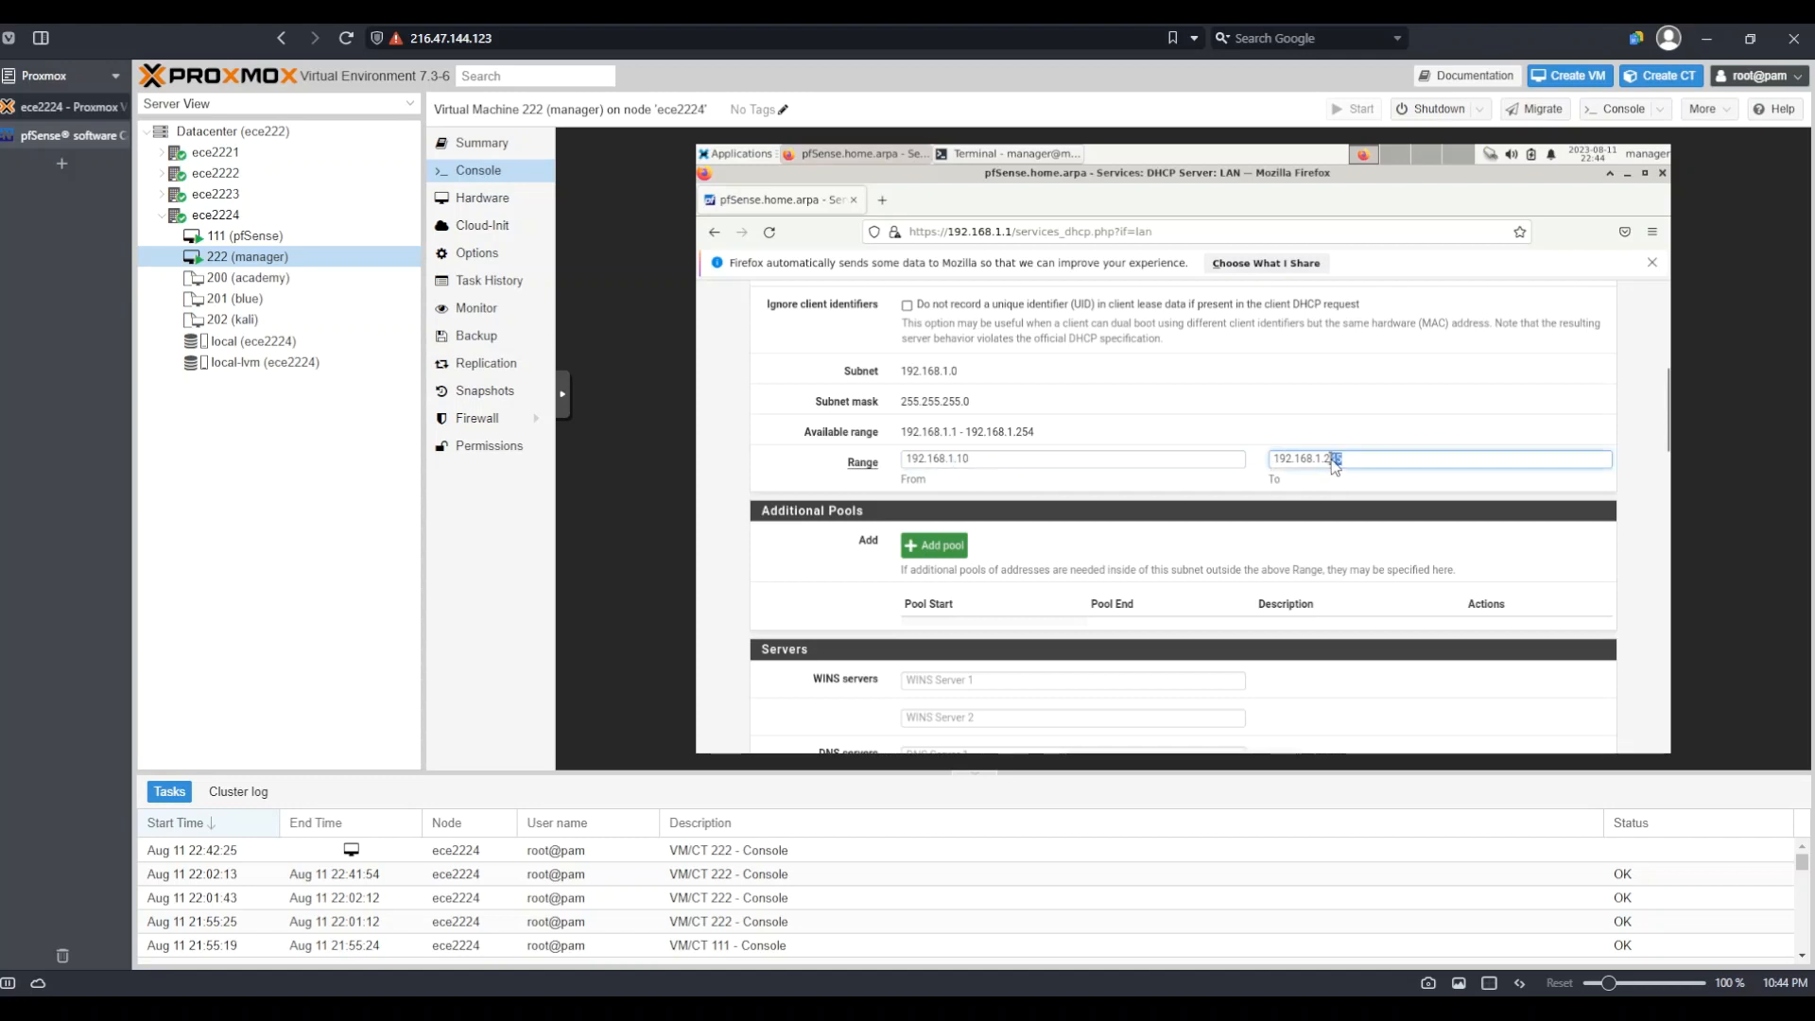
pyautogui.doubleClick(1323, 461)
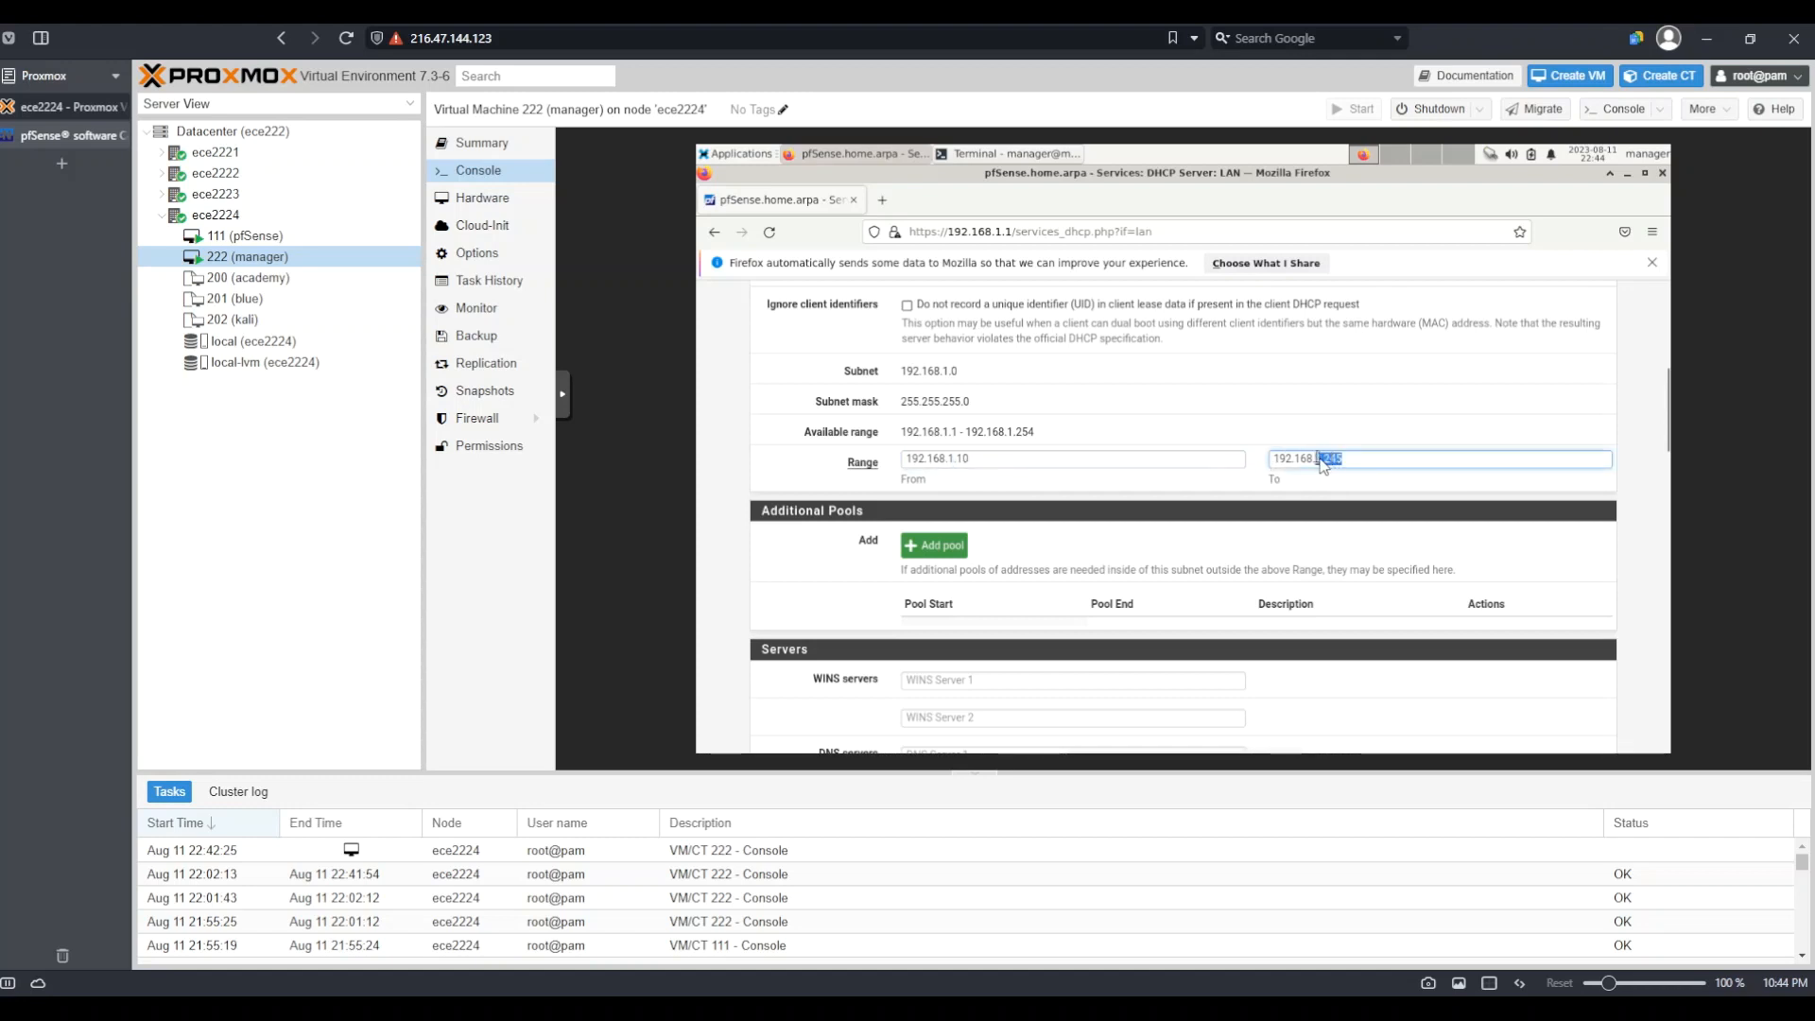
pyautogui.click(1416, 534)
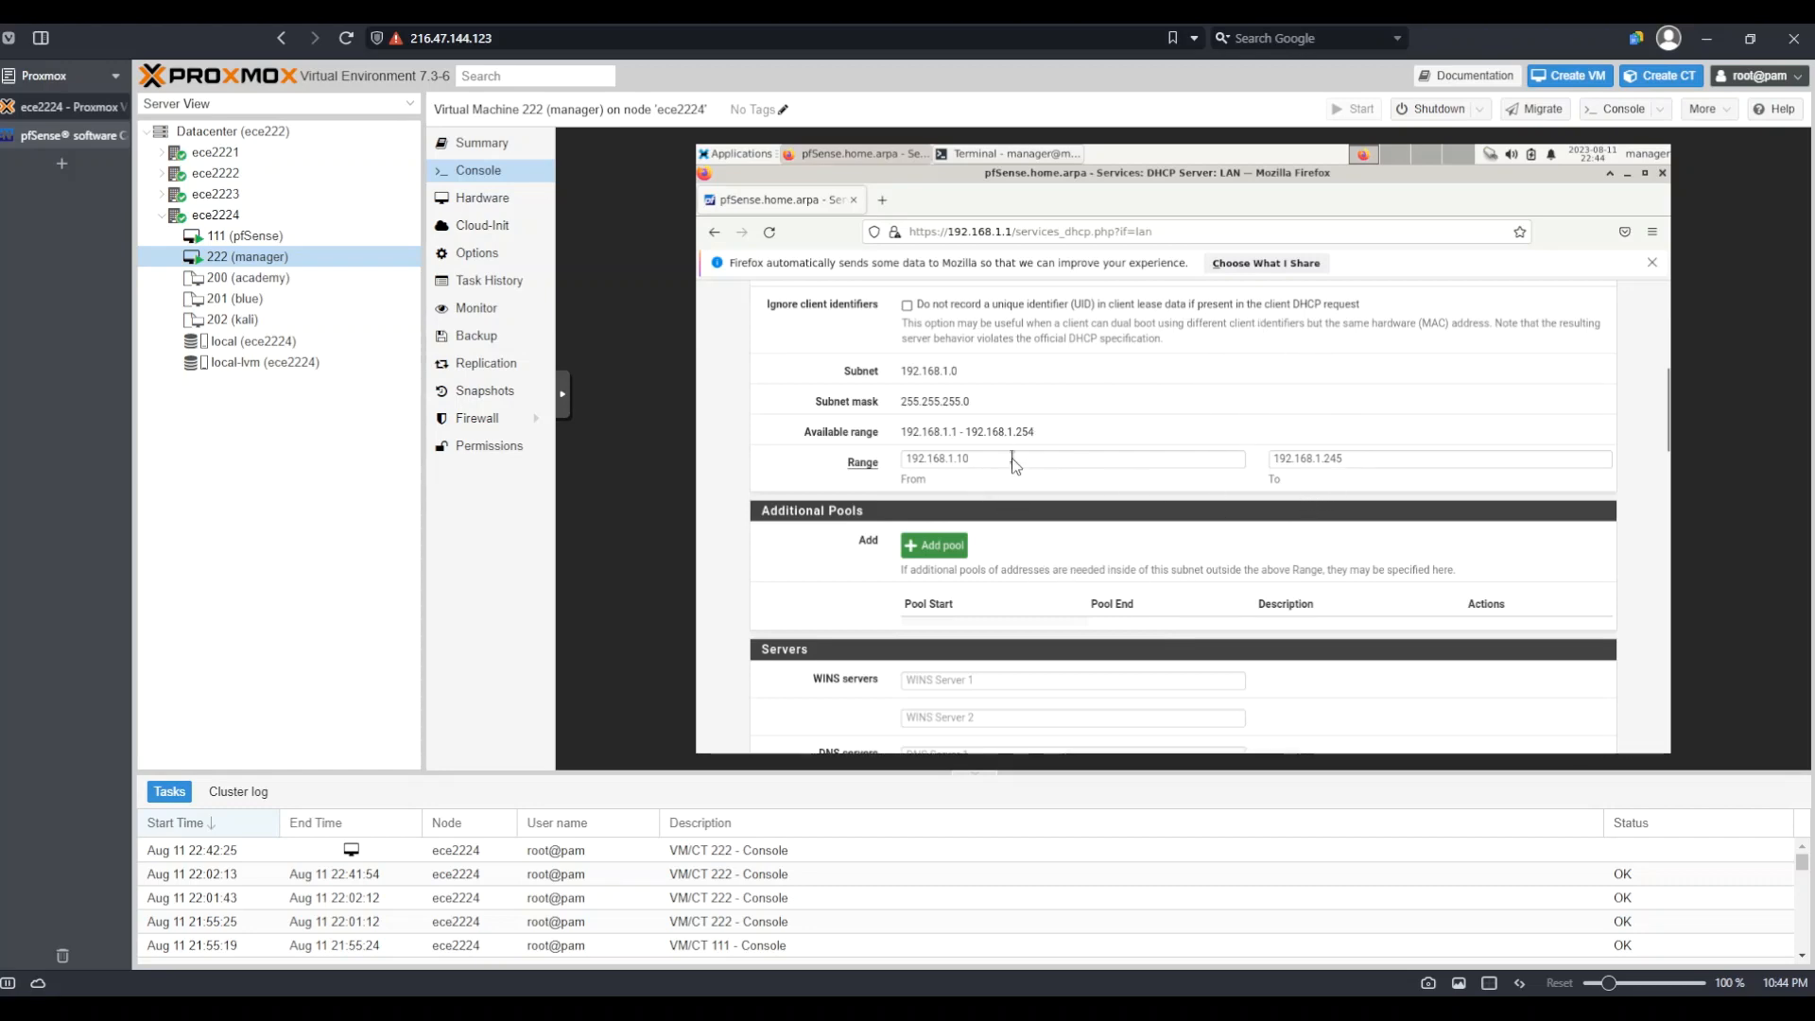
pyautogui.click(983, 460)
pyautogui.doubleClick(963, 460)
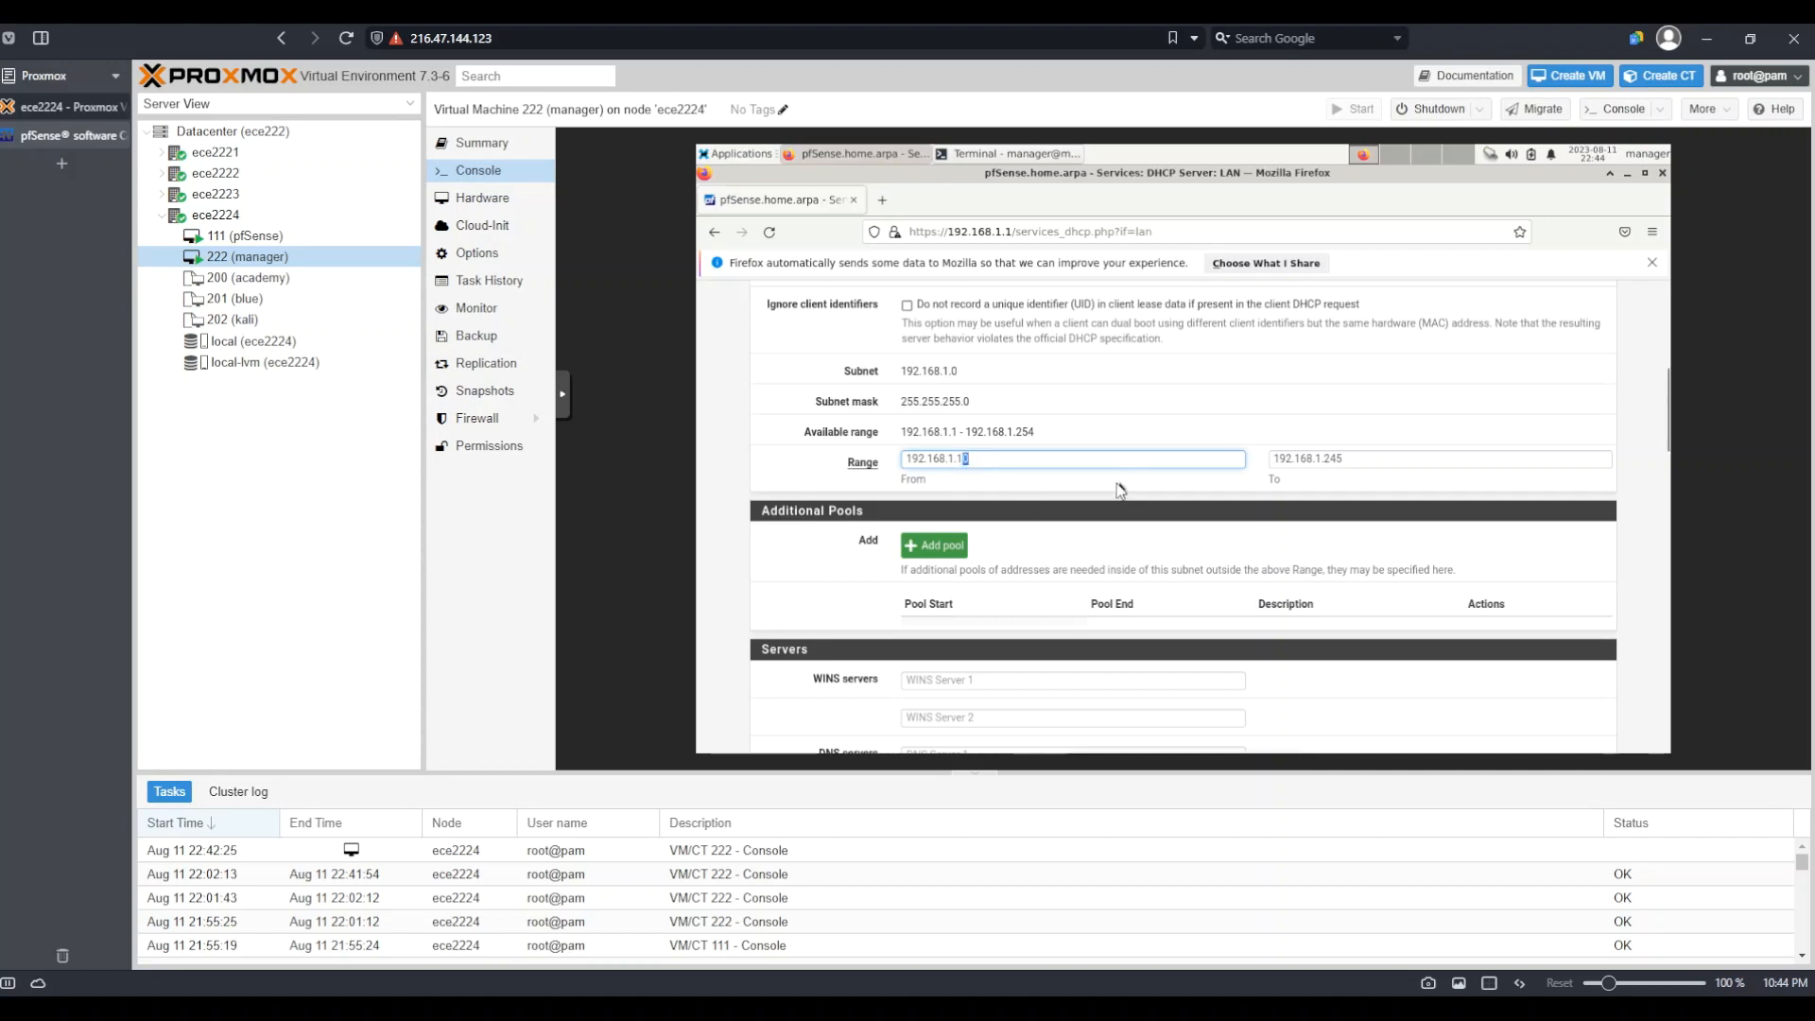
pyautogui.write('1')
pyautogui.press('BackSpace')
pyautogui.write('0')
# Scroll back to the top and return to the Status Dashboard via the pfSense logo
pyautogui.scroll(3, 1075, 567)
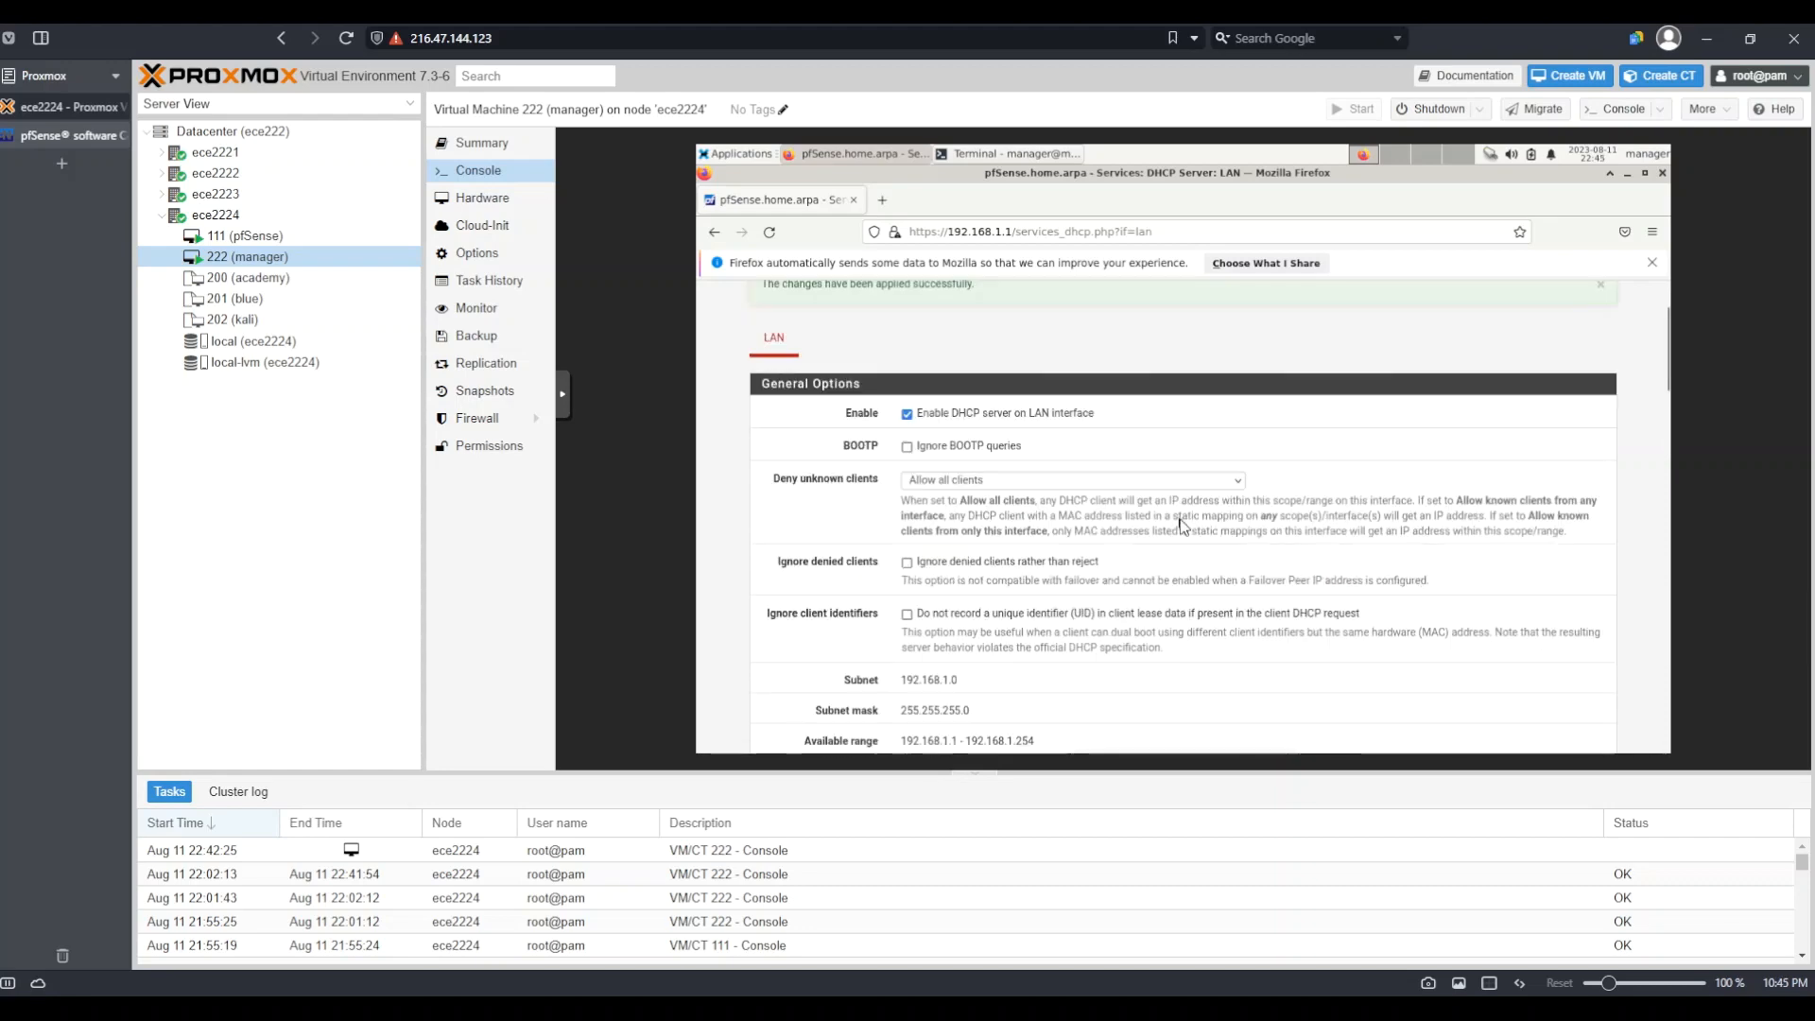
pyautogui.scroll(-15, 1085, 523)
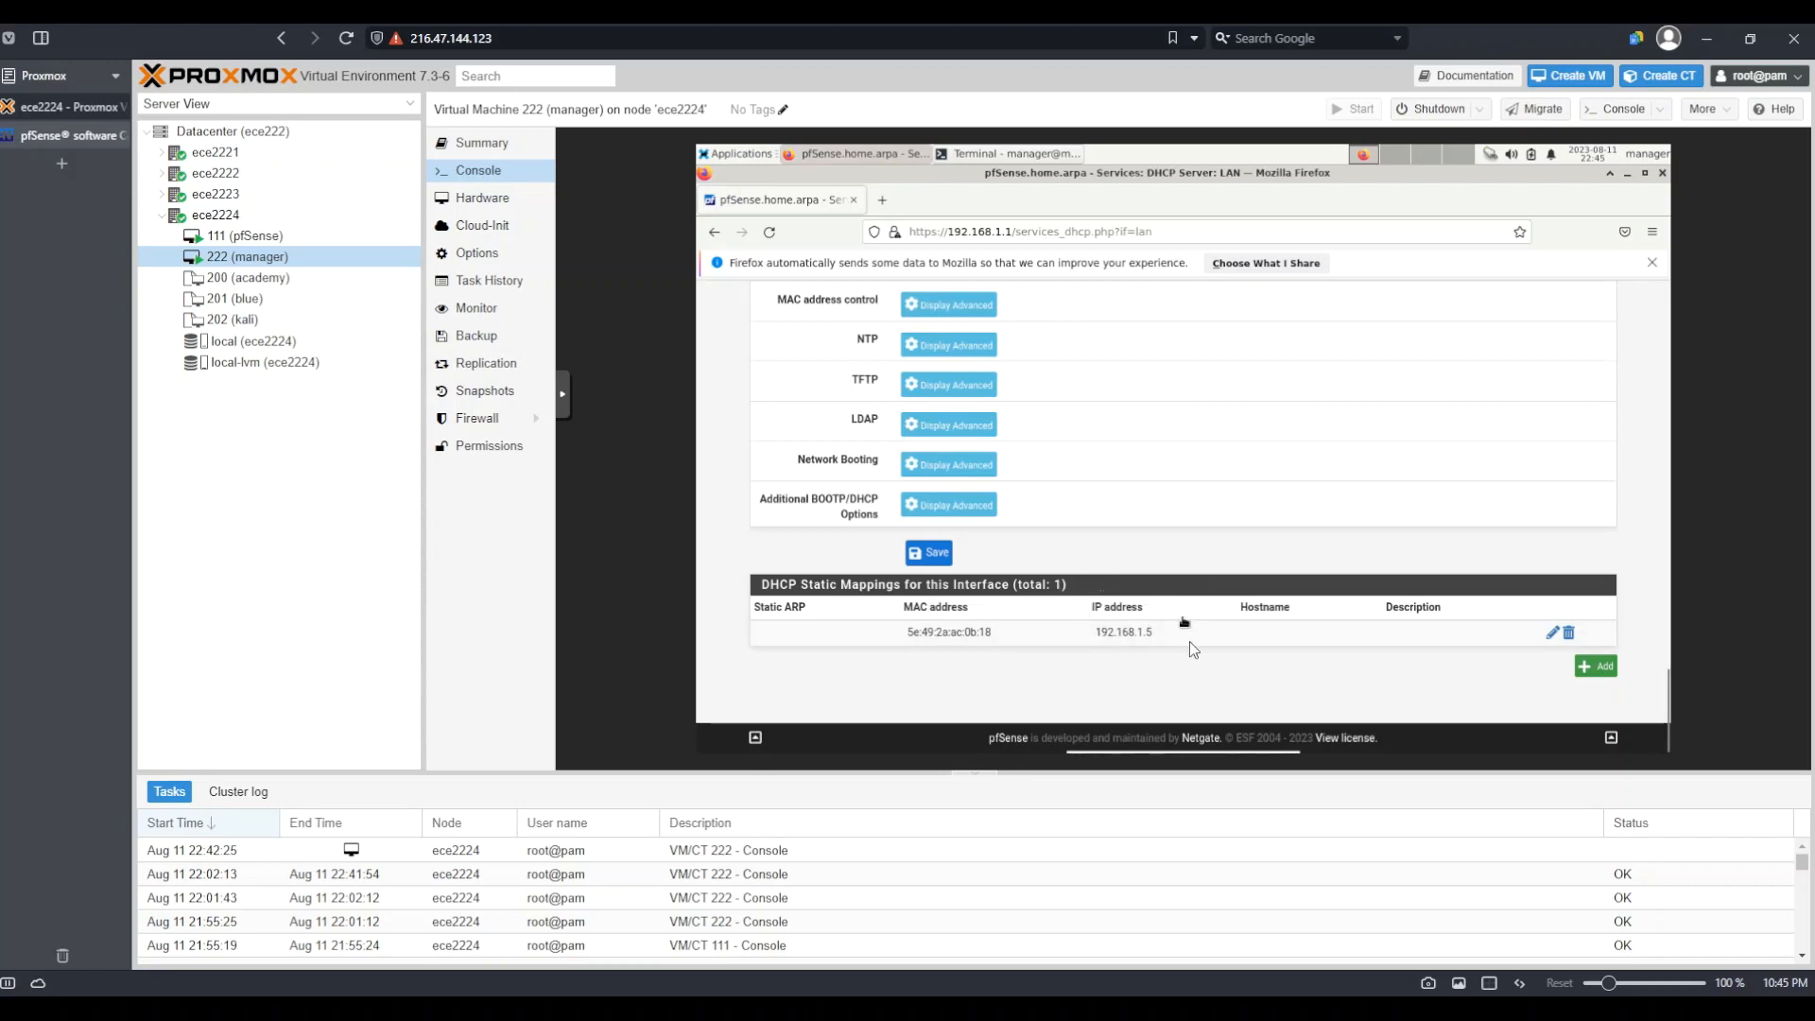
pyautogui.scroll(5, 1175, 493)
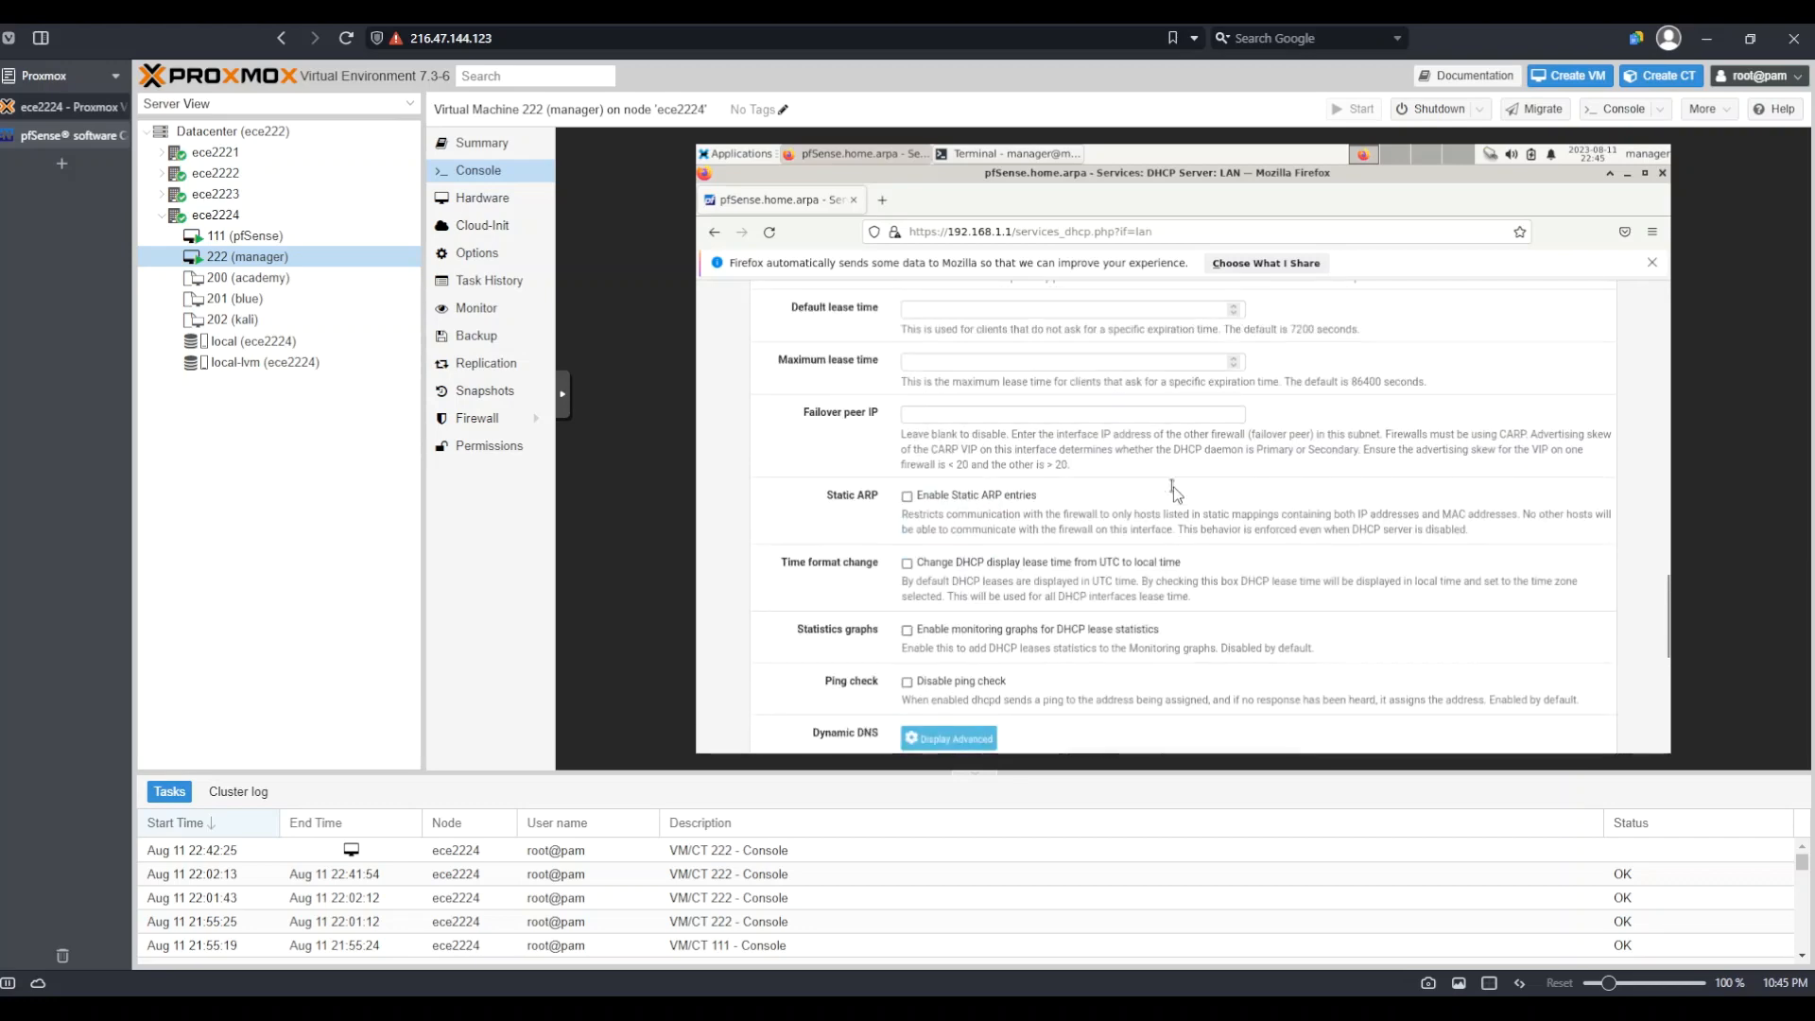
pyautogui.scroll(3, 1175, 493)
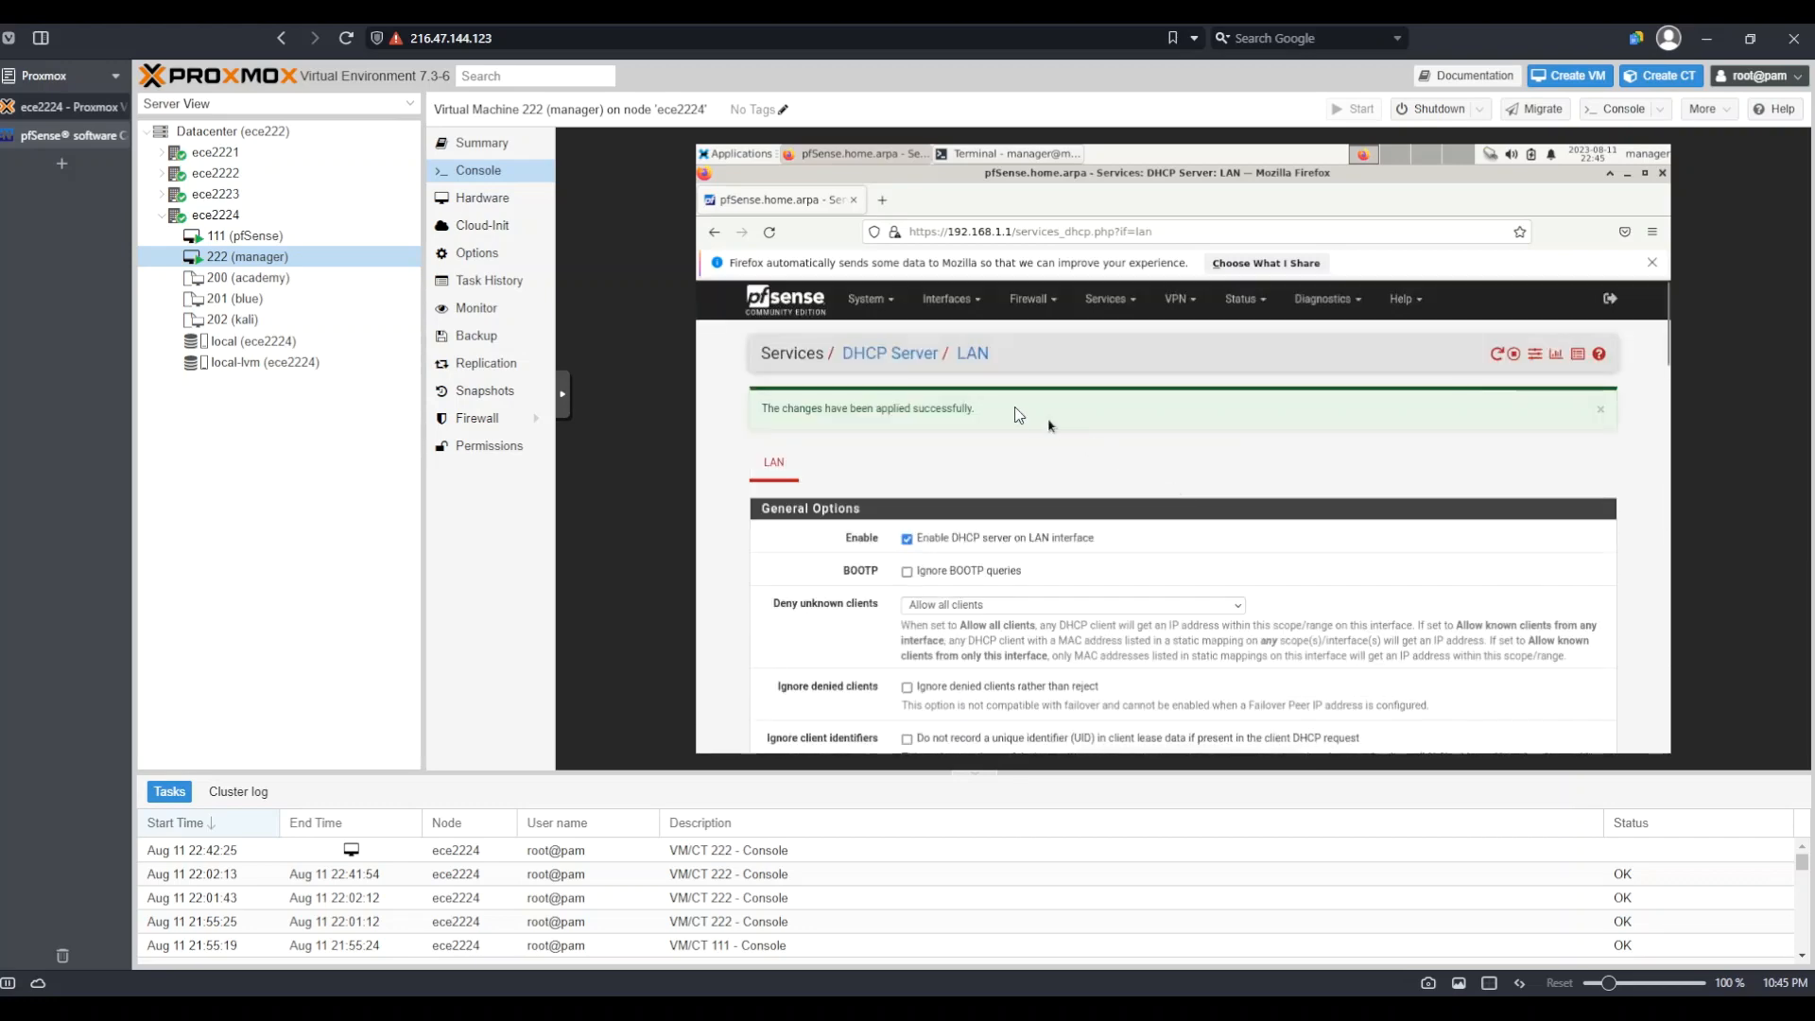
pyautogui.click(799, 314)
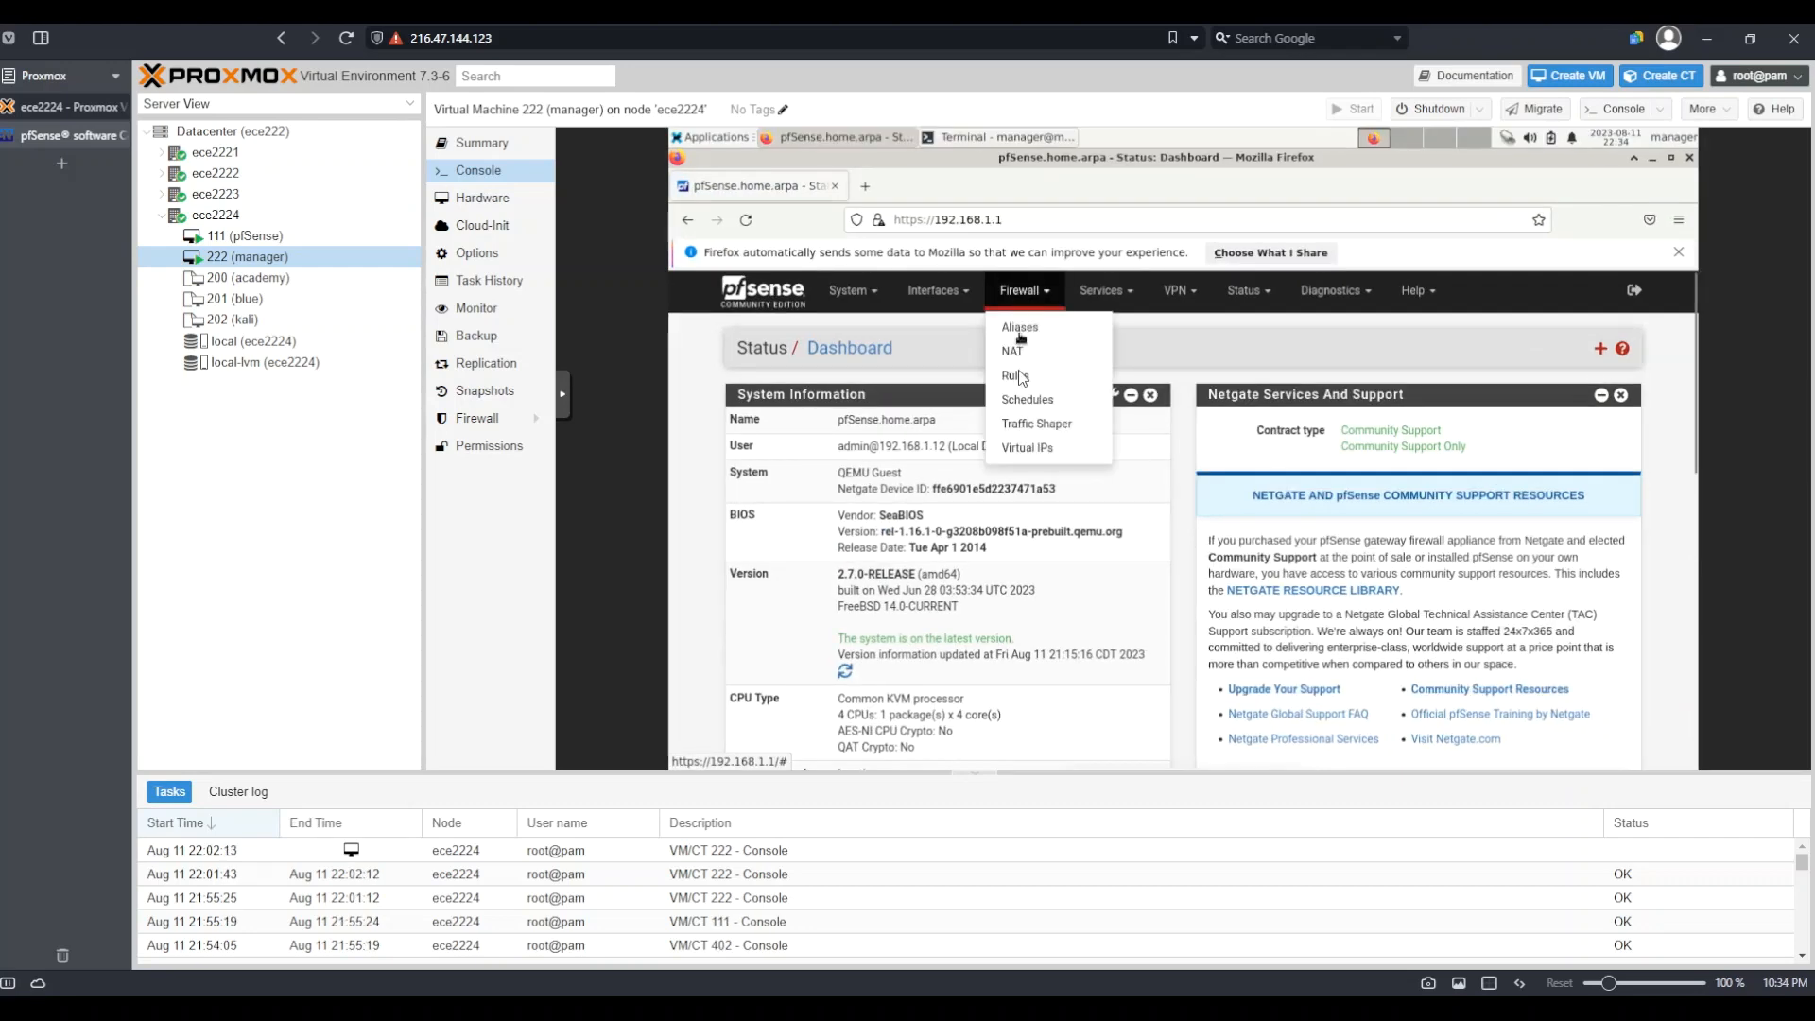
# Open Firewall > NAT Port Forward and begin adding a new rule
pyautogui.click(1014, 352)
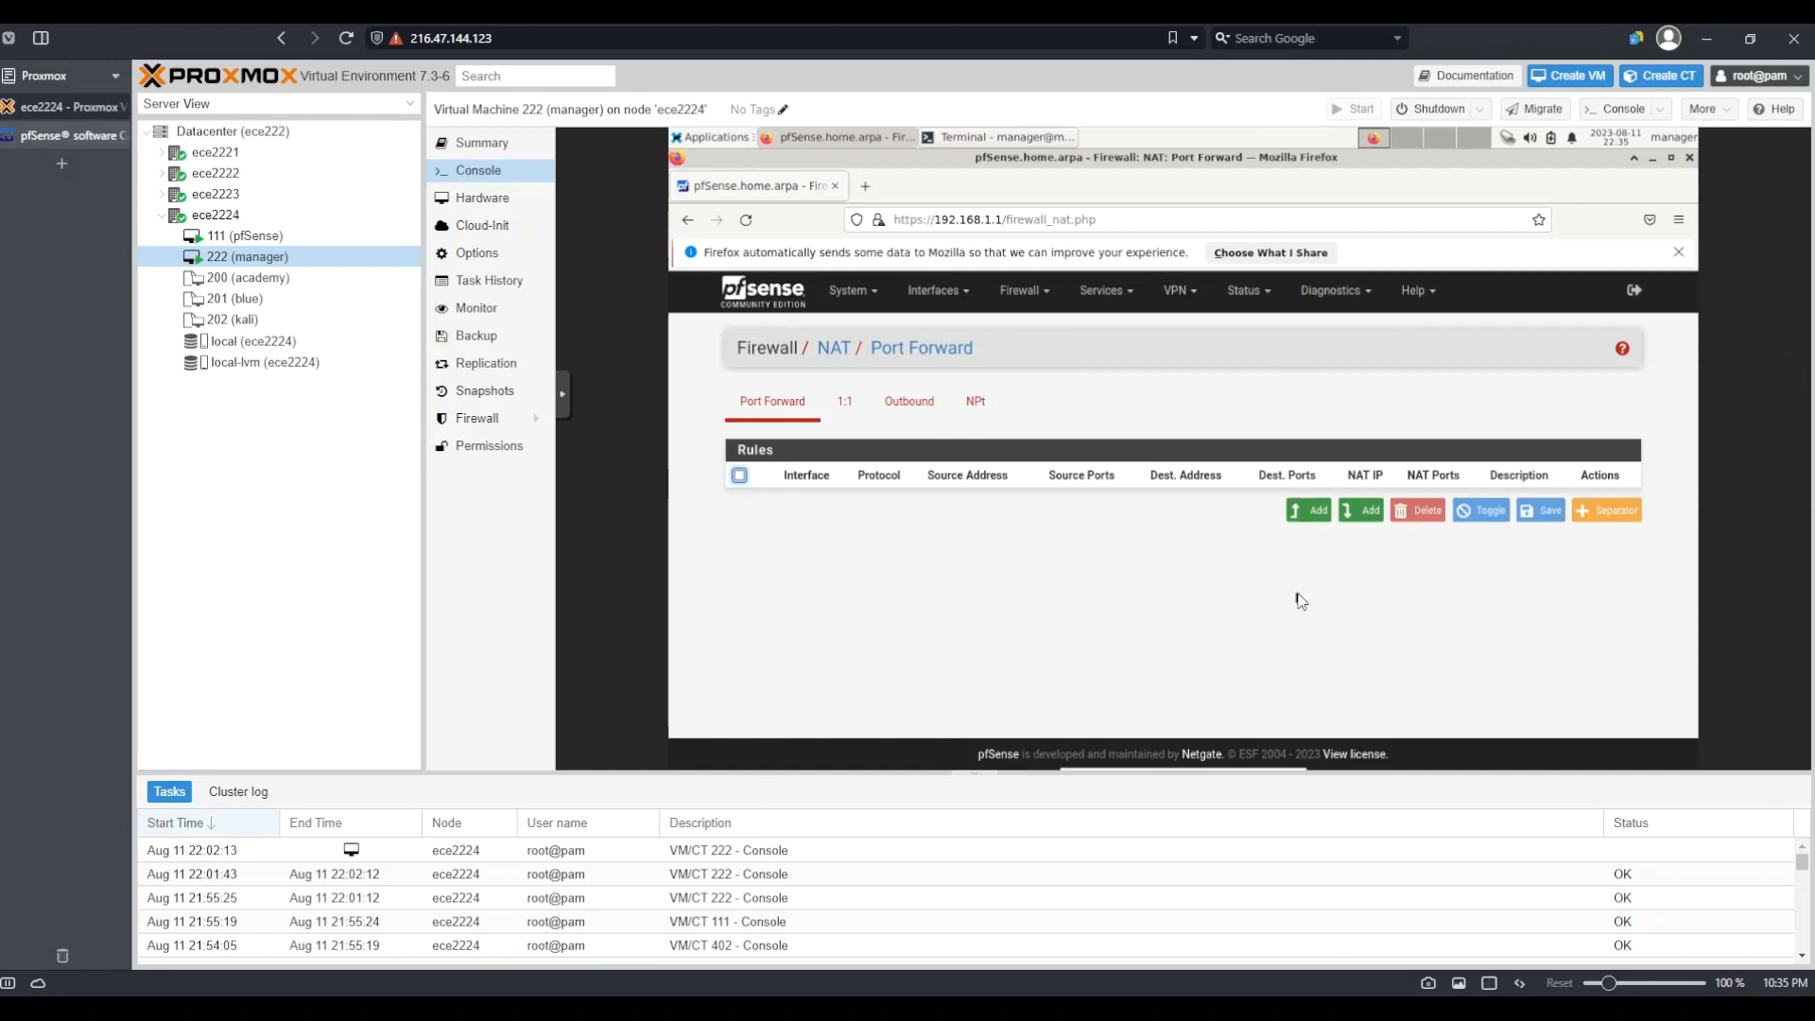
pyautogui.click(1361, 511)
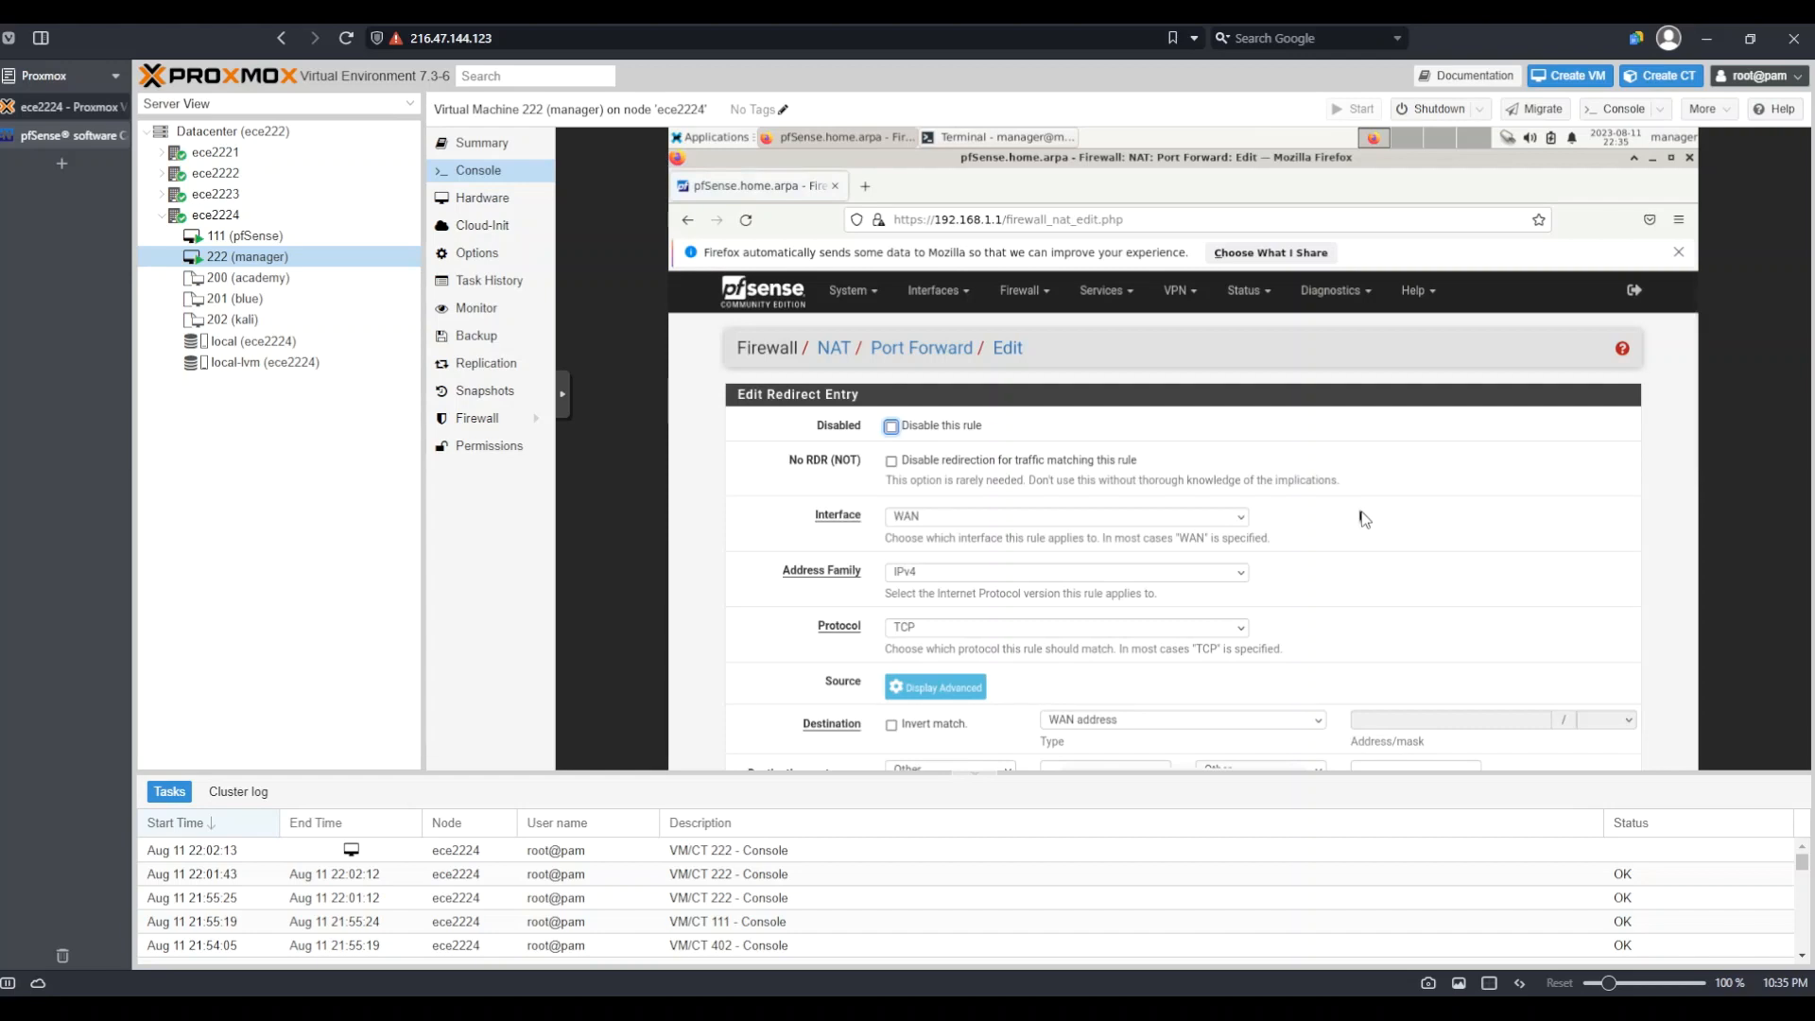
# Set the new rule's destination to This Firewall (self) with destination port range HTTP
pyautogui.scroll(-2, 1364, 518)
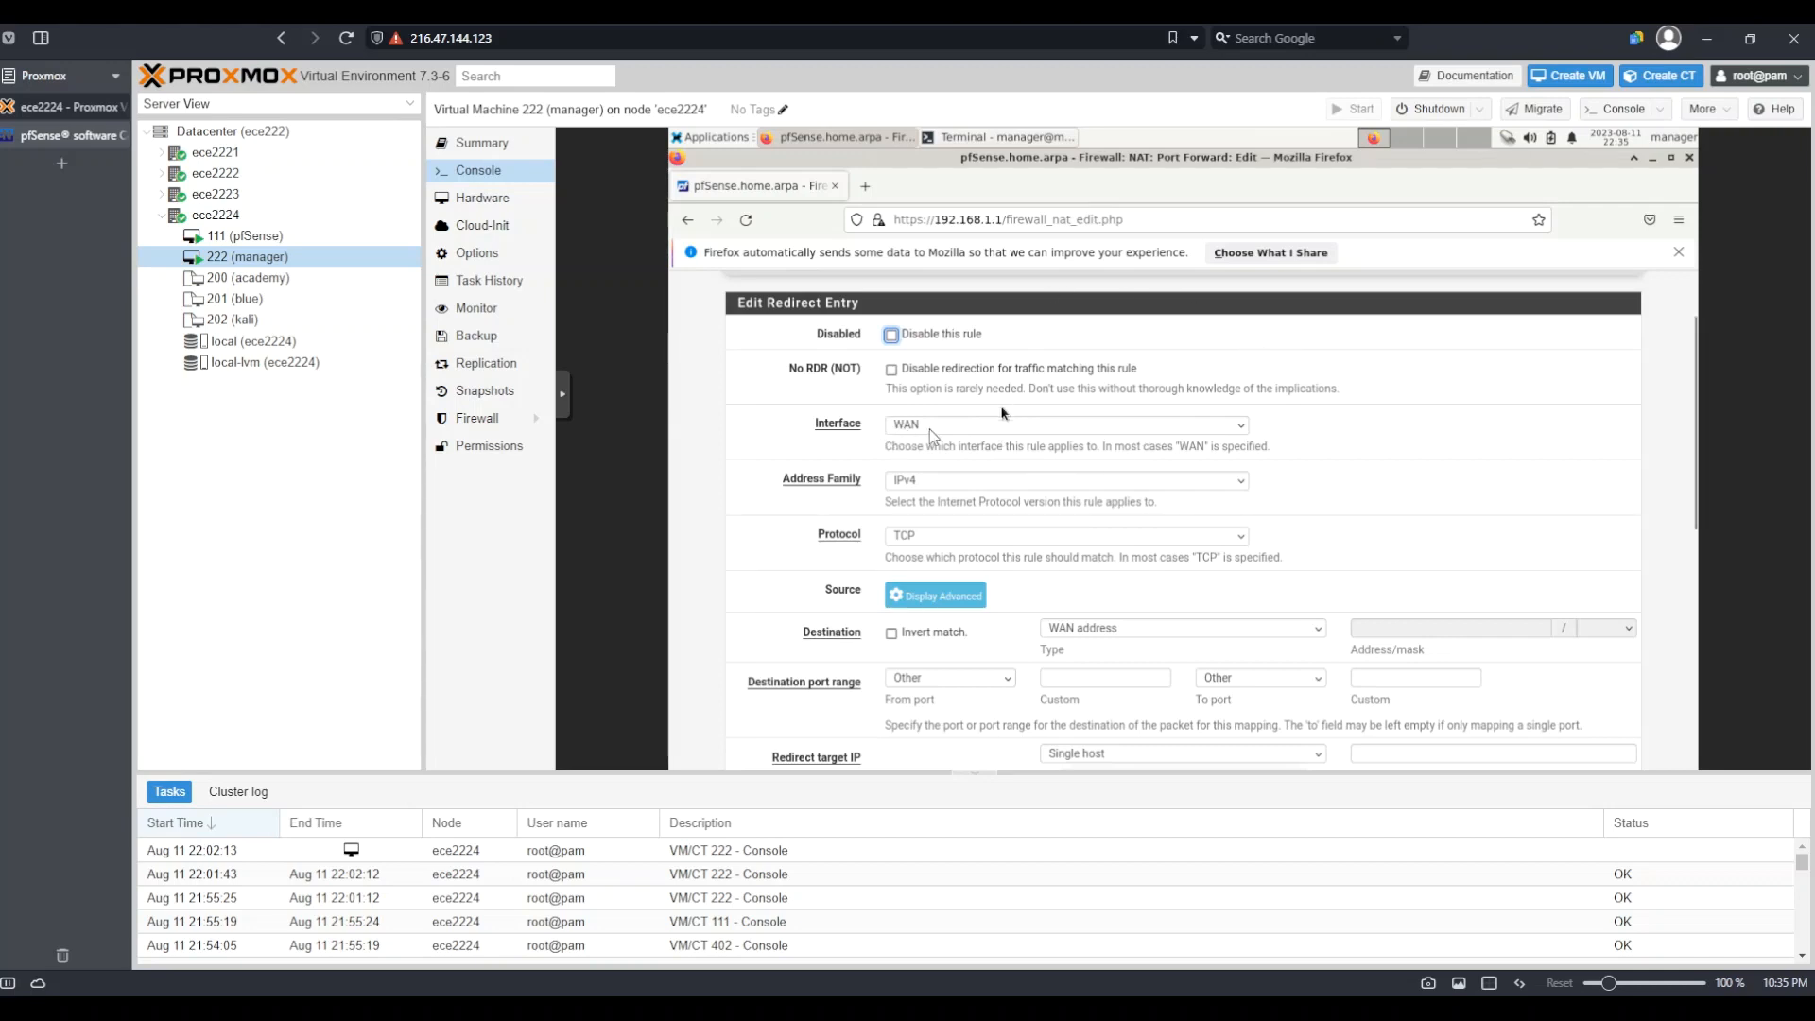
pyautogui.scroll(-2, 1421, 461)
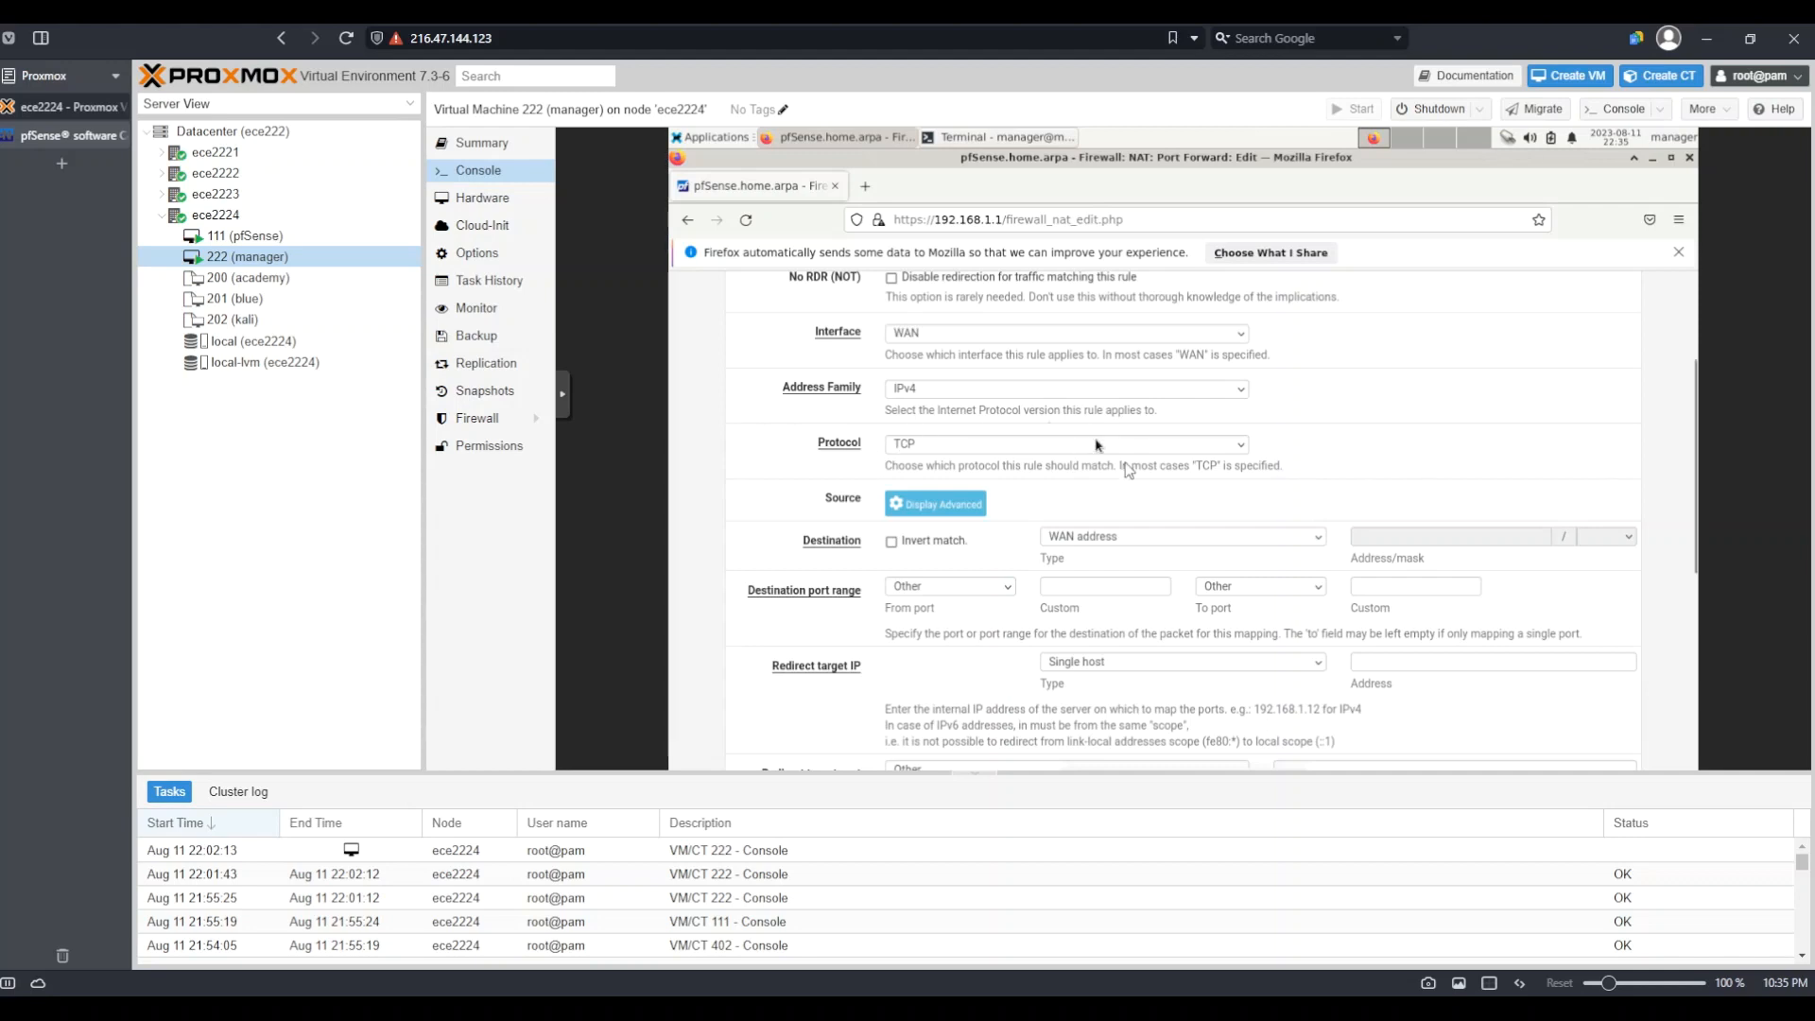
pyautogui.click(1170, 541)
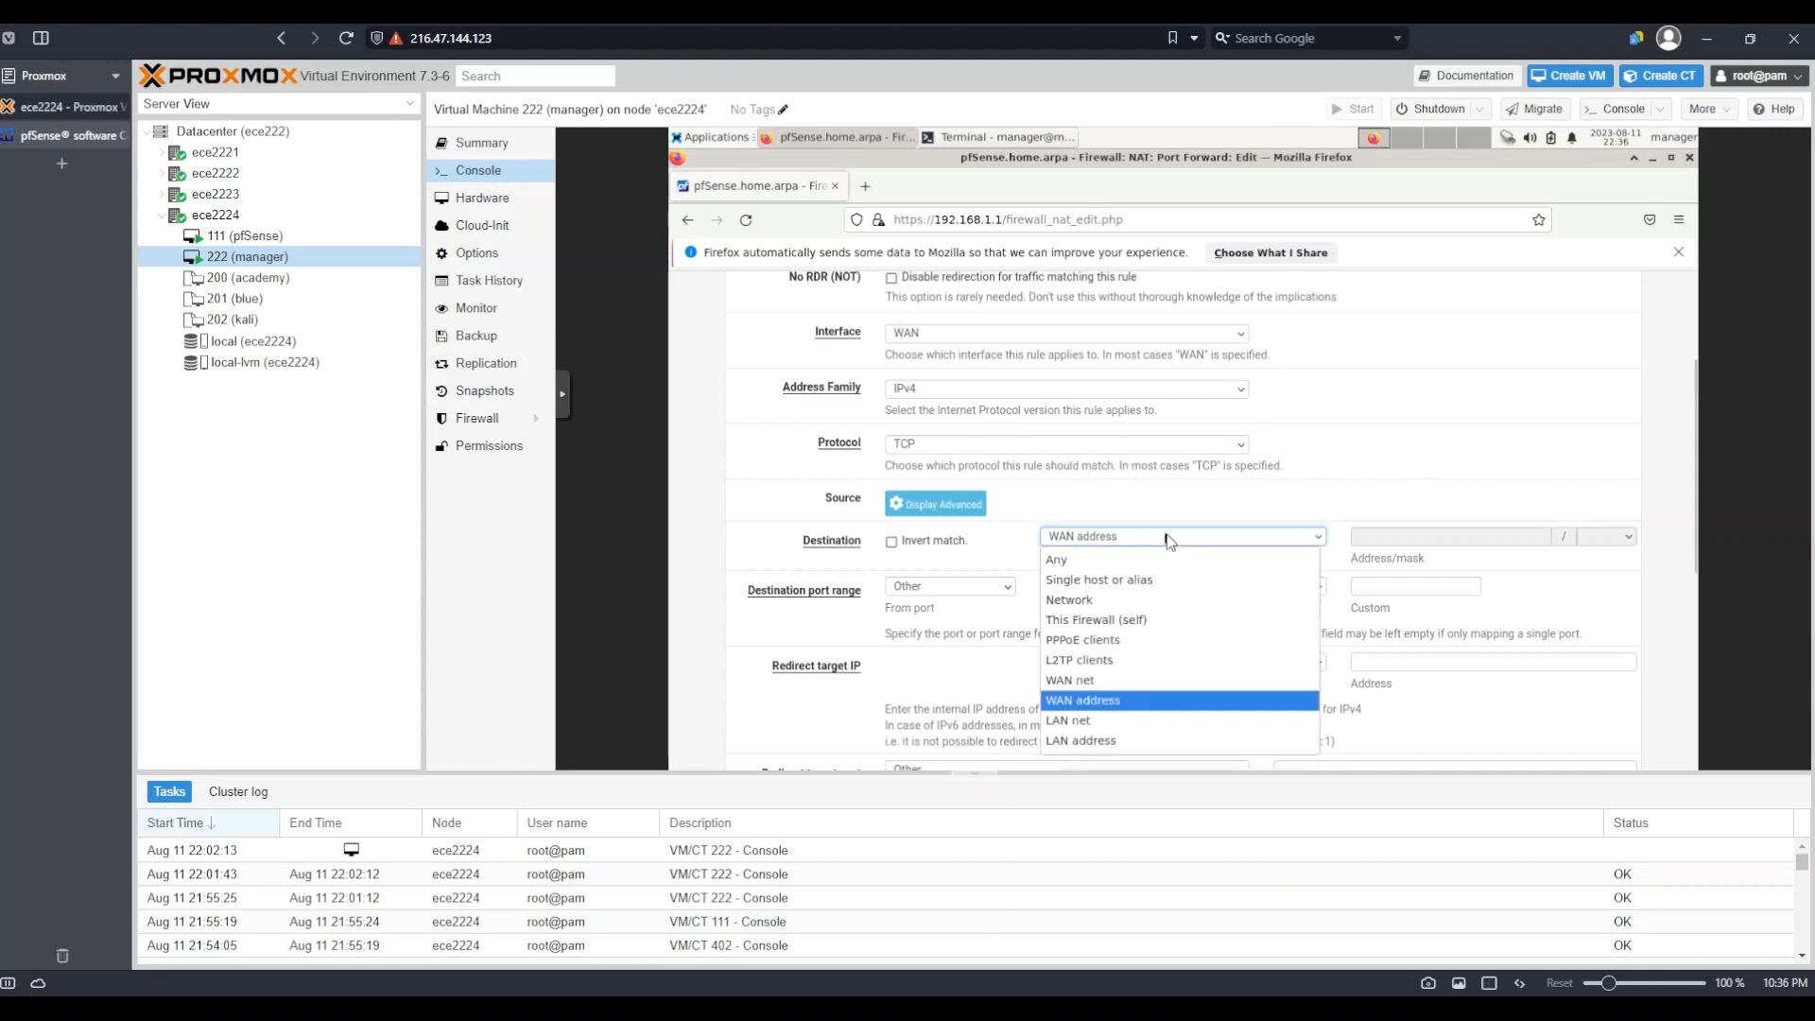
pyautogui.click(1146, 621)
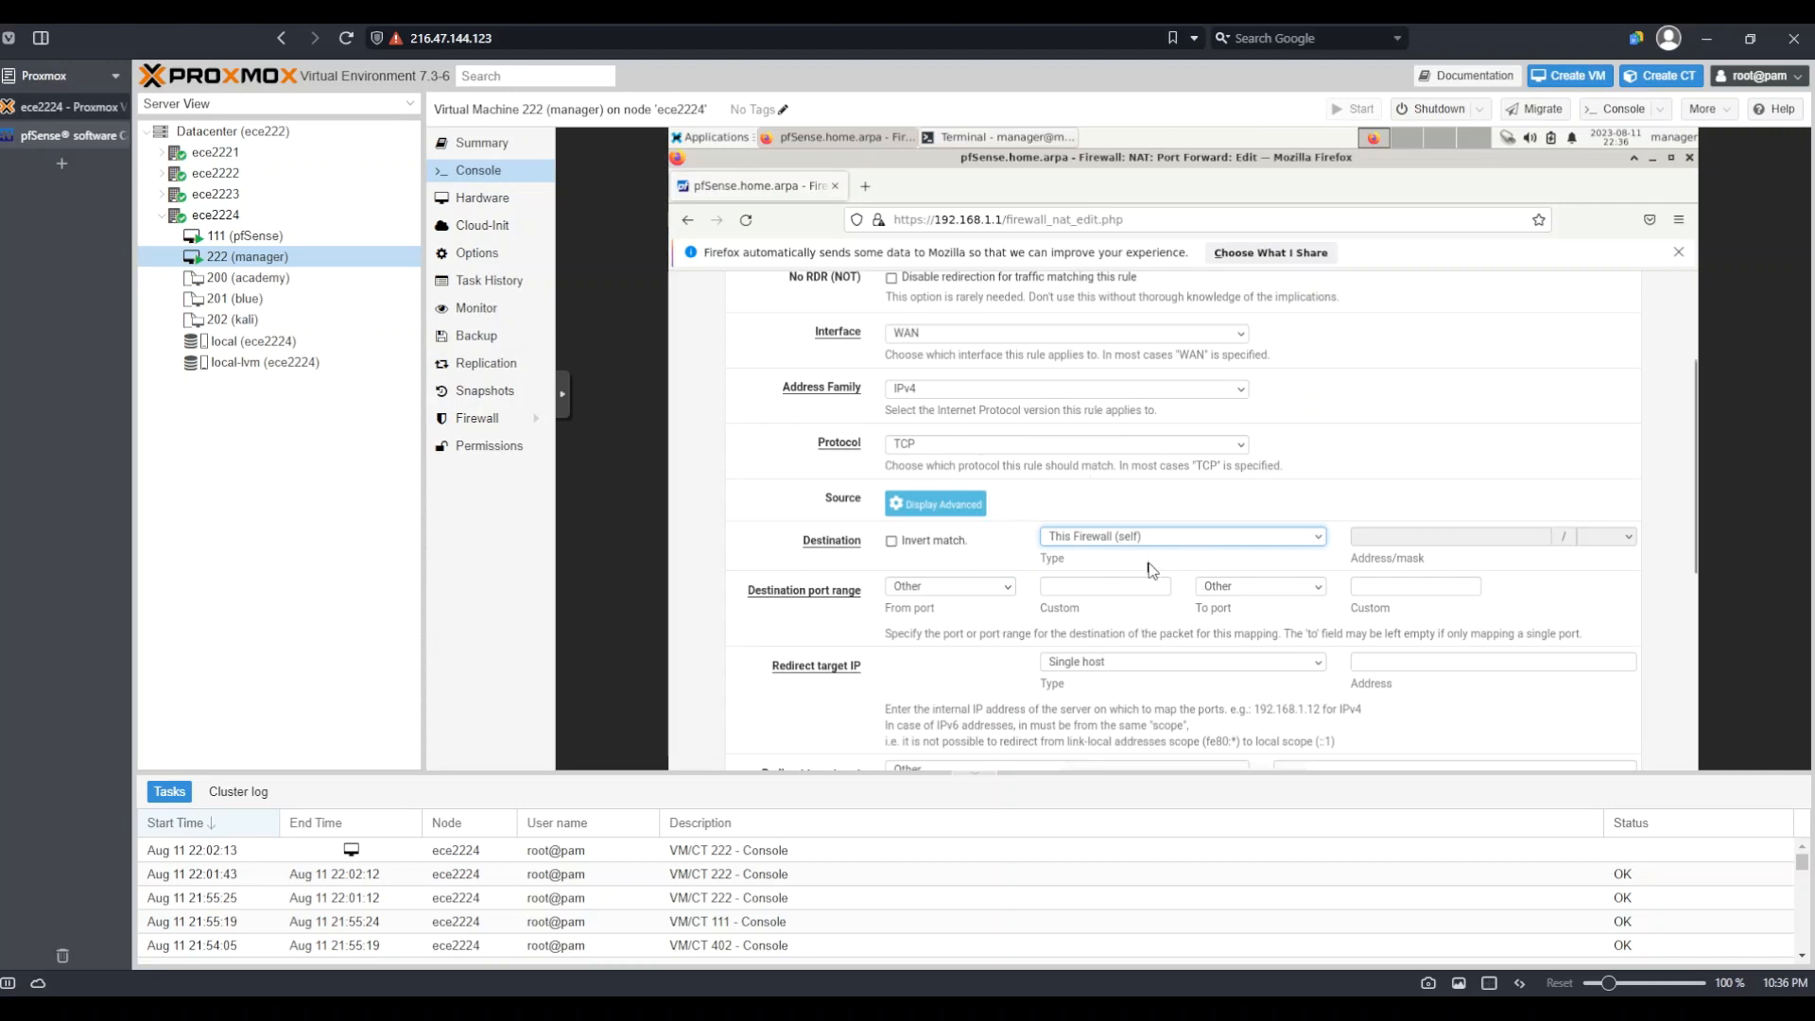
pyautogui.click(1000, 594)
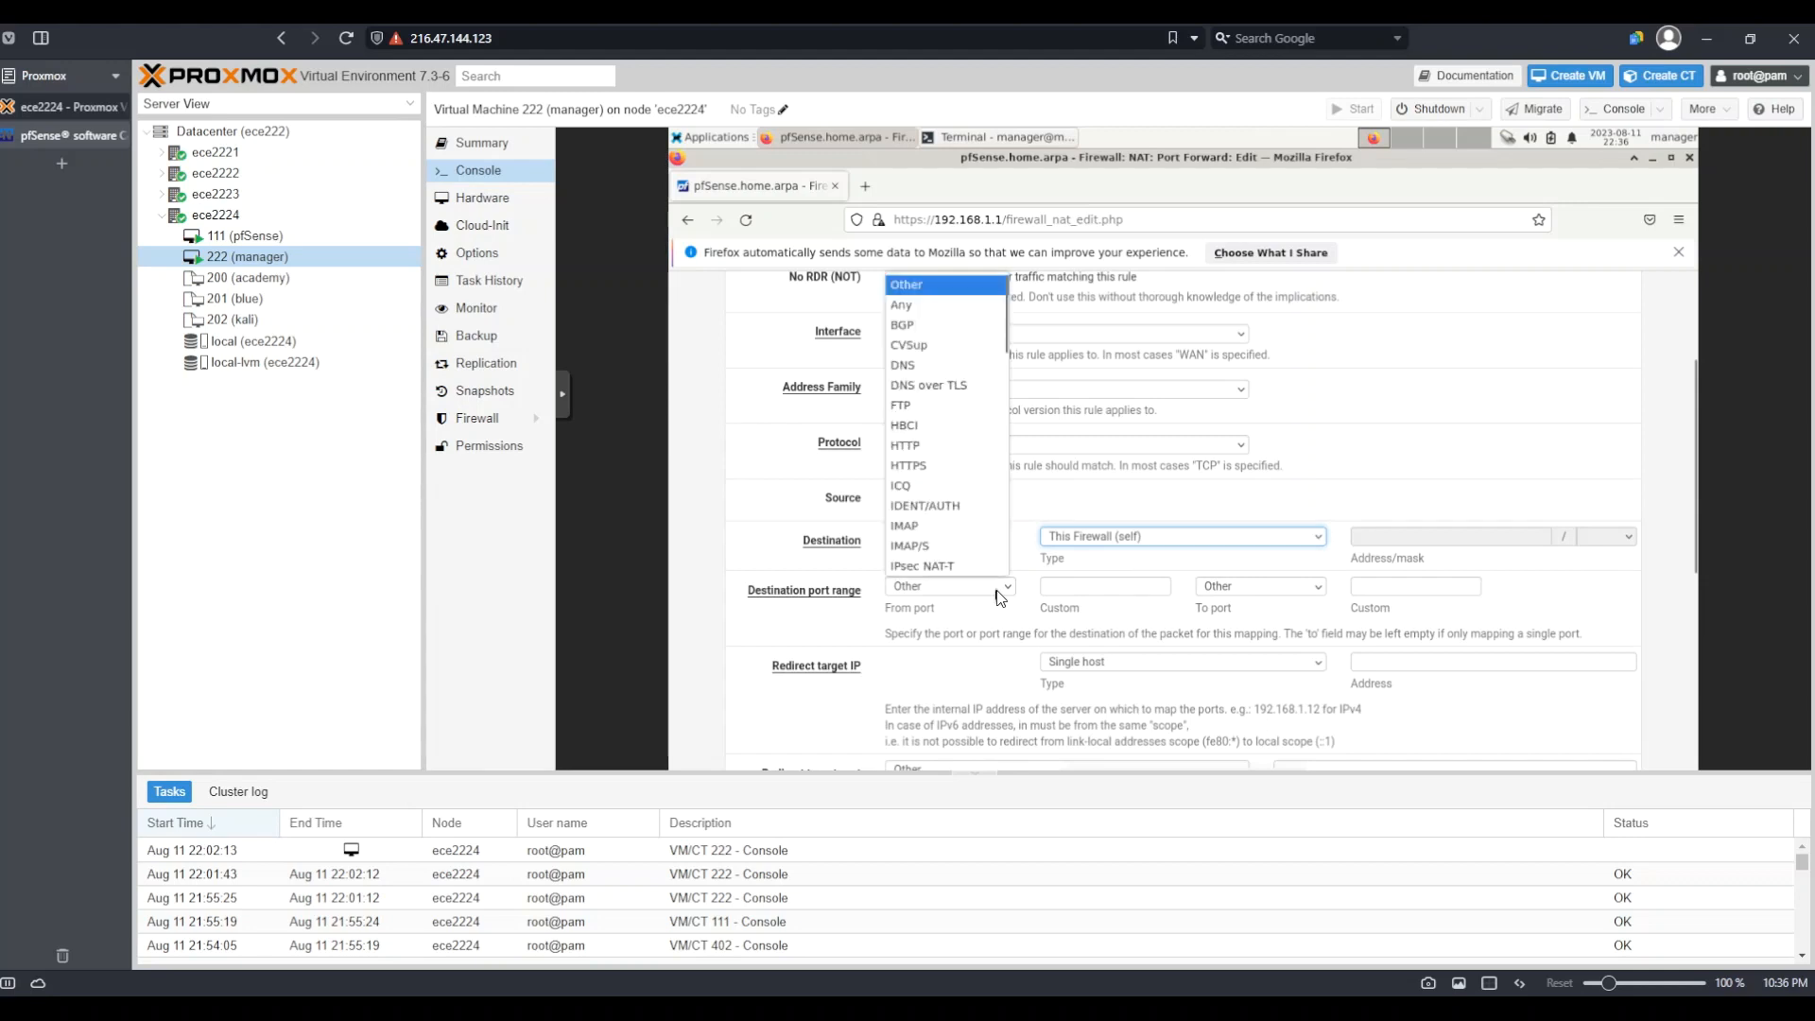
pyautogui.click(938, 448)
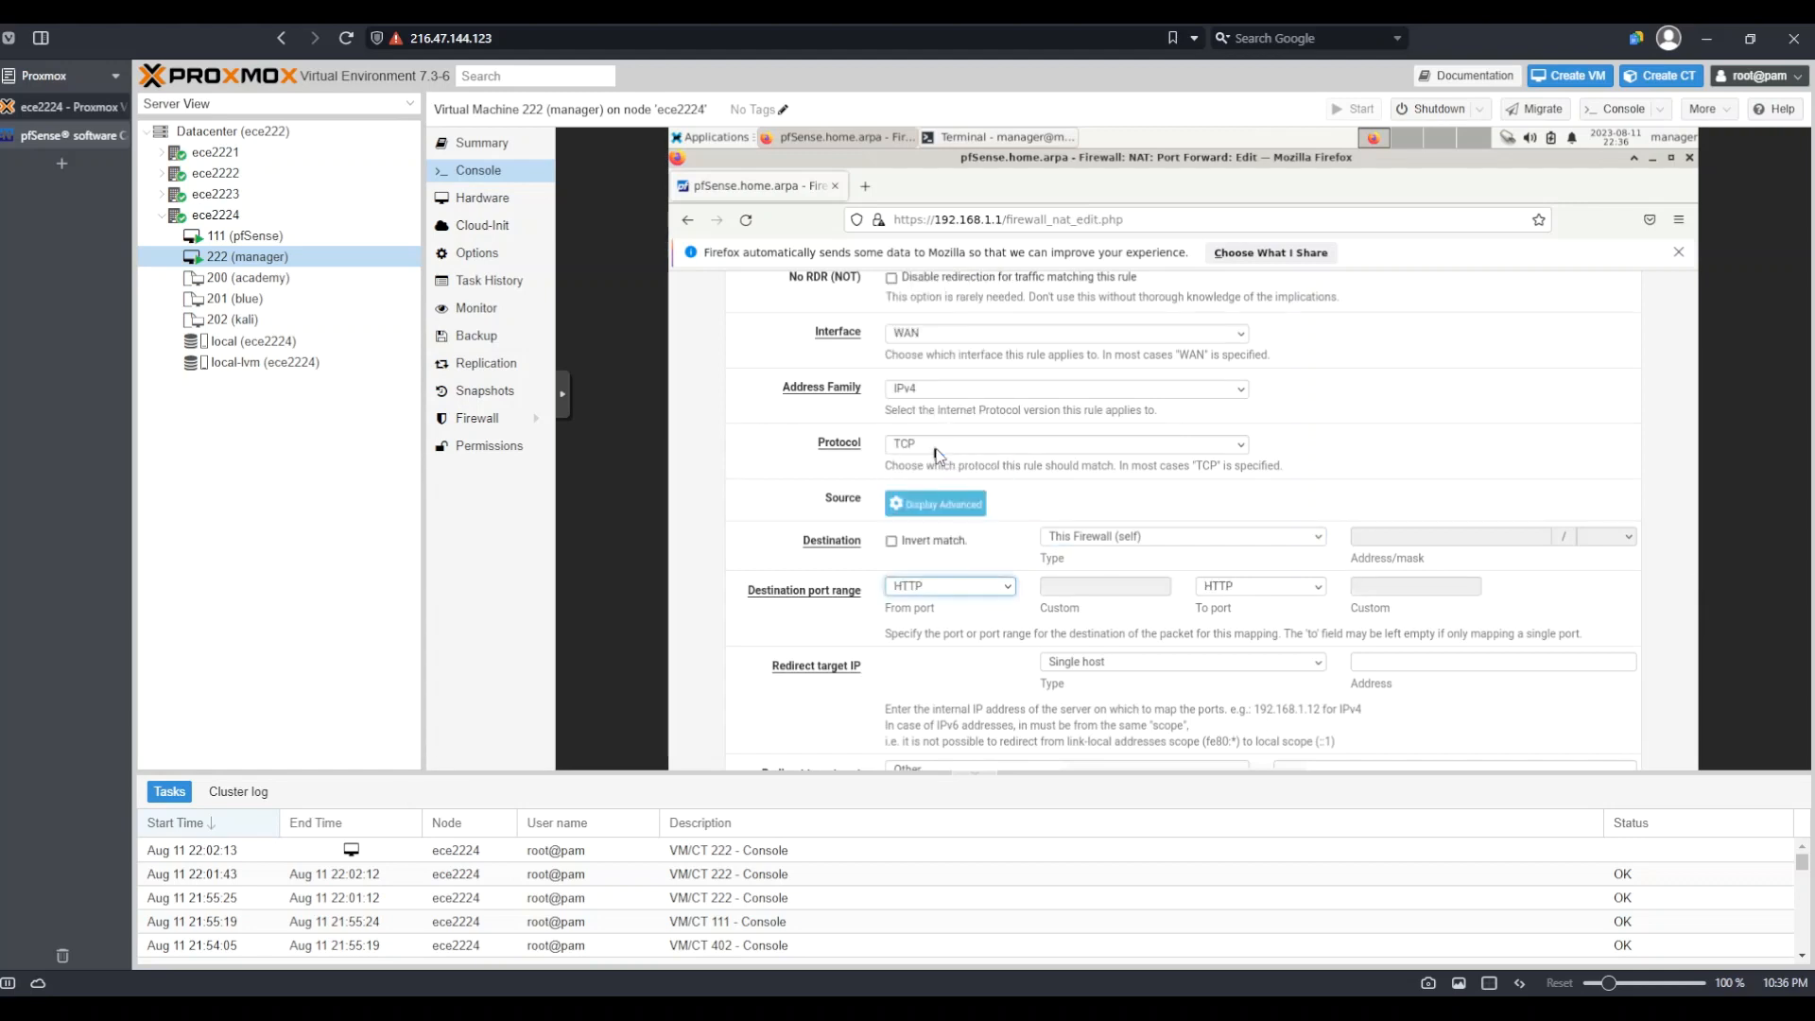
pyautogui.scroll(-3, 1063, 567)
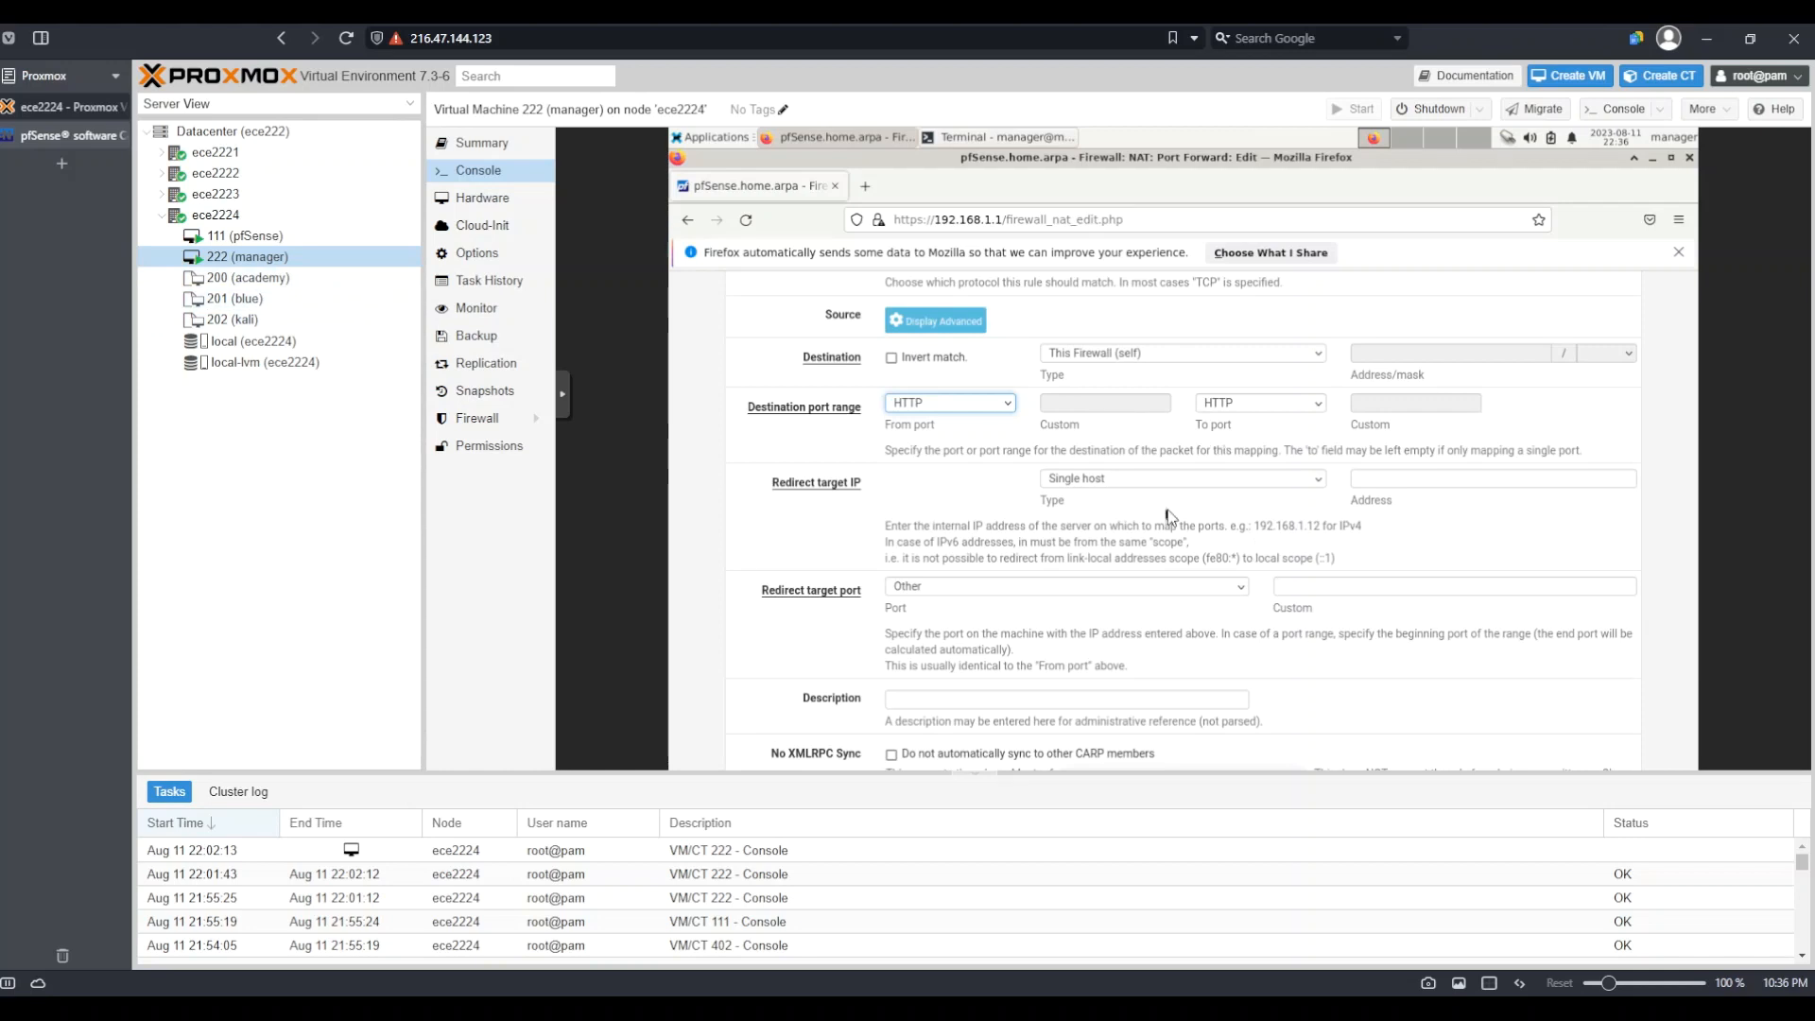
# Redirect the rule to target IP 192.168.1.5 on the HTTP port
pyautogui.click(1388, 479)
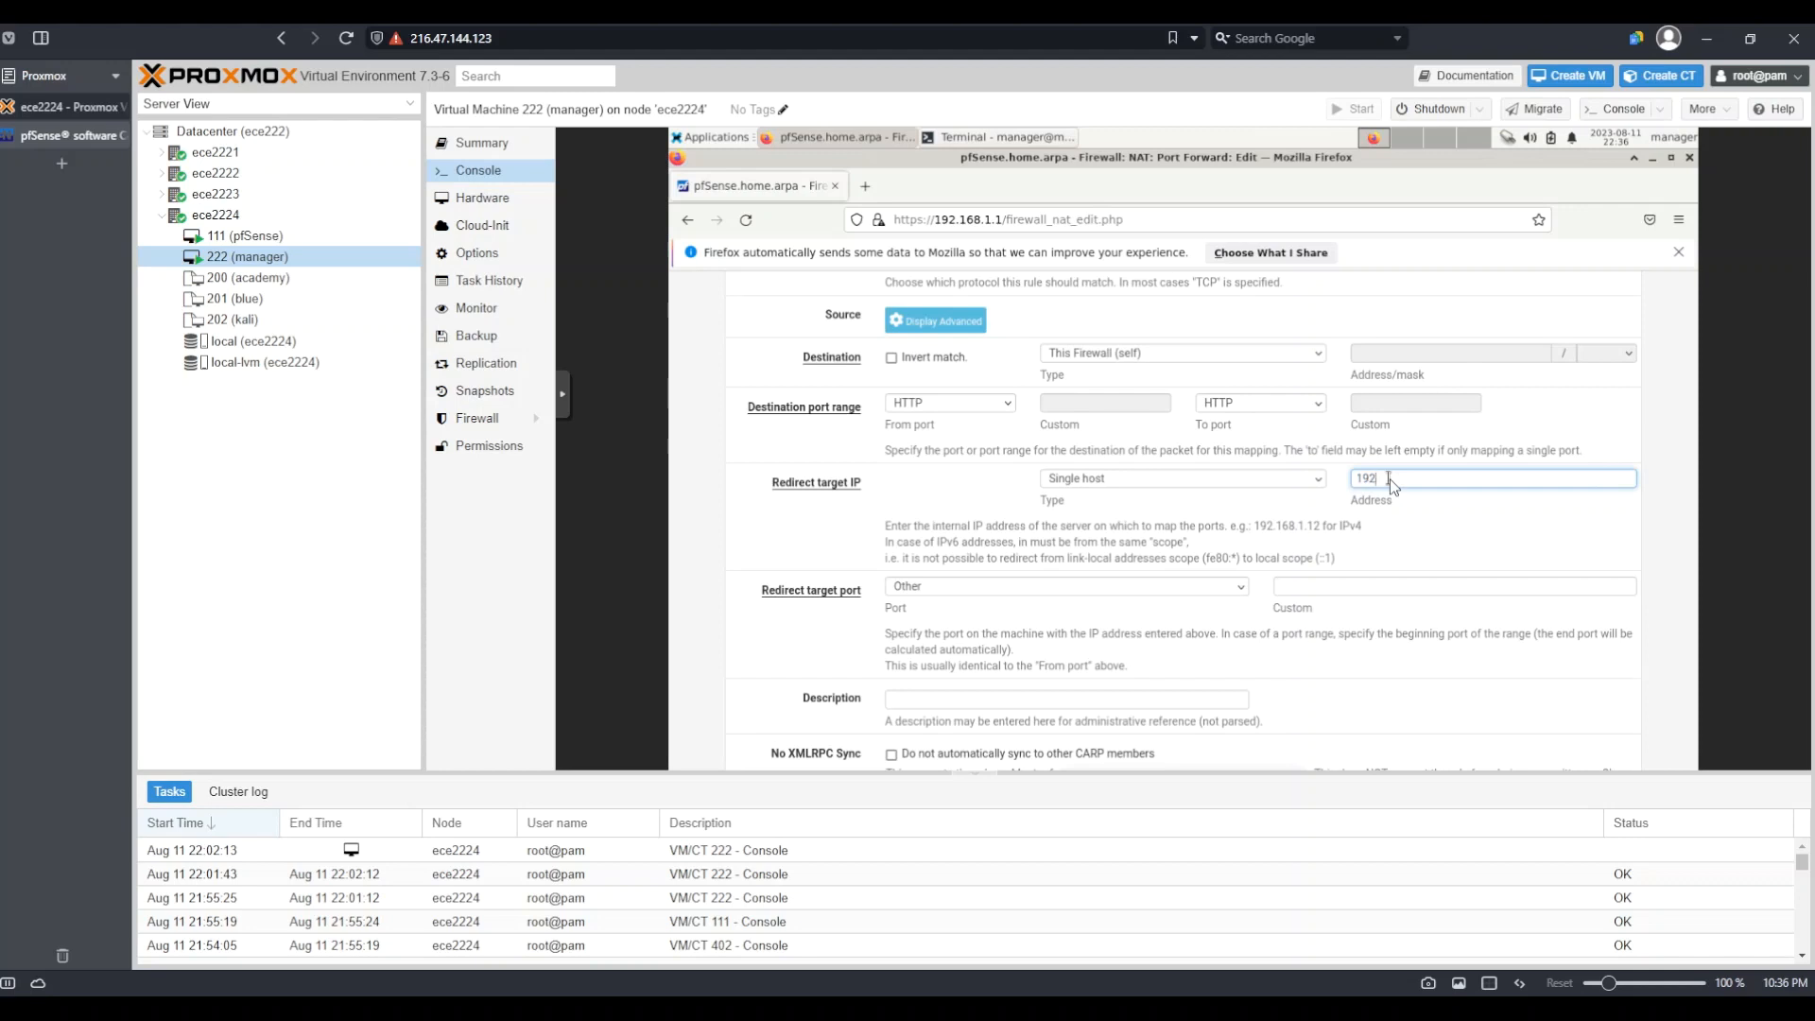
pyautogui.write('168.1.5')
pyautogui.click(950, 588)
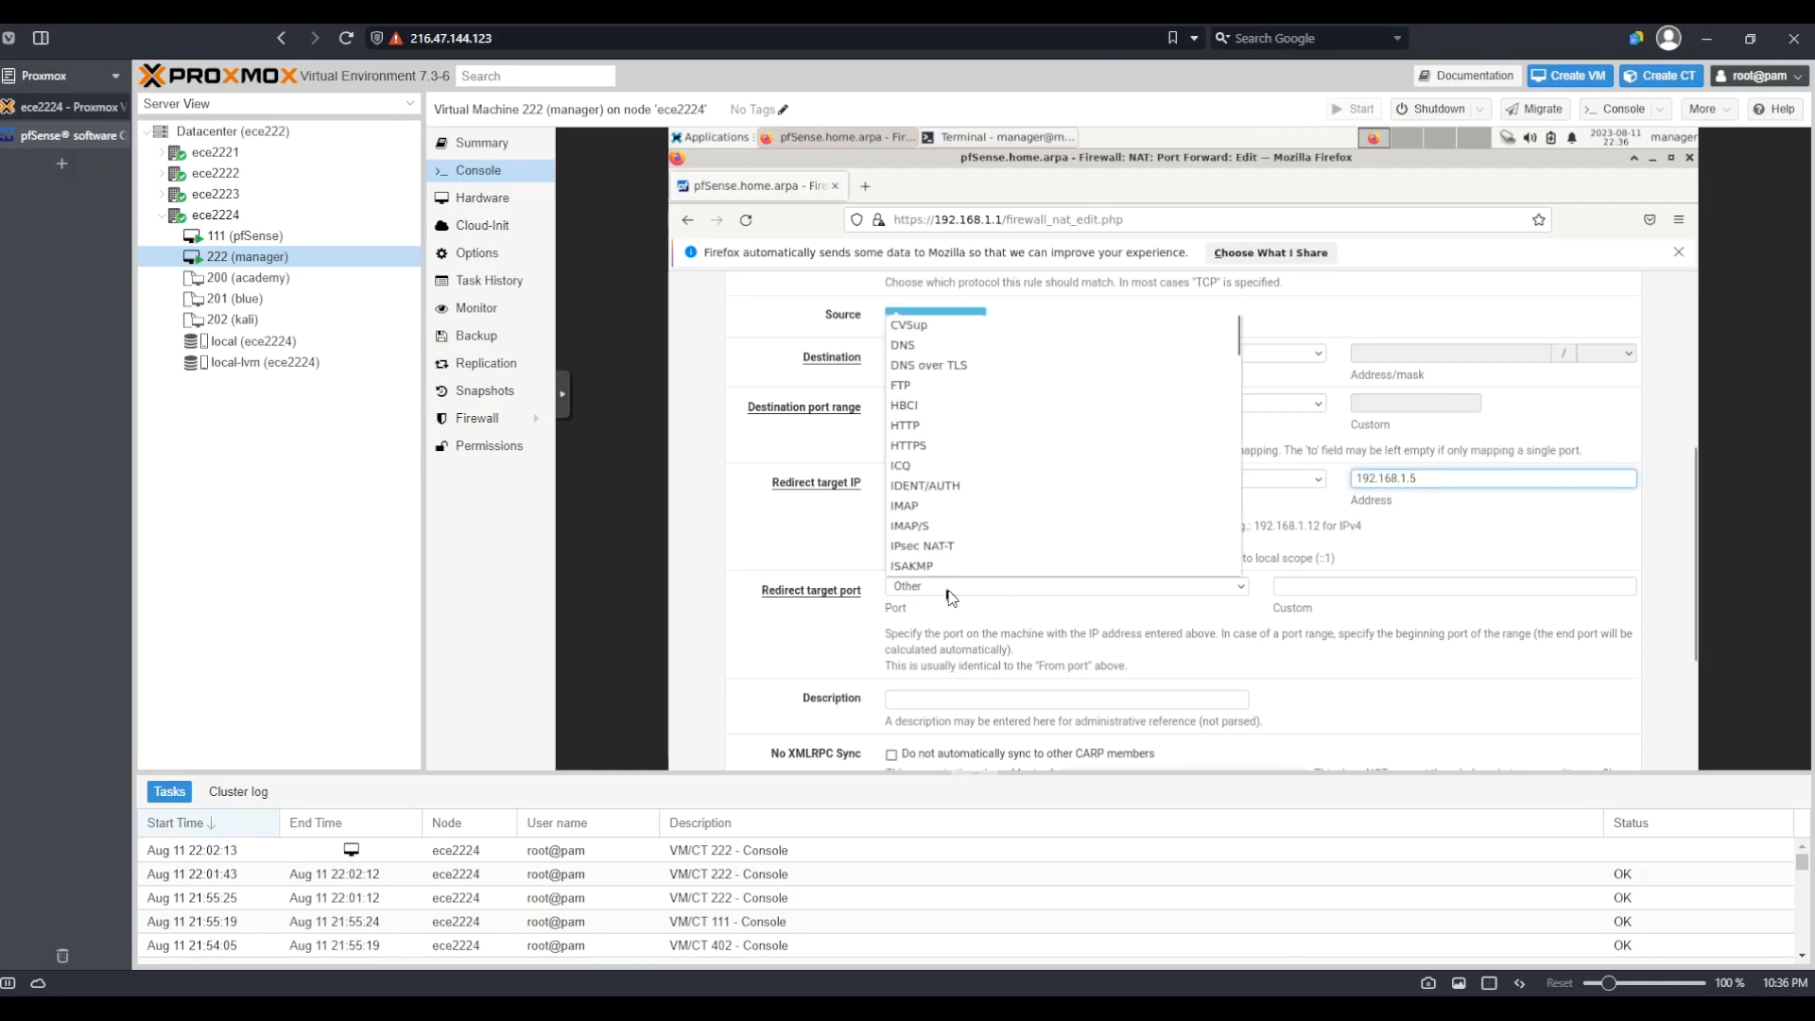
pyautogui.click(967, 428)
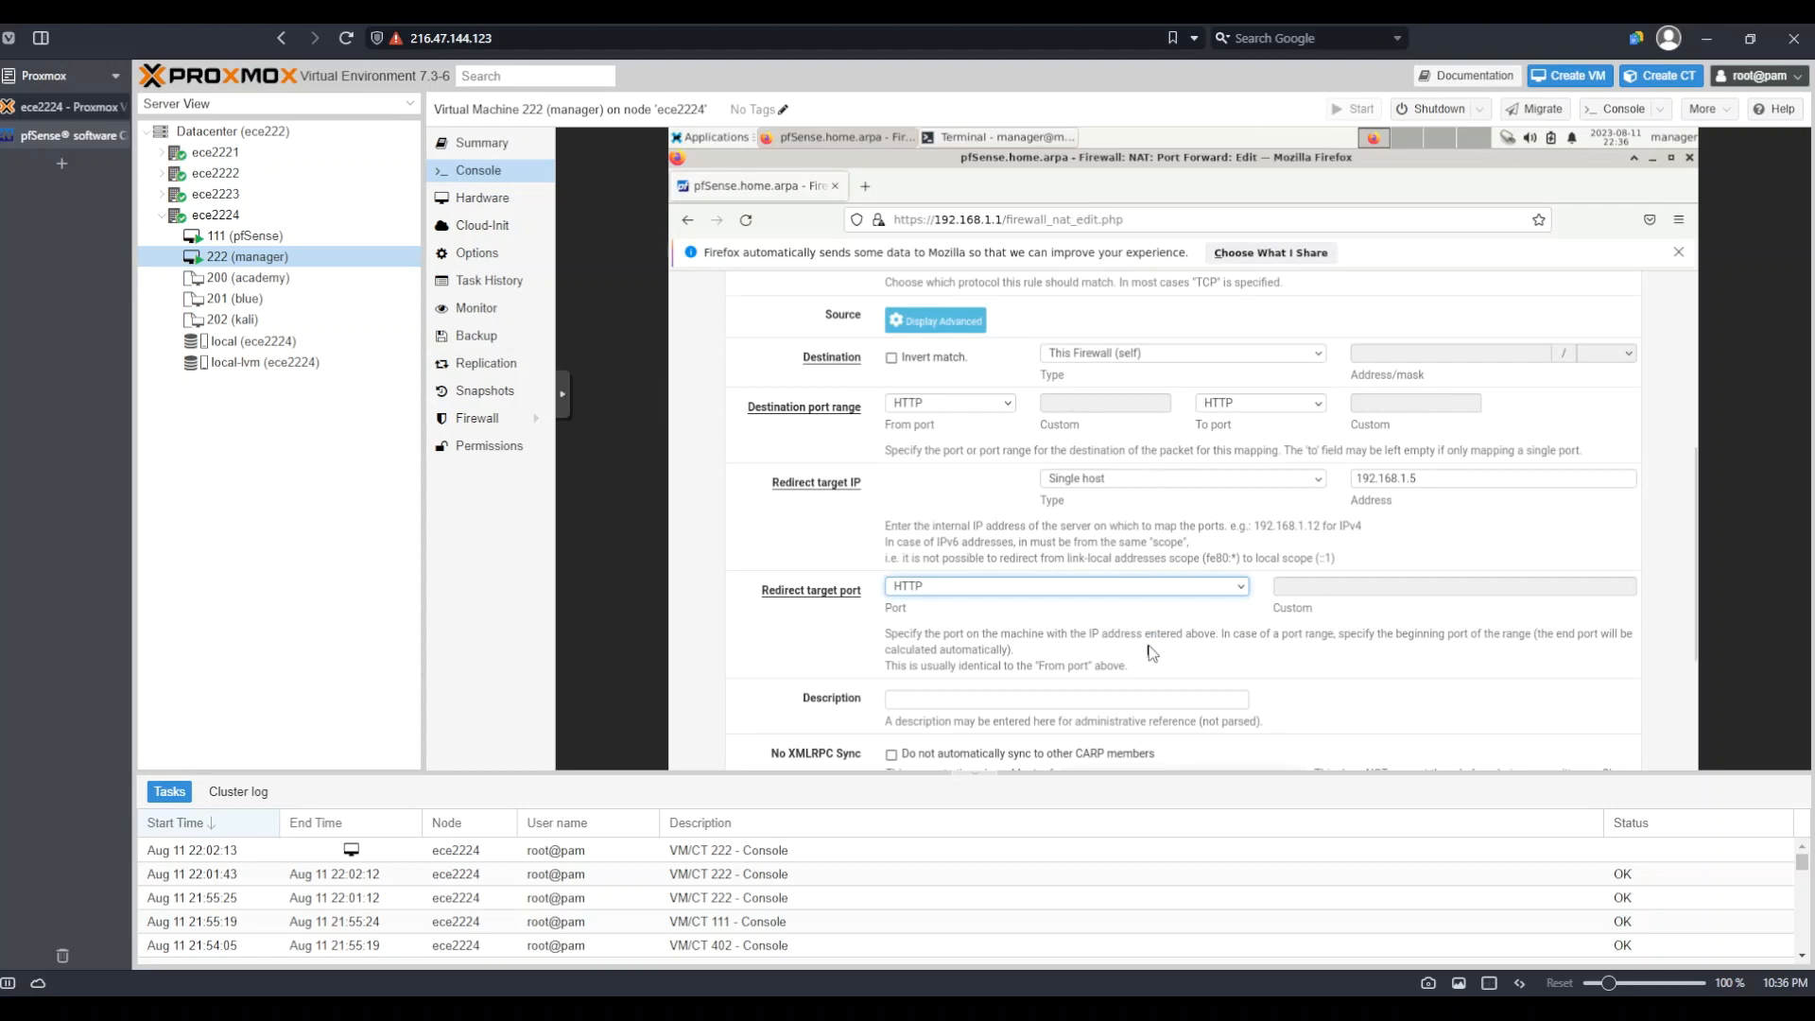
pyautogui.scroll(-3, 1151, 652)
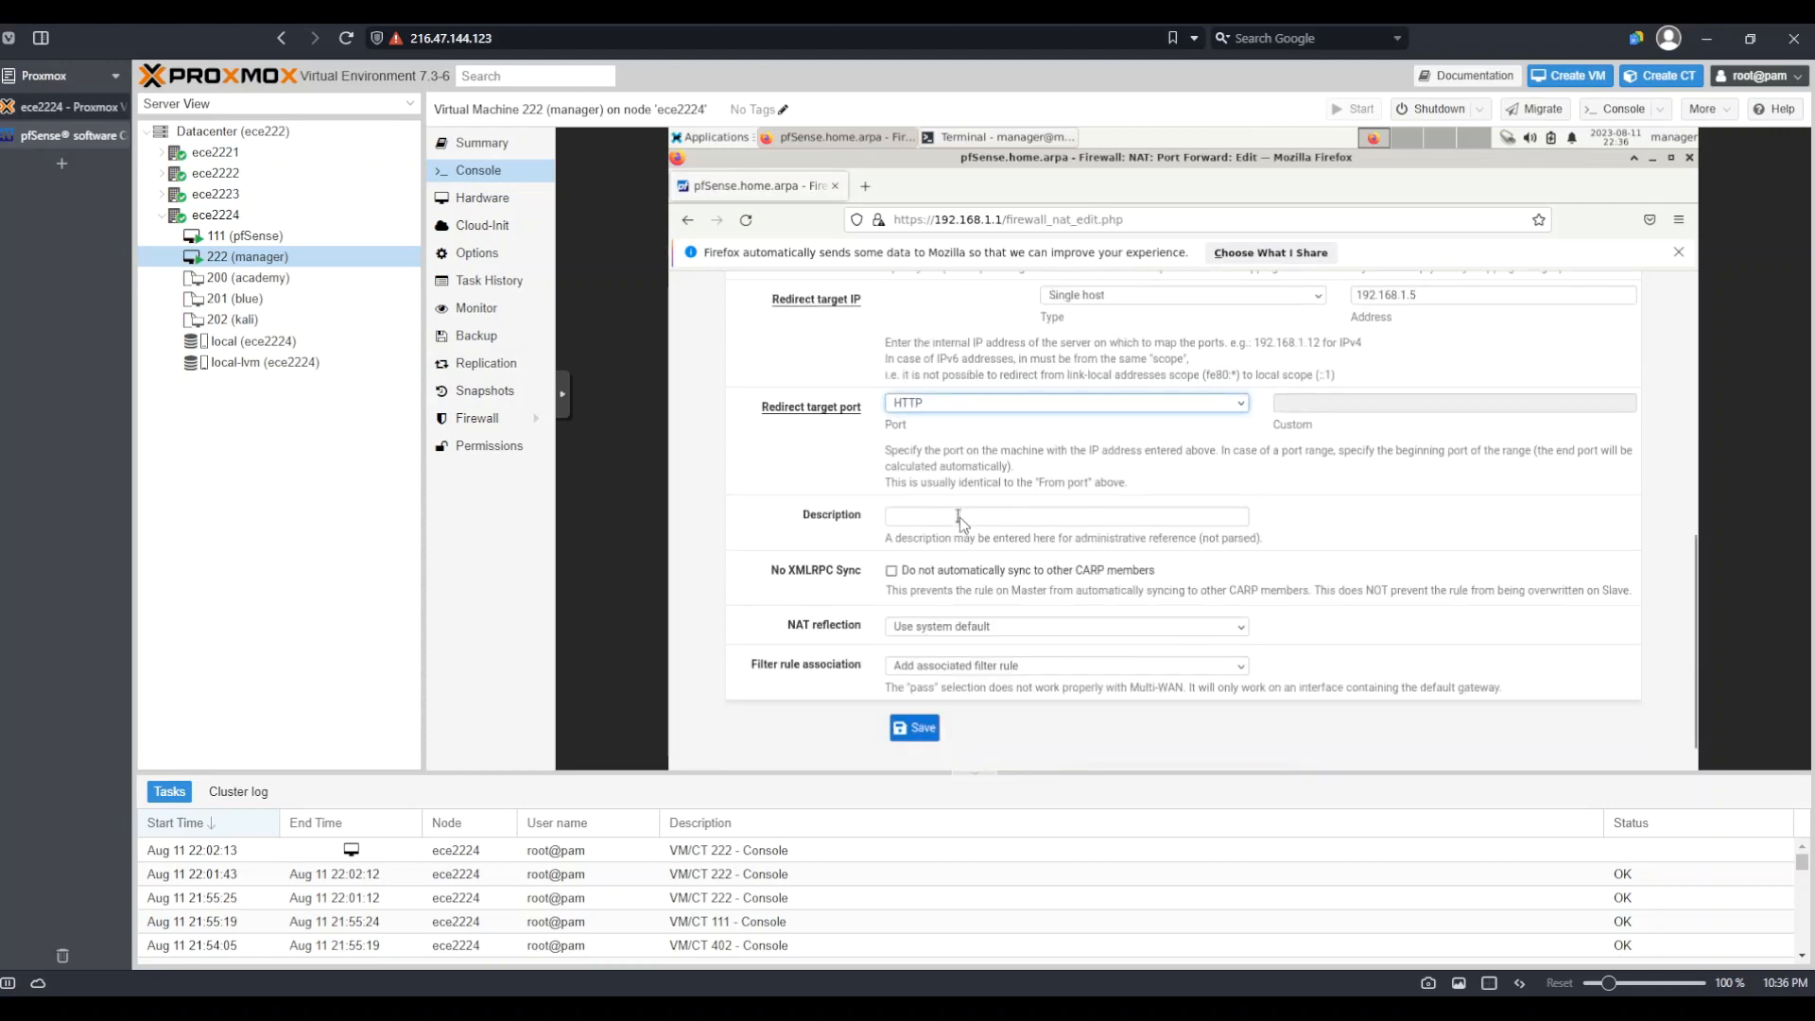
# Describe the rule as 'HTTP for web interface on manager' and save it
pyautogui.click(961, 518)
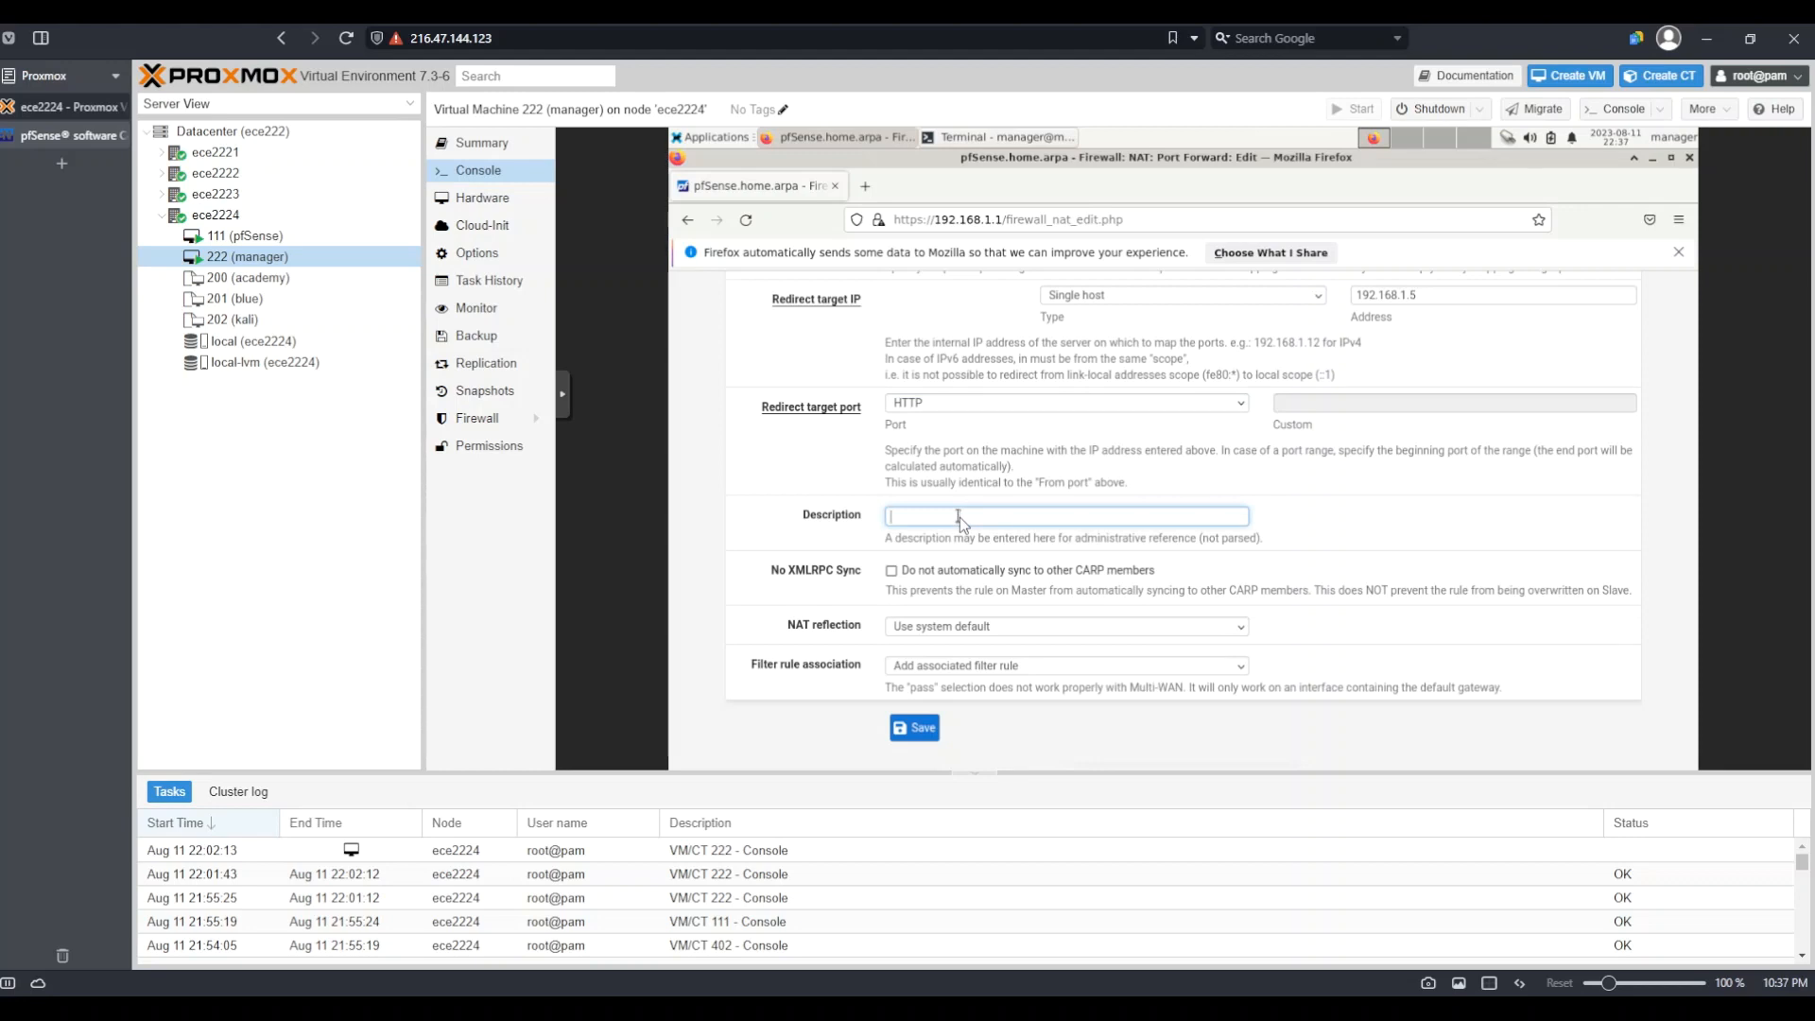
pyautogui.write('HTTP')
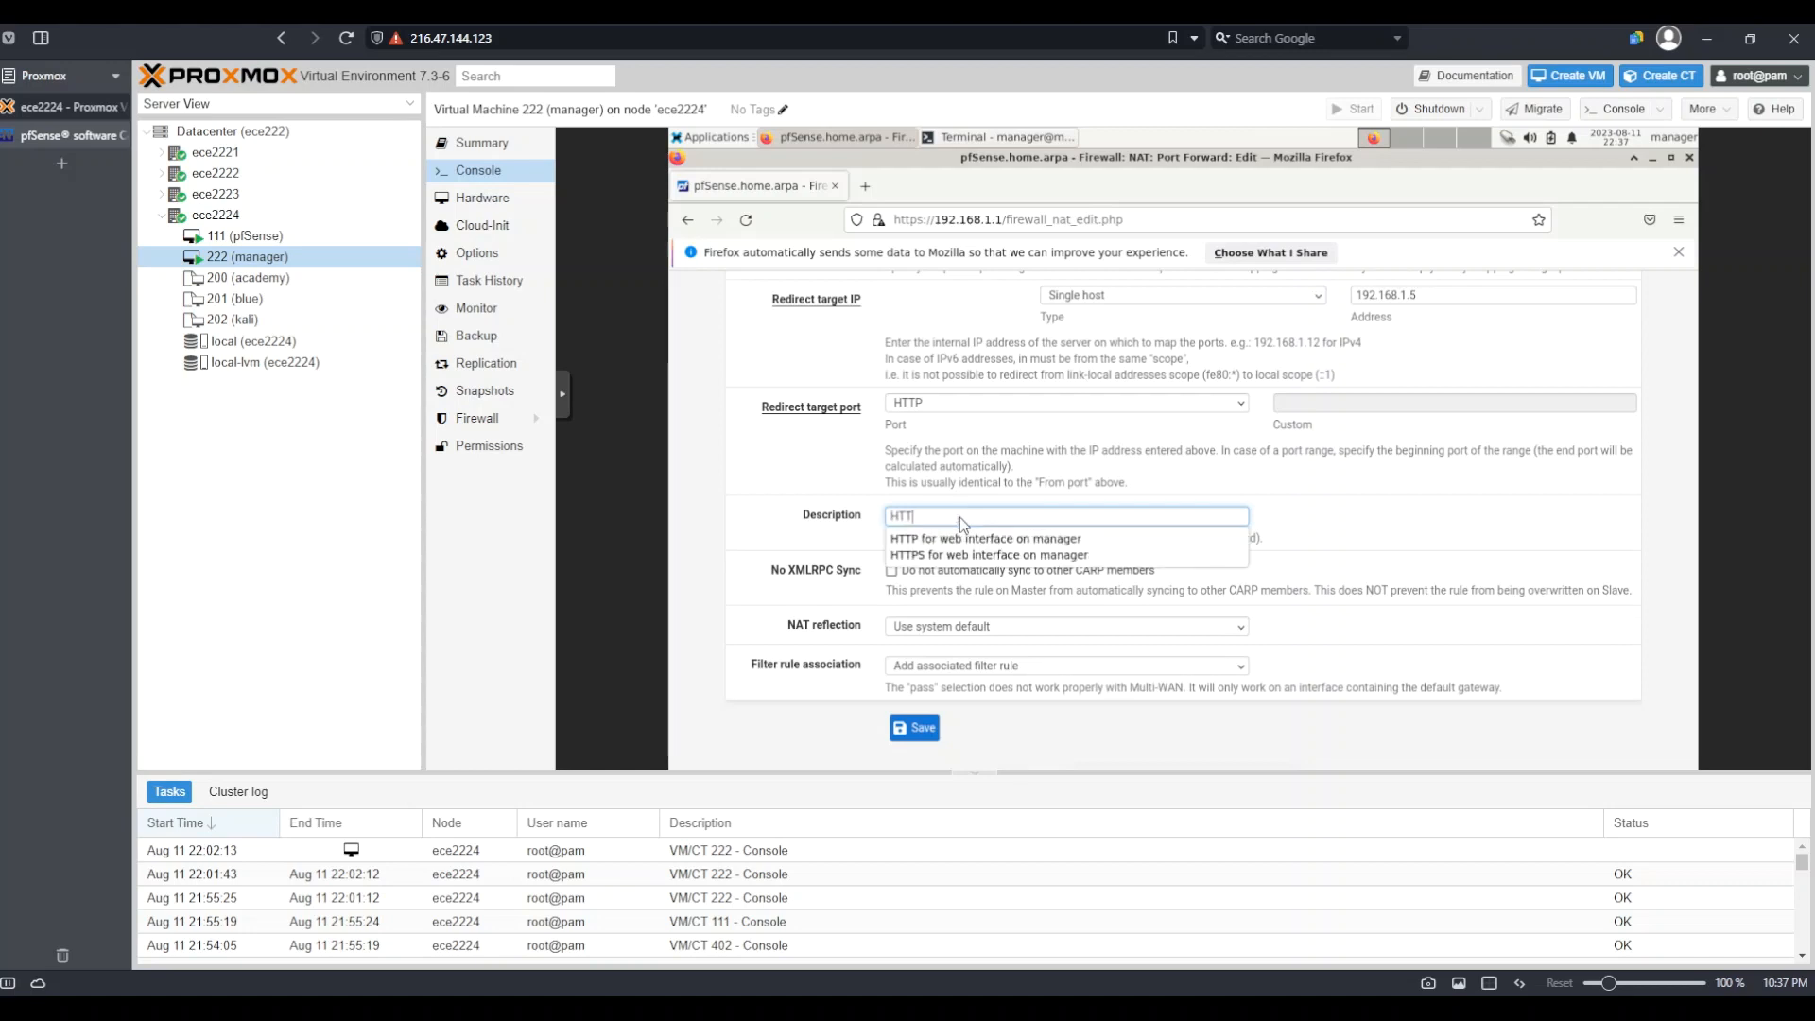
pyautogui.click(983, 540)
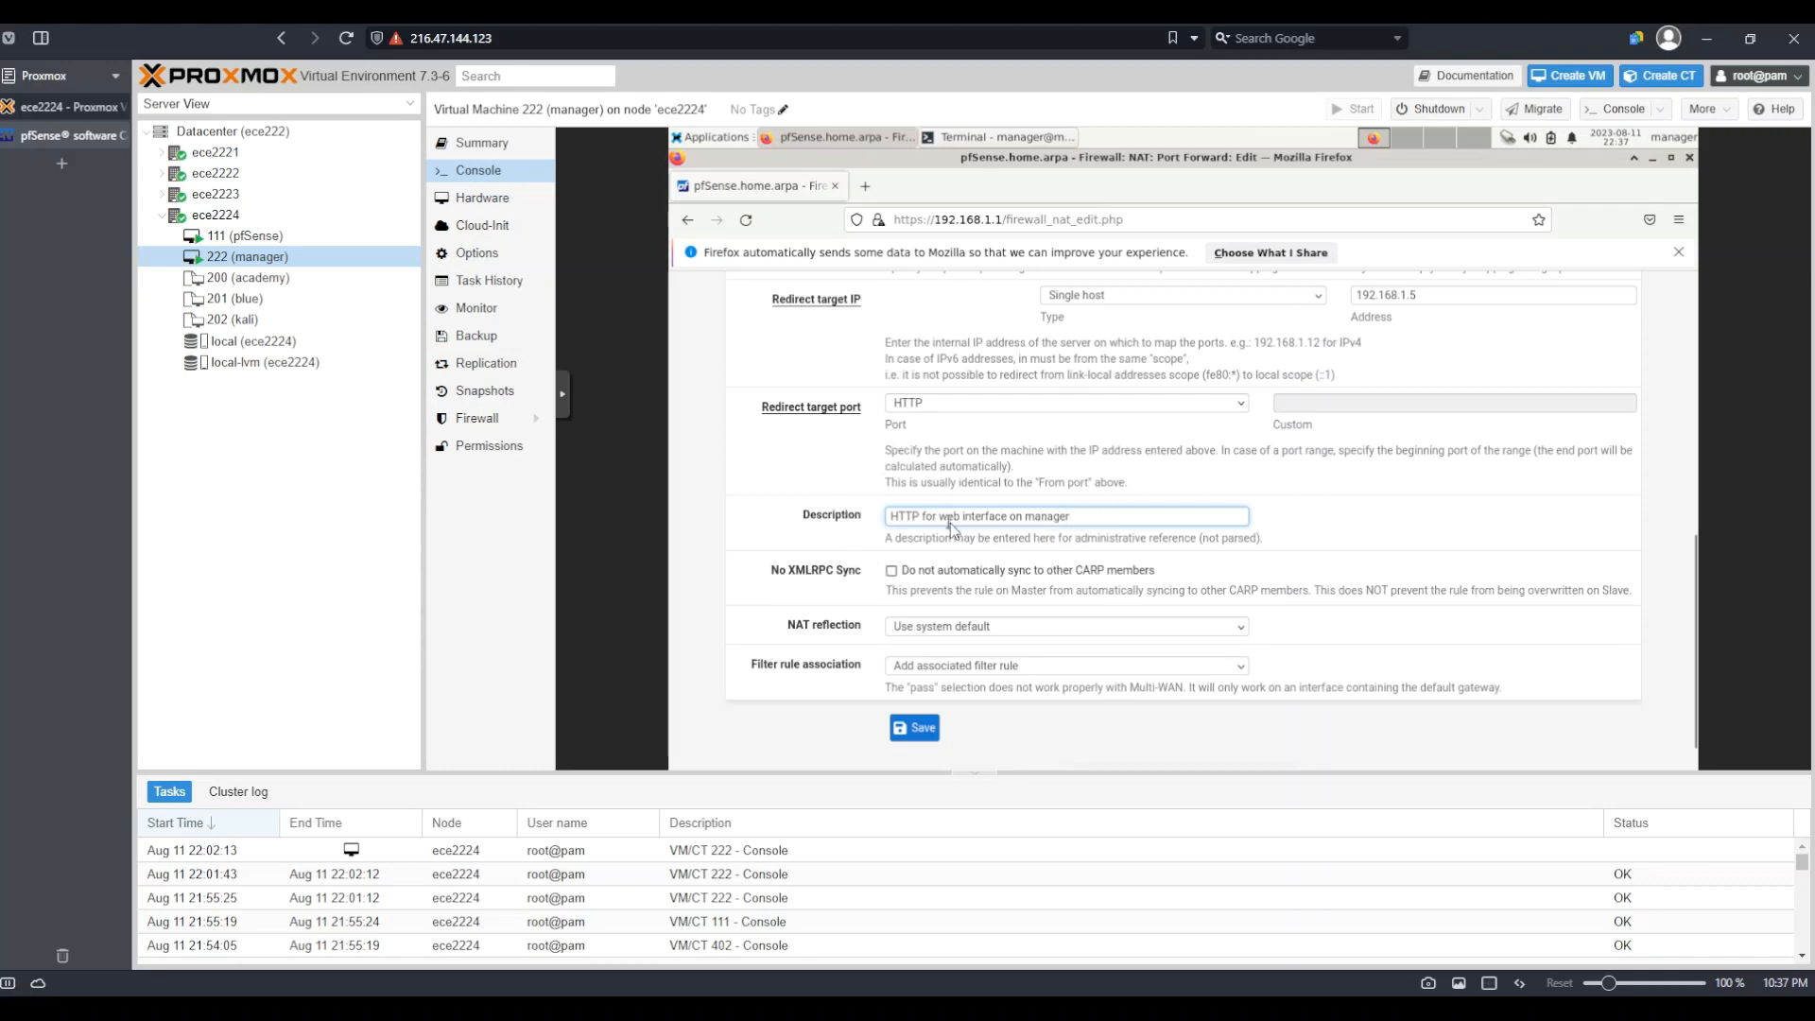
pyautogui.moveTo(940, 517); pyautogui.dragTo(1060, 491)
pyautogui.click(1060, 491)
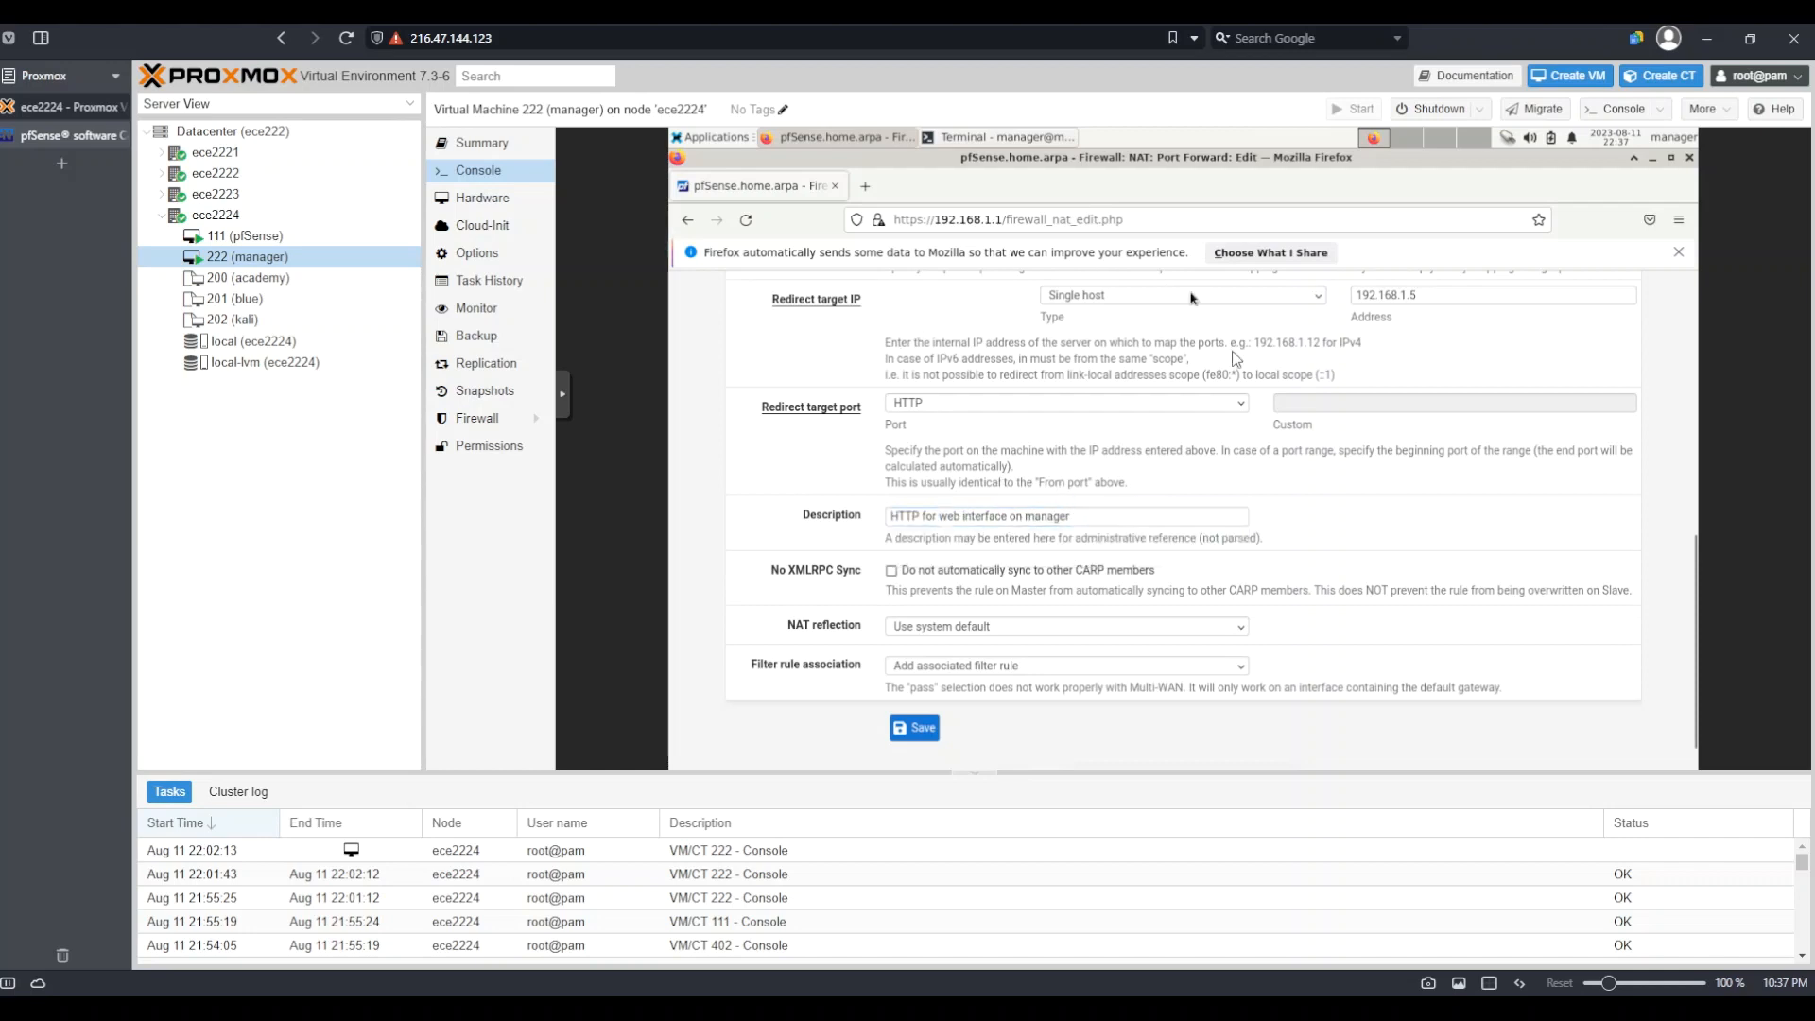
pyautogui.click(916, 732)
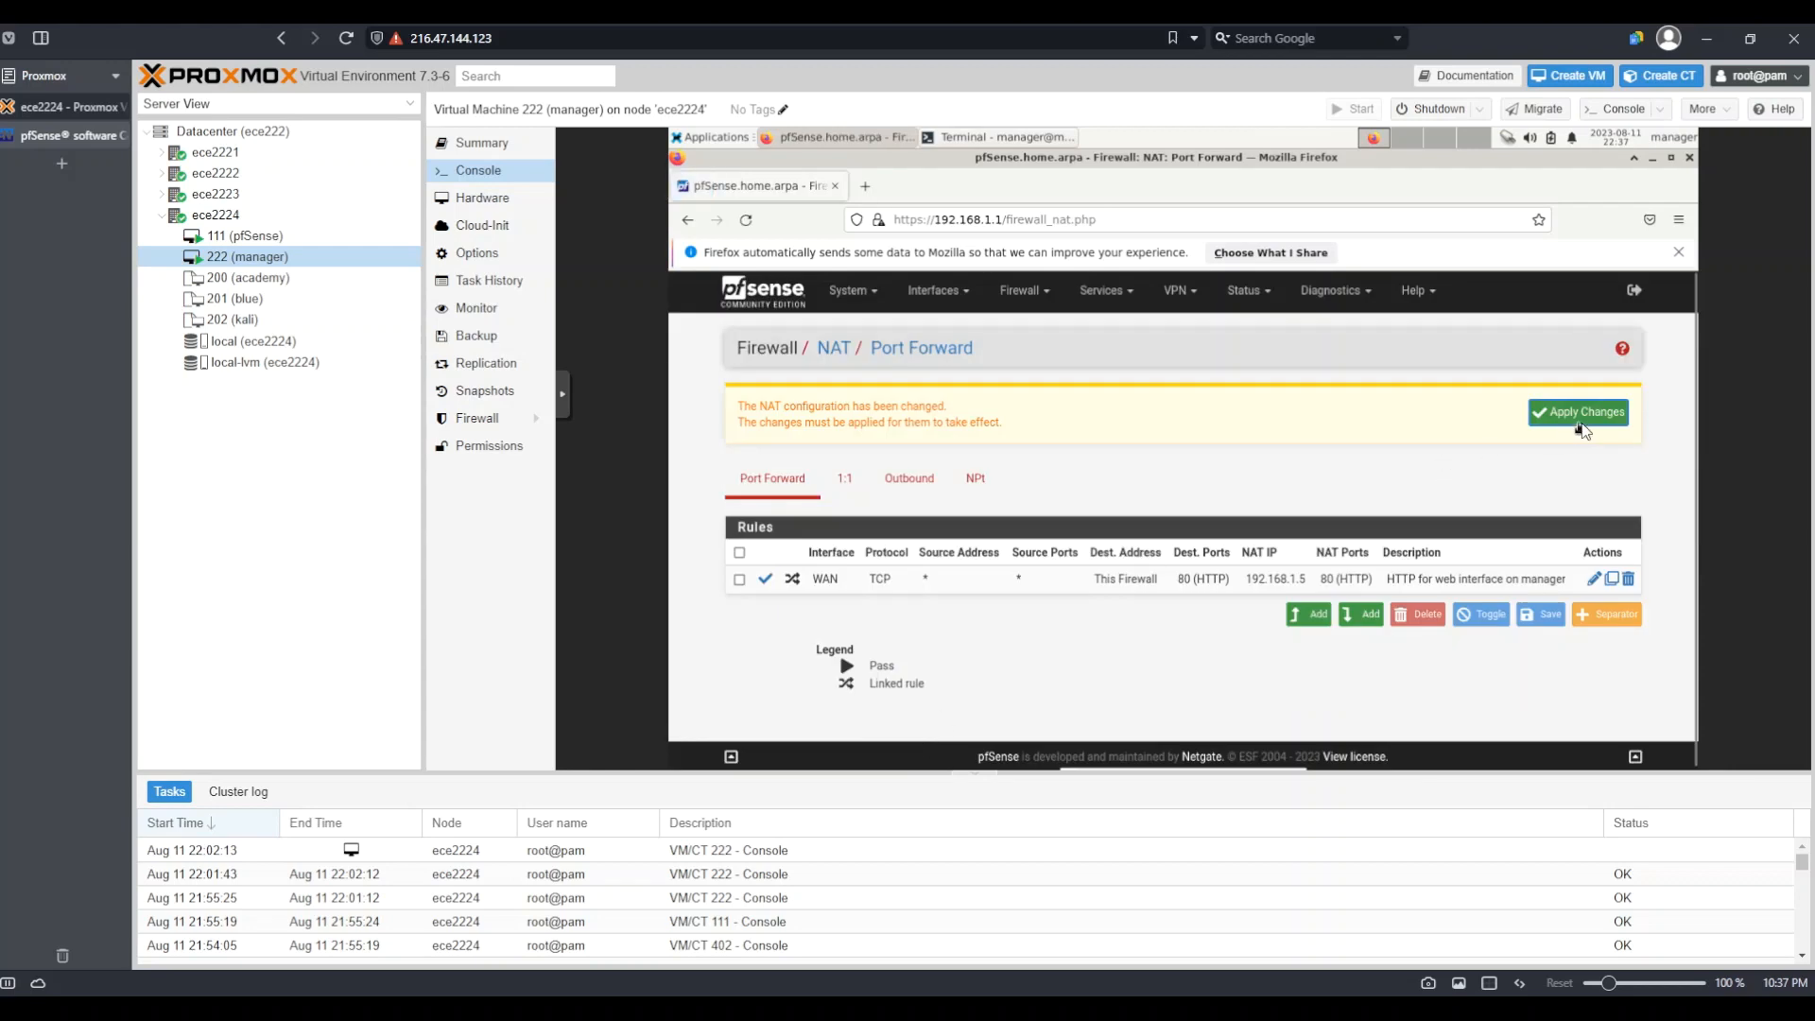
# Apply the pending NAT port-forward changes
pyautogui.click(1585, 424)
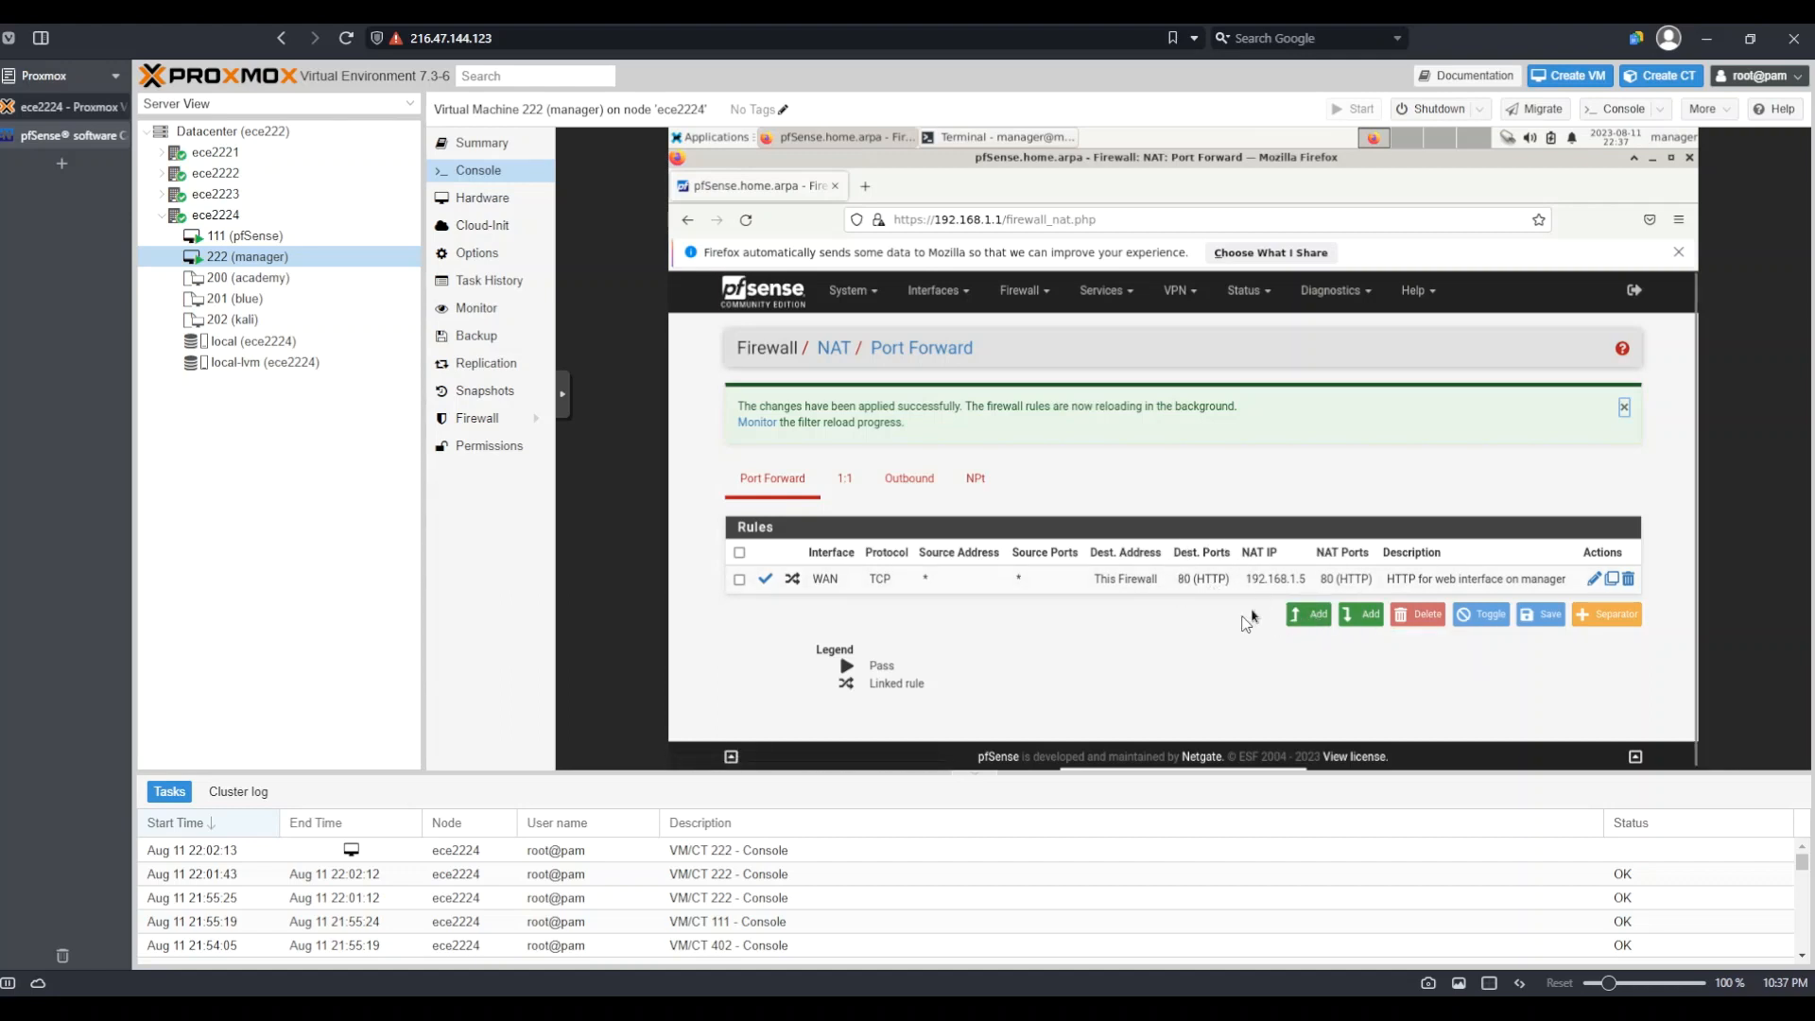
# Add another port-forward rule with destination This Firewall (self) and port range HTTPS
pyautogui.click(1310, 619)
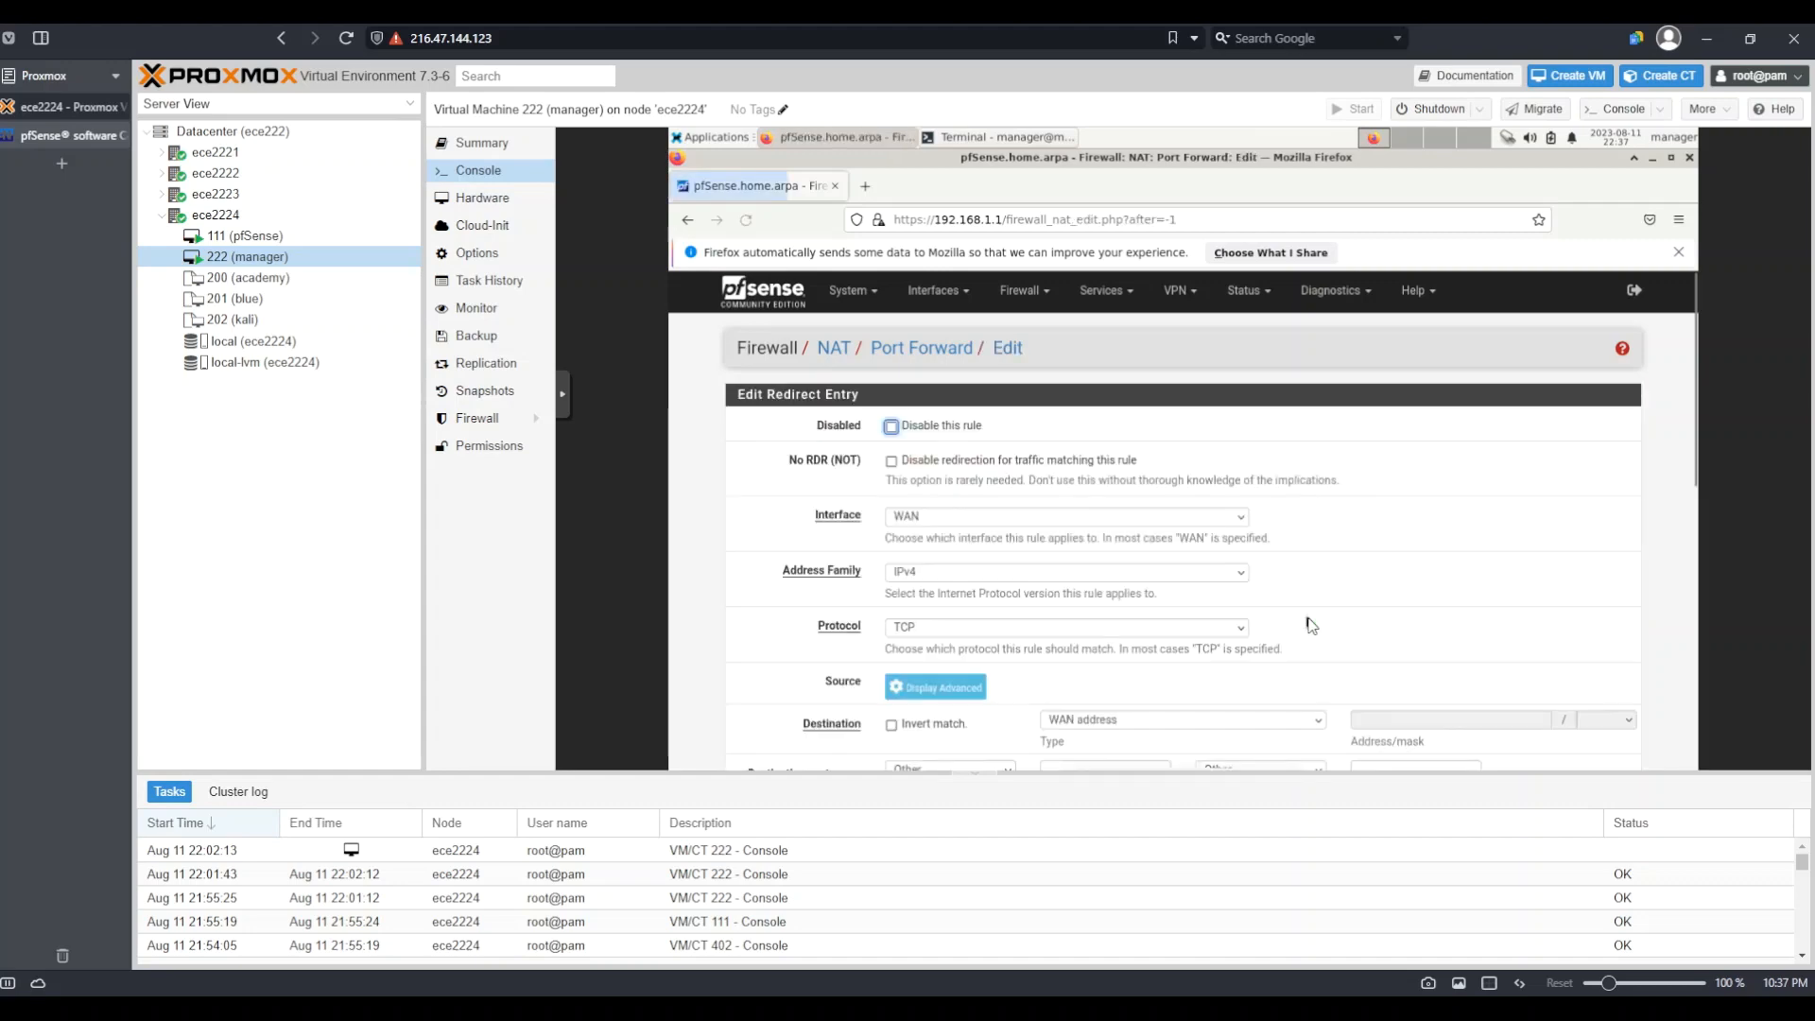
pyautogui.scroll(-2, 1210, 577)
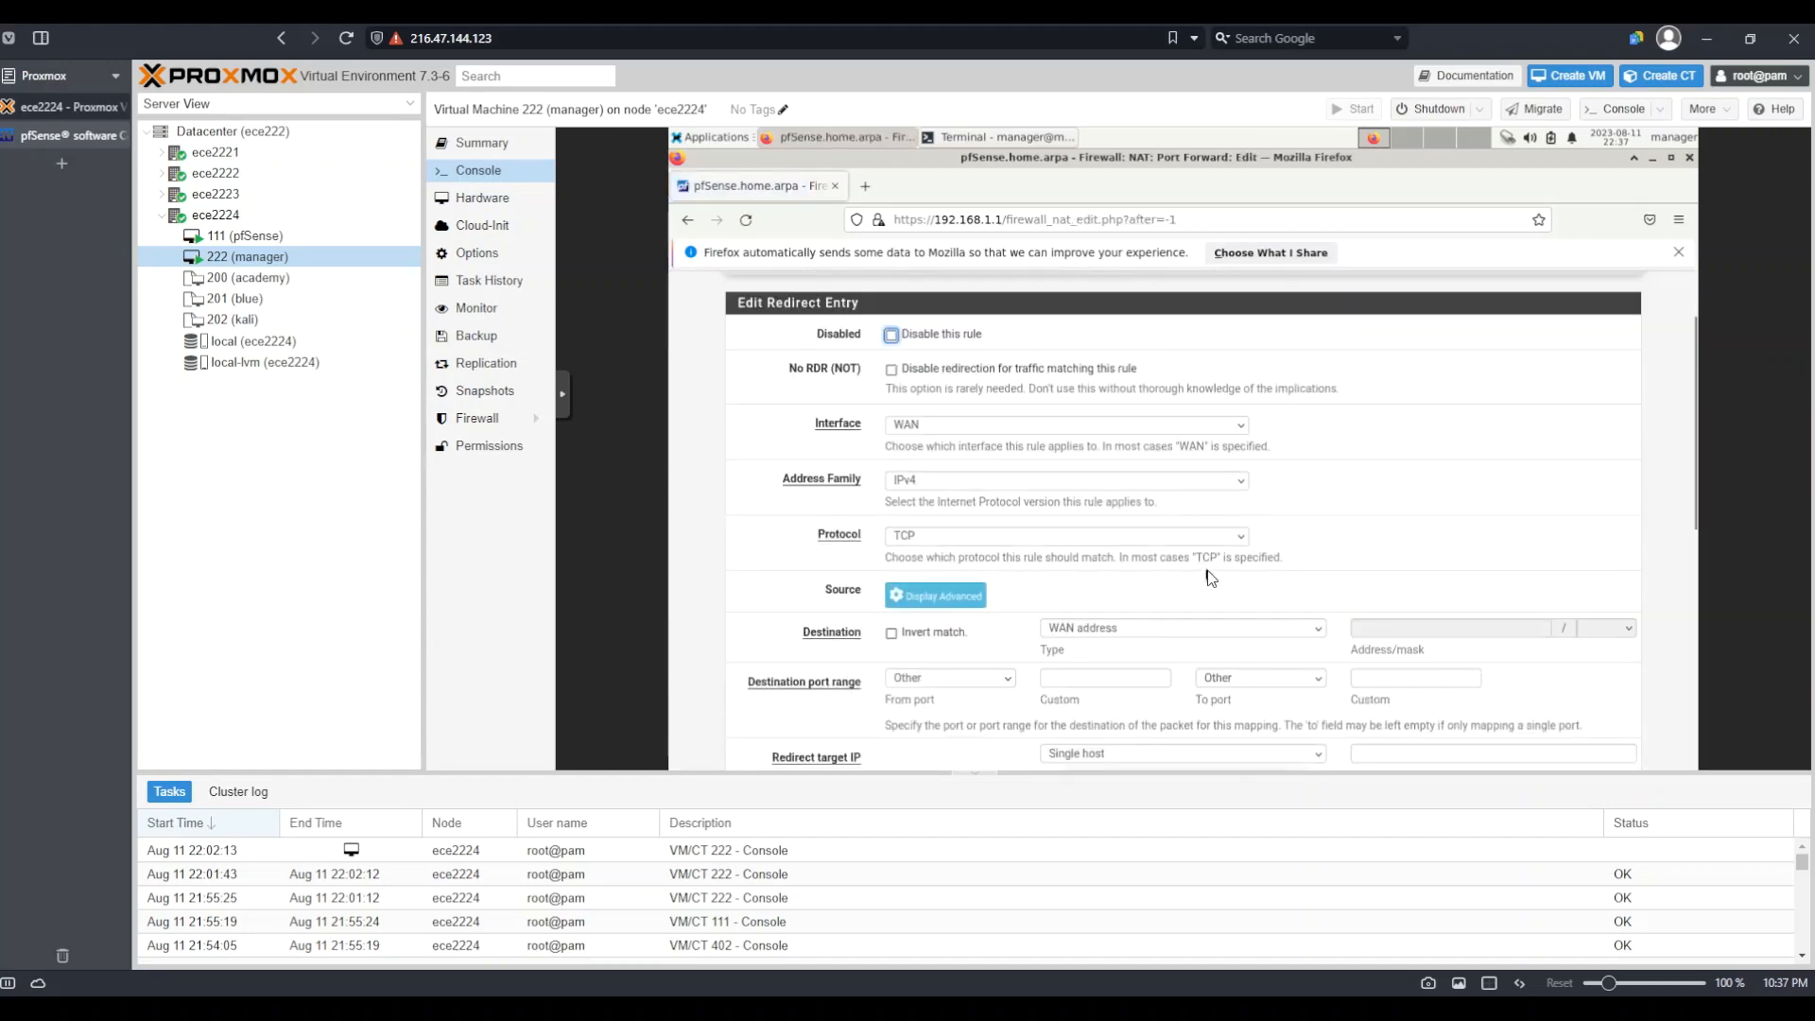
pyautogui.click(1121, 630)
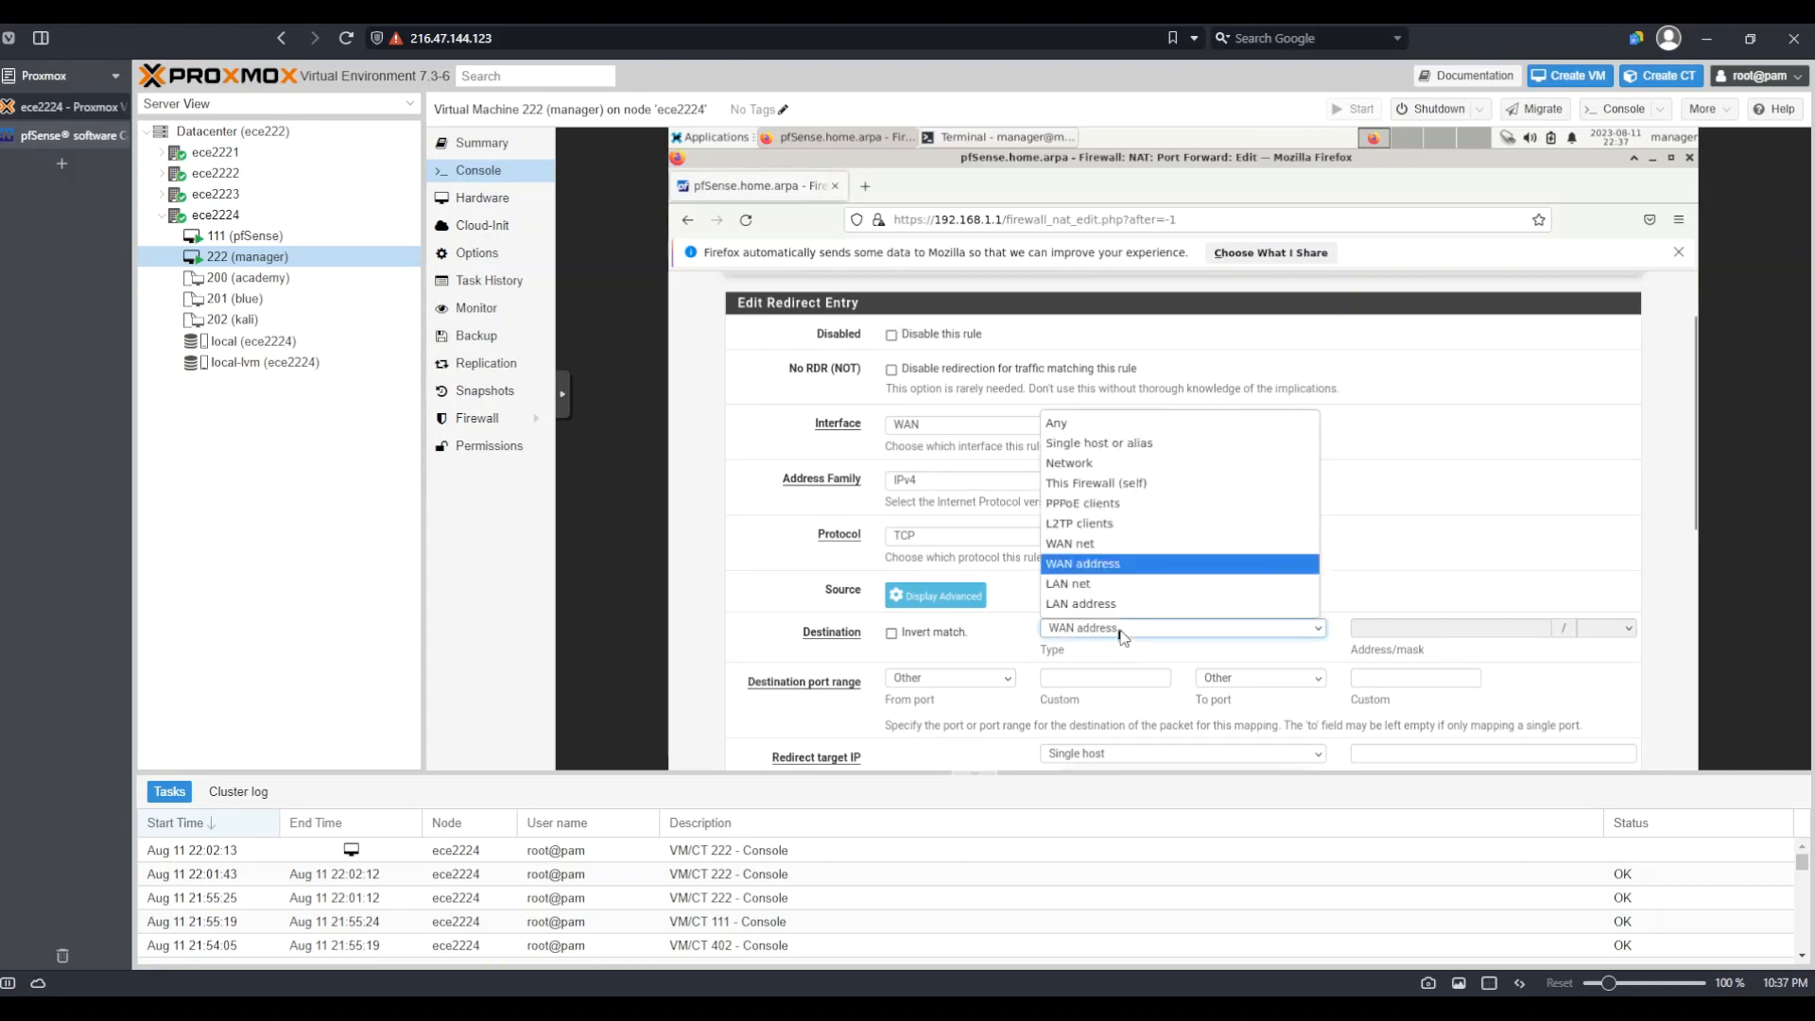
pyautogui.click(1102, 484)
pyautogui.click(956, 684)
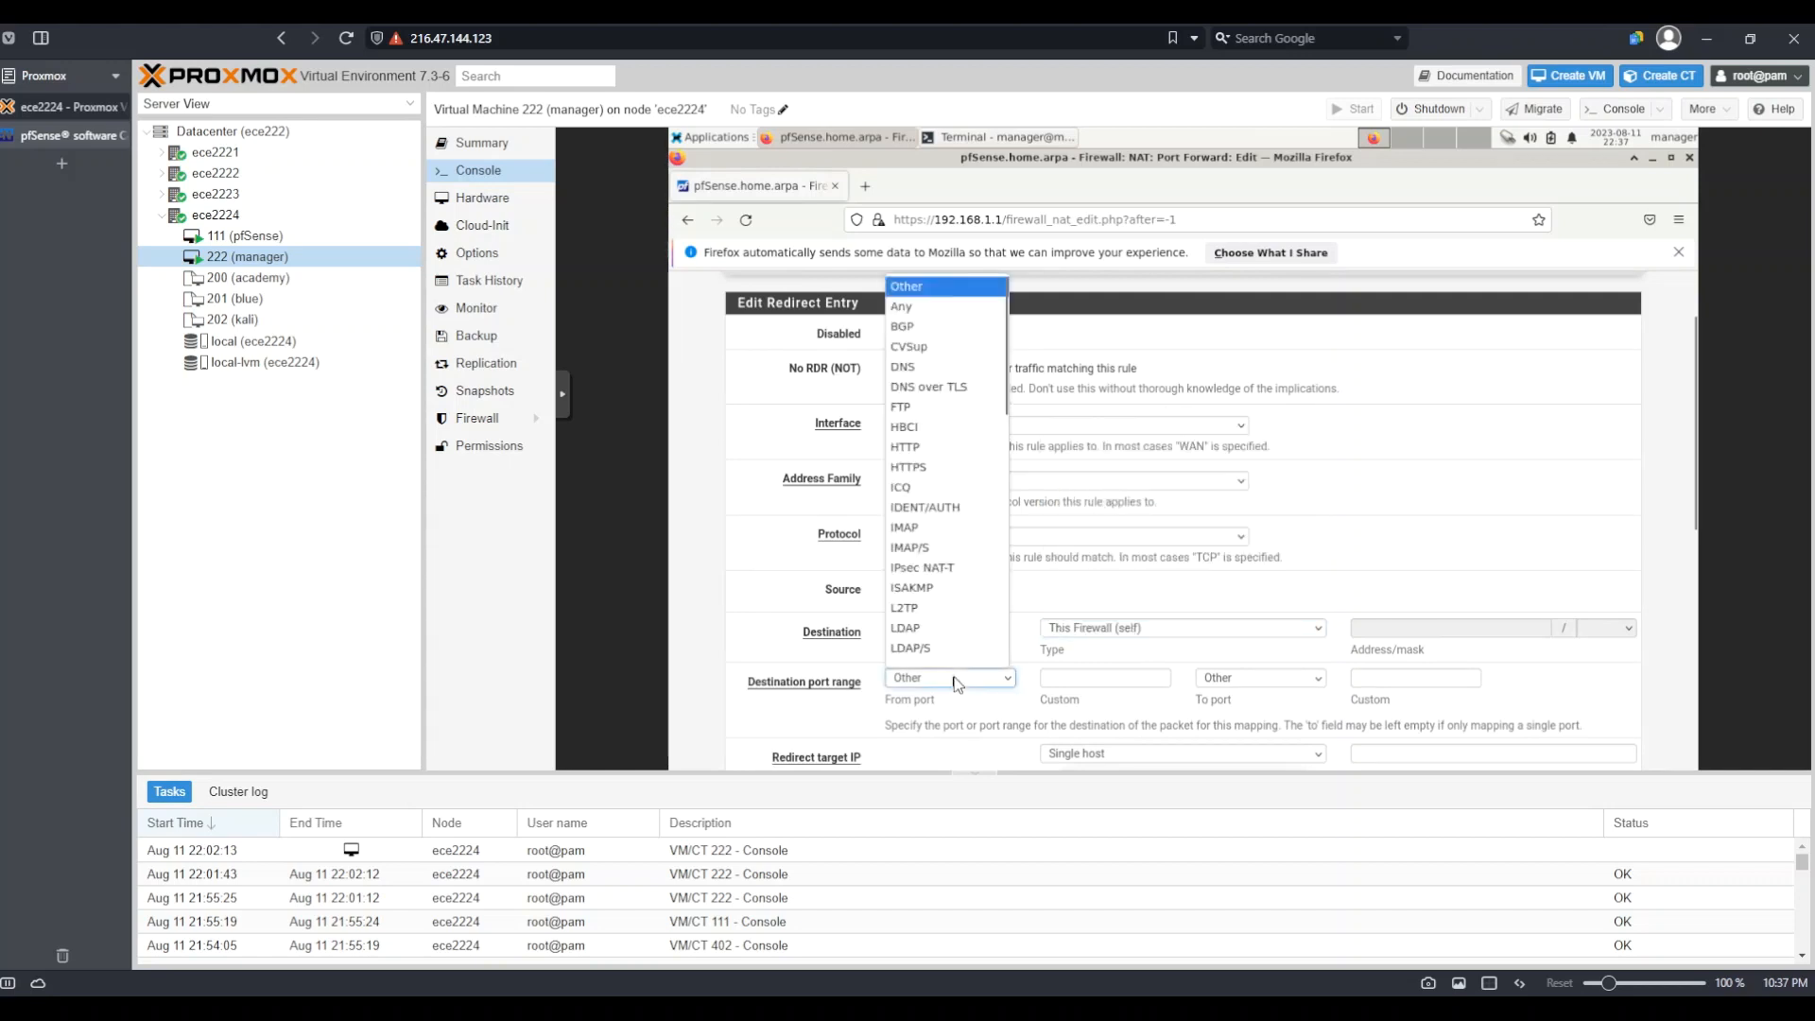
pyautogui.click(940, 469)
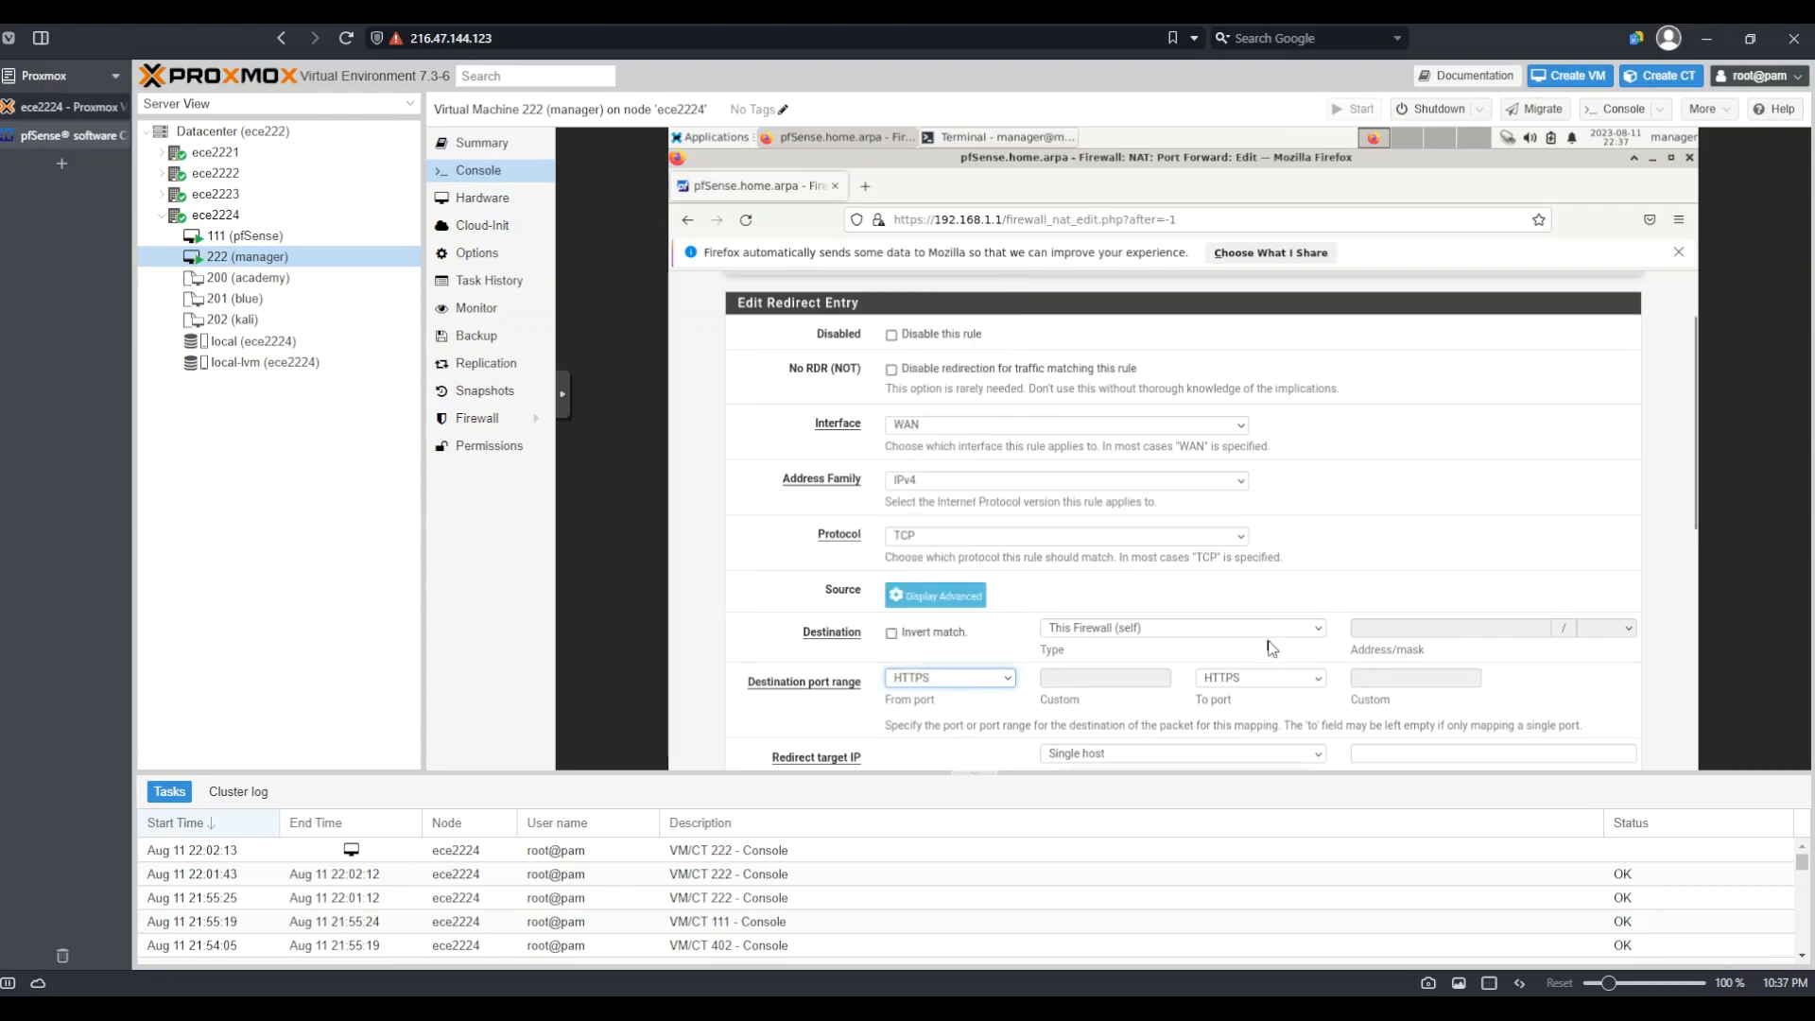
# Redirect it to target IP 192.168.1.5 on the HTTPS port
pyautogui.scroll(-3, 1271, 649)
pyautogui.scroll(-1, 1271, 649)
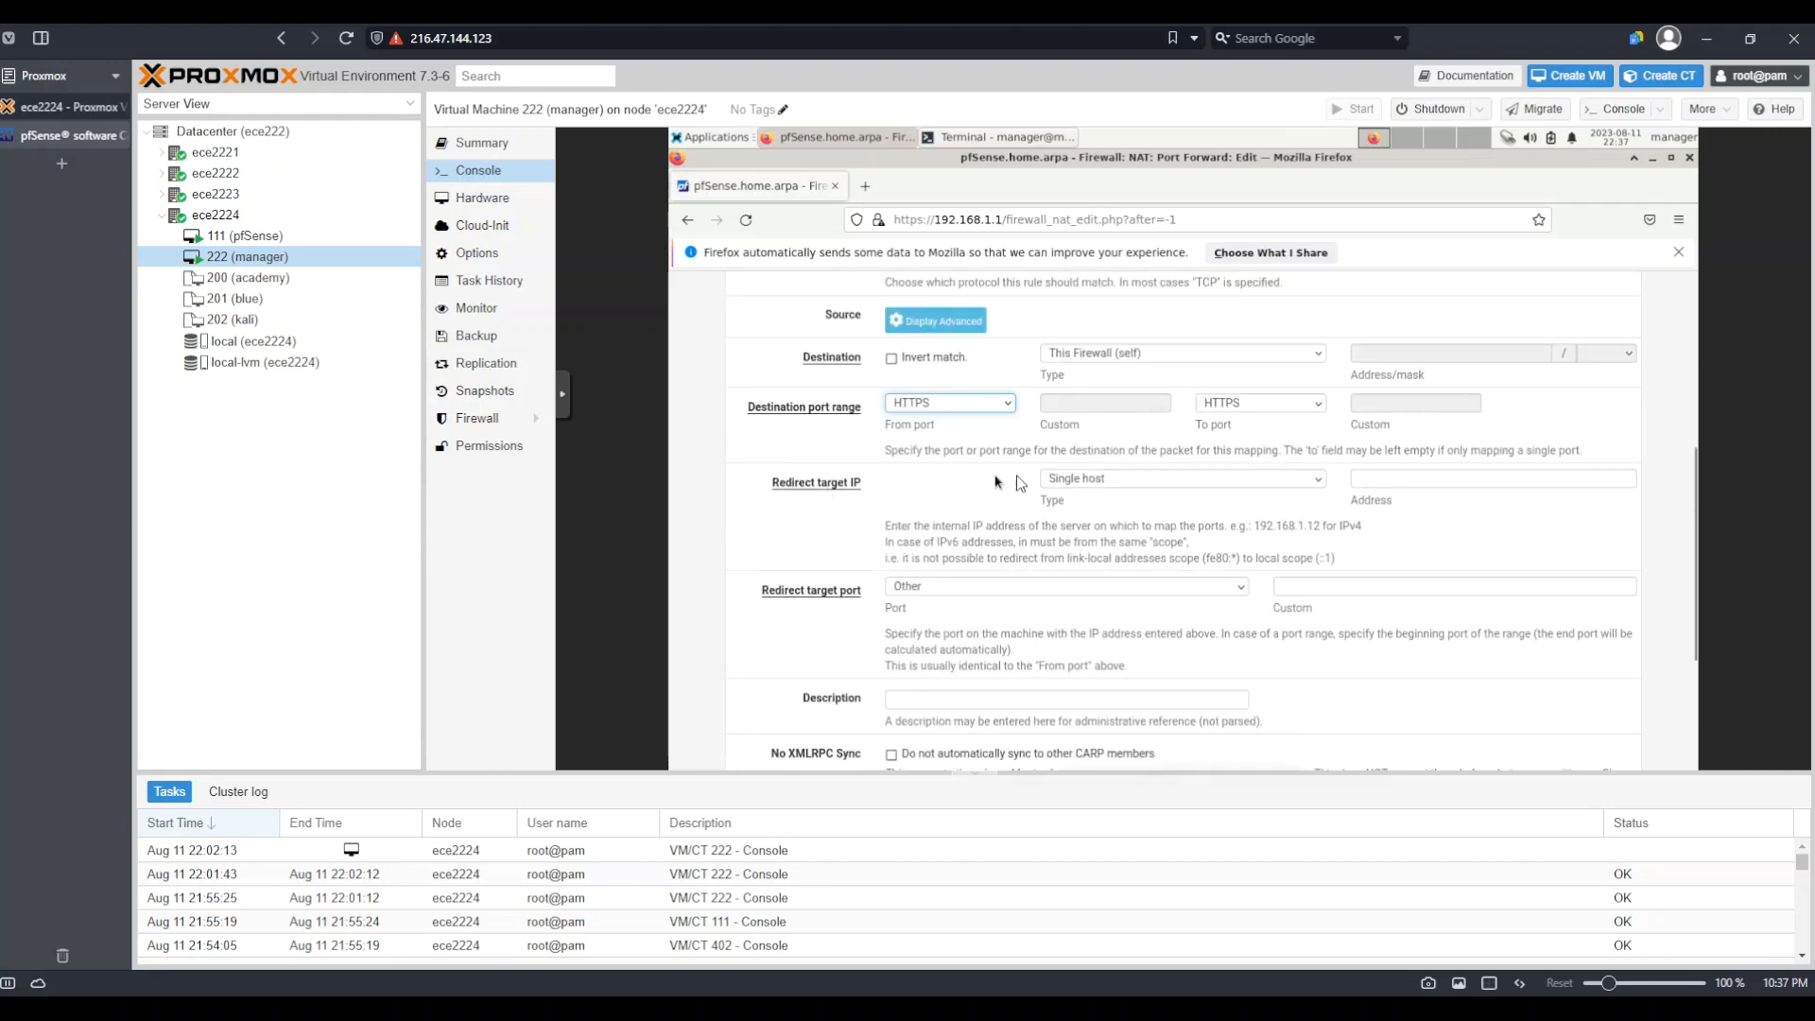
pyautogui.click(1404, 484)
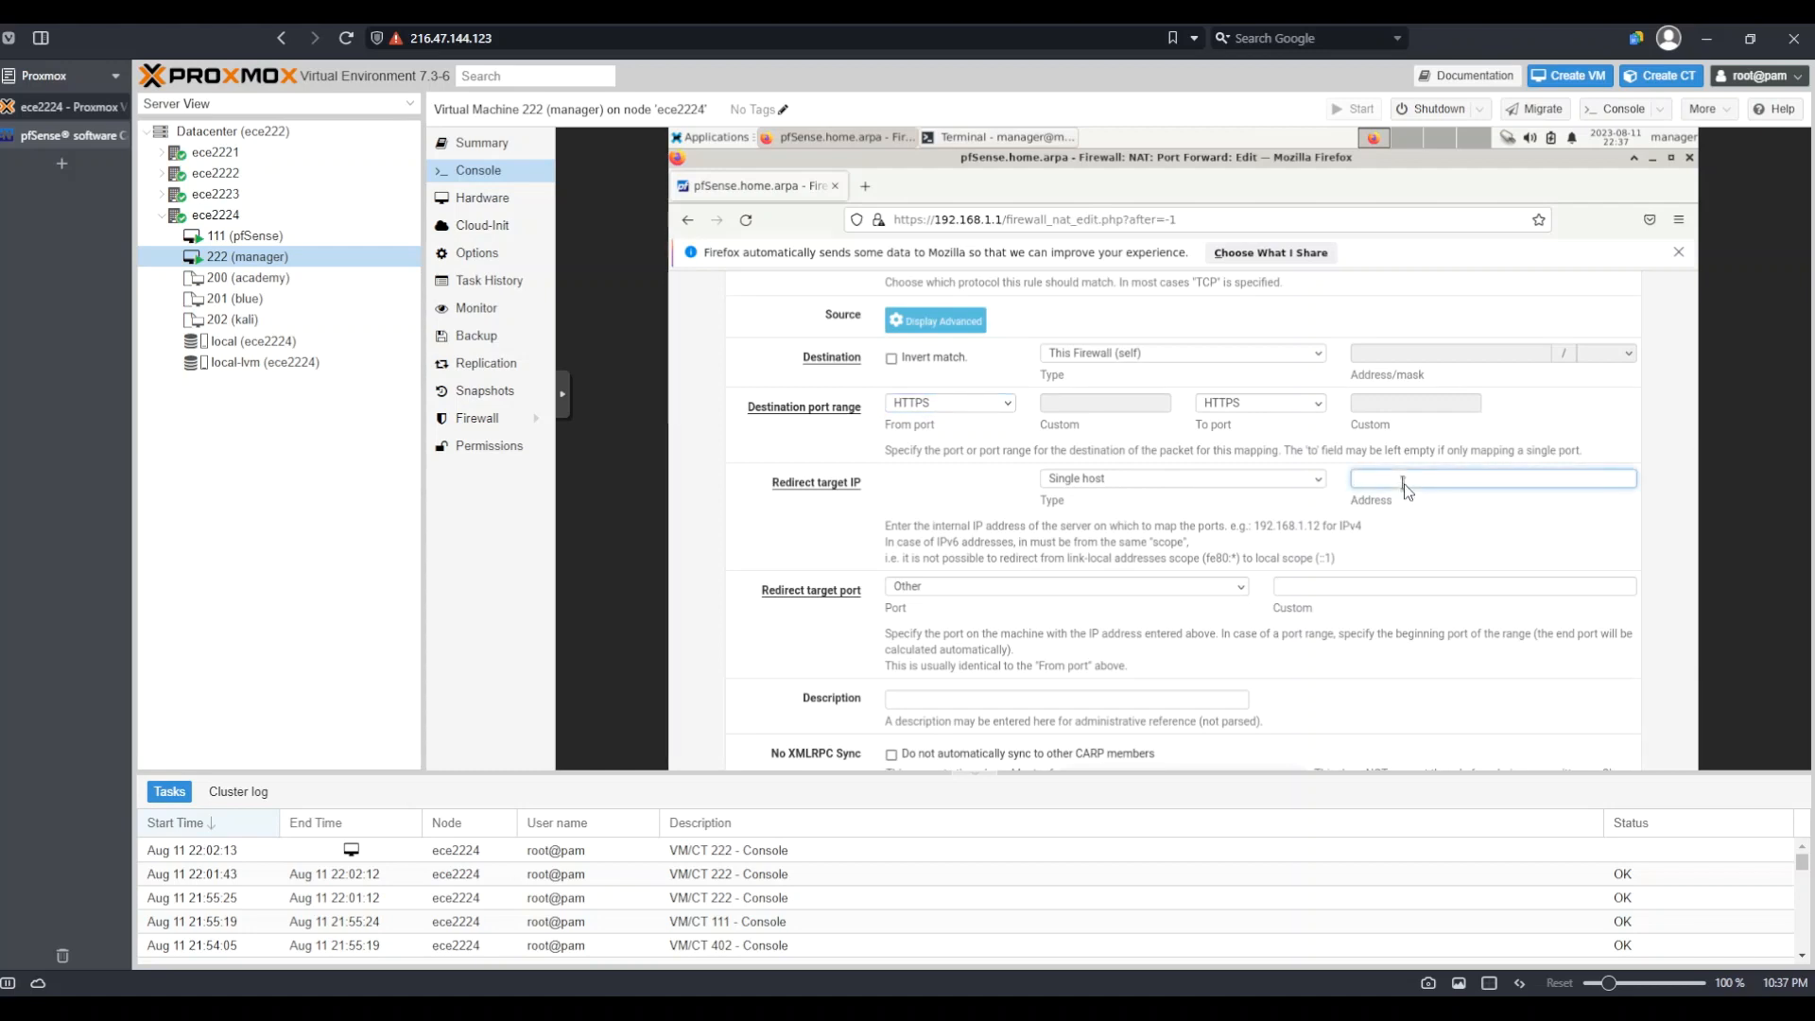
pyautogui.write('192.168.1.5')
pyautogui.click(1022, 598)
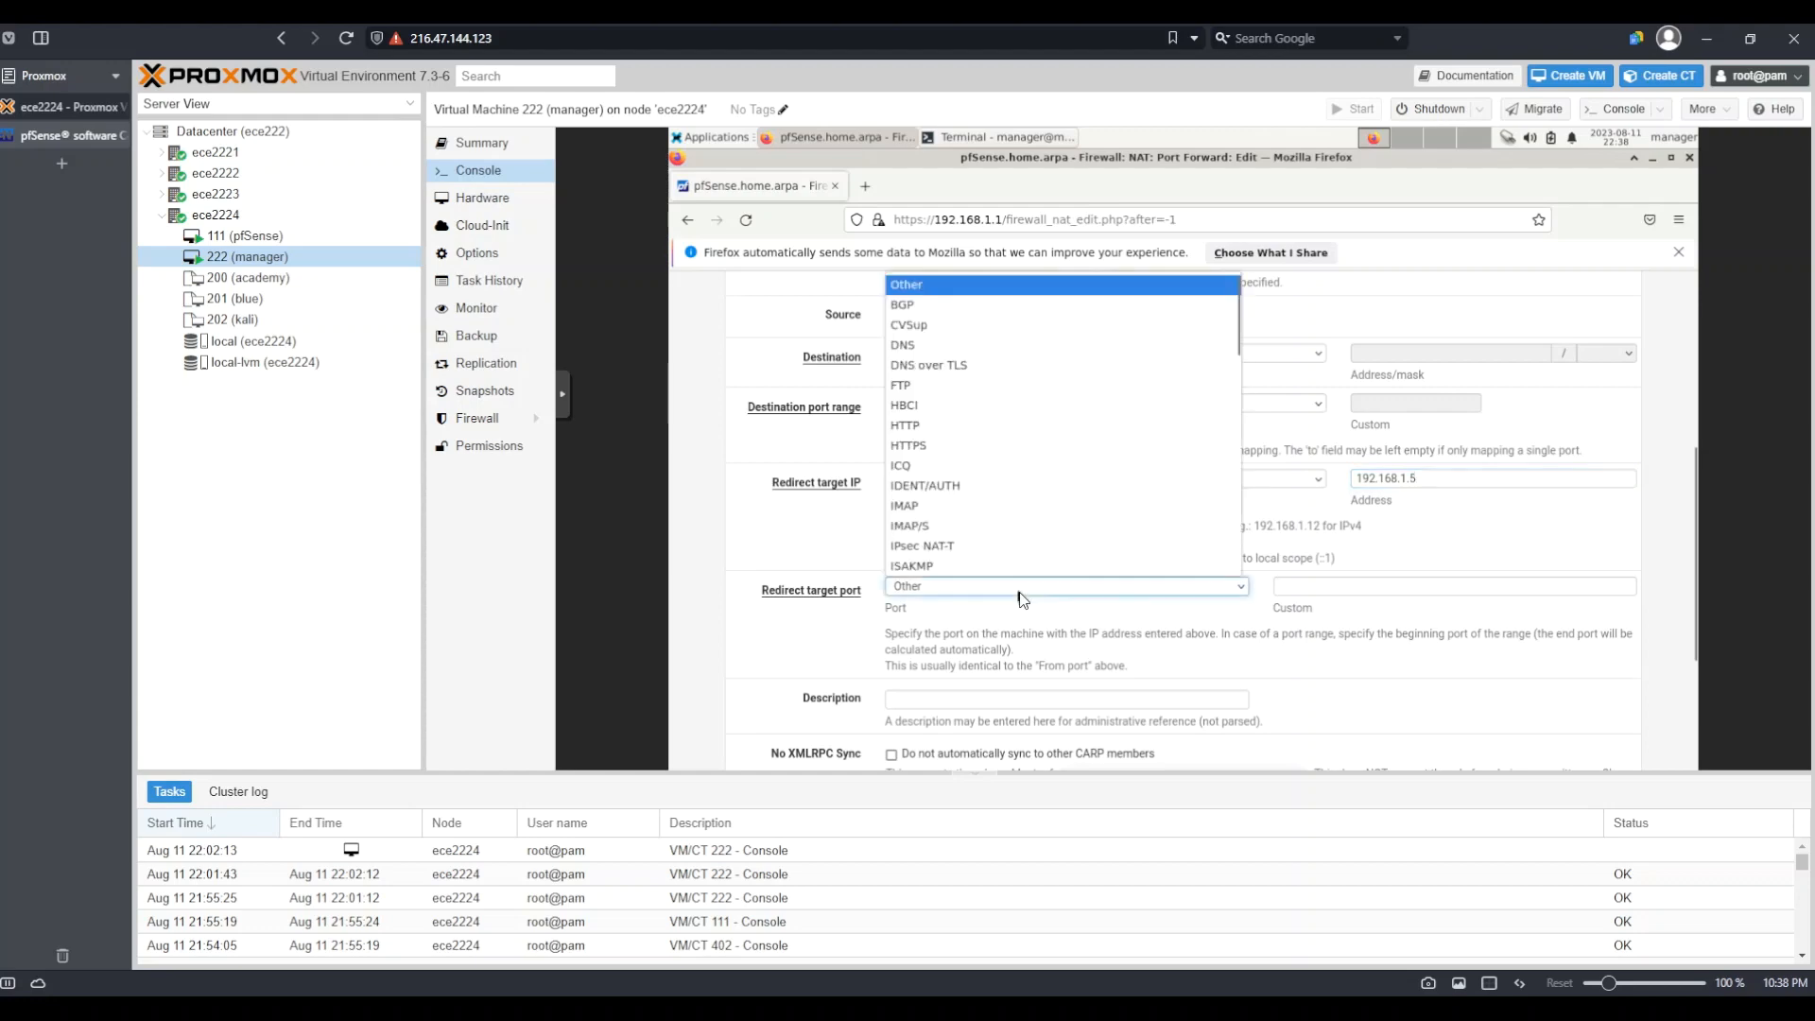
pyautogui.click(973, 454)
pyautogui.scroll(-3, 1060, 555)
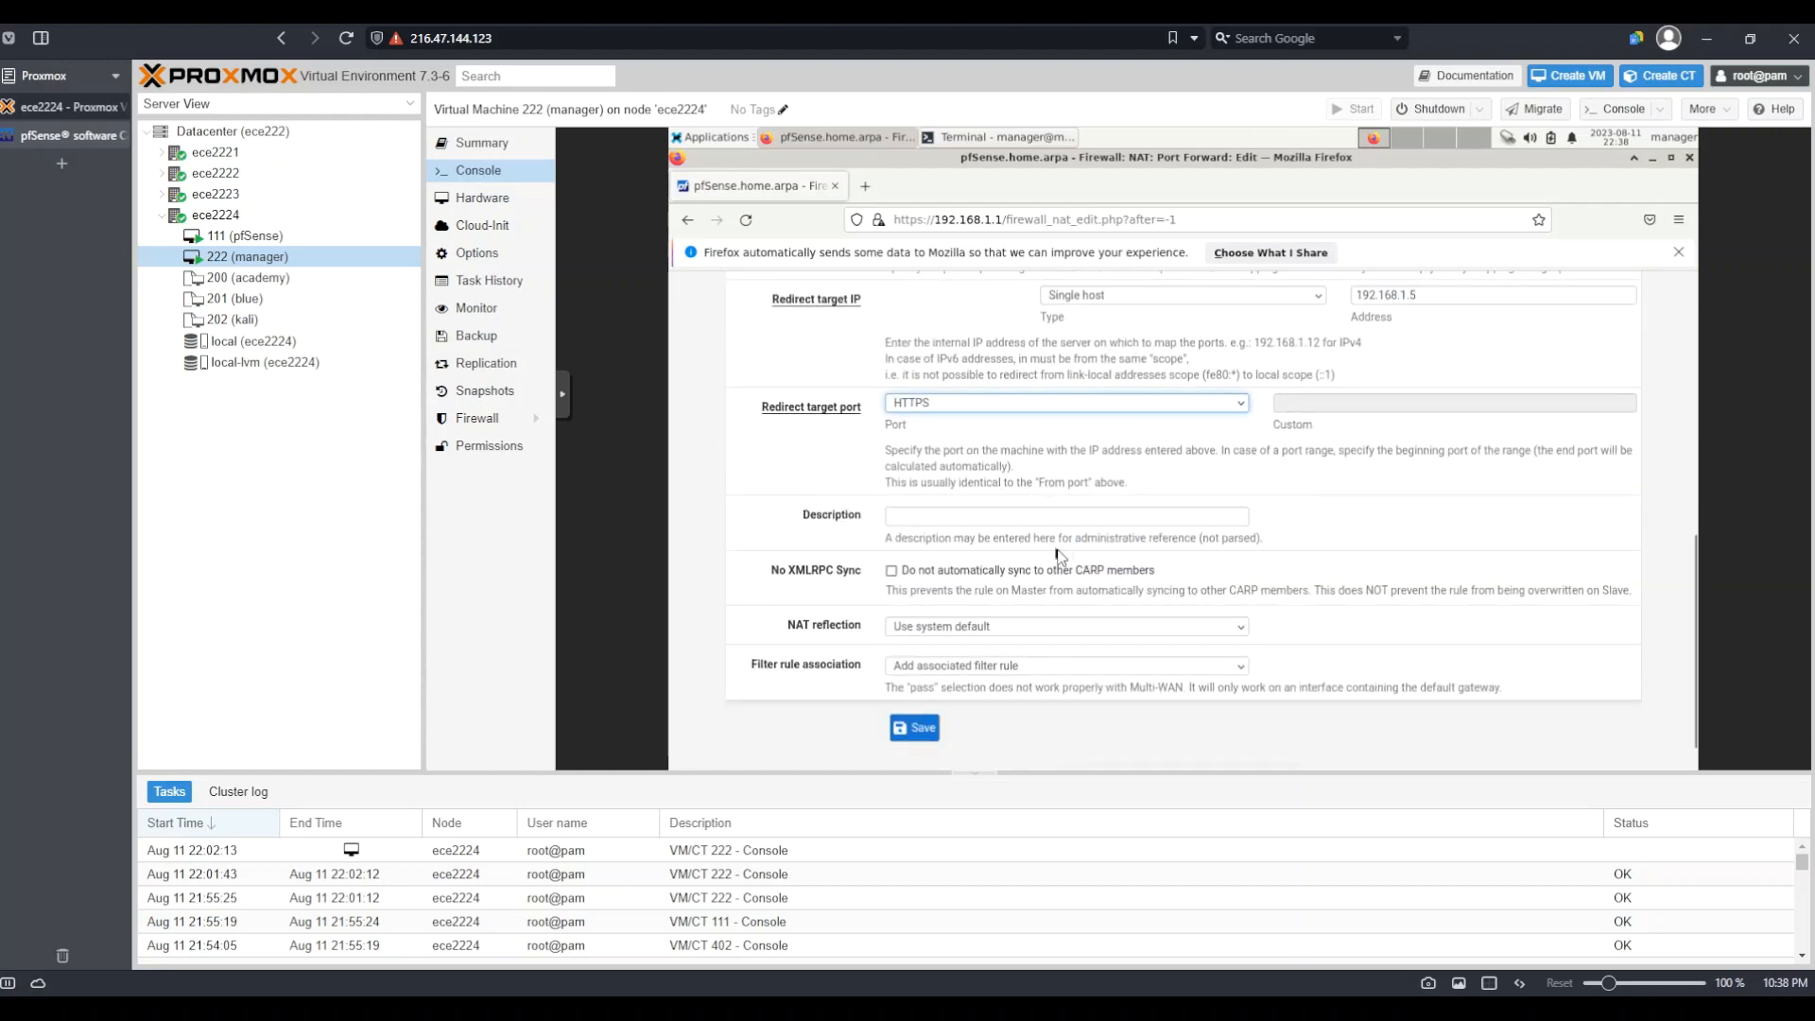
# Describe the rule as 'HTTPS for web interface on manager', save it, and apply the NAT changes
pyautogui.click(961, 518)
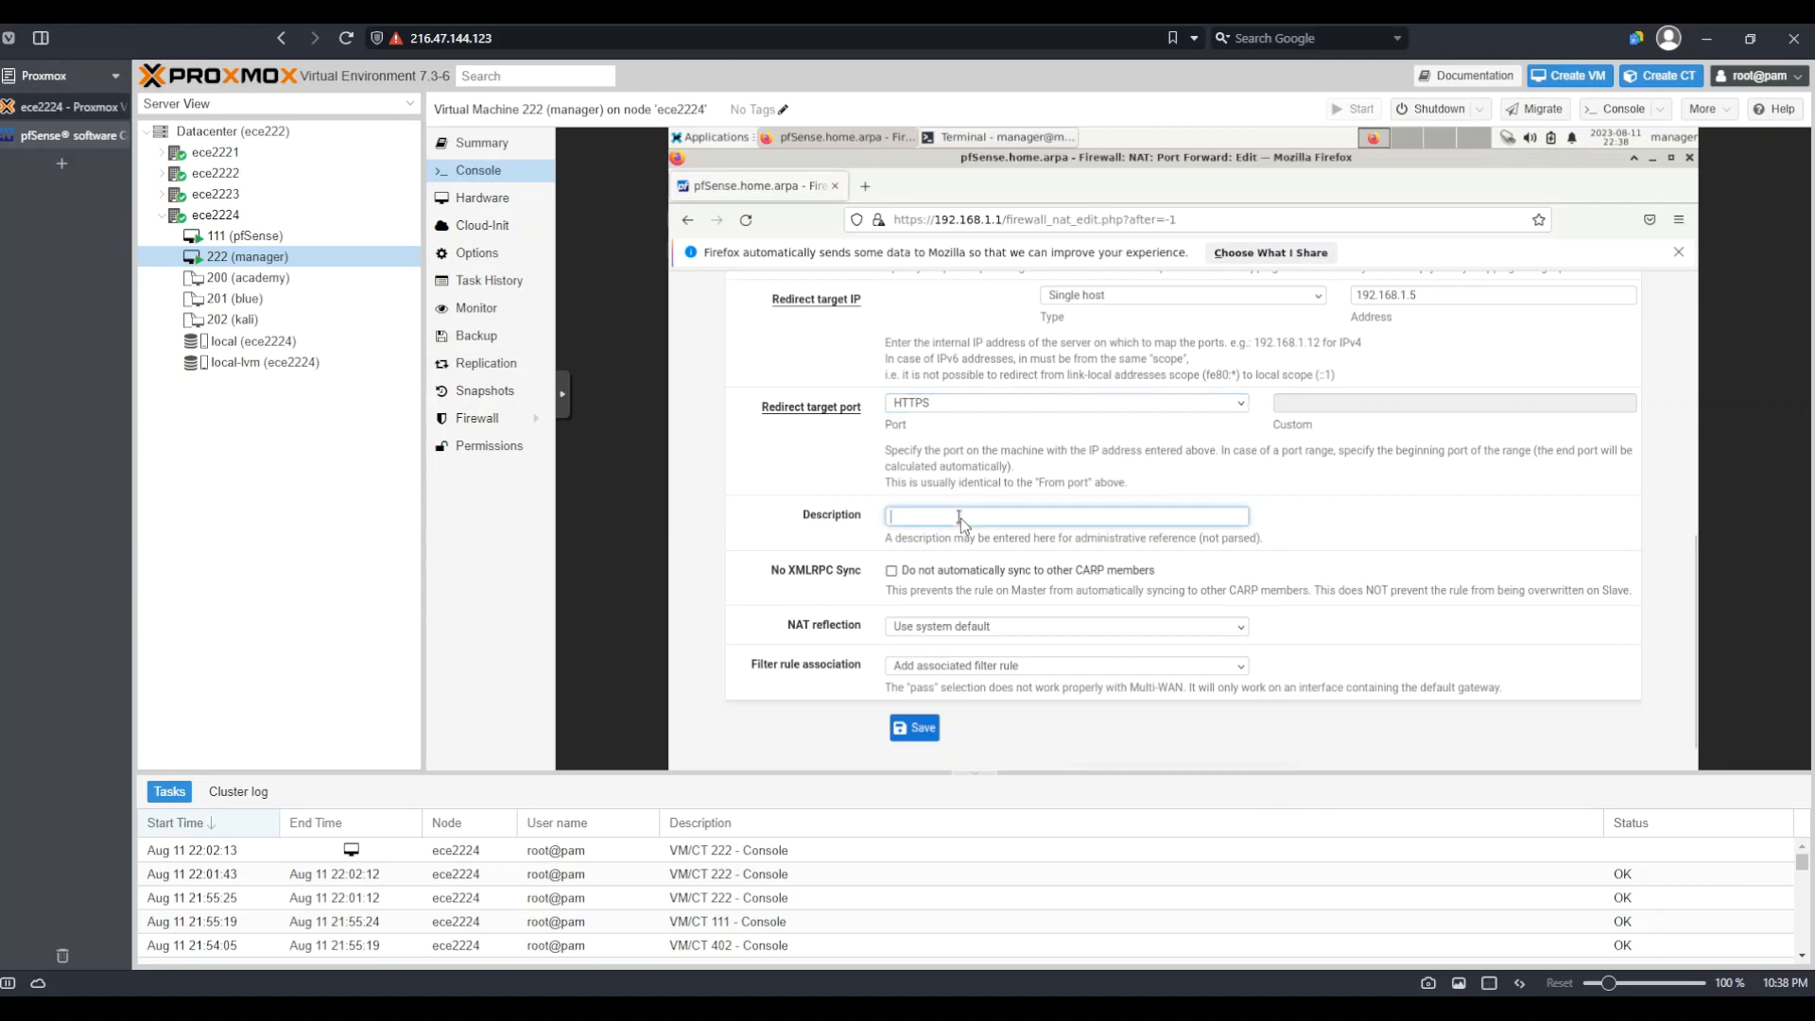
pyautogui.write('HT')
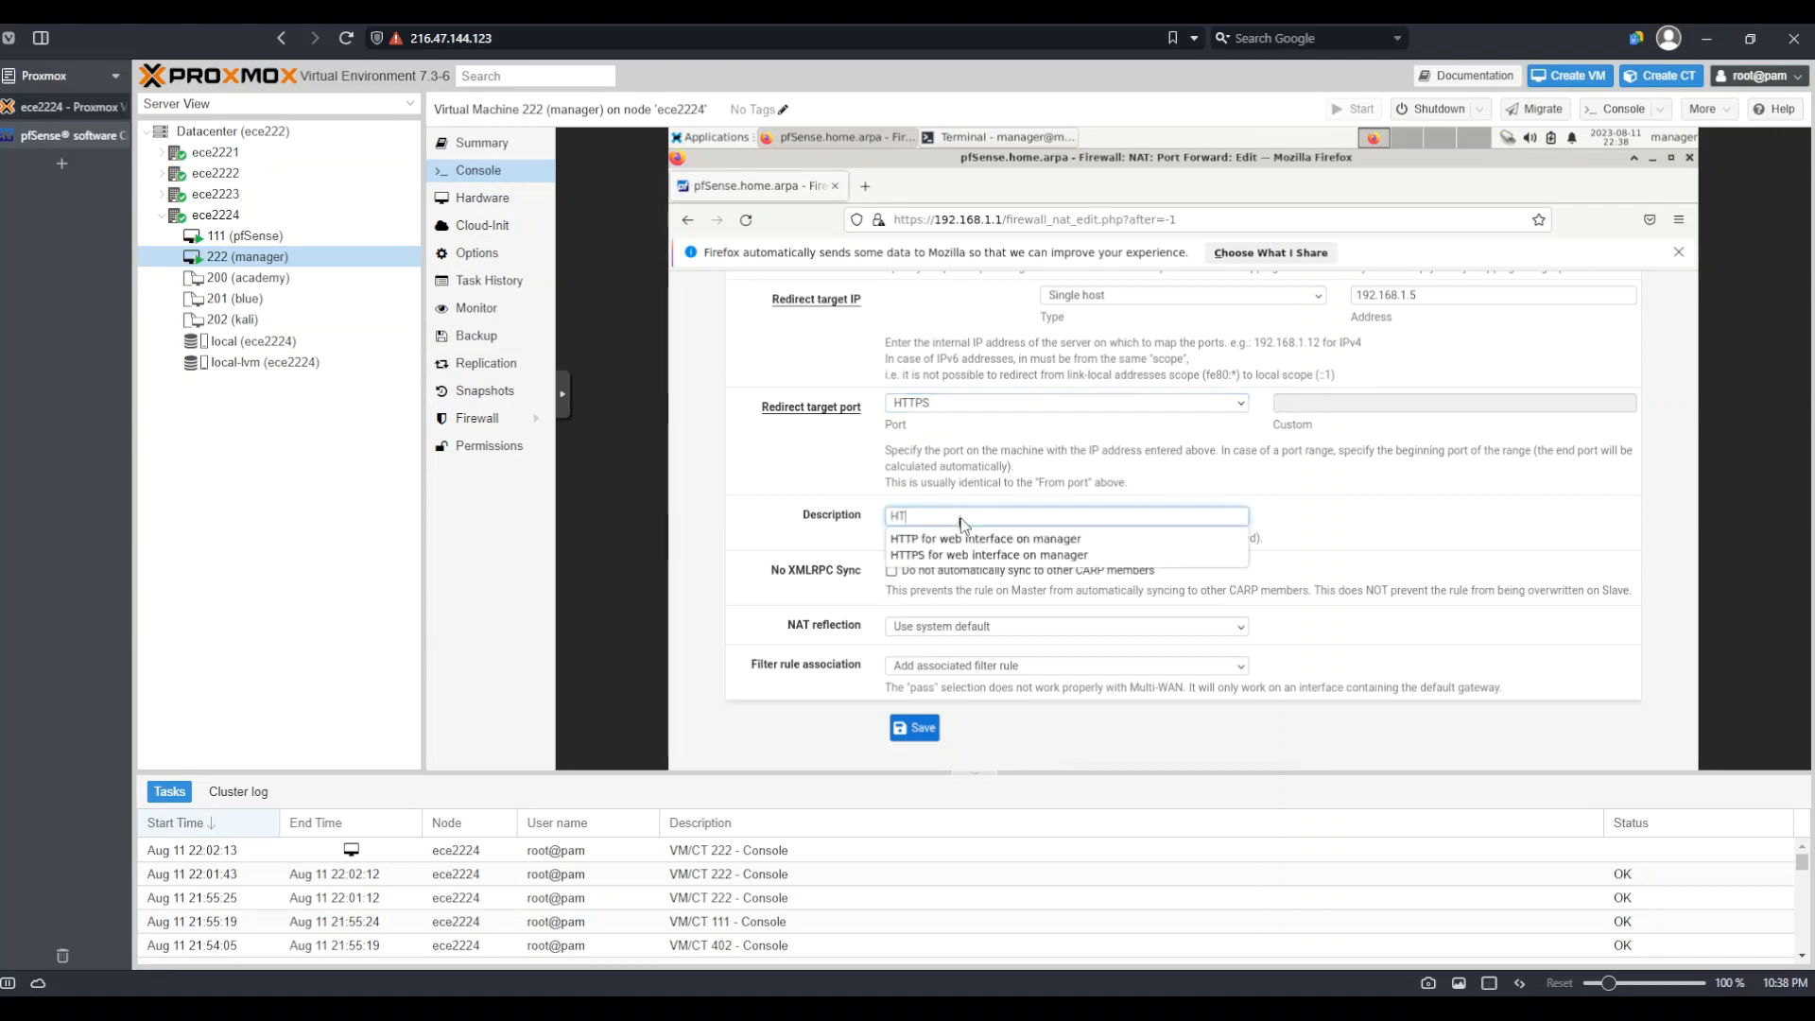
pyautogui.click(971, 556)
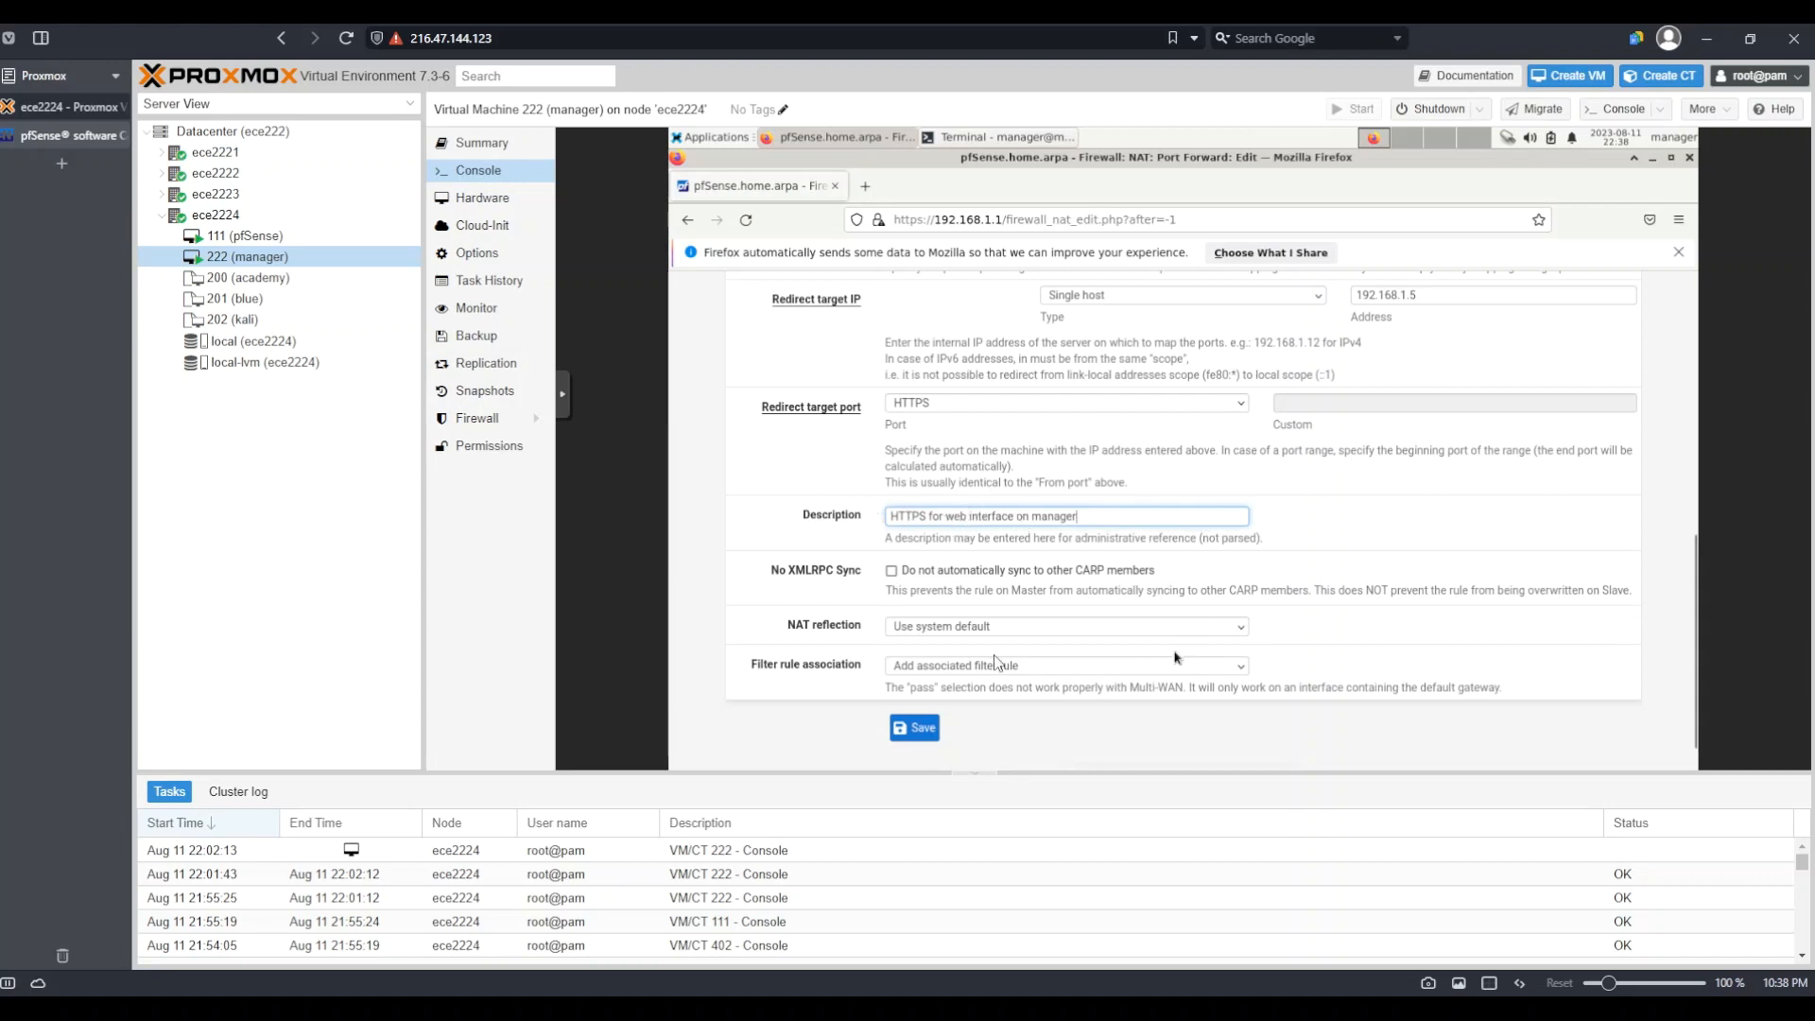
pyautogui.click(915, 735)
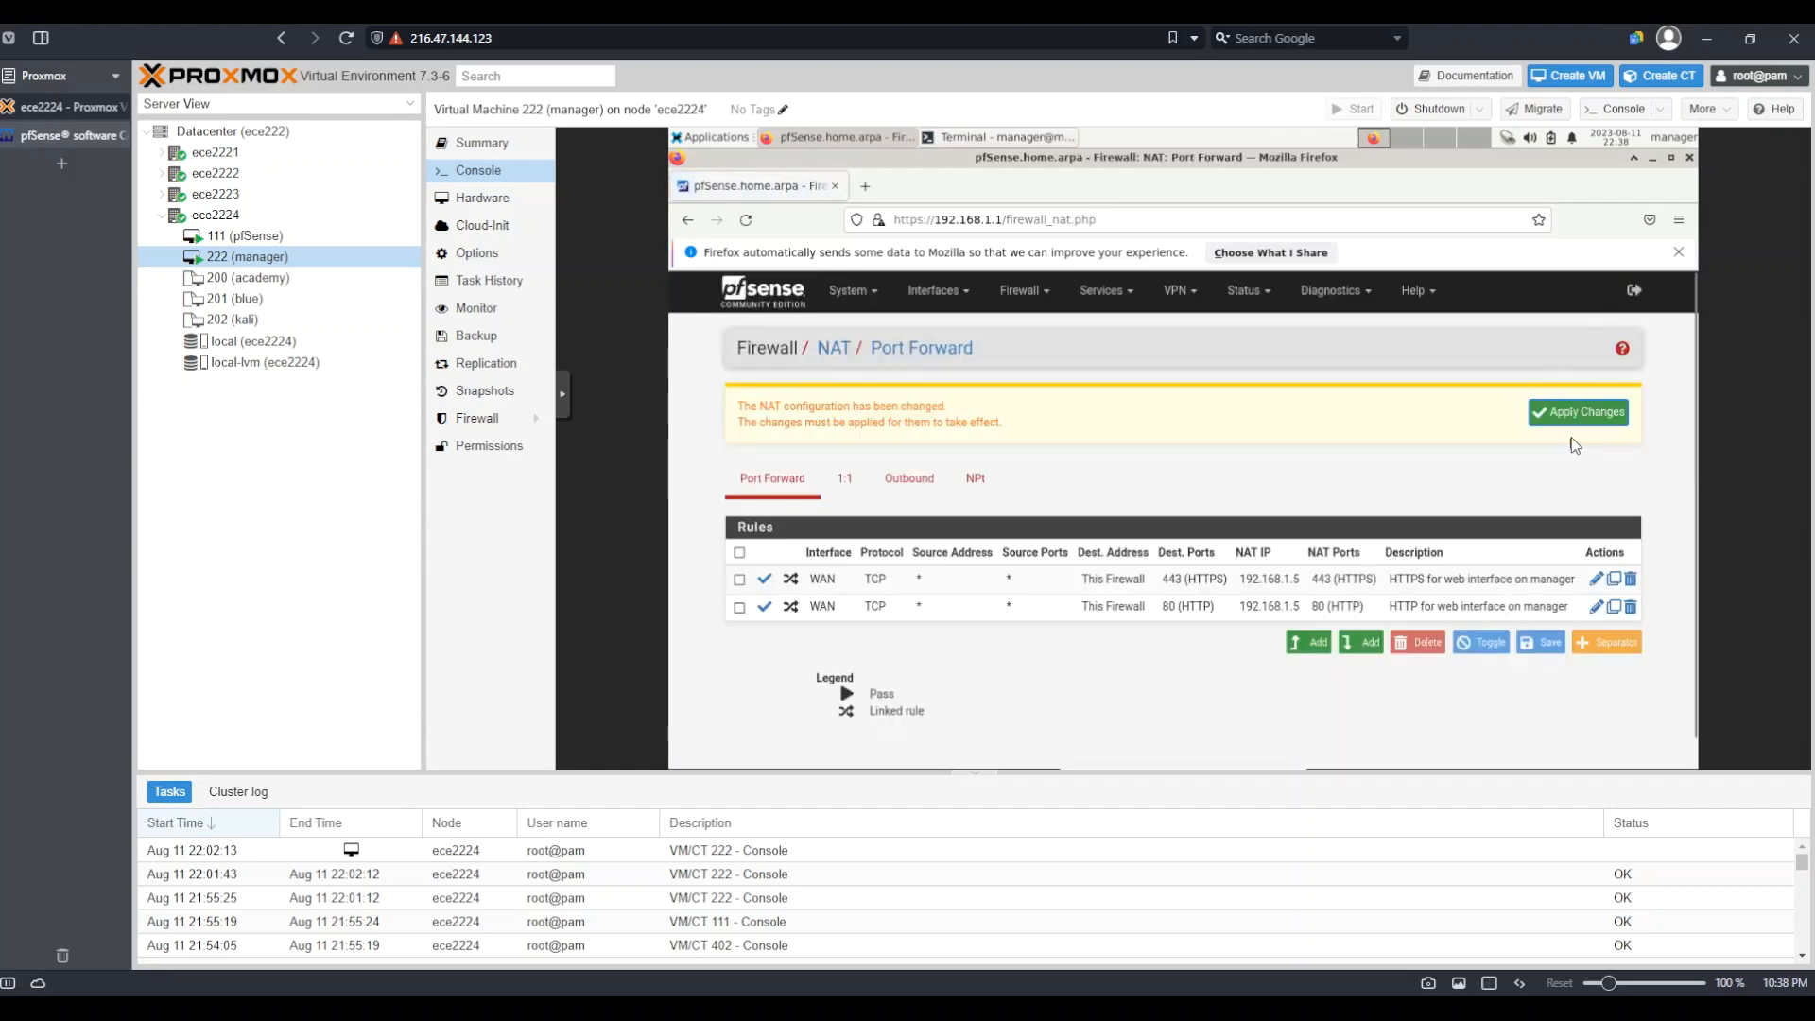
pyautogui.click(1571, 421)
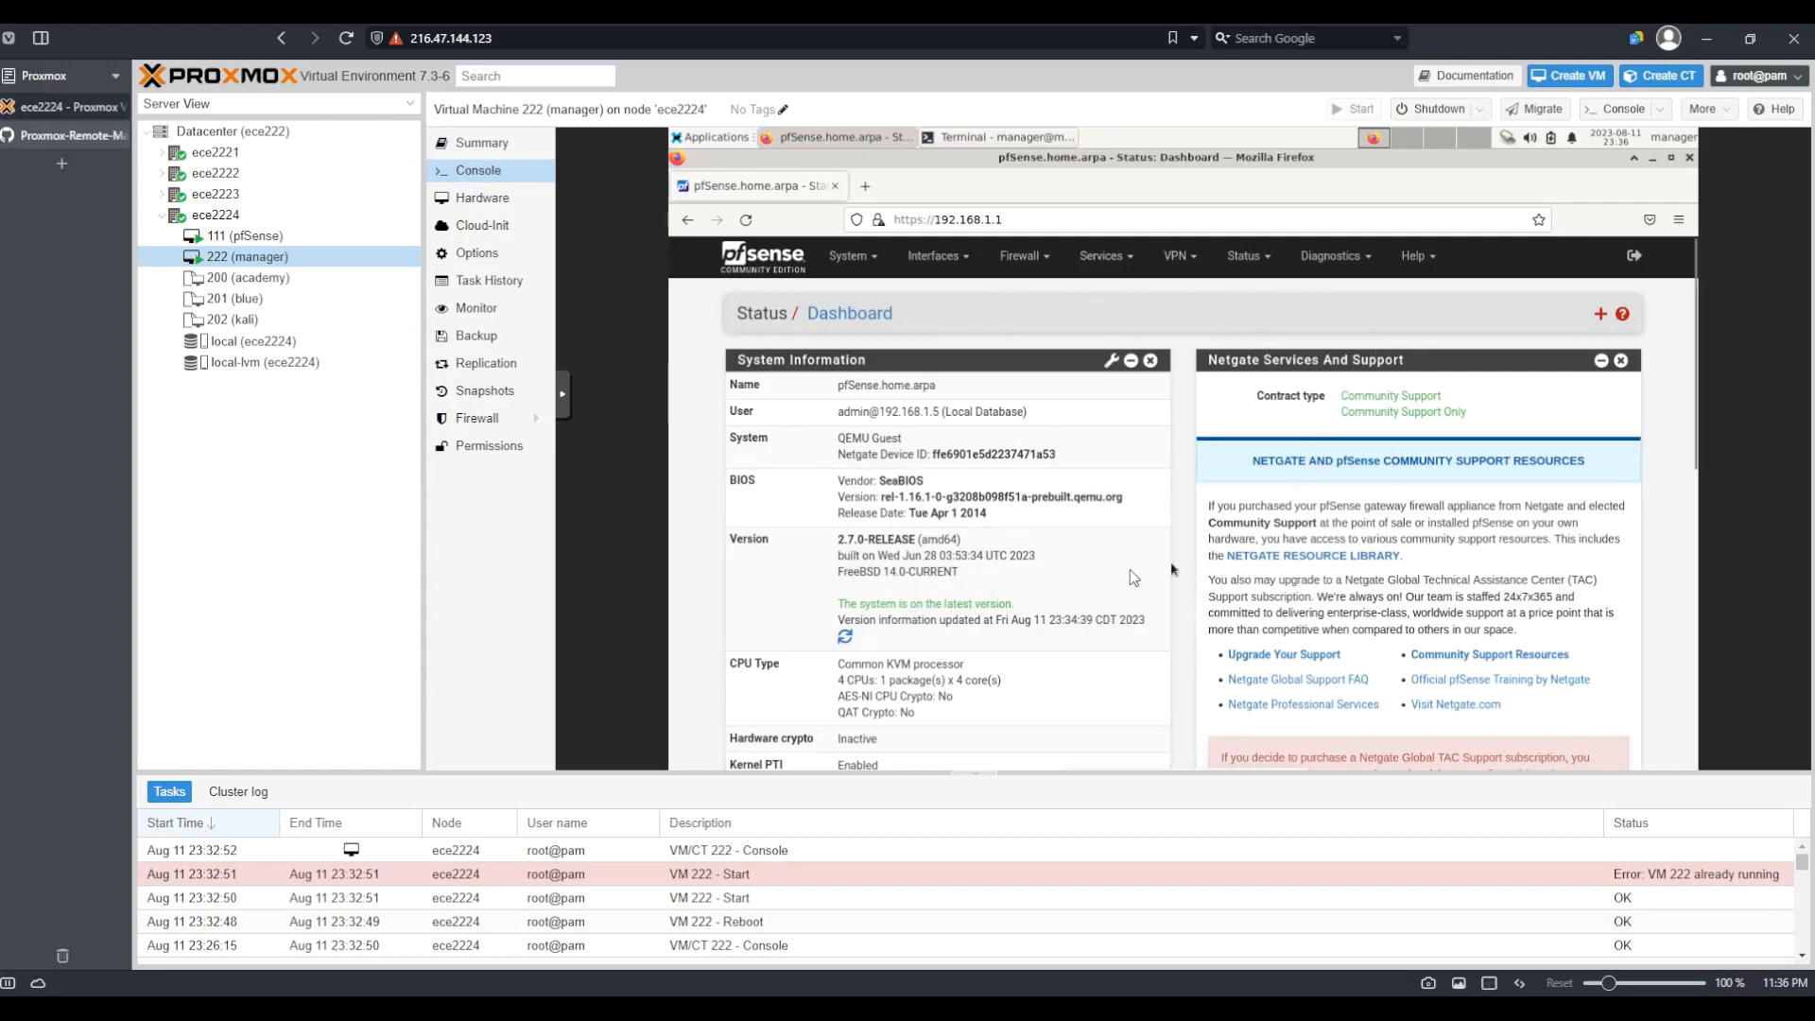
# Open the Services menu from the Status Dashboard
pyautogui.click(1116, 261)
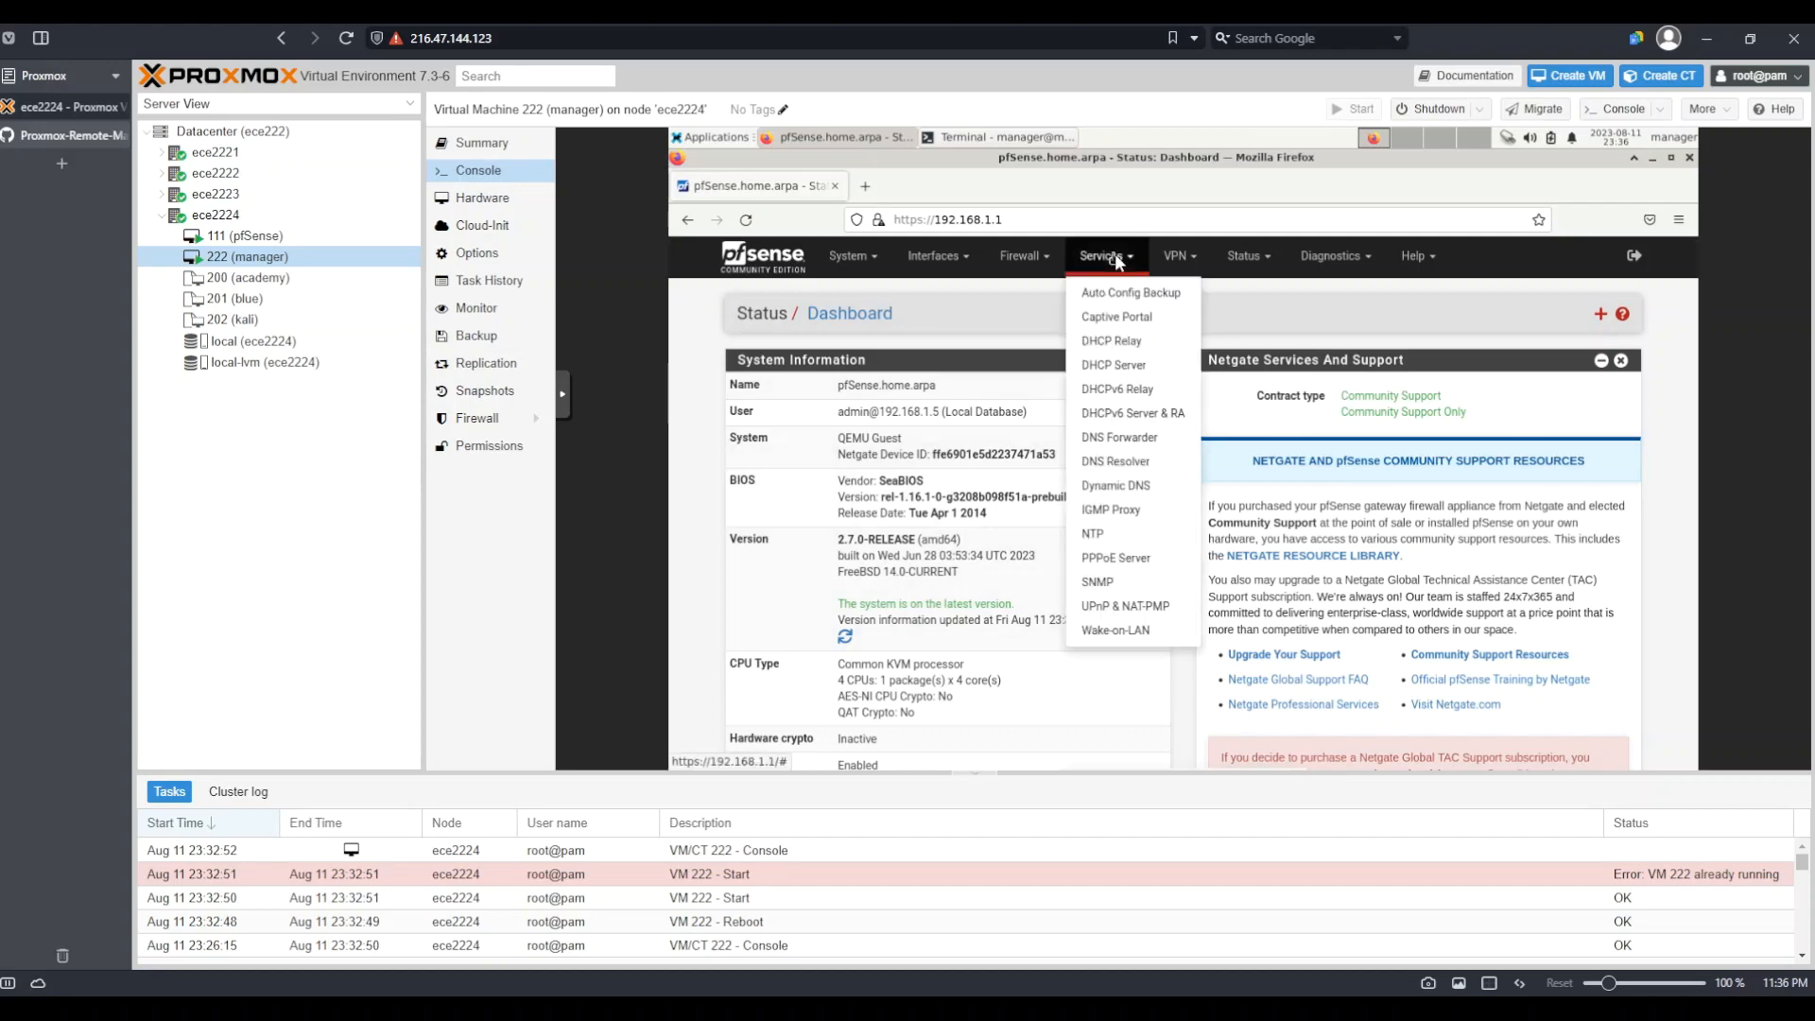
# Uncheck Enable DNS resolver, then save and apply the change
pyautogui.click(1135, 463)
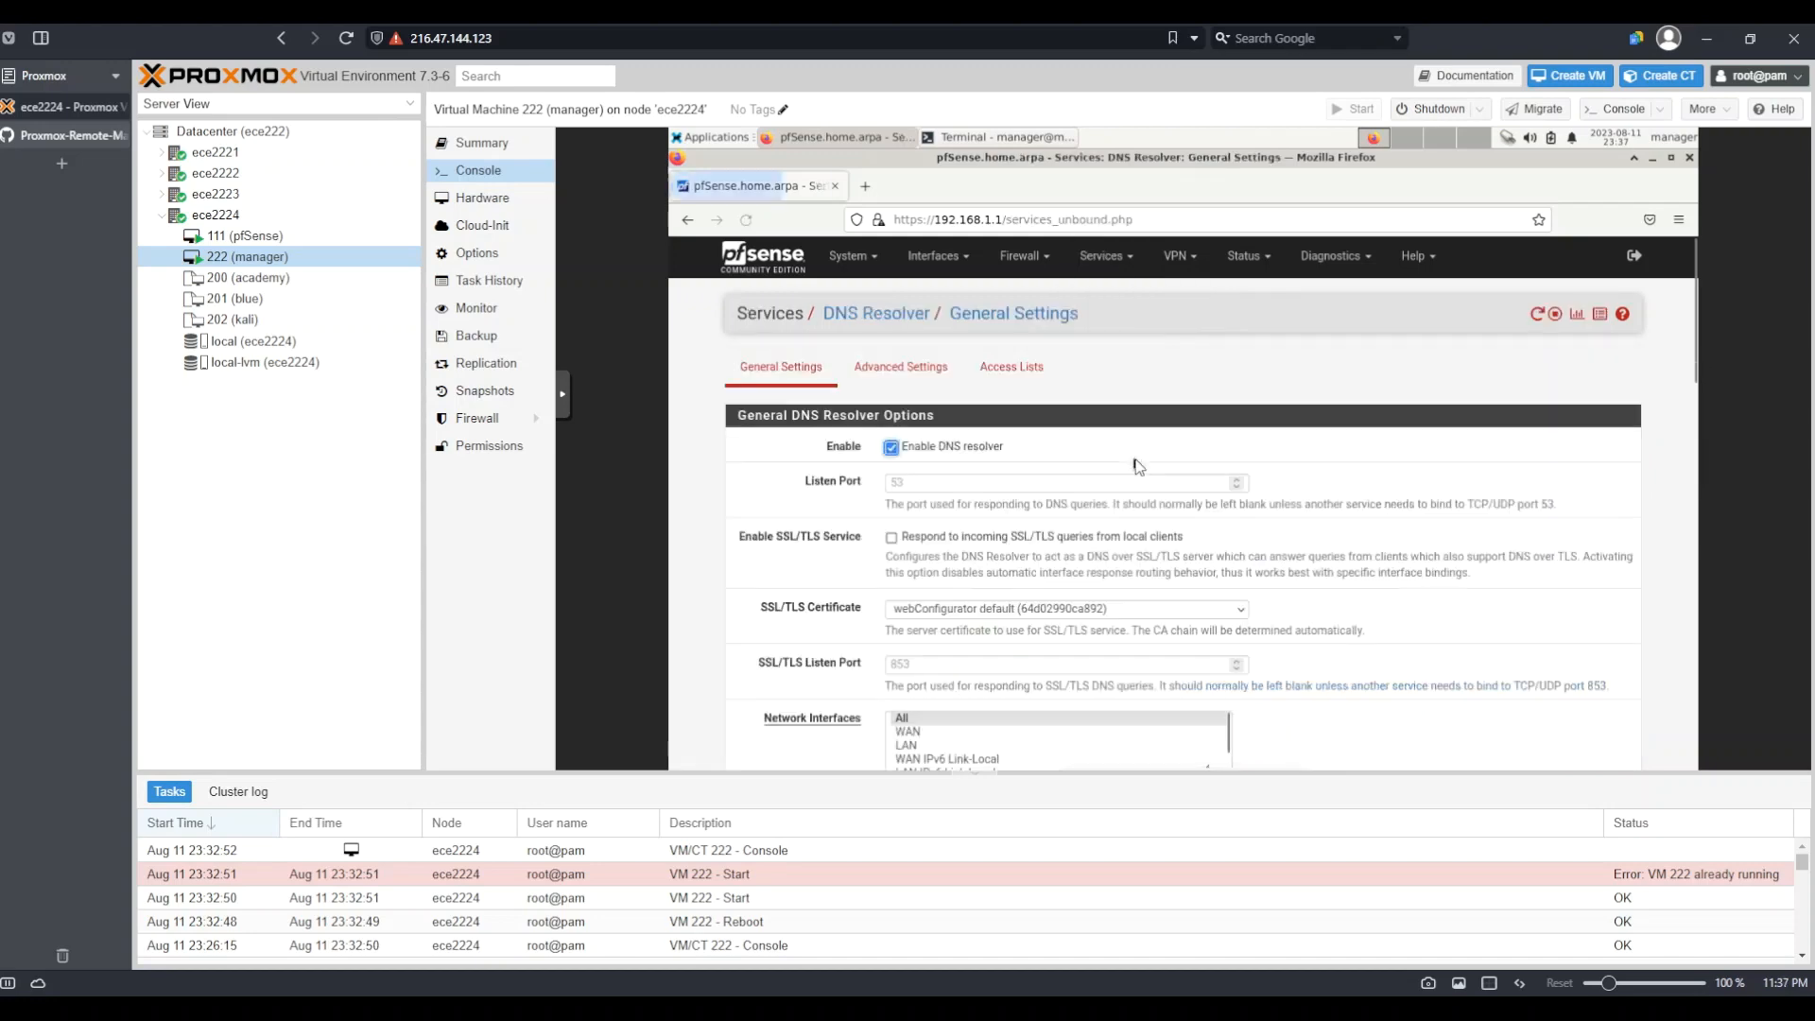
pyautogui.click(892, 449)
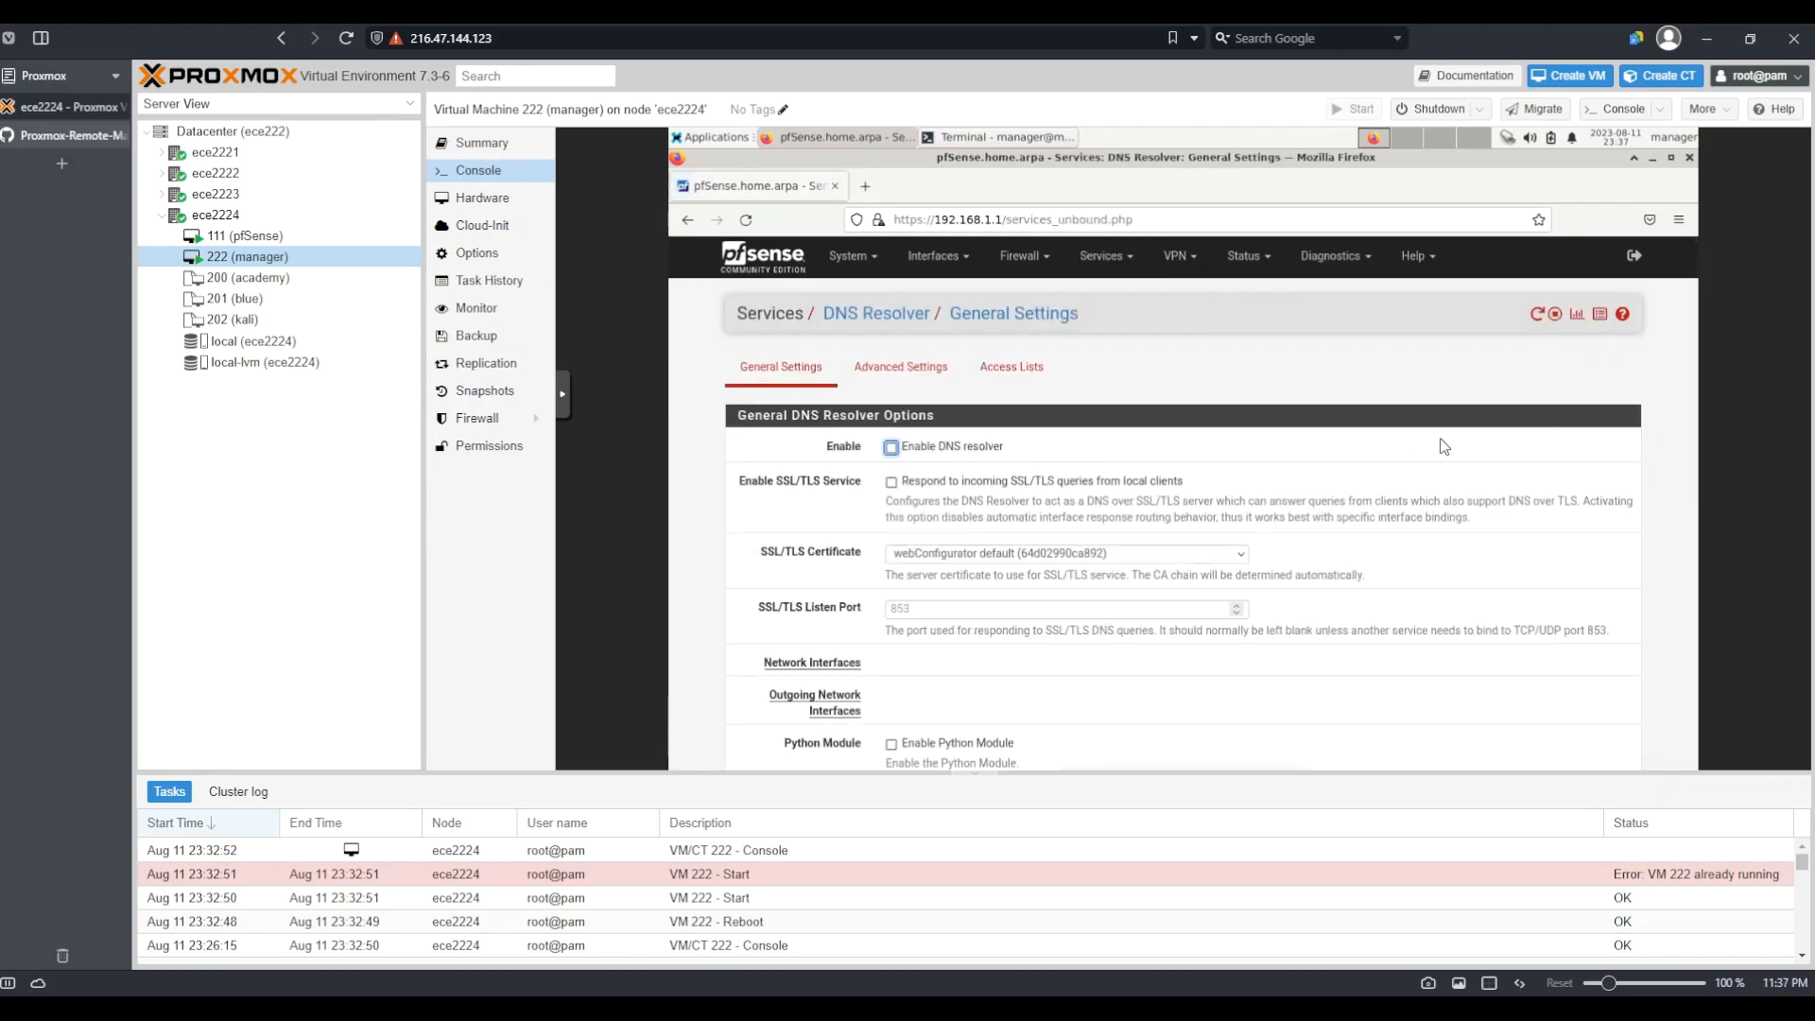
pyautogui.scroll(-10, 1443, 446)
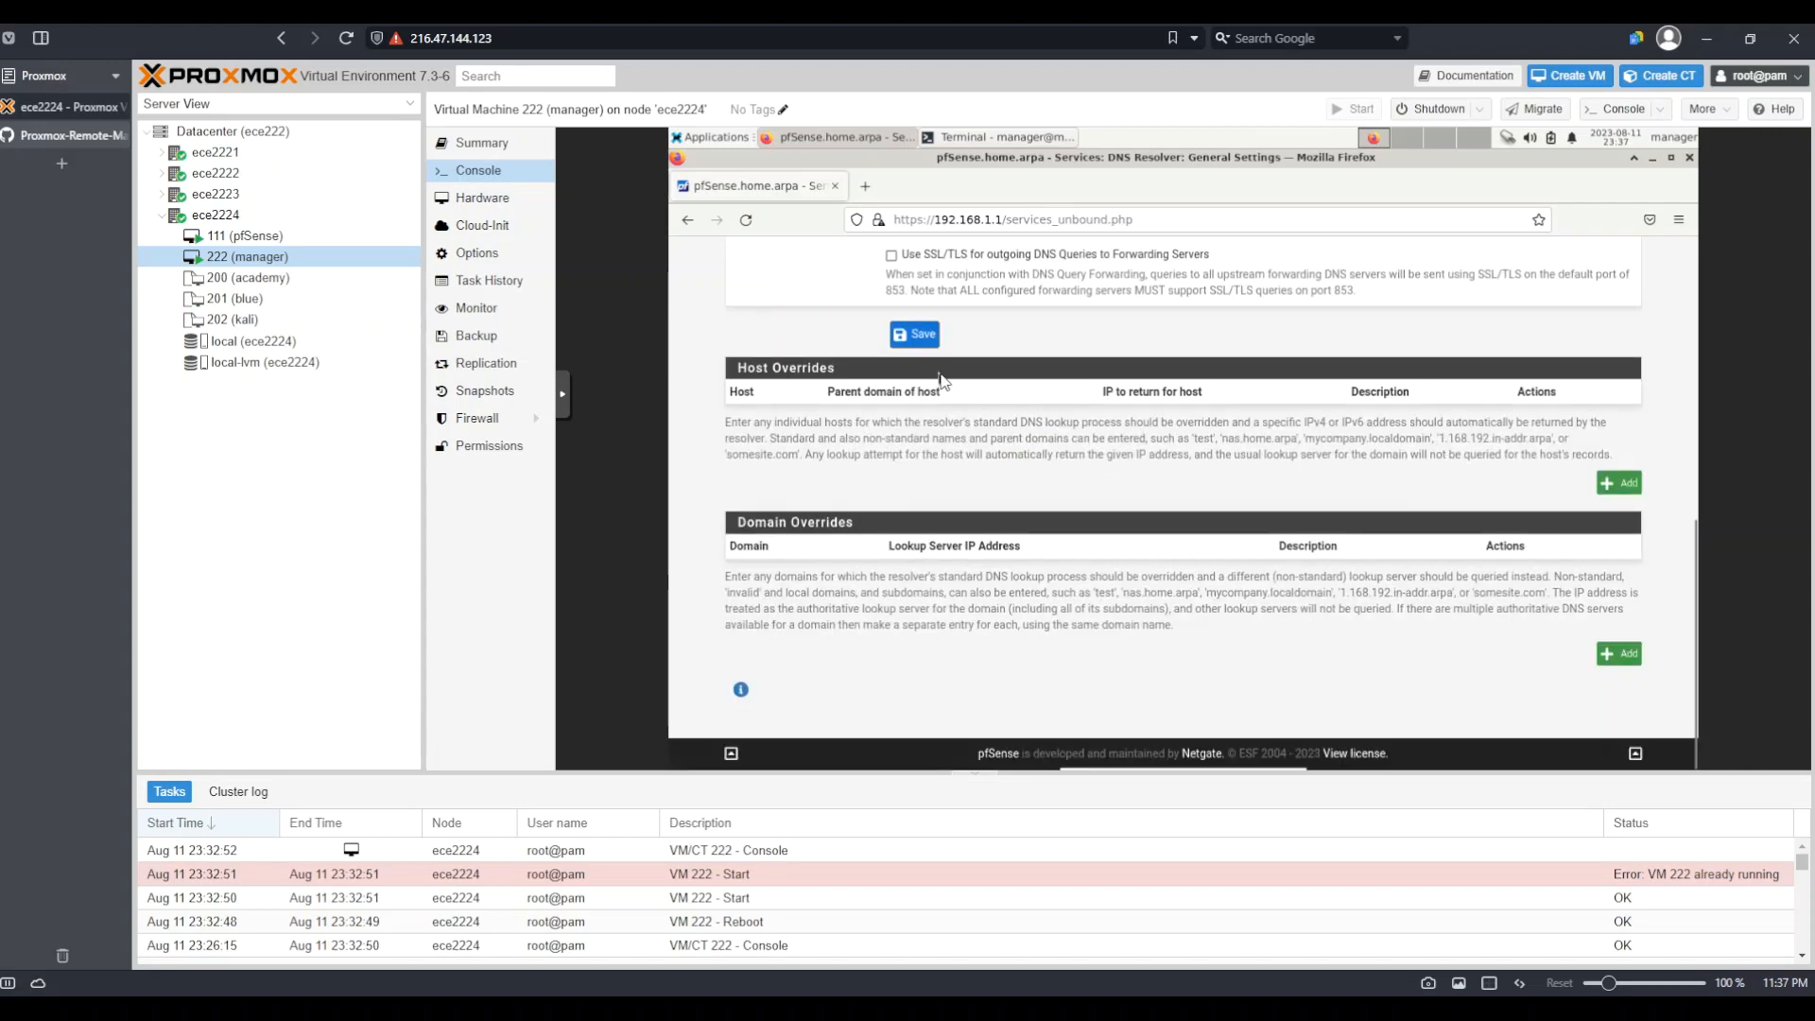
pyautogui.click(925, 340)
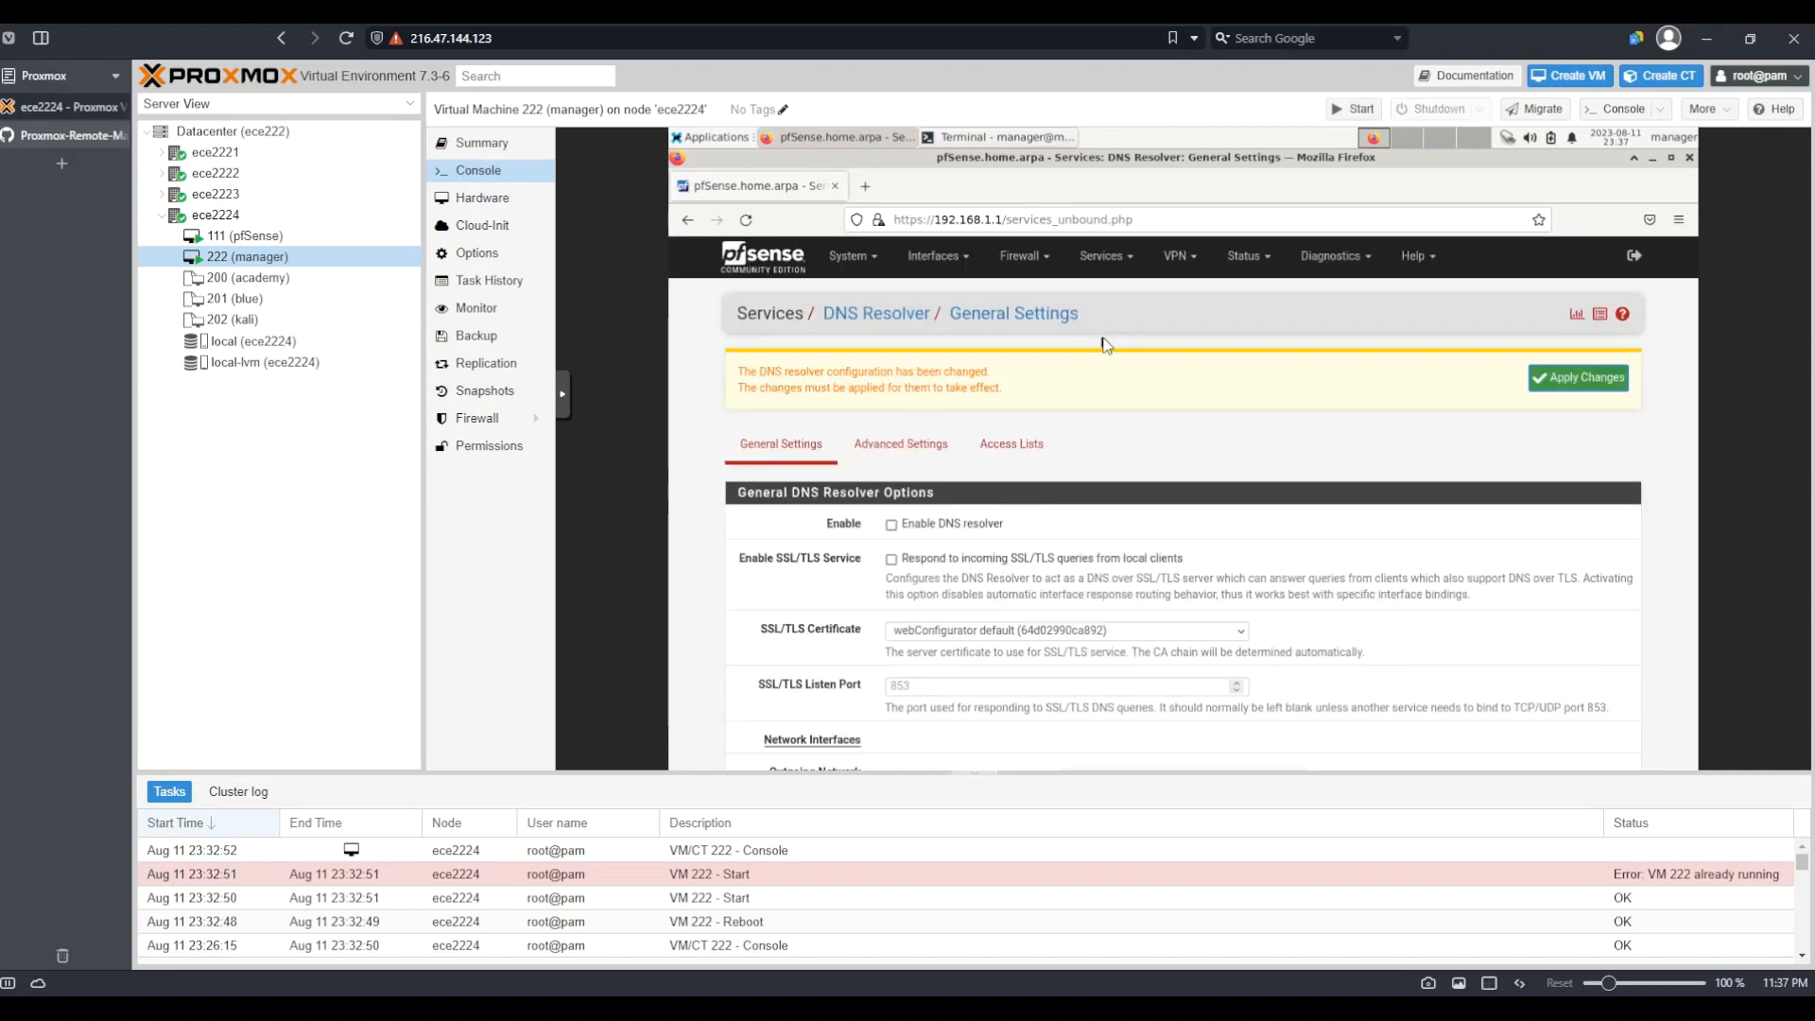
pyautogui.click(1595, 380)
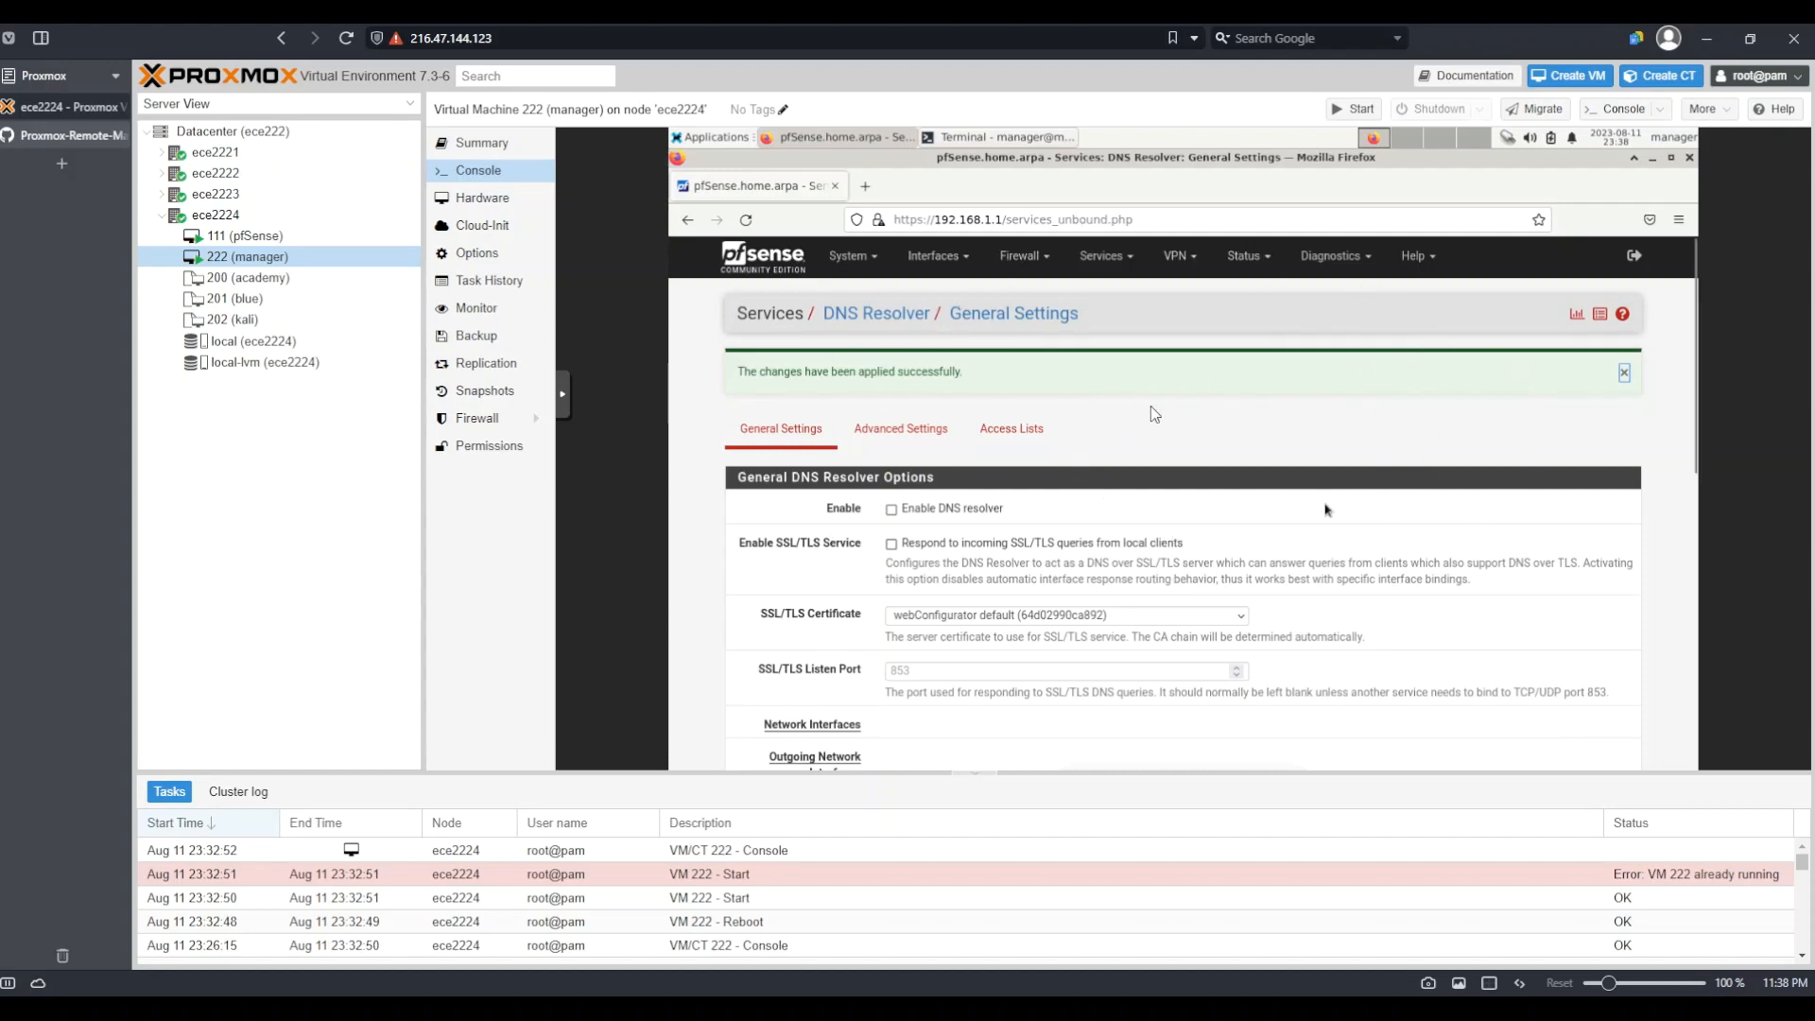
pyautogui.click(1106, 259)
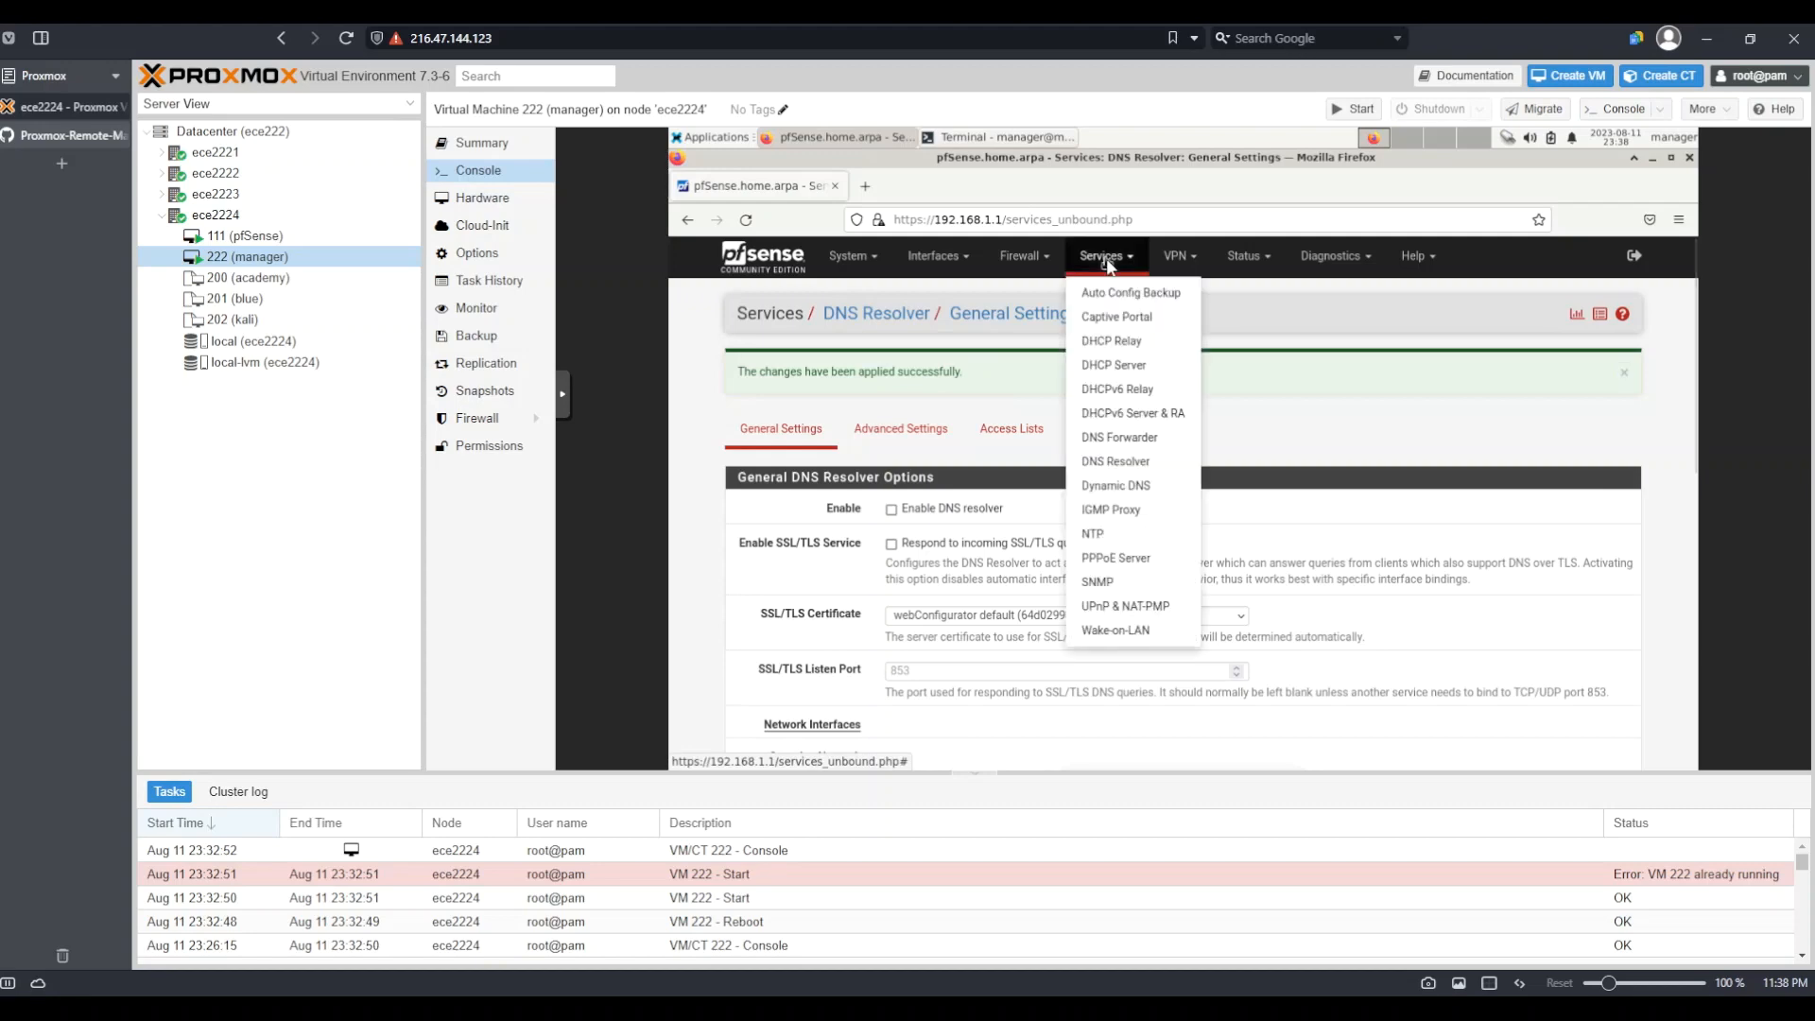
# Open the LAN DHCP Server settings and read the DNS servers help text, leaving the fields blank
pyautogui.click(1139, 368)
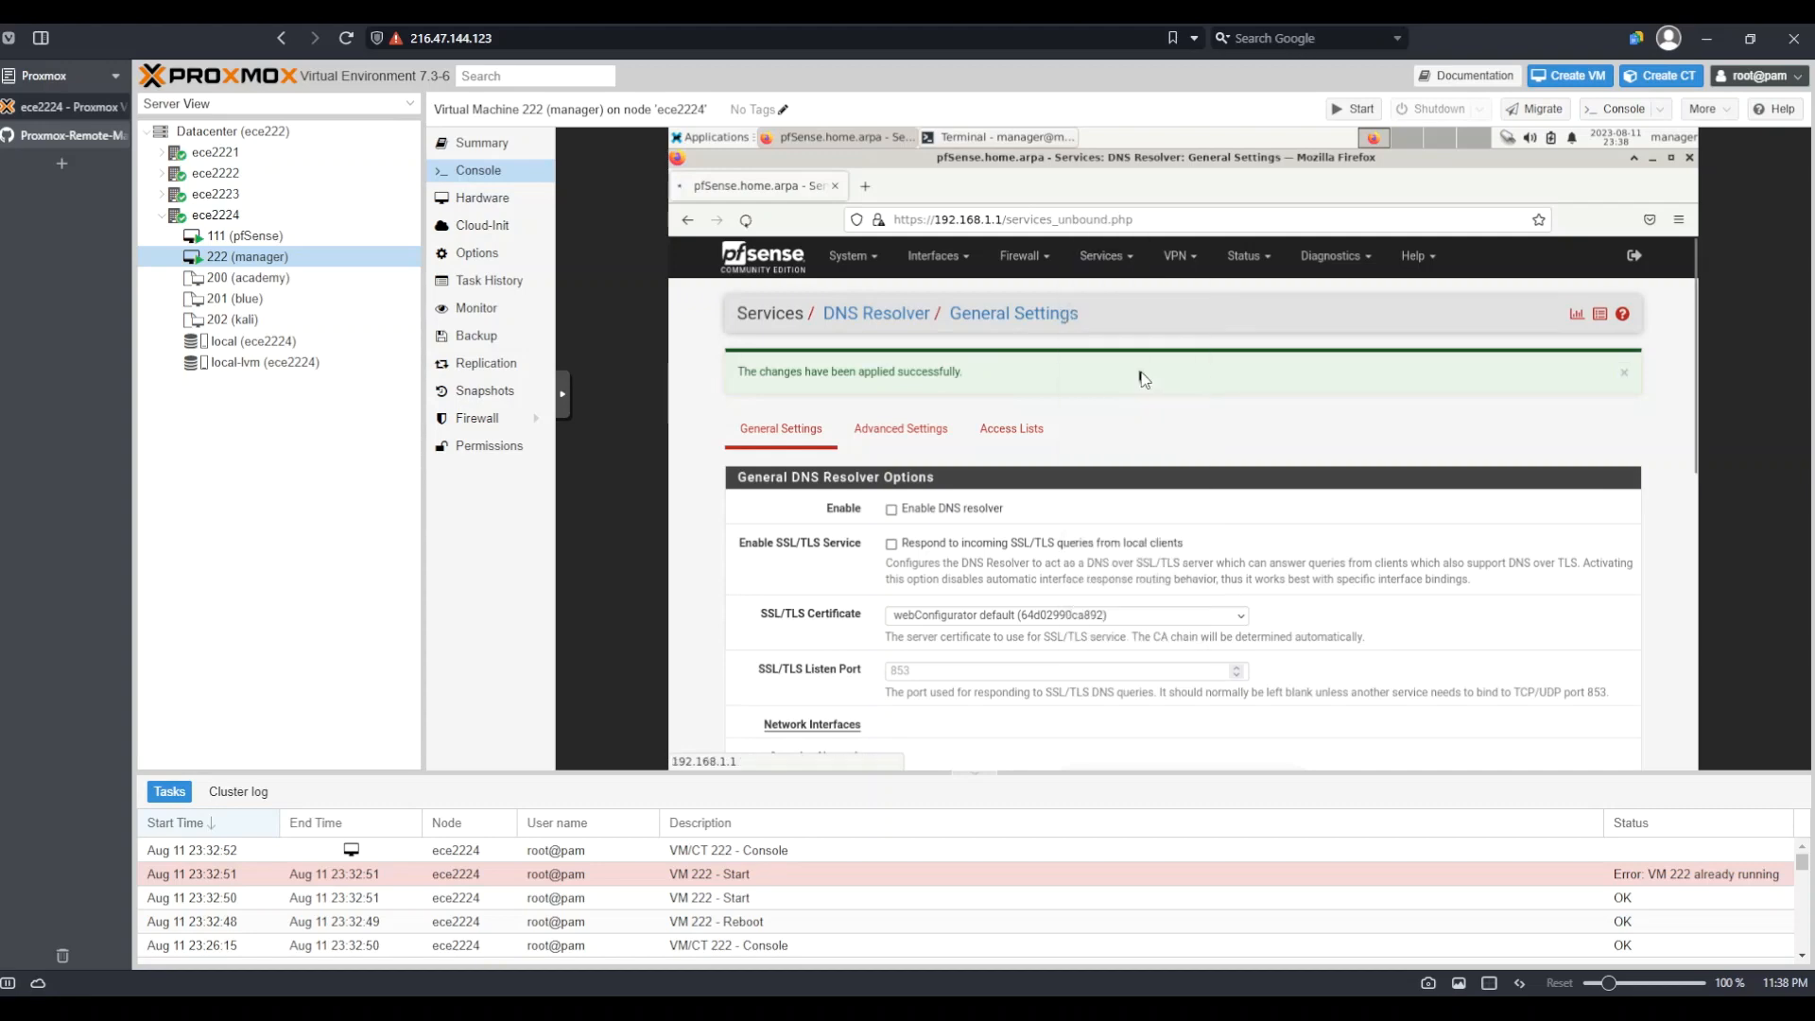
pyautogui.scroll(-8, 1277, 480)
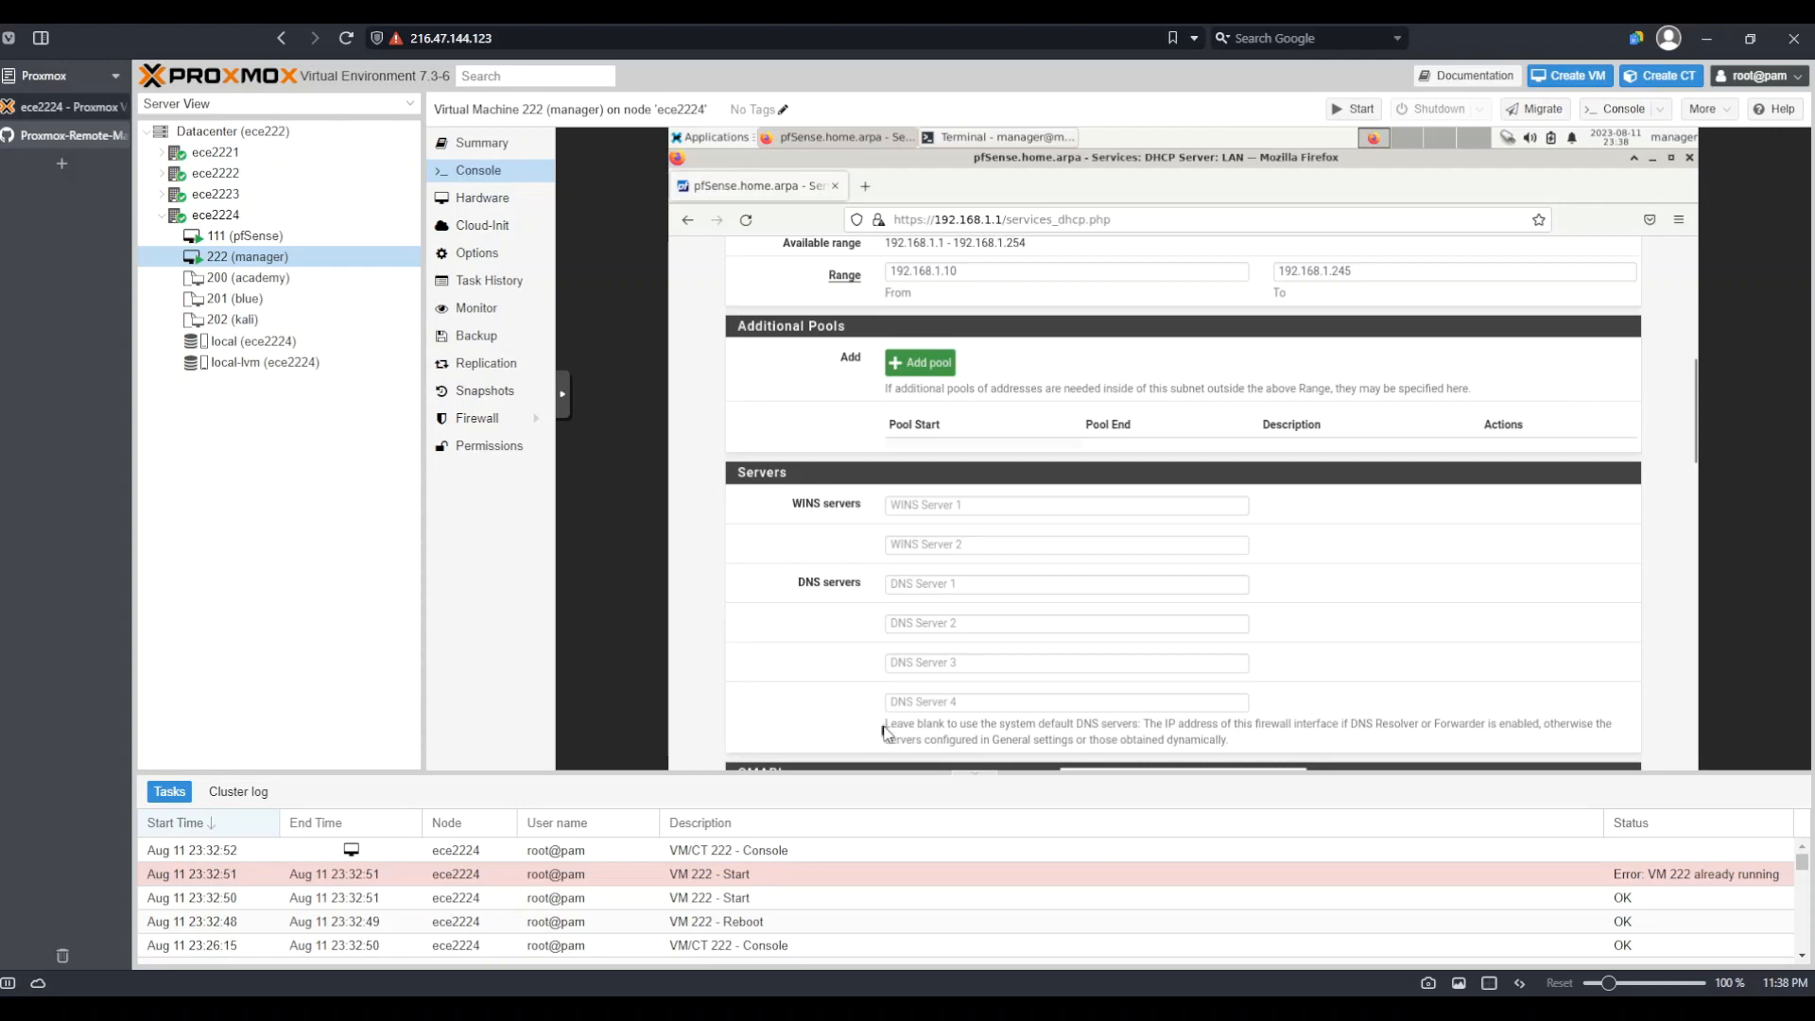
pyautogui.moveTo(884, 725); pyautogui.dragTo(1517, 731)
pyautogui.click(1068, 718)
pyautogui.click(1321, 722)
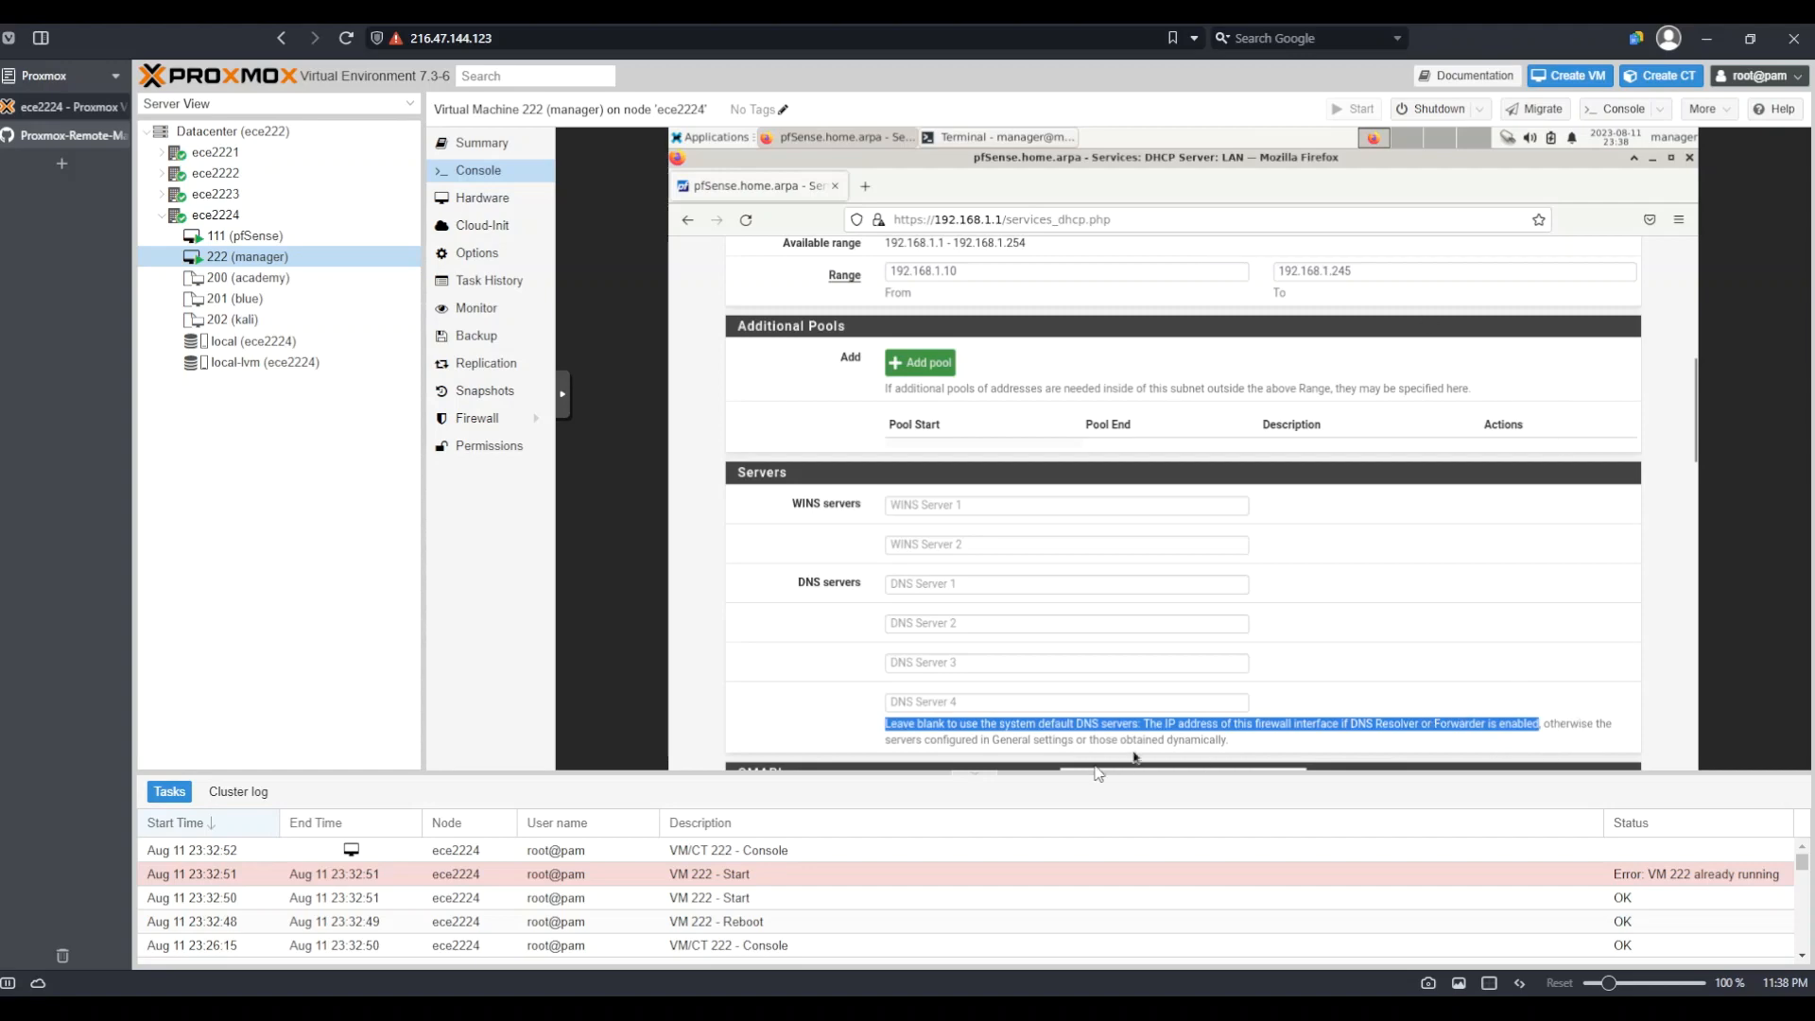
pyautogui.moveTo(886, 740); pyautogui.dragTo(1201, 741)
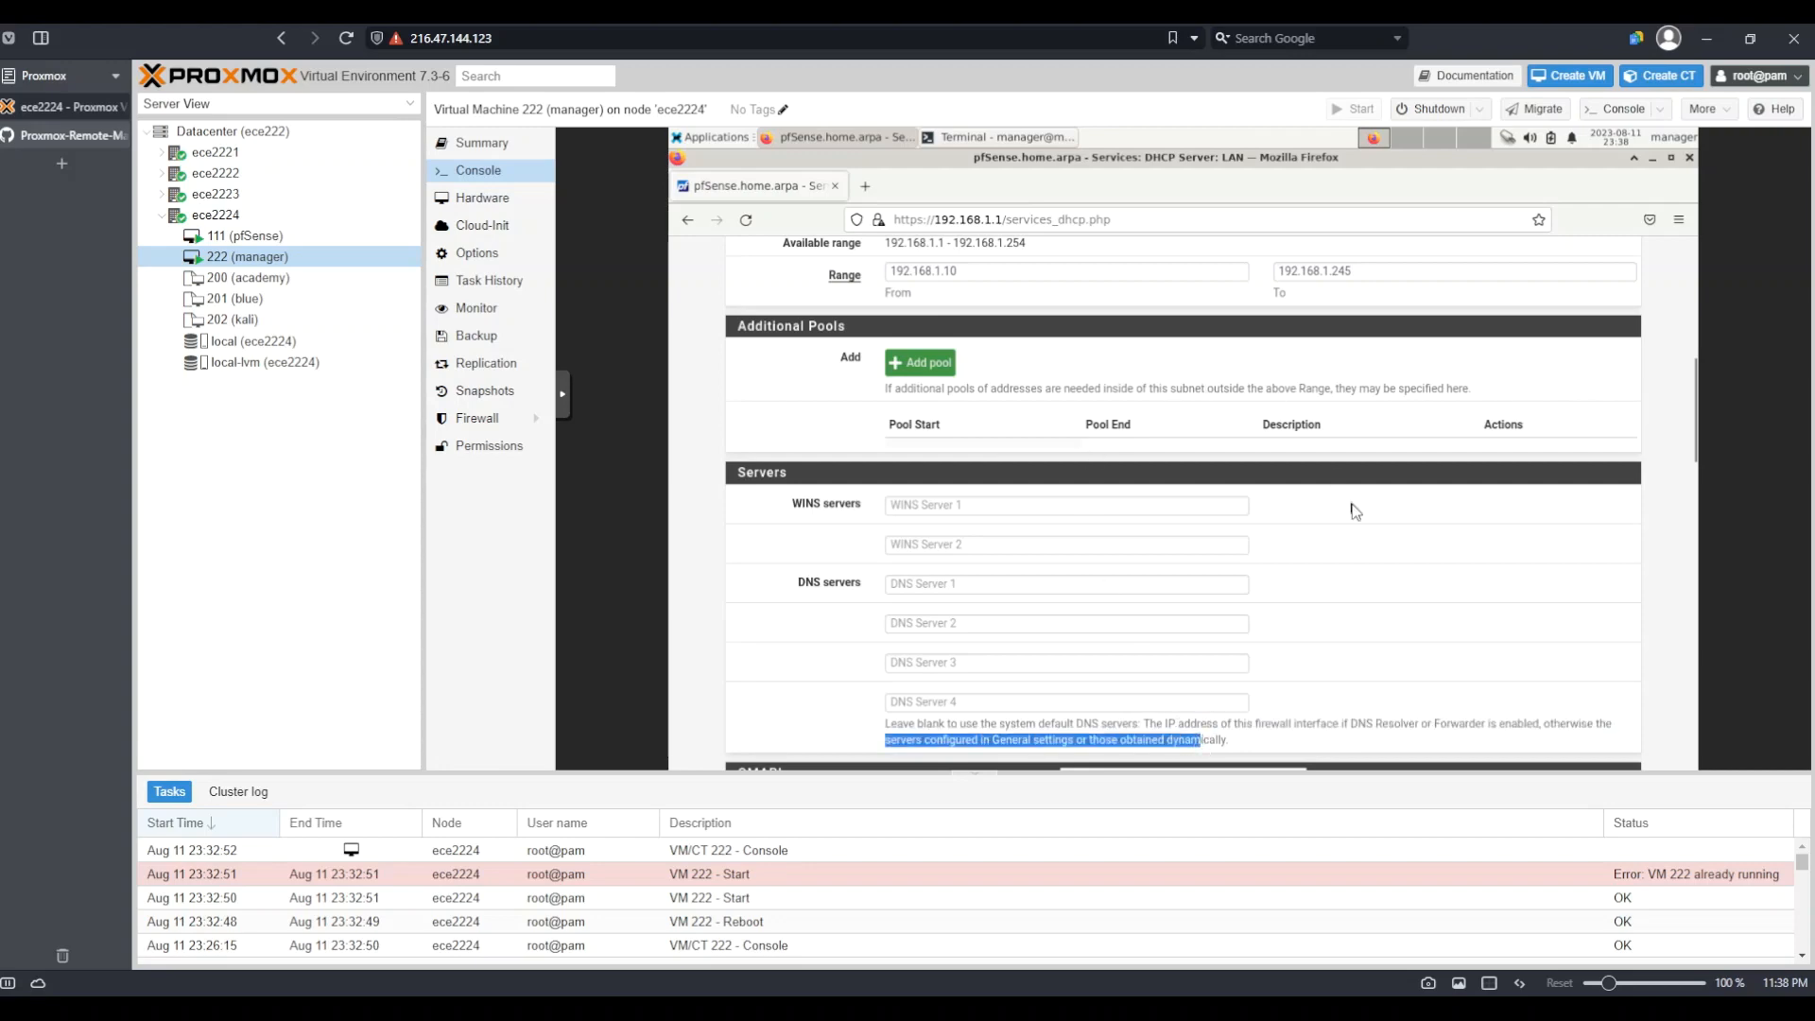
pyautogui.scroll(6, 1289, 640)
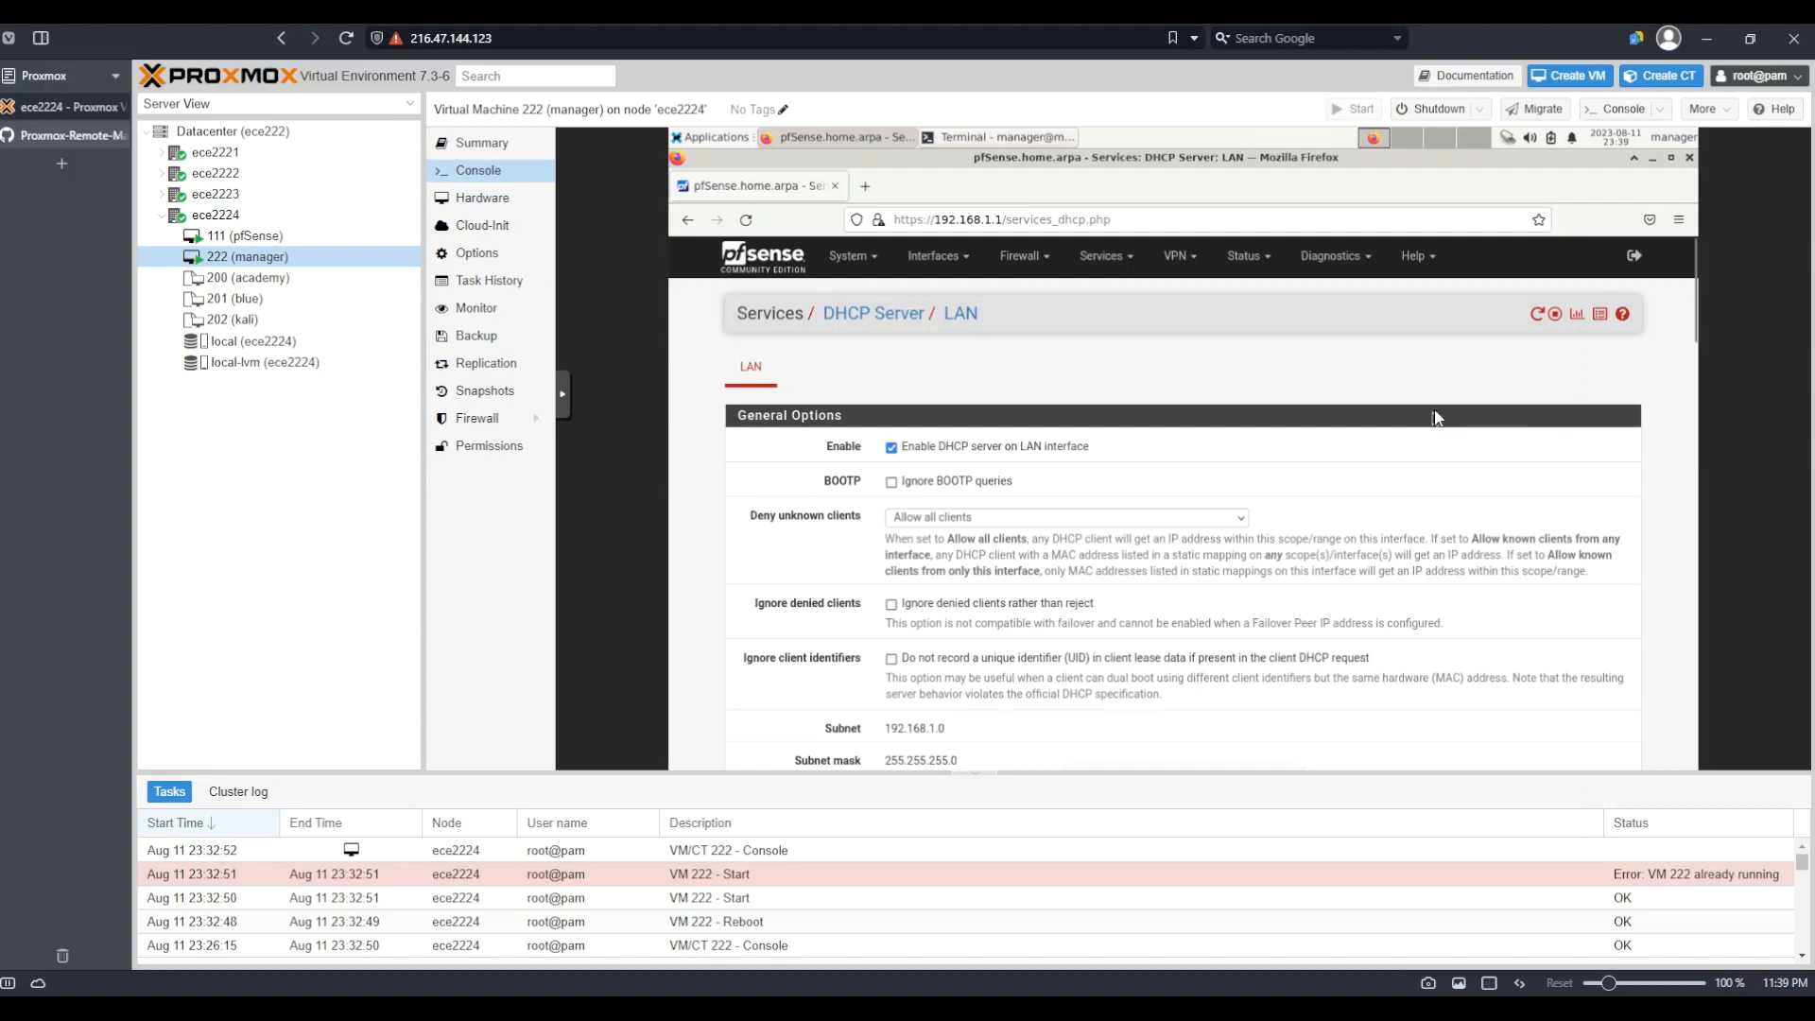
# Shut down the manager VM from its desktop menu, then start it again from the Proxmox console
pyautogui.click(1683, 142)
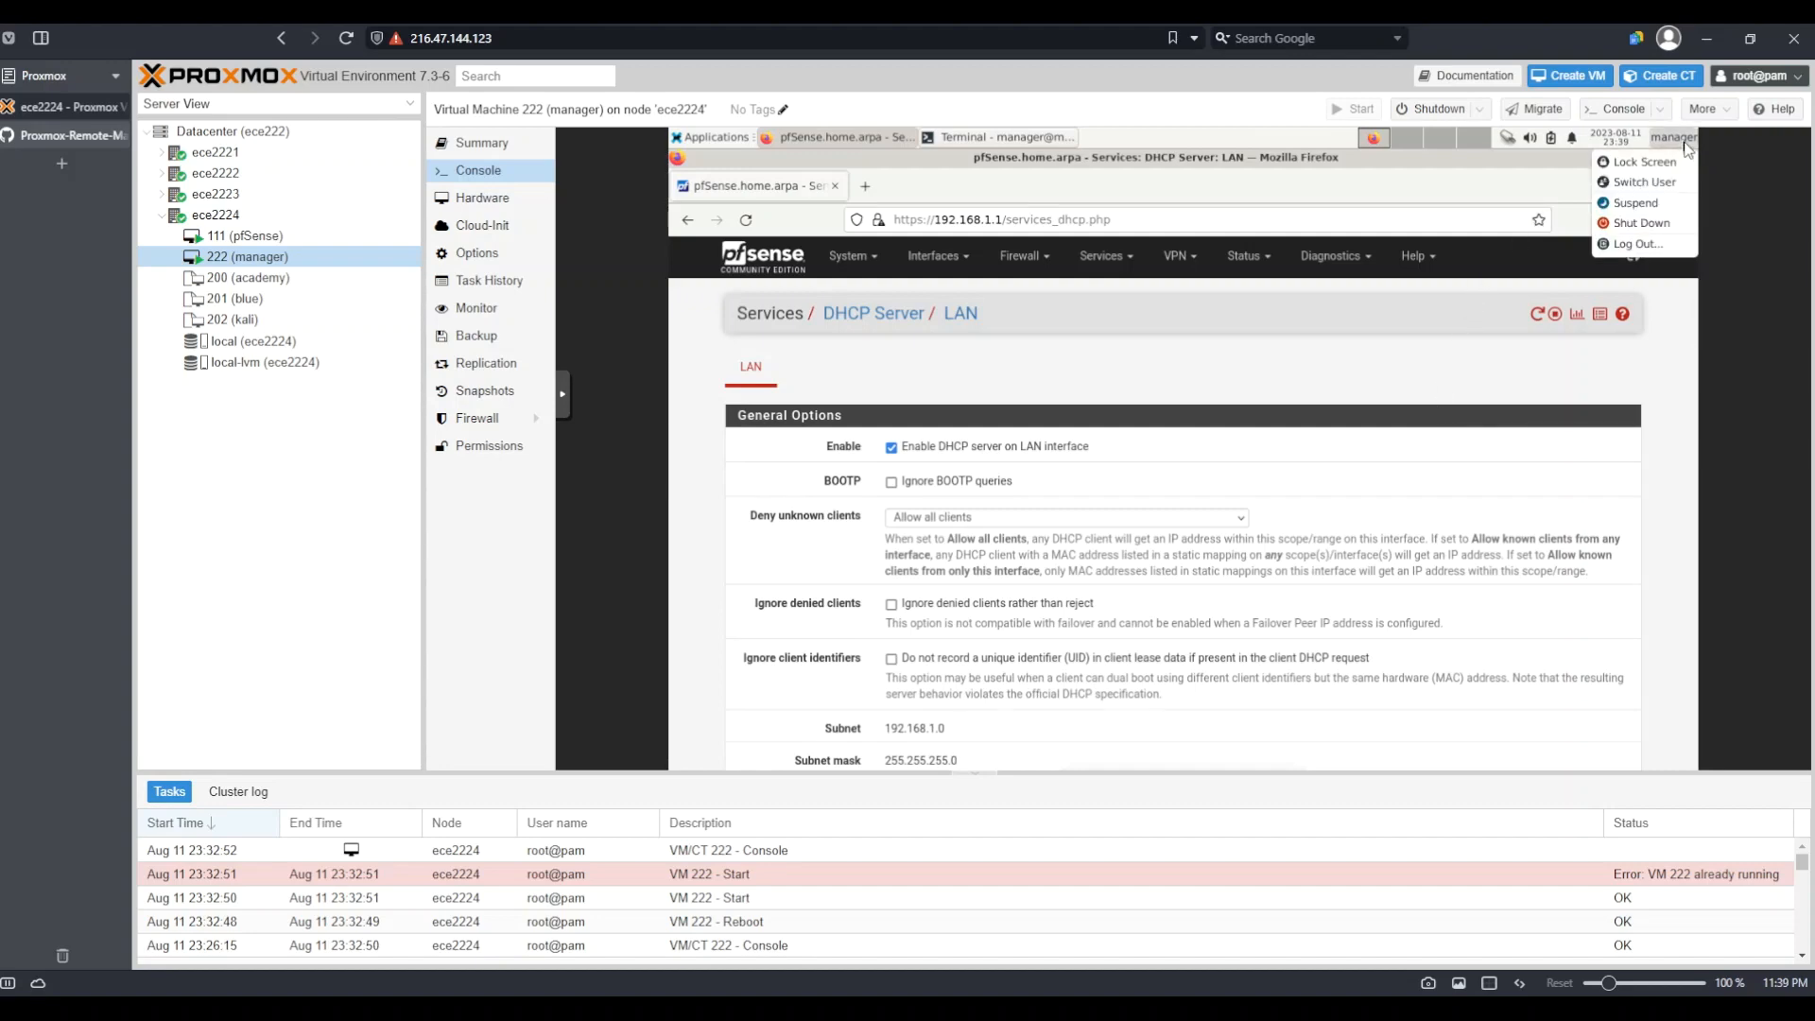
pyautogui.click(1647, 236)
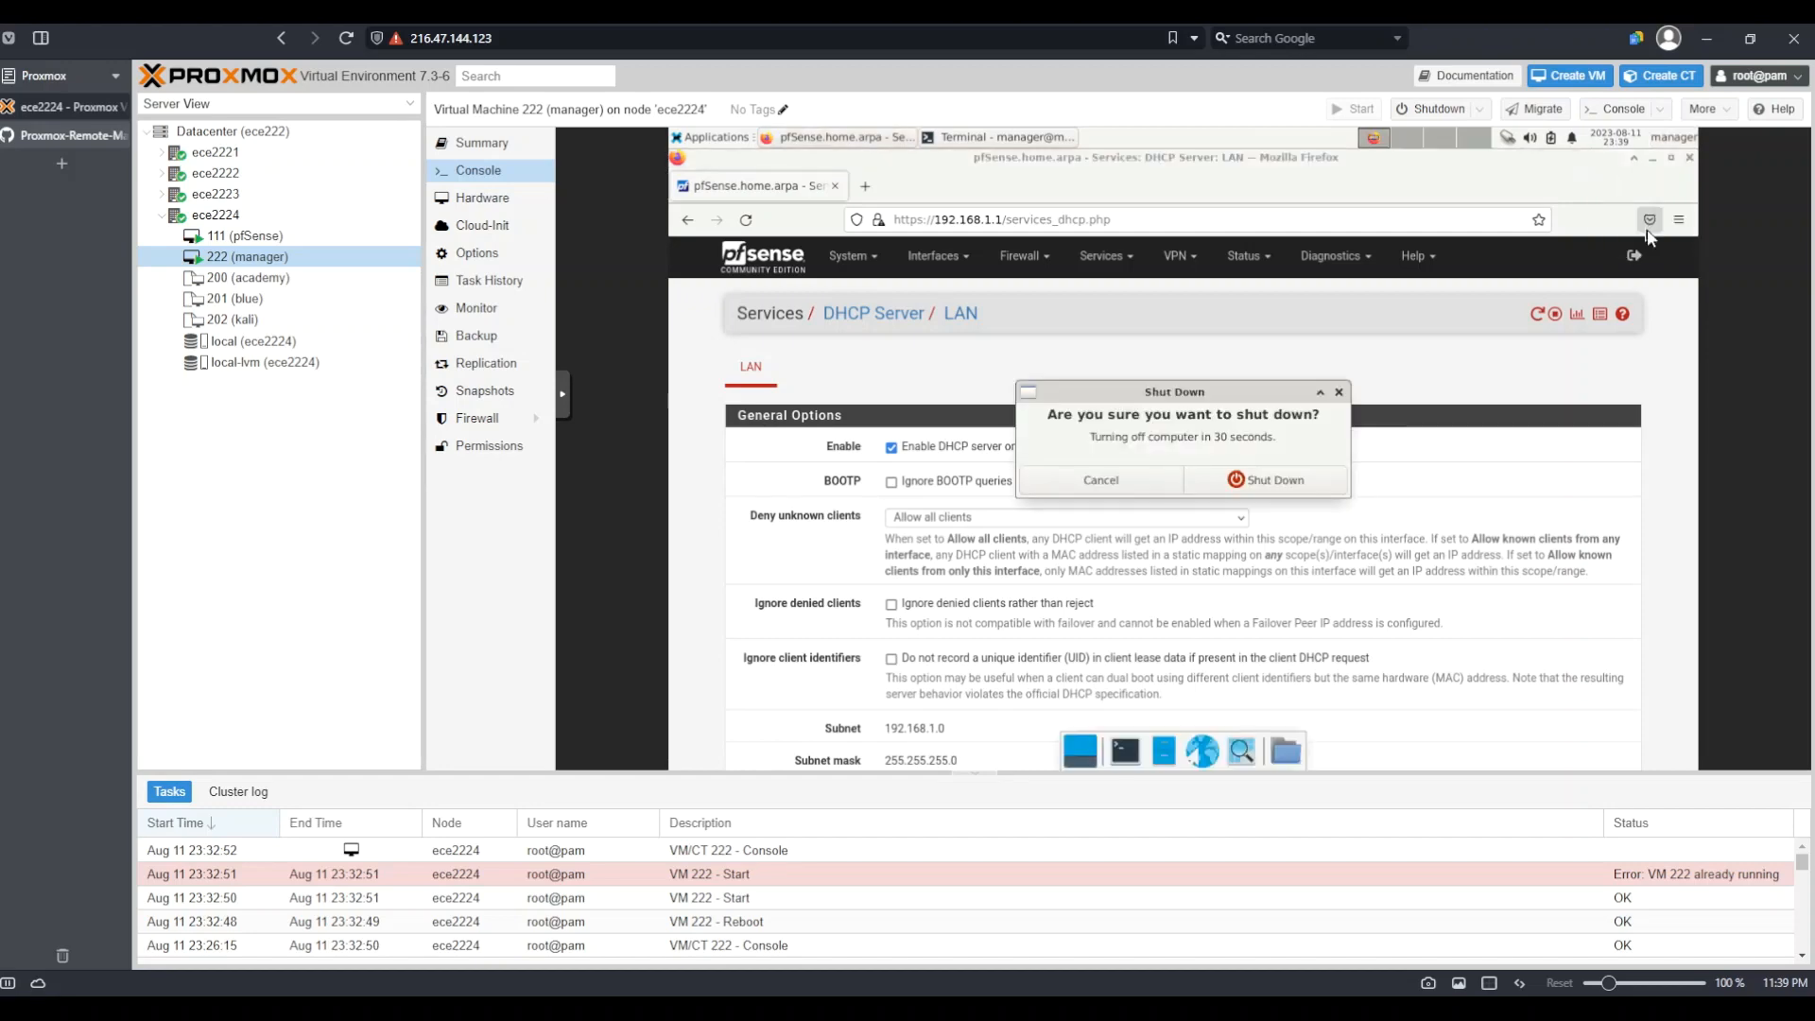
pyautogui.click(1291, 480)
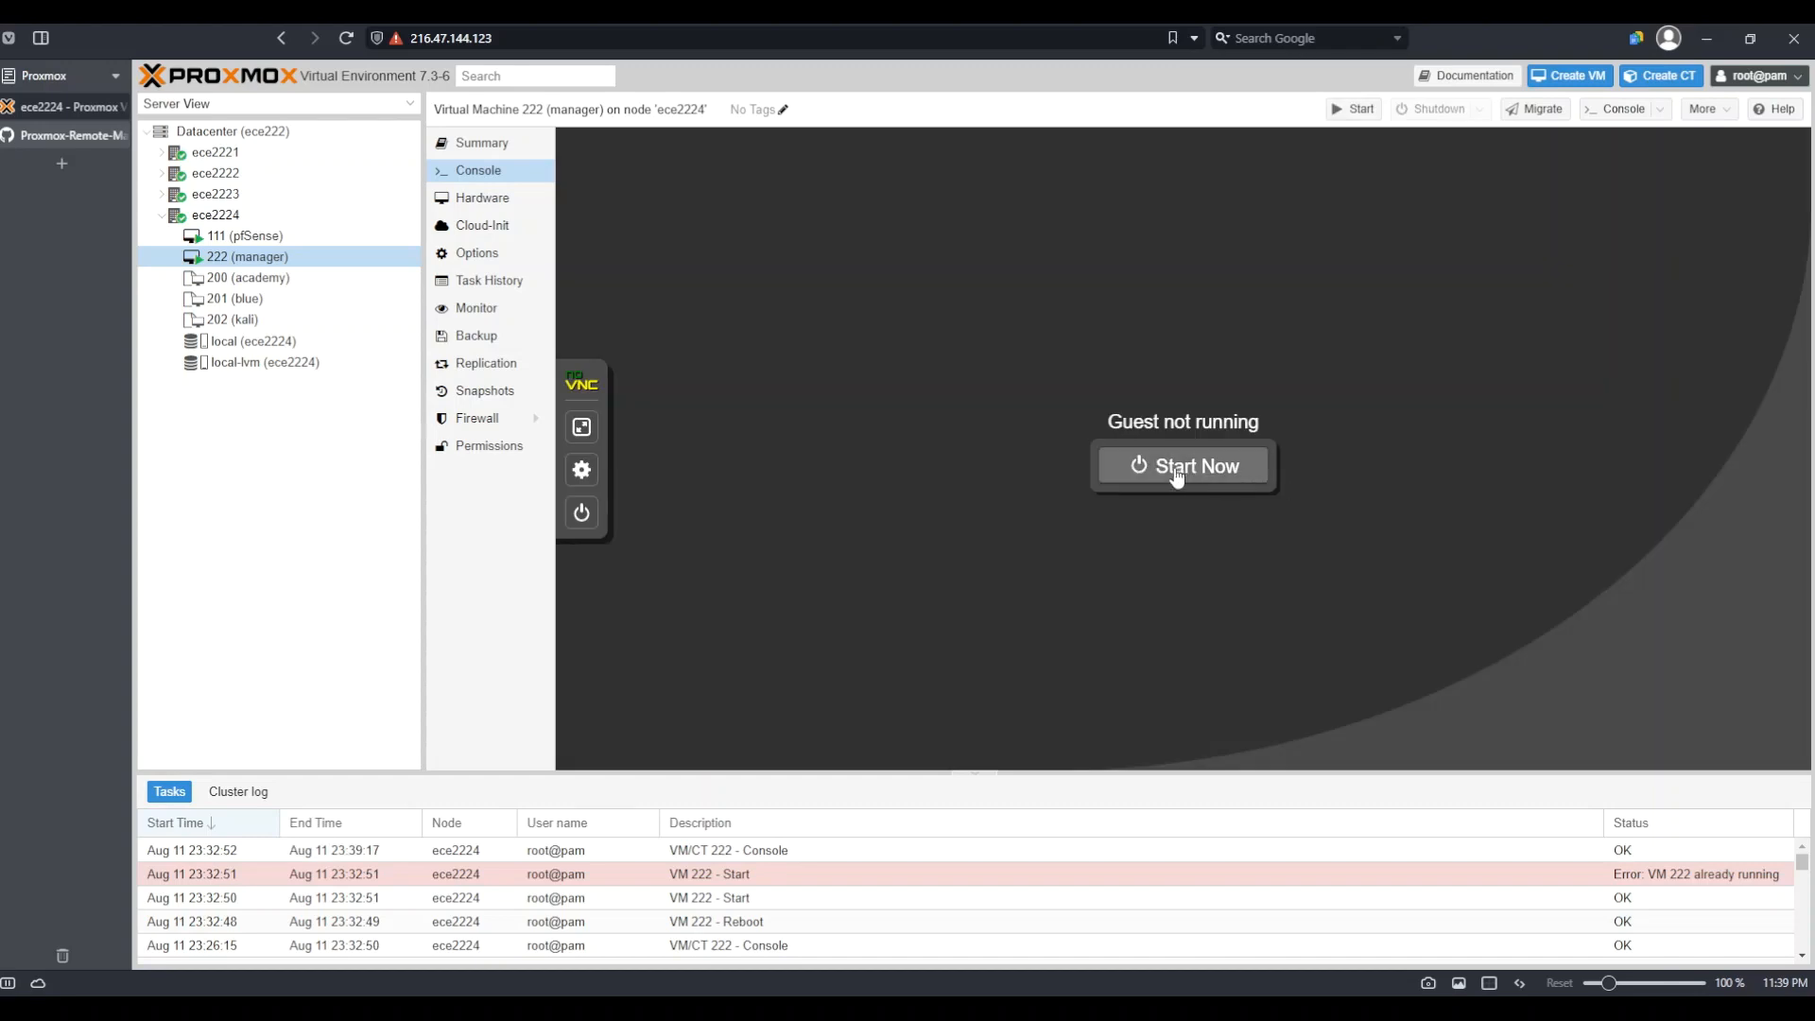
pyautogui.click(1177, 469)
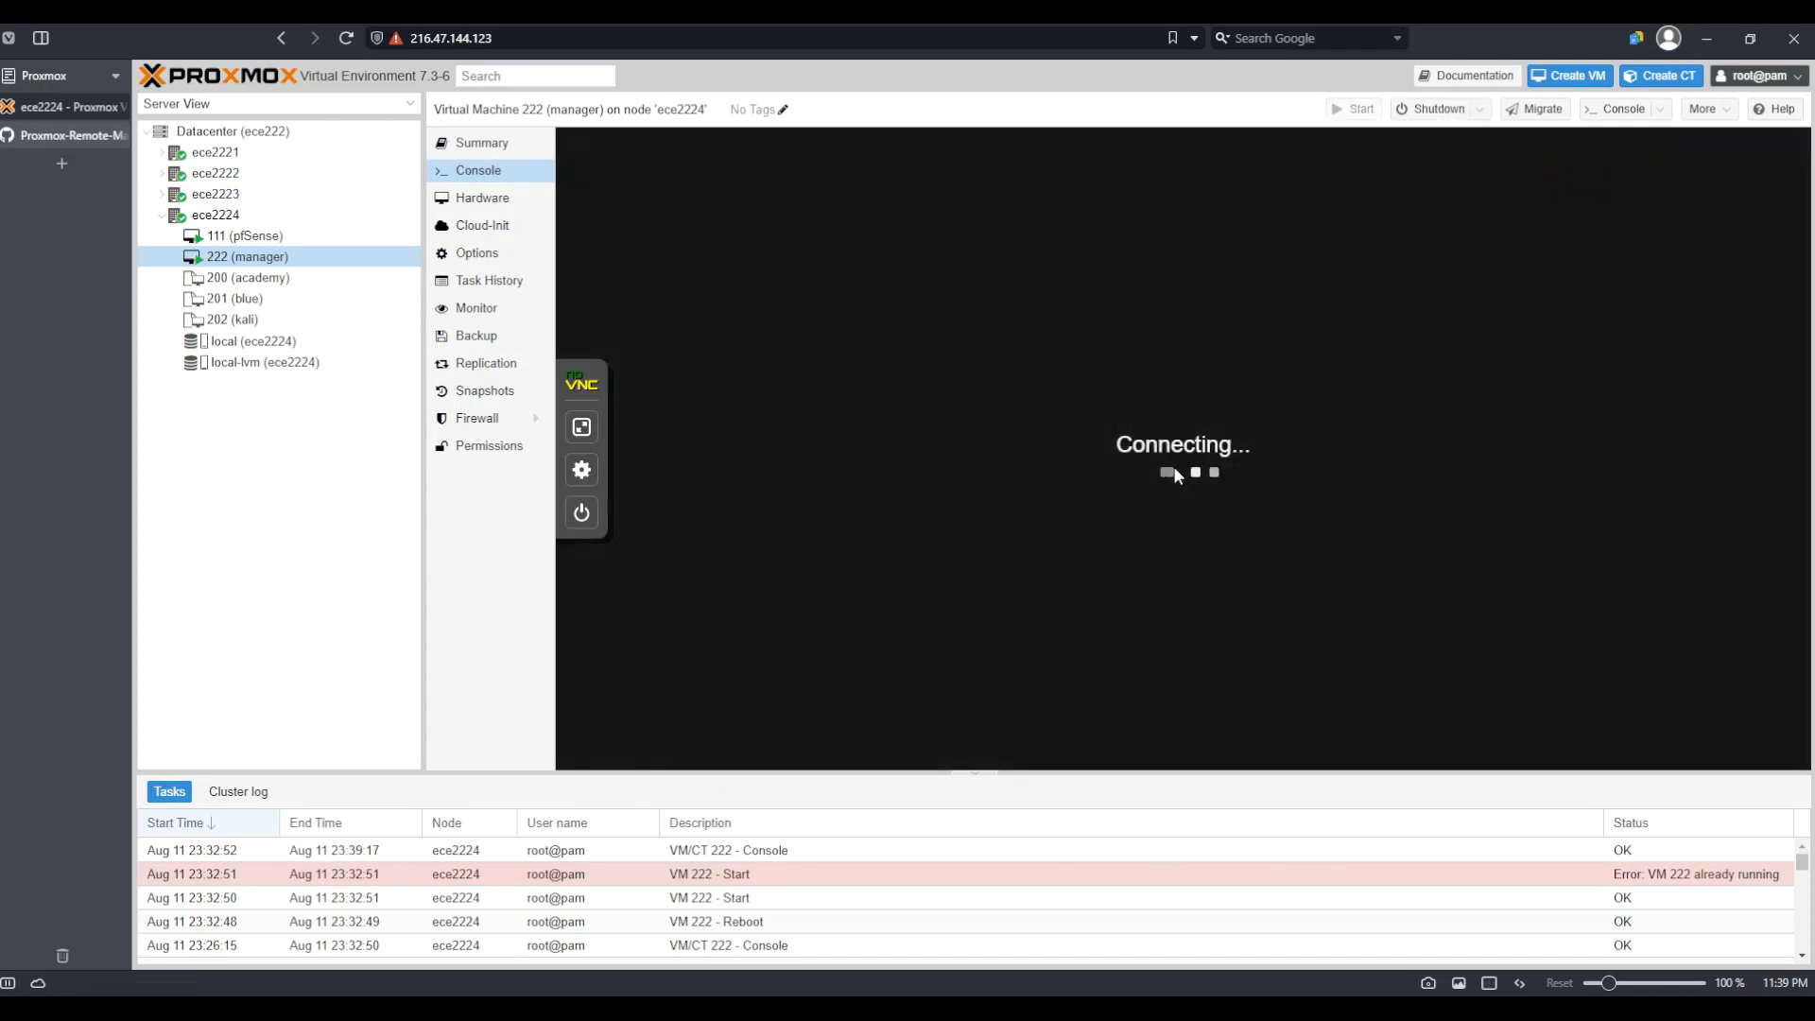